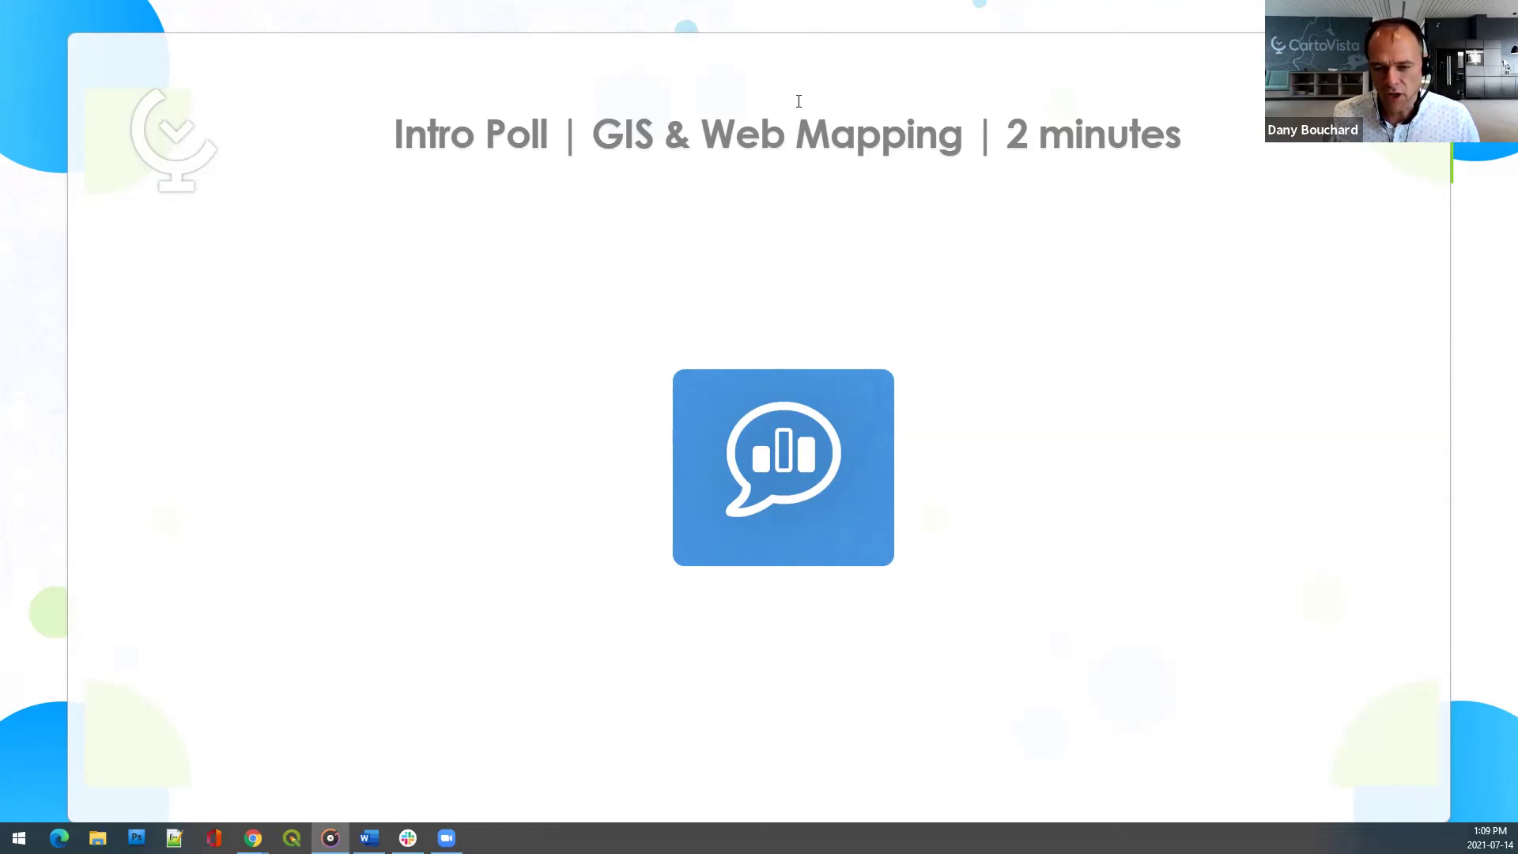
click(1207, 431)
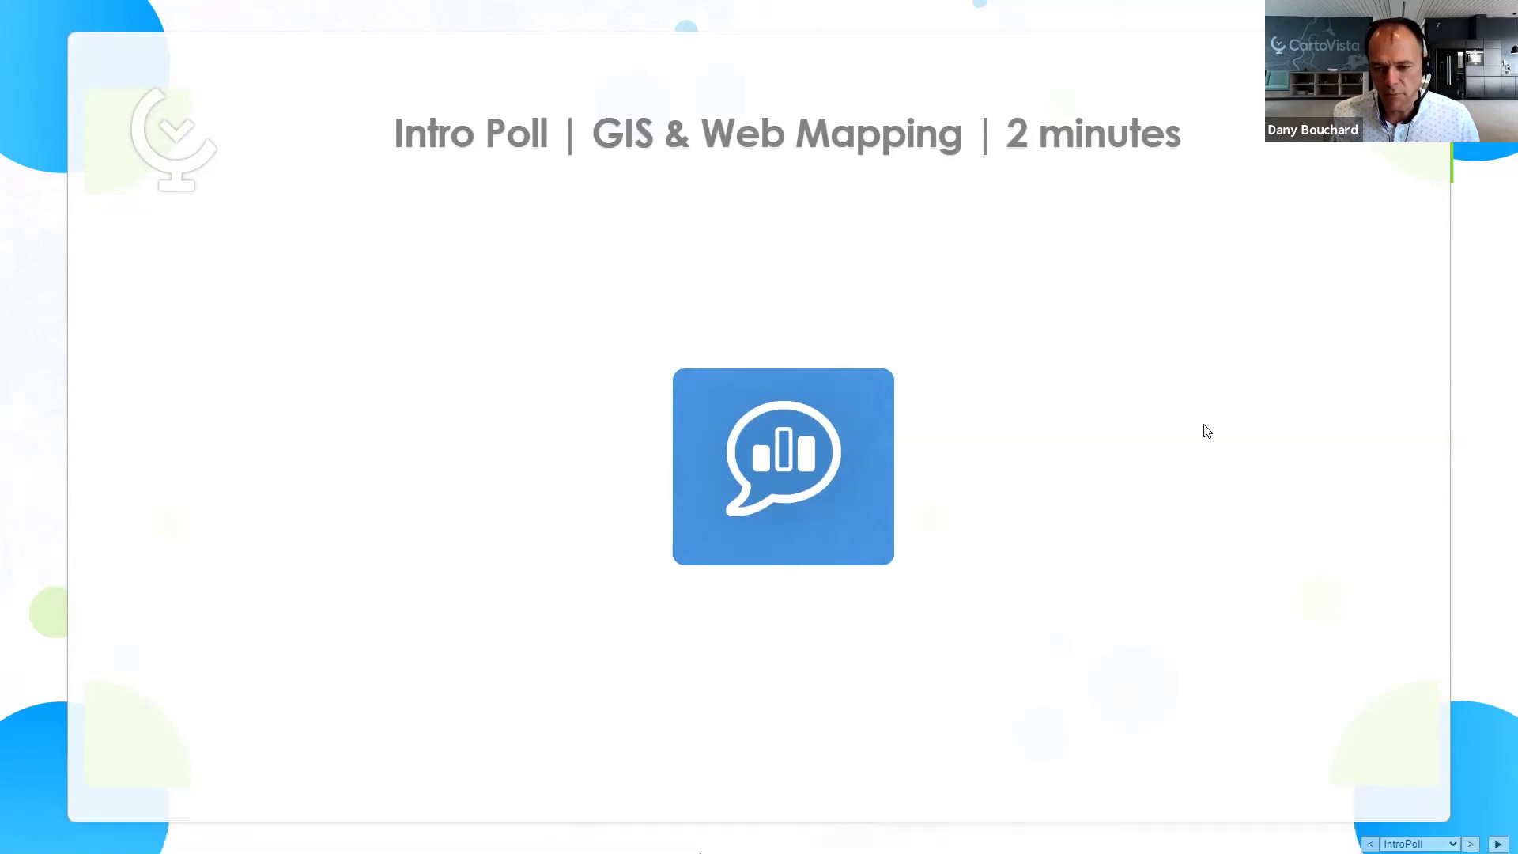
click(1208, 431)
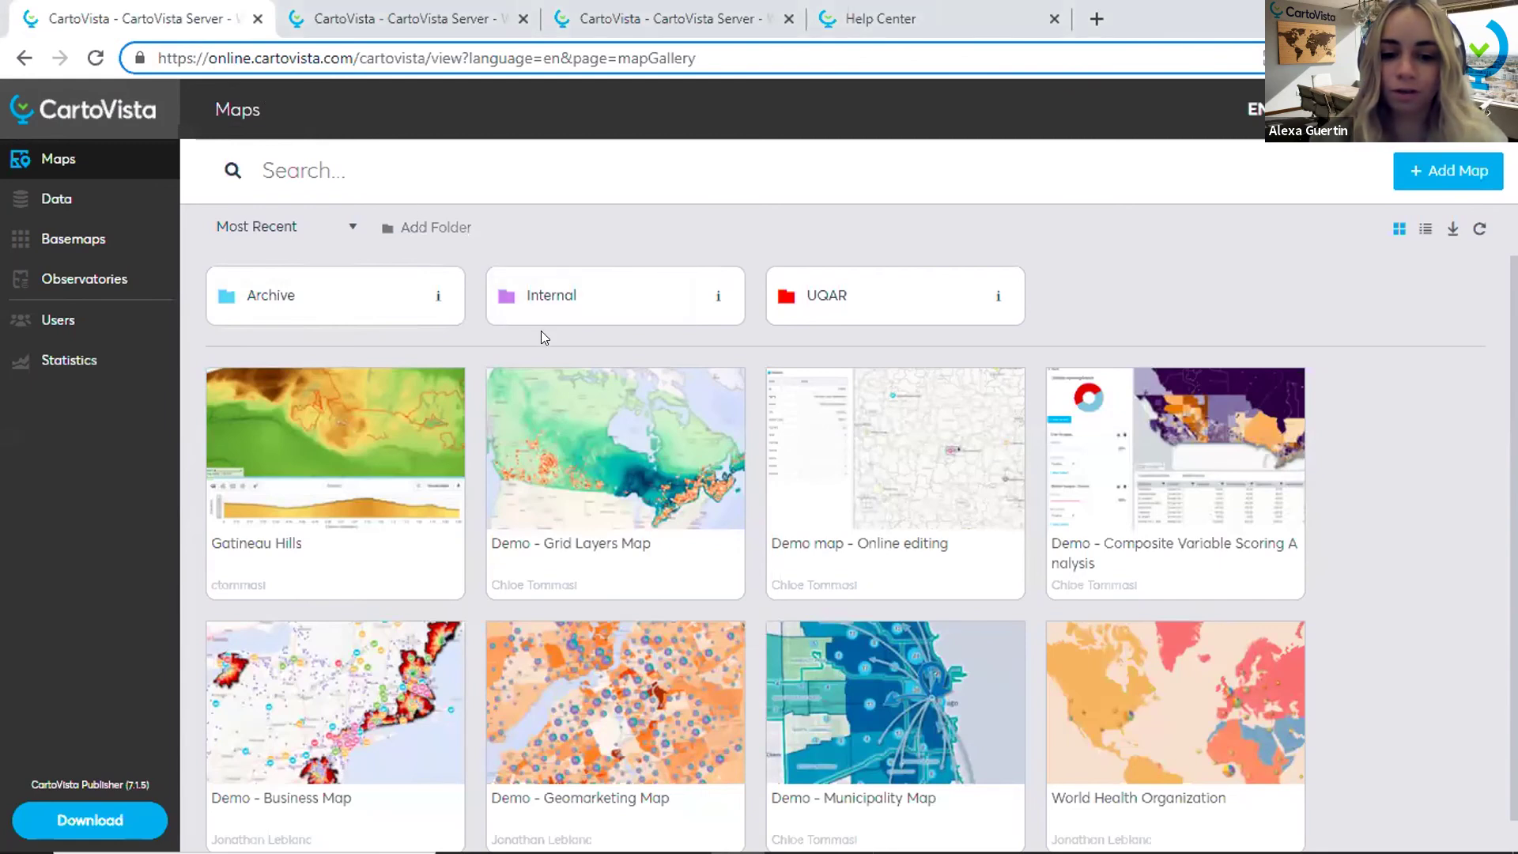
Step: Switch the map gallery to full screen and review the information and permissions of the Demo - Municipality Map
key(F11)
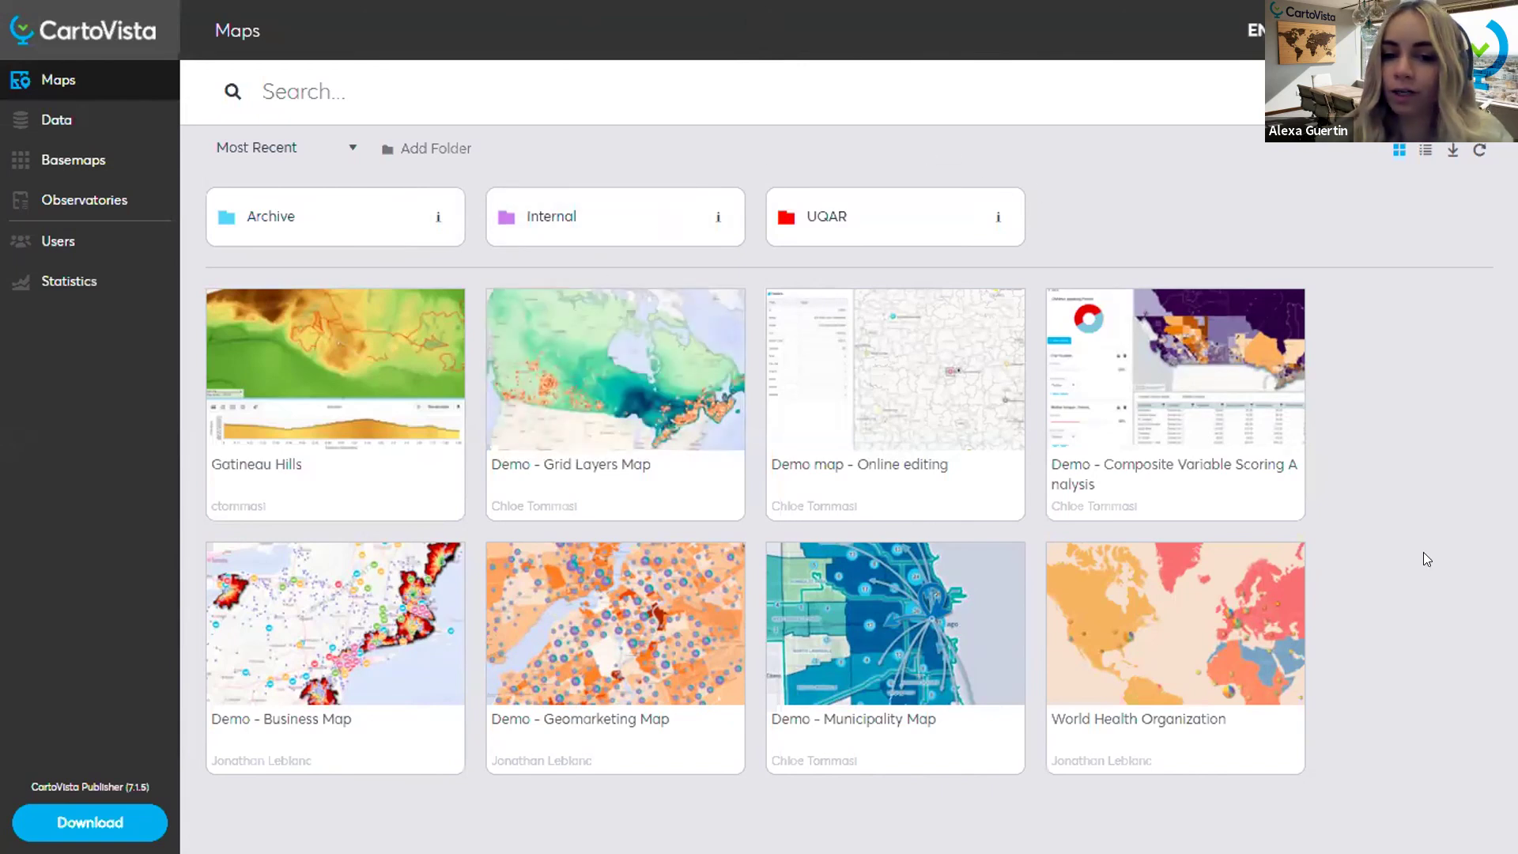
click(955, 745)
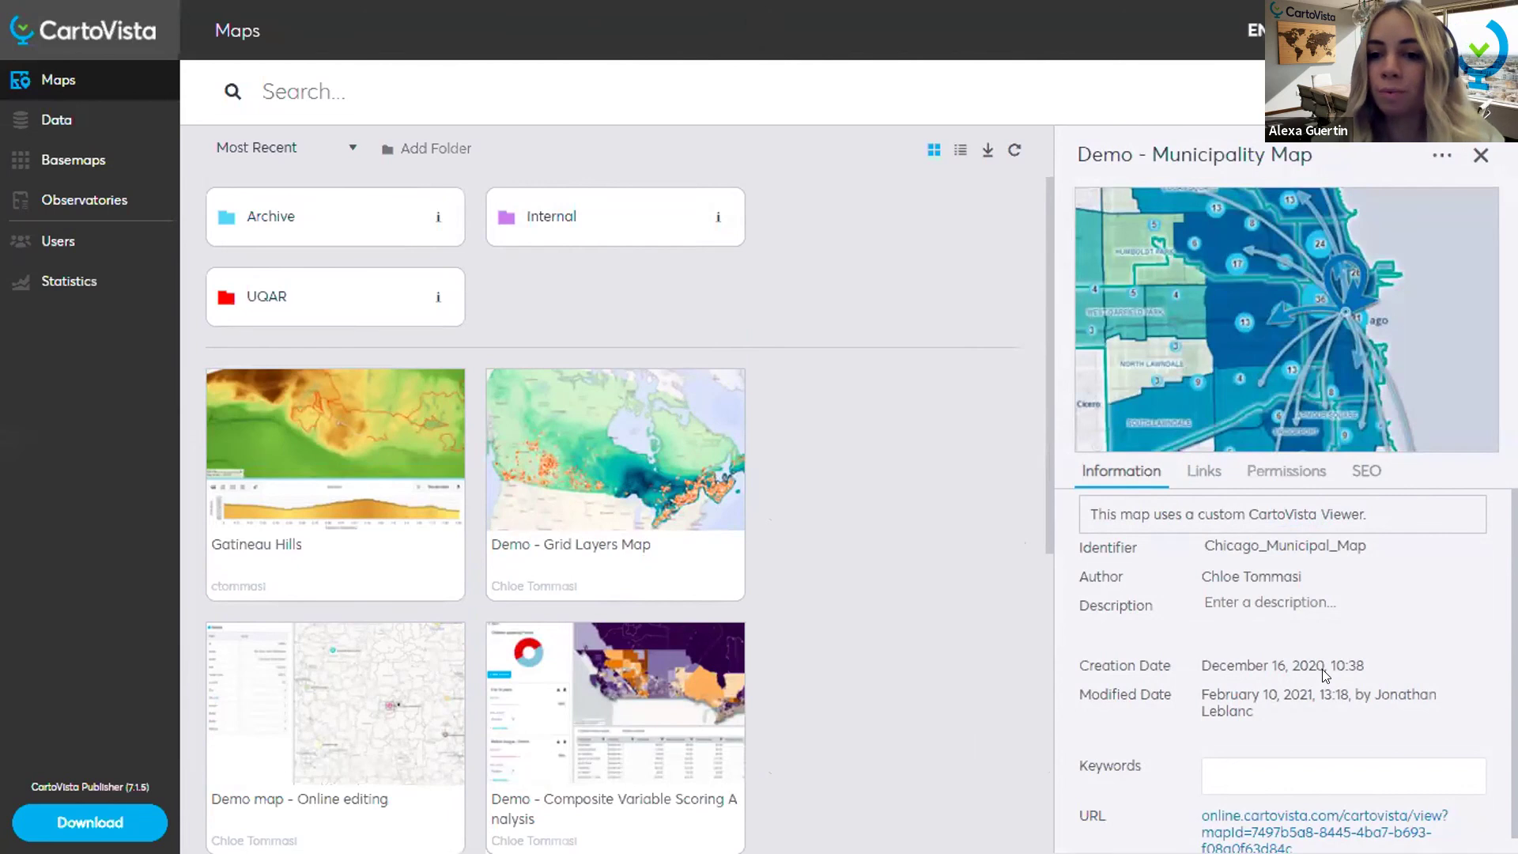
click(1255, 476)
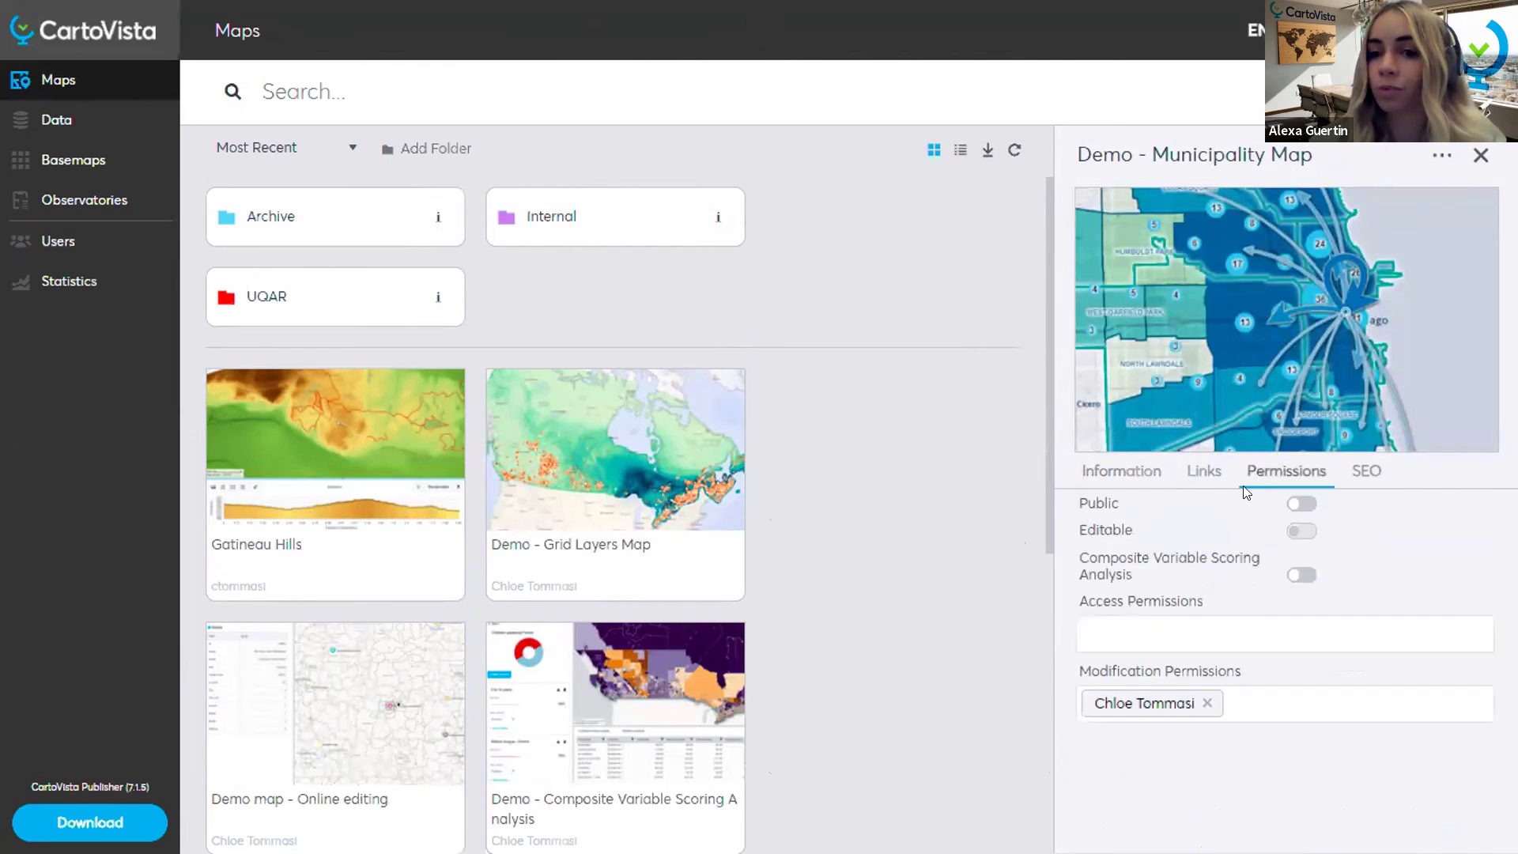
click(1099, 475)
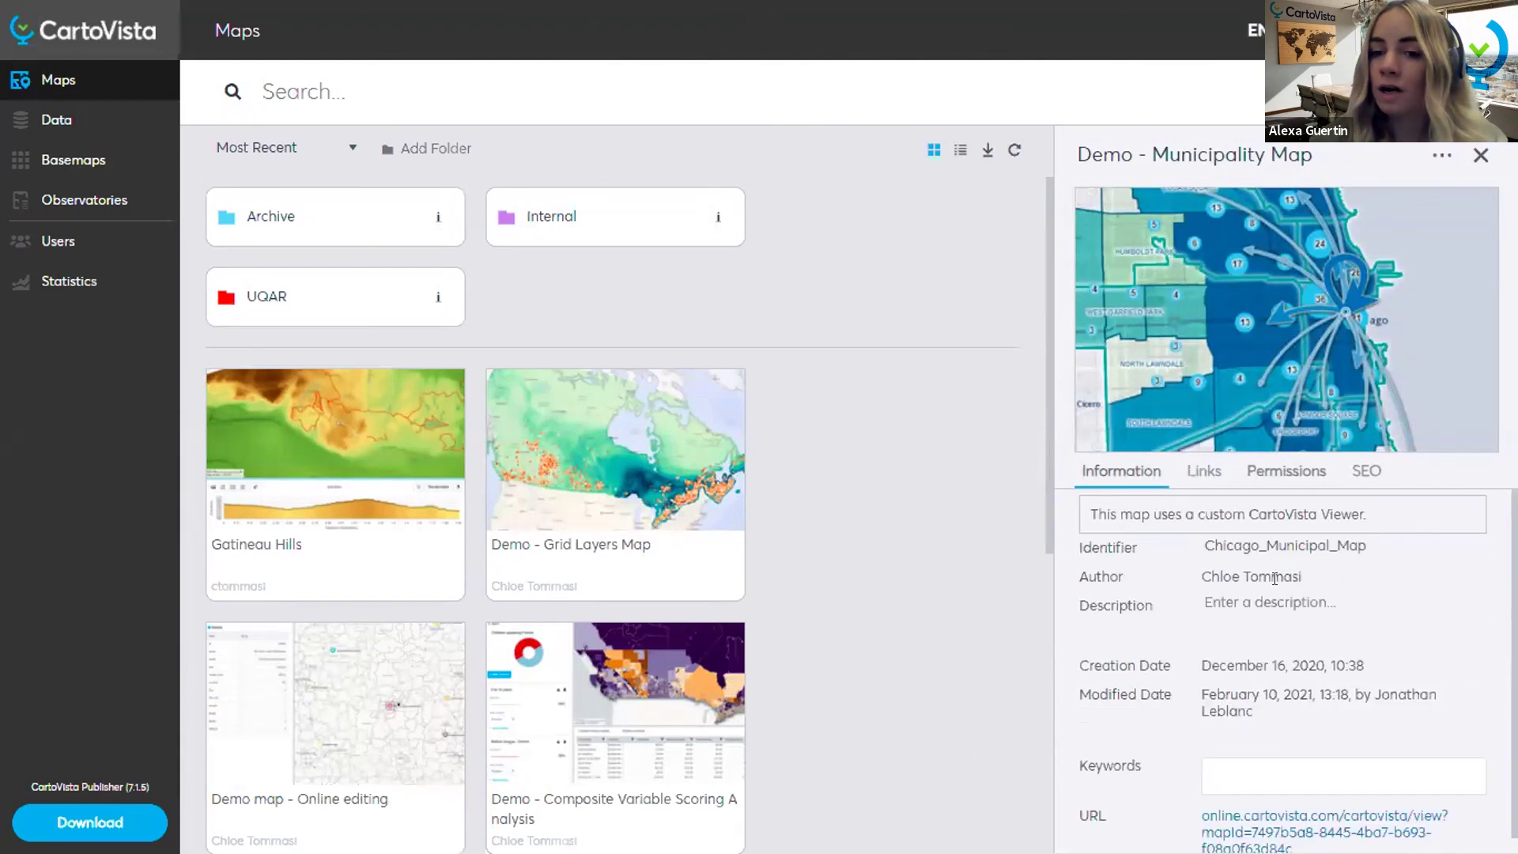
scroll(1274, 578, down, 1)
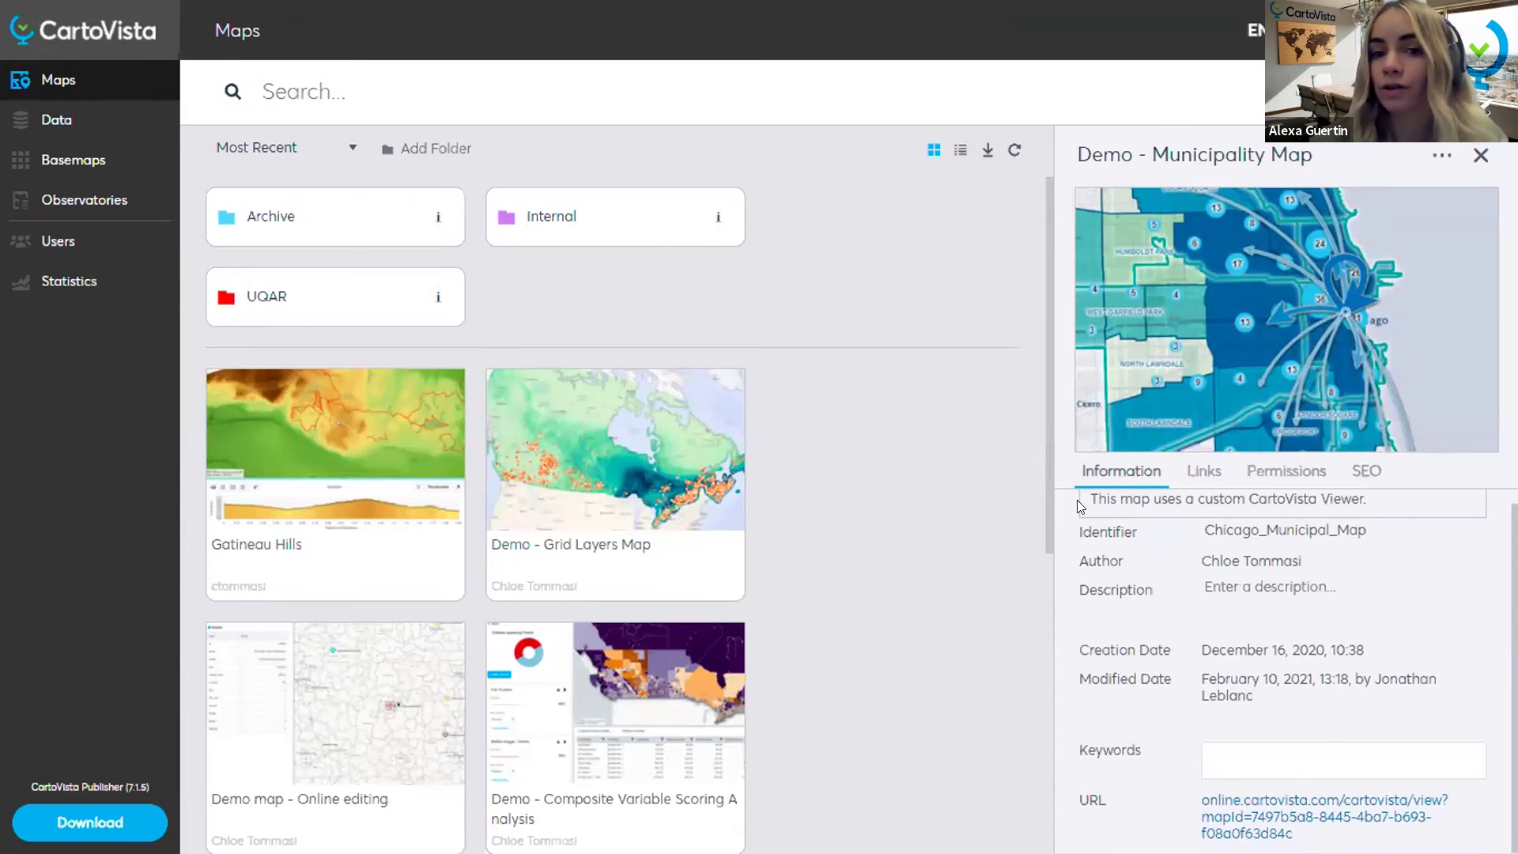
Step: Open the Demo - Municipality Map and zoom in on the central Chicago area
click(1222, 407)
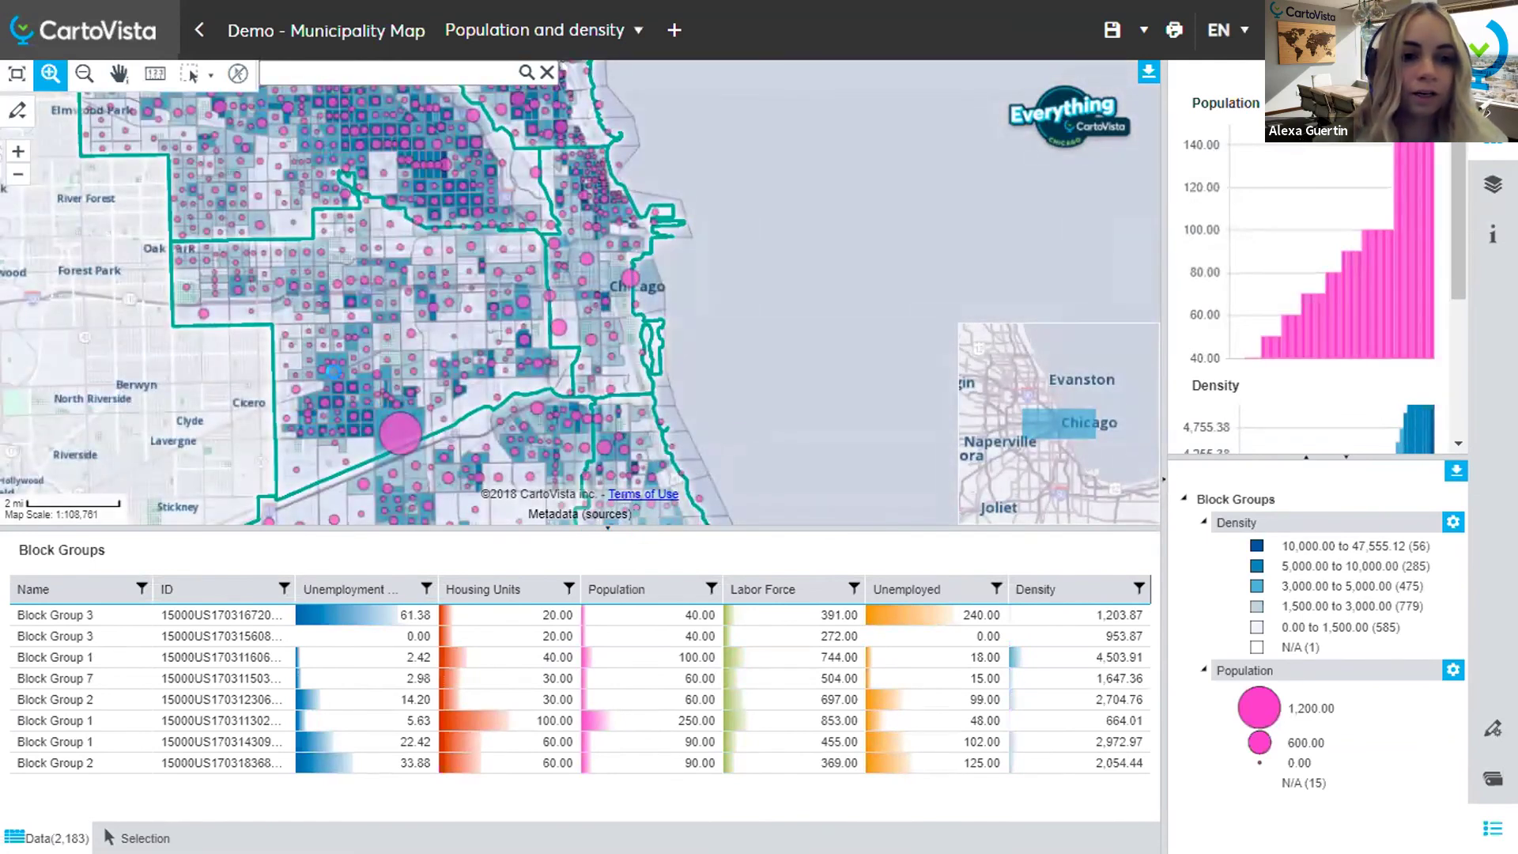
mouse_move(609, 203)
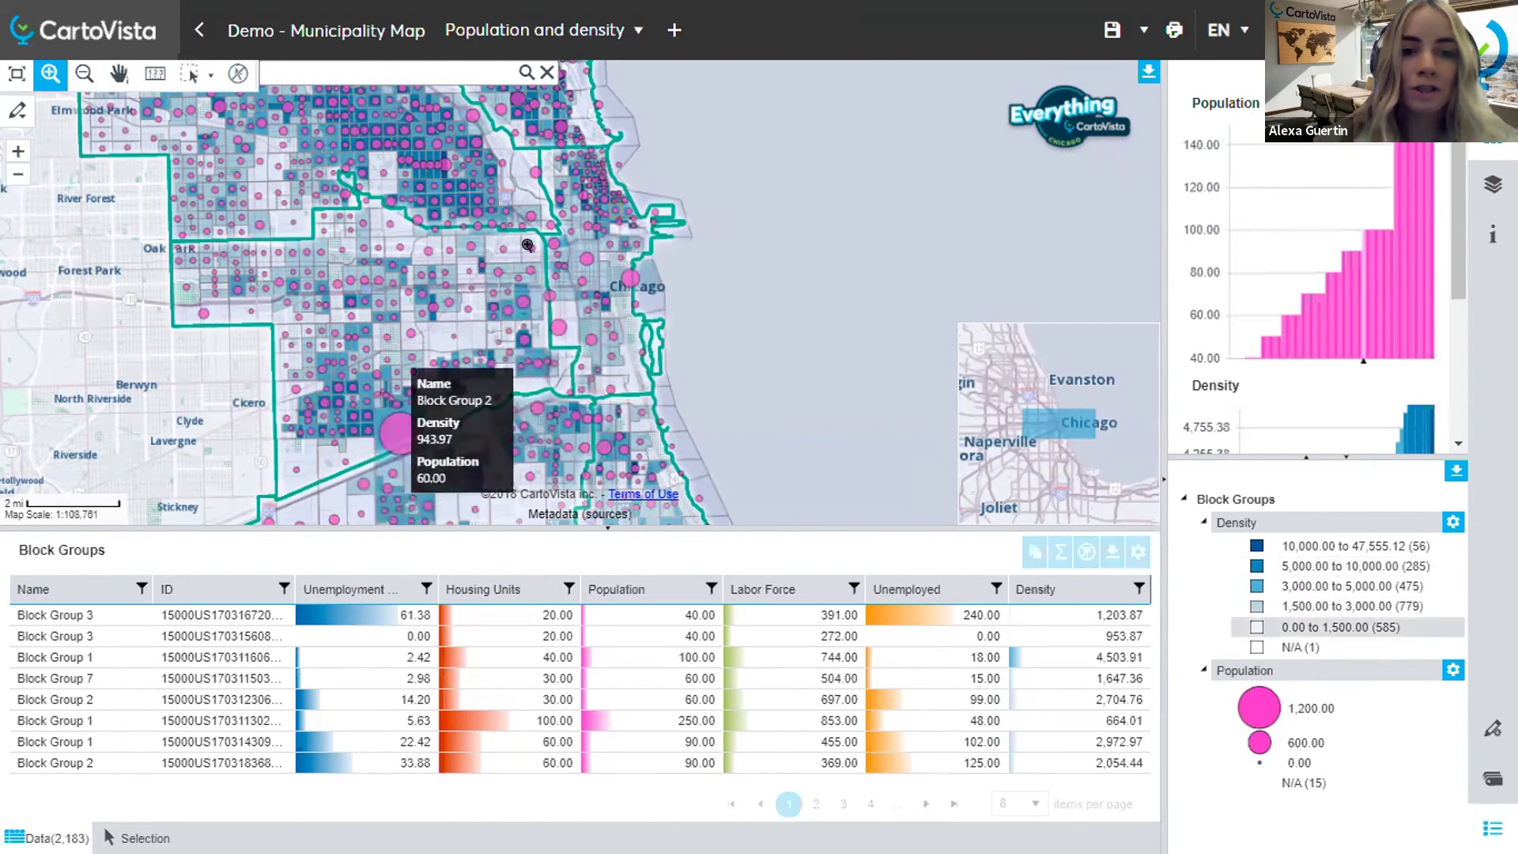
drag(455, 225, 676, 393)
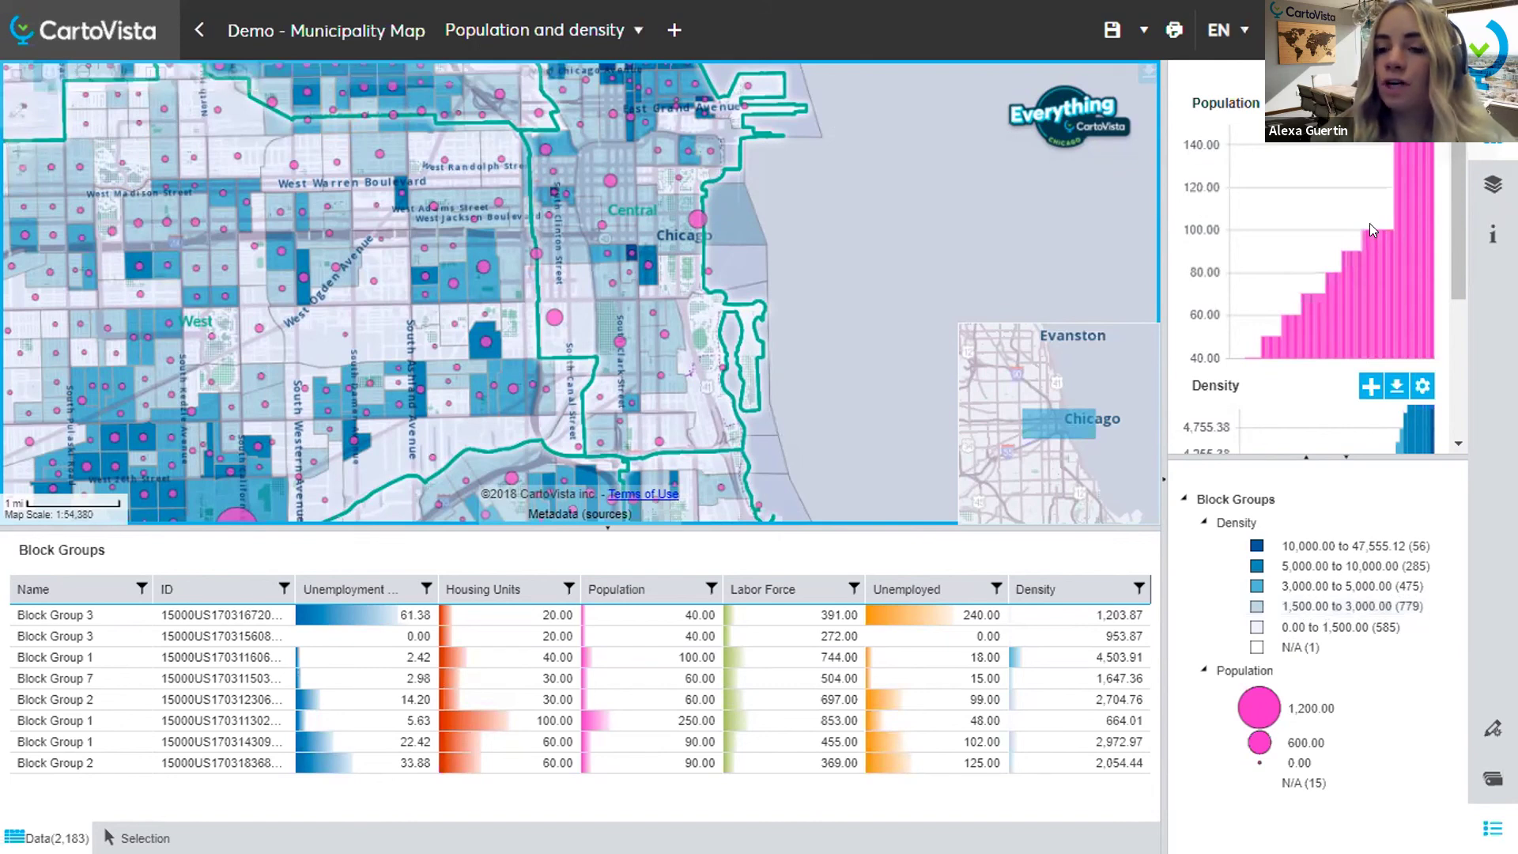
Step: Look over the density chart, then hide the Block Groups layer in the layer list and show it again
drag(1456, 222, 1459, 269)
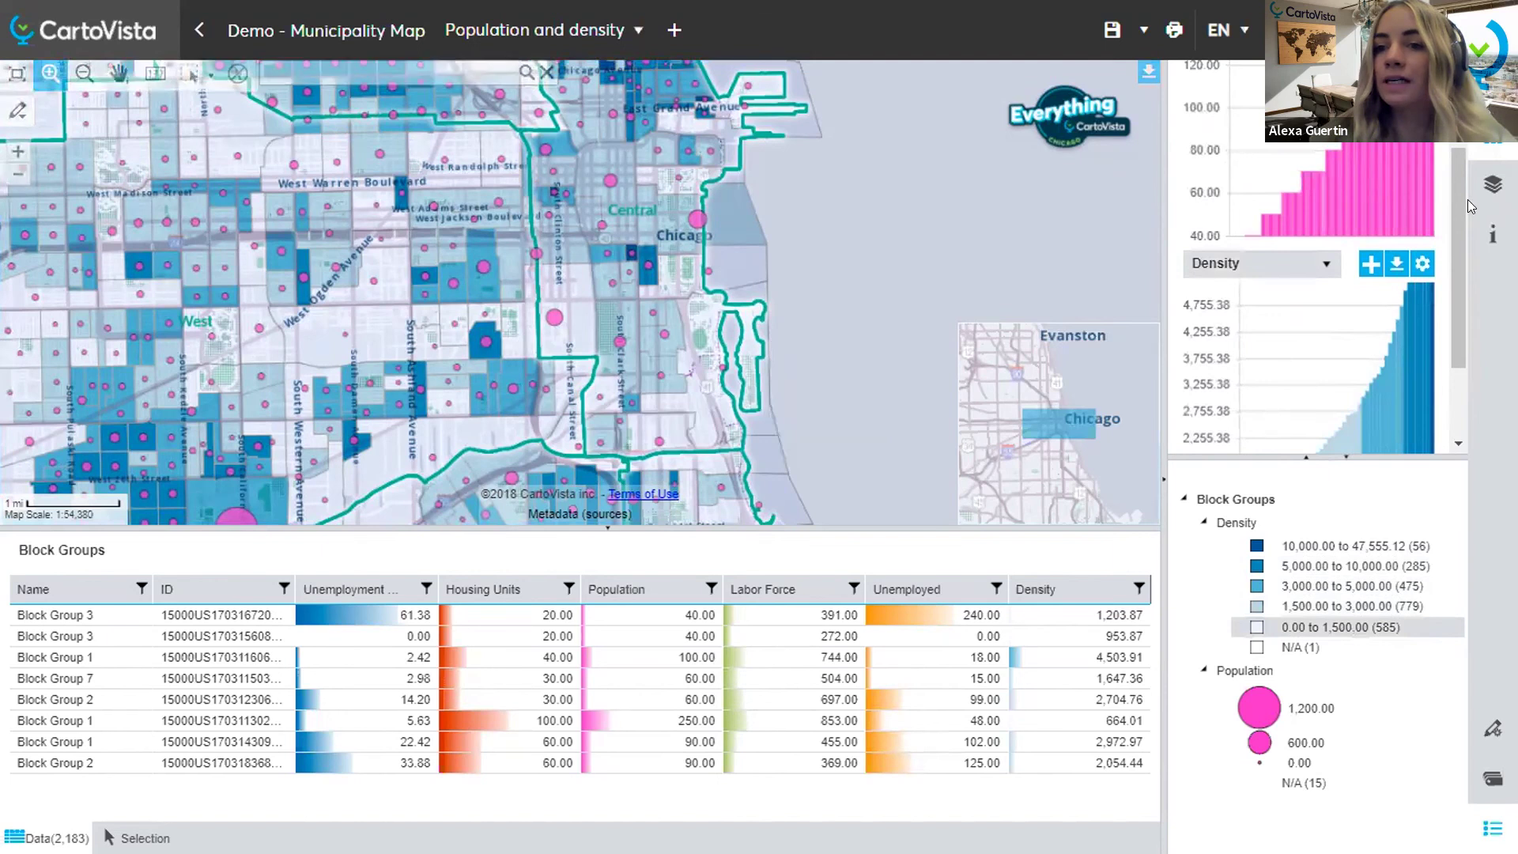
click(1492, 186)
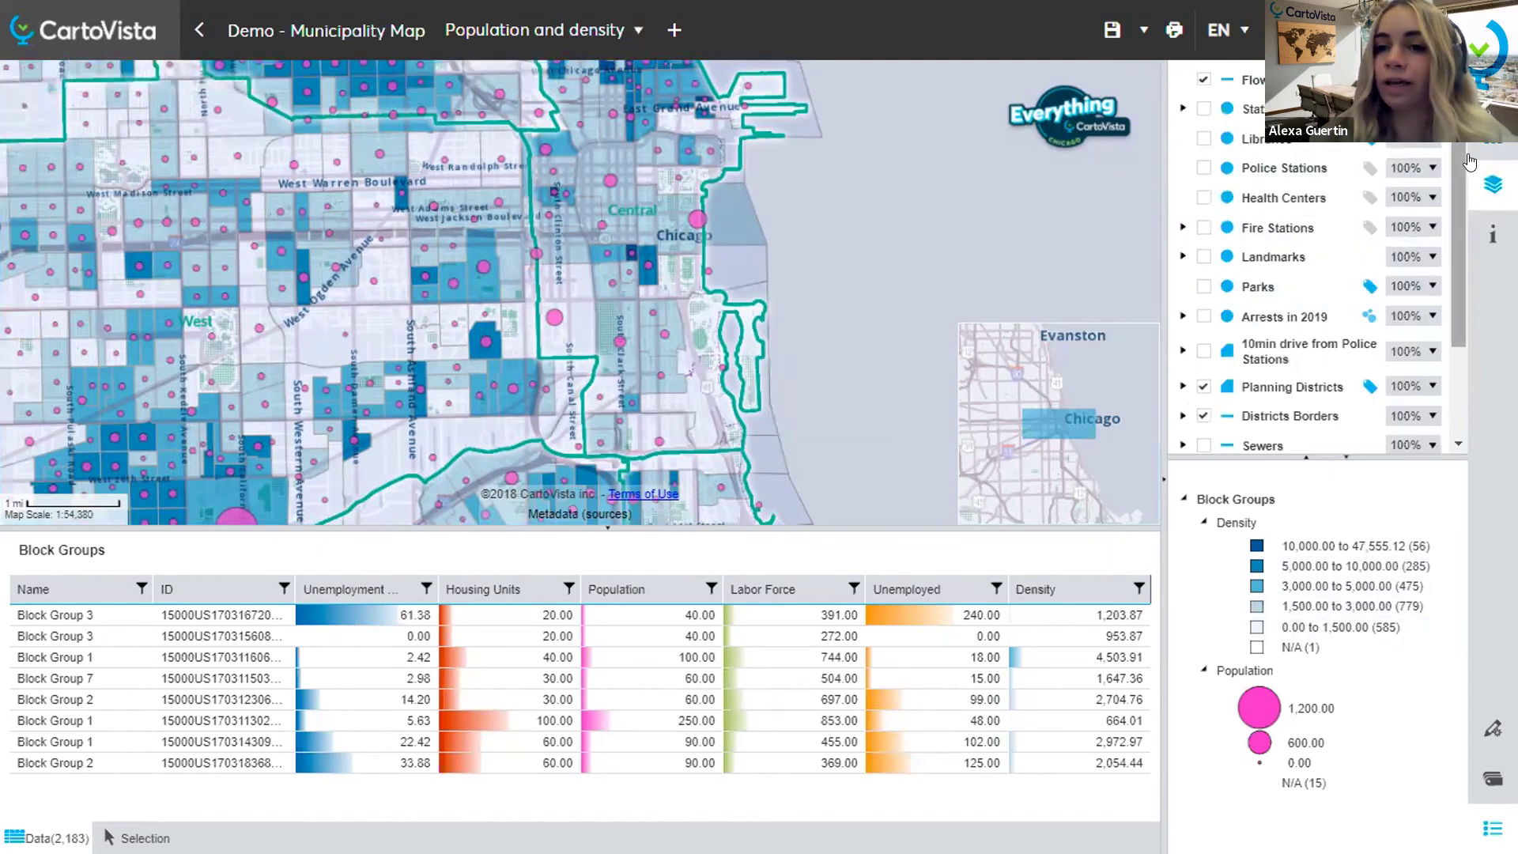
scroll(1318, 338, down, 3)
click(1203, 405)
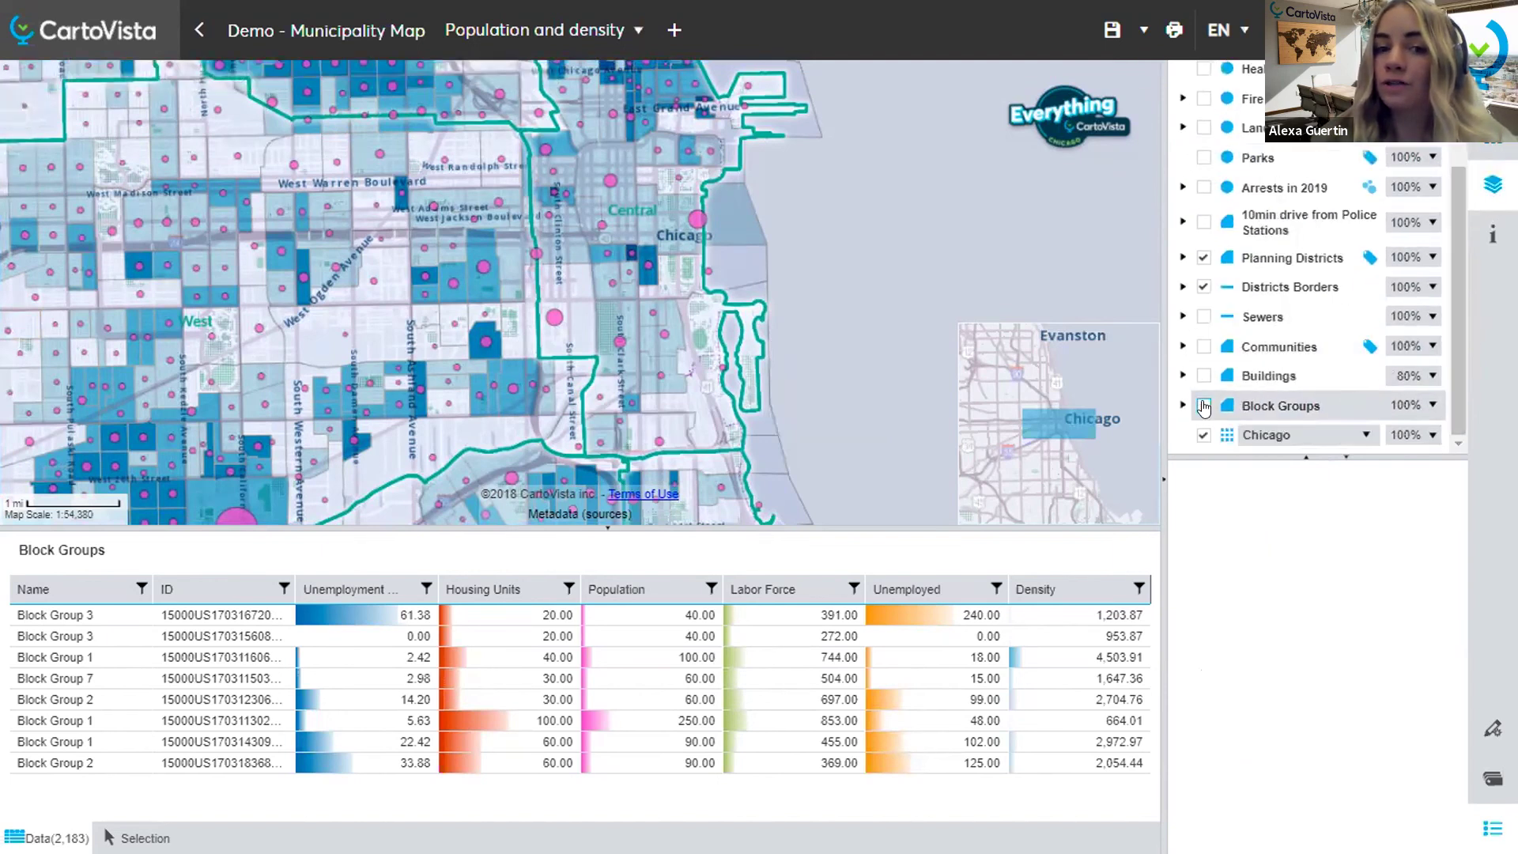
click(1203, 406)
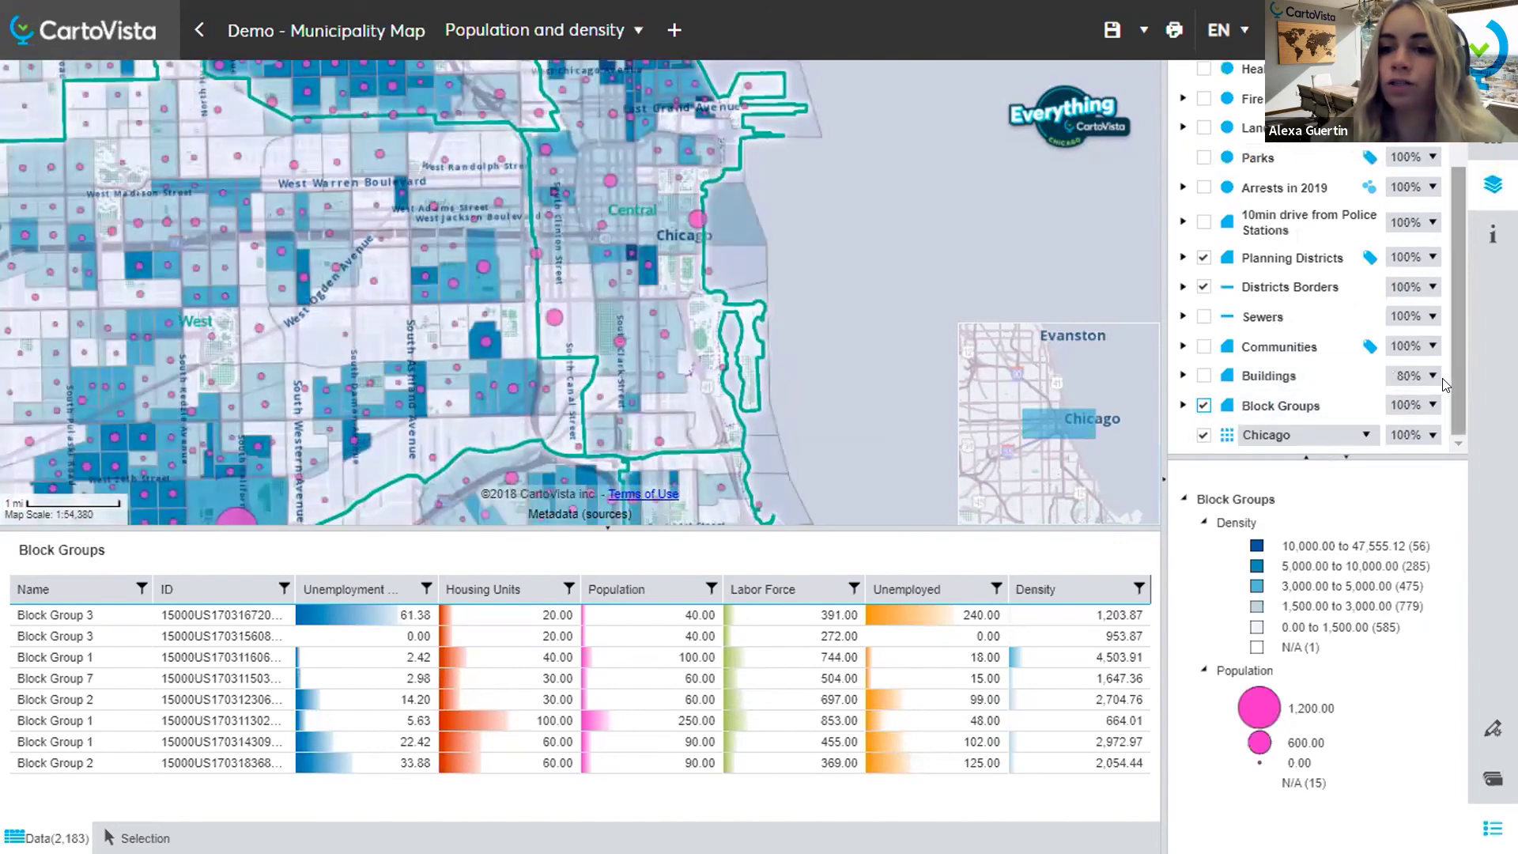
Step: Examine the available base maps for the map, keeping Chicago as the base map
click(1345, 437)
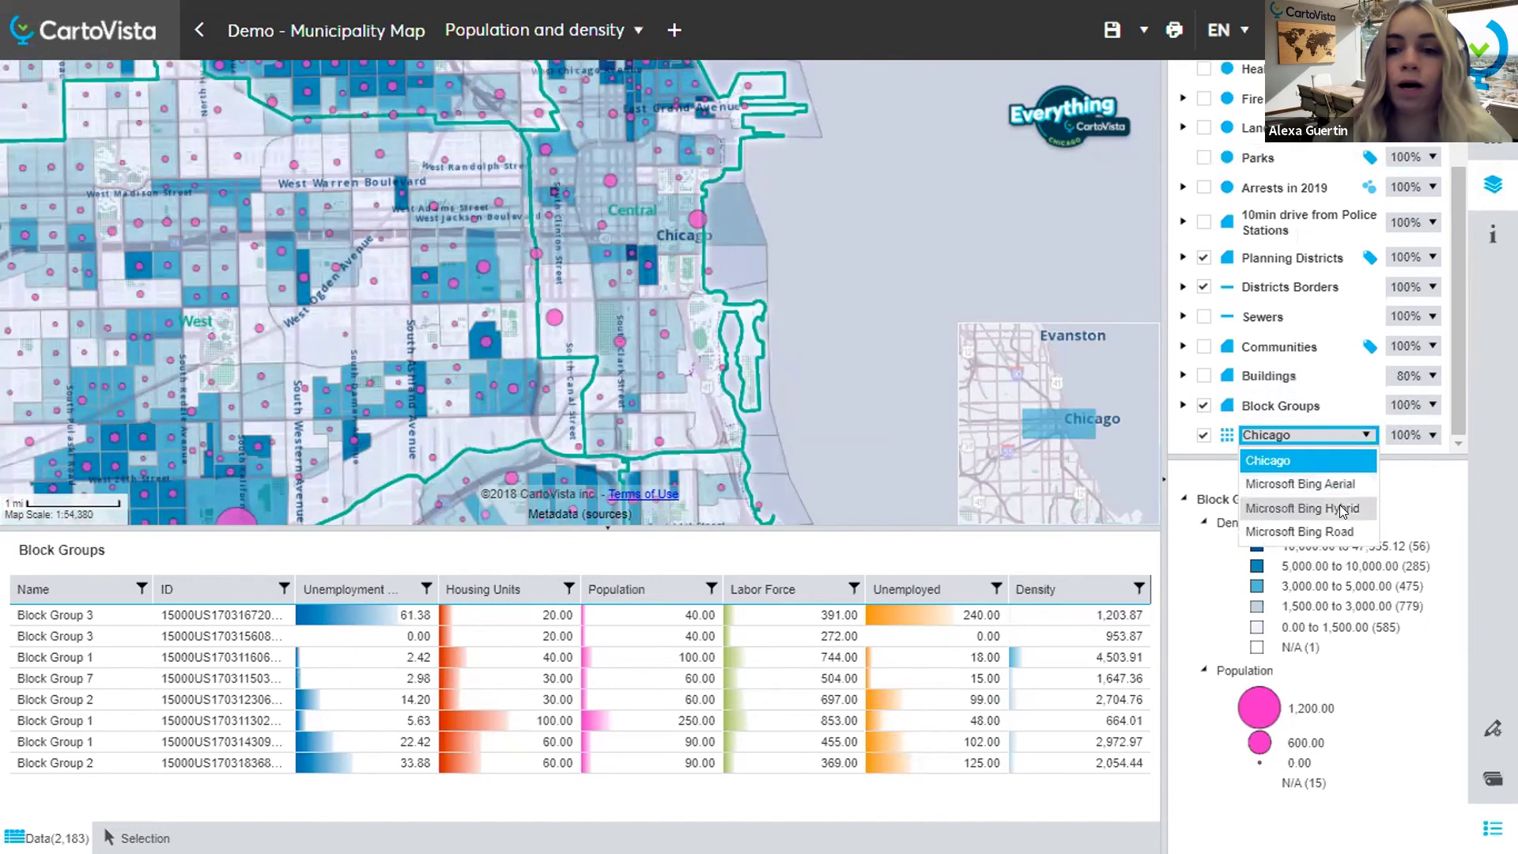
click(1346, 438)
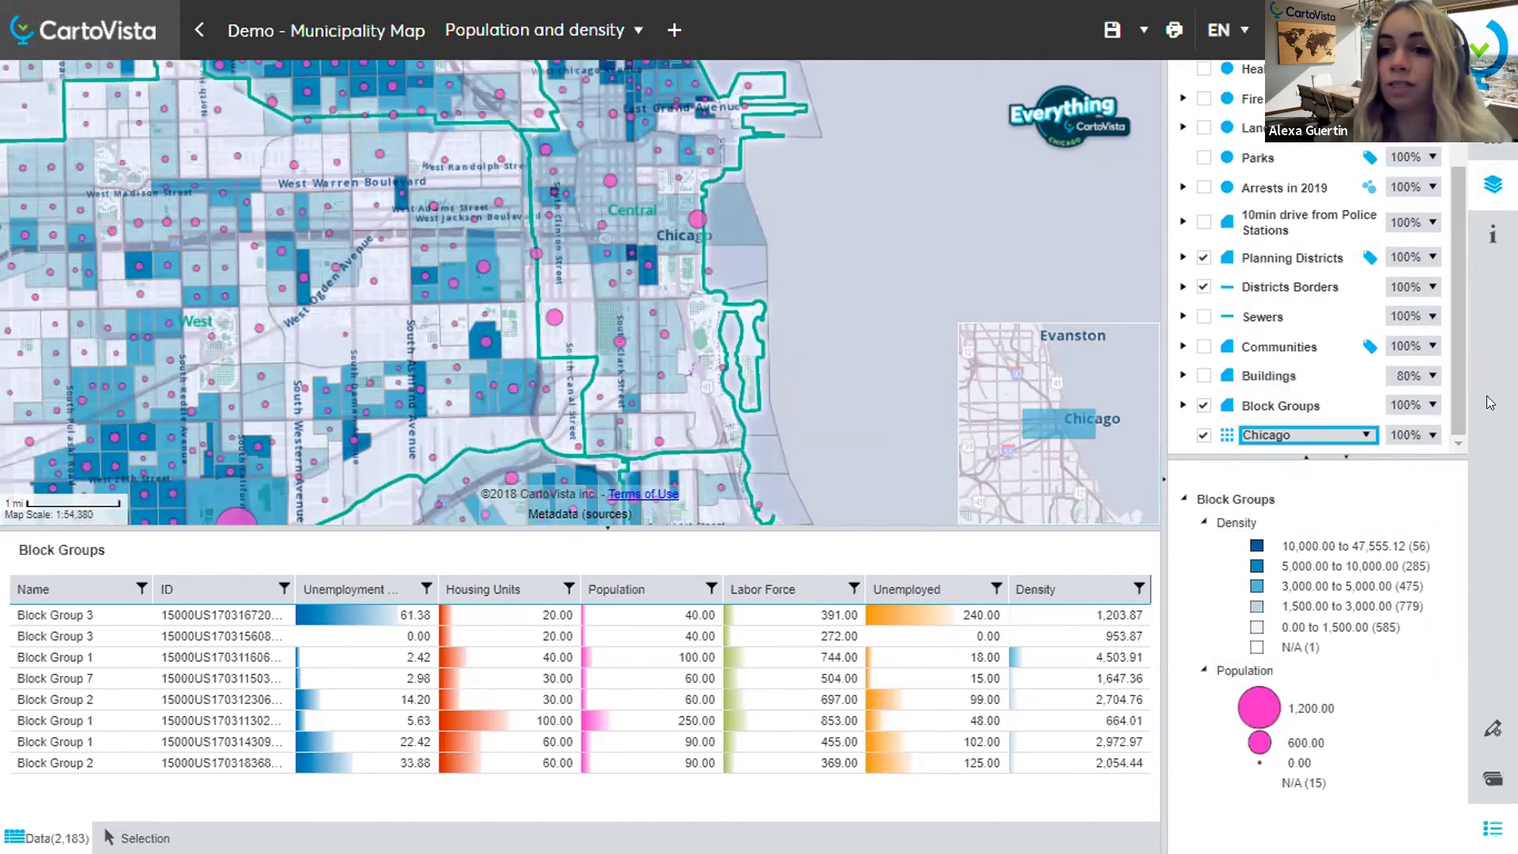
drag(1459, 401, 1444, 331)
Step: Enlarge the legend area and highlight the block groups of individual density classes on the map
drag(1337, 460, 1308, 310)
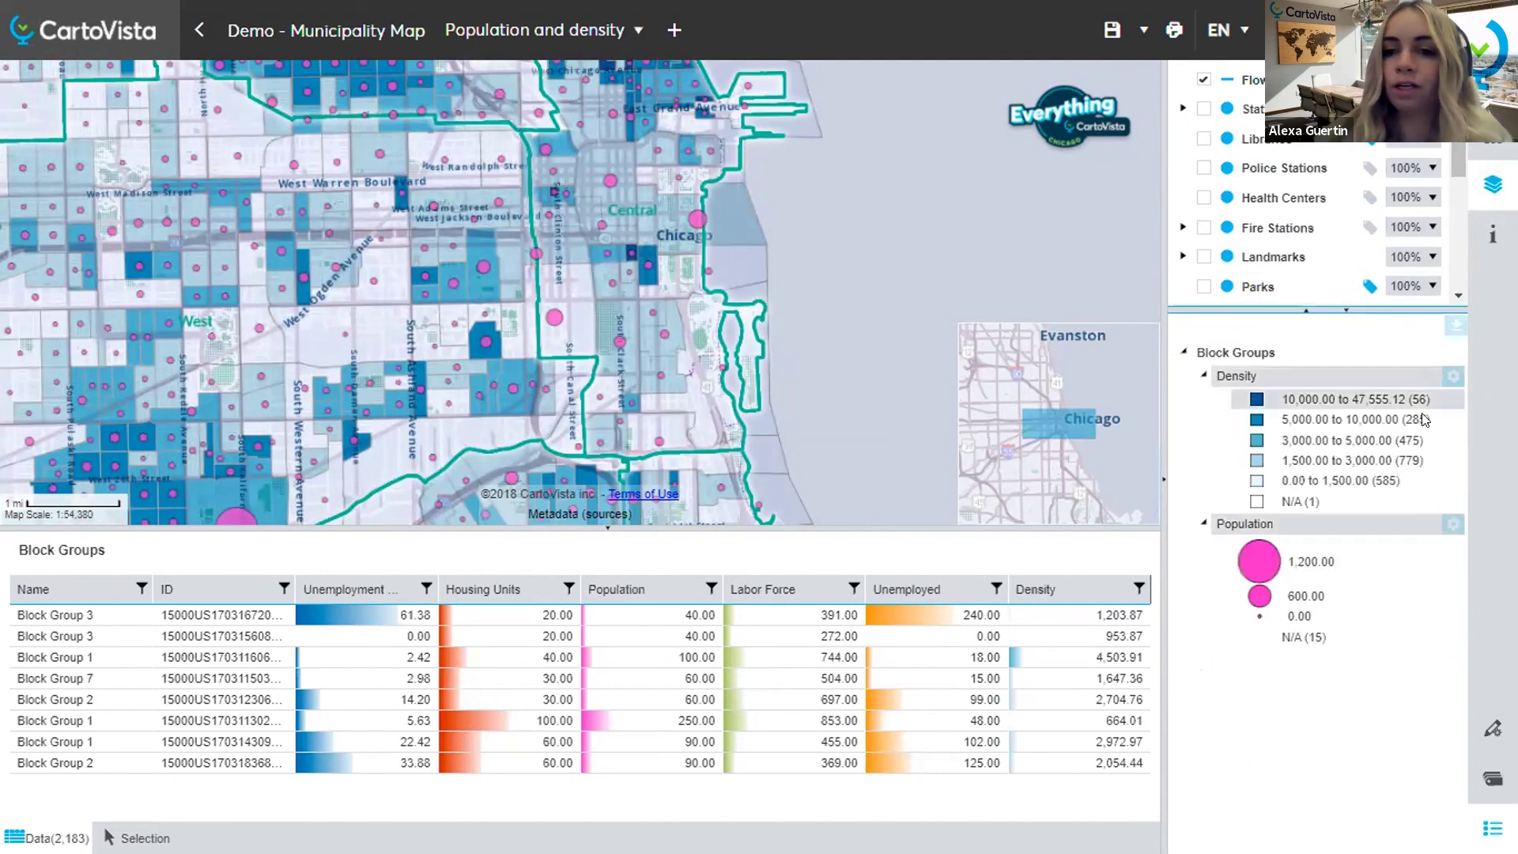
mouse_move(1367, 405)
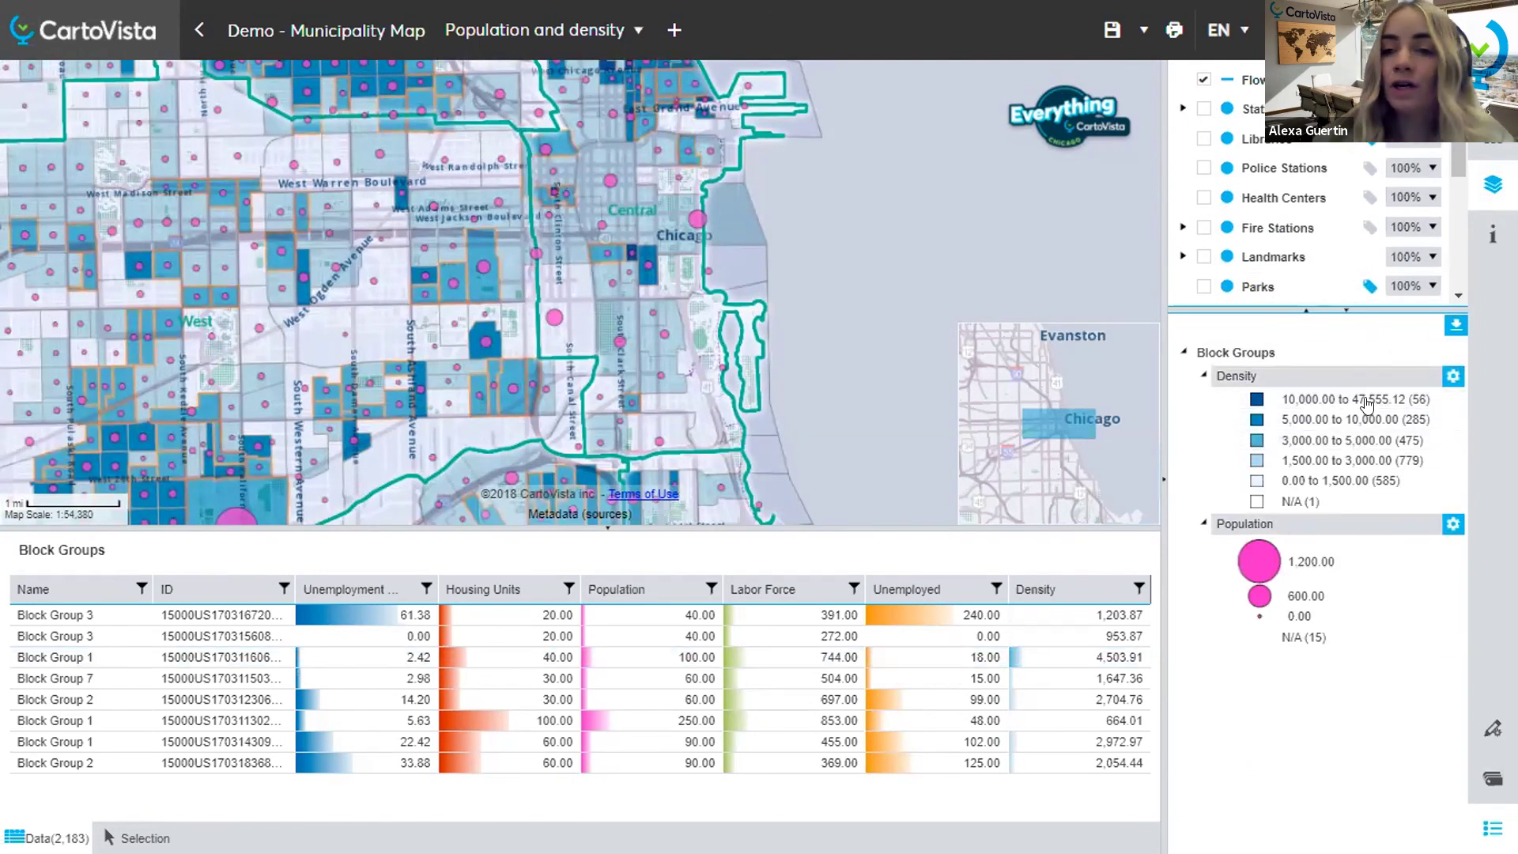
mouse_move(1364, 449)
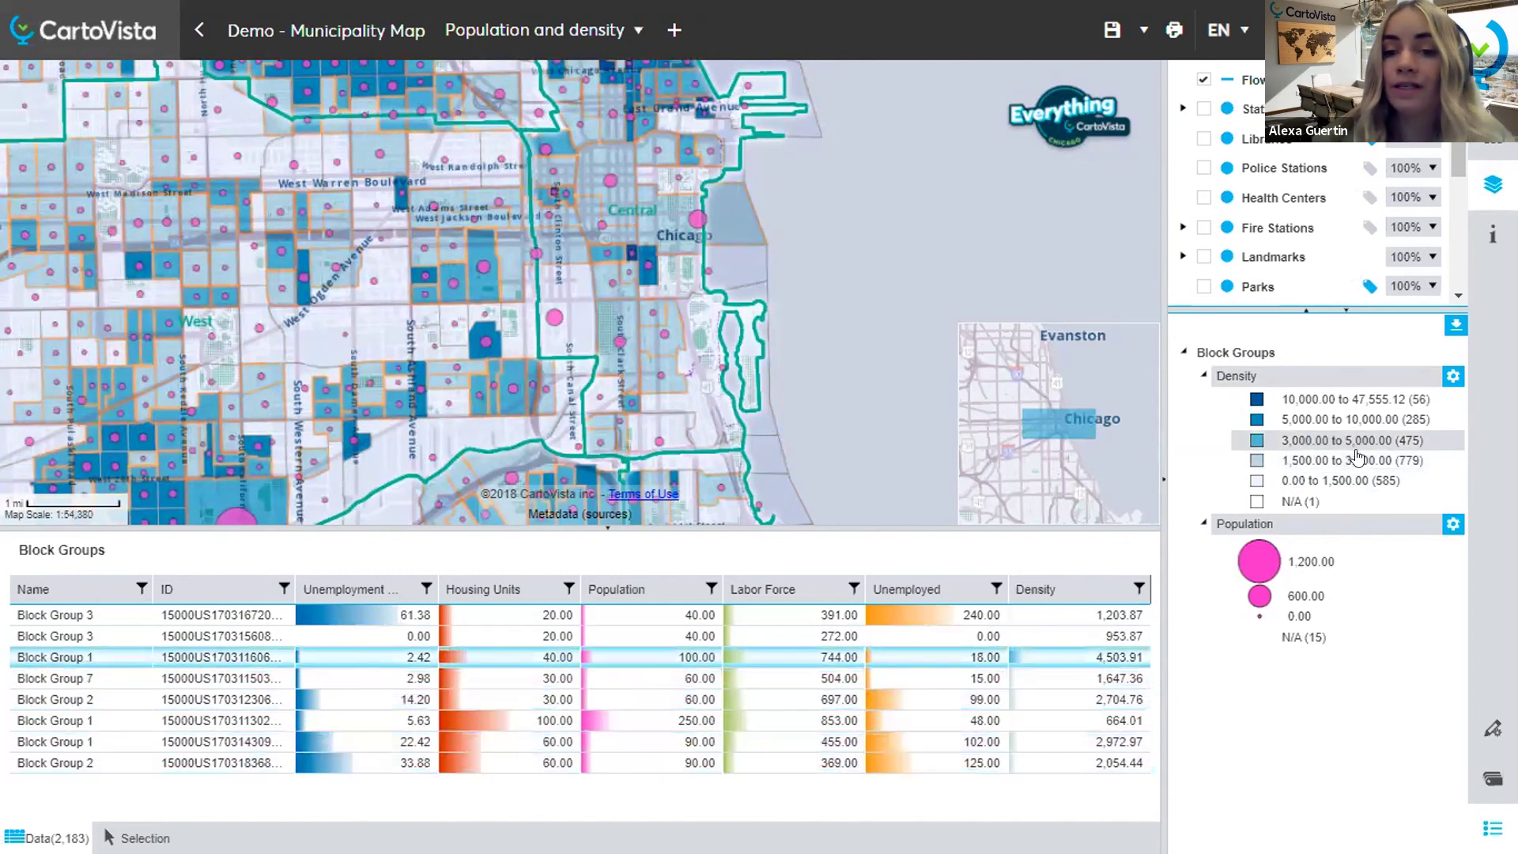
Step: Shrink the legend area, read the map's description and return to the legend
drag(1323, 305, 1324, 500)
click(1493, 779)
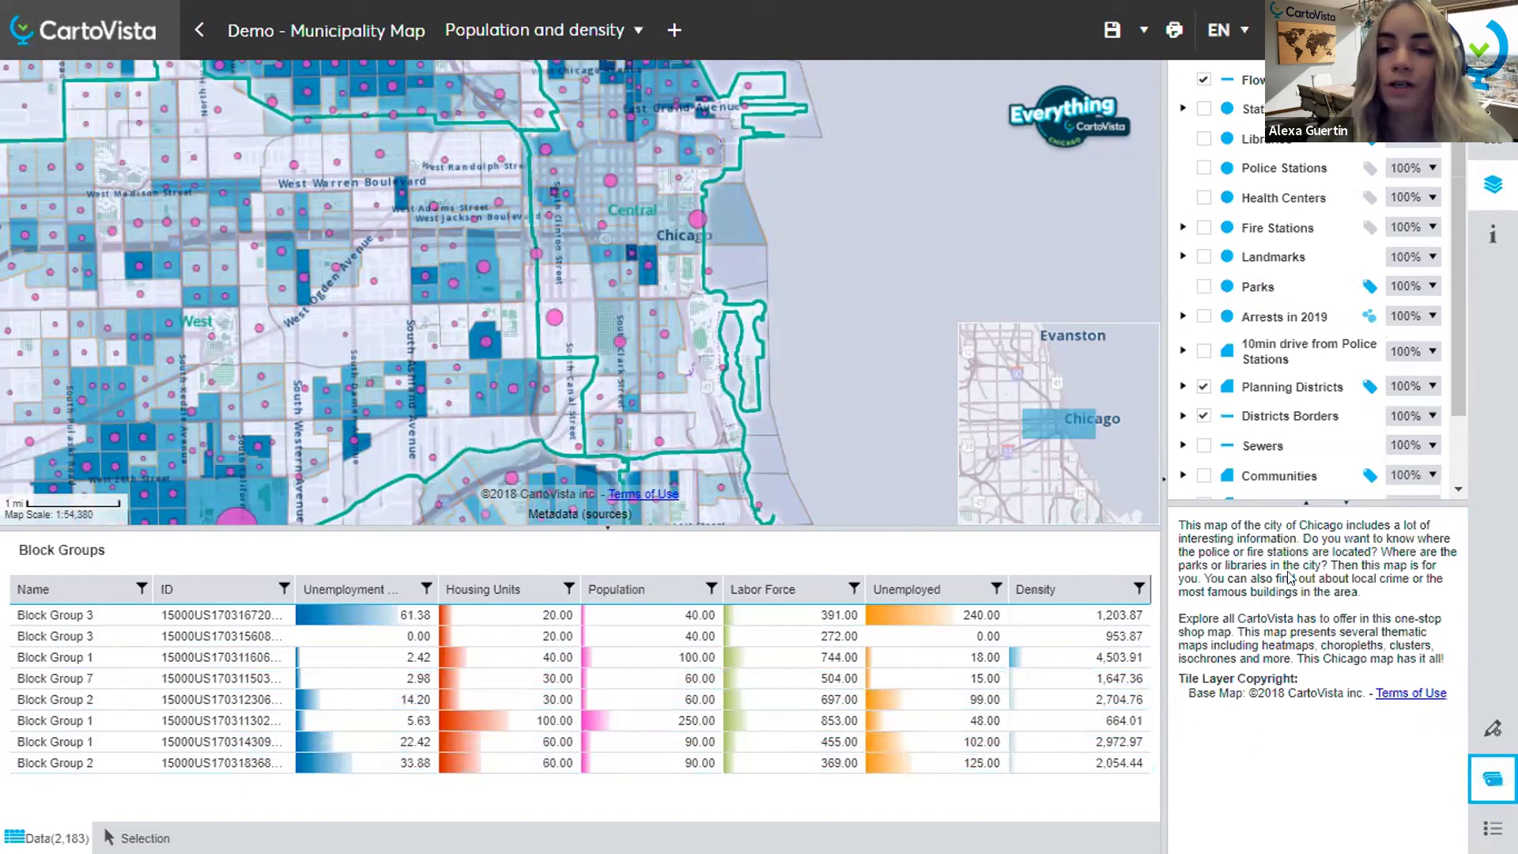
click(1493, 828)
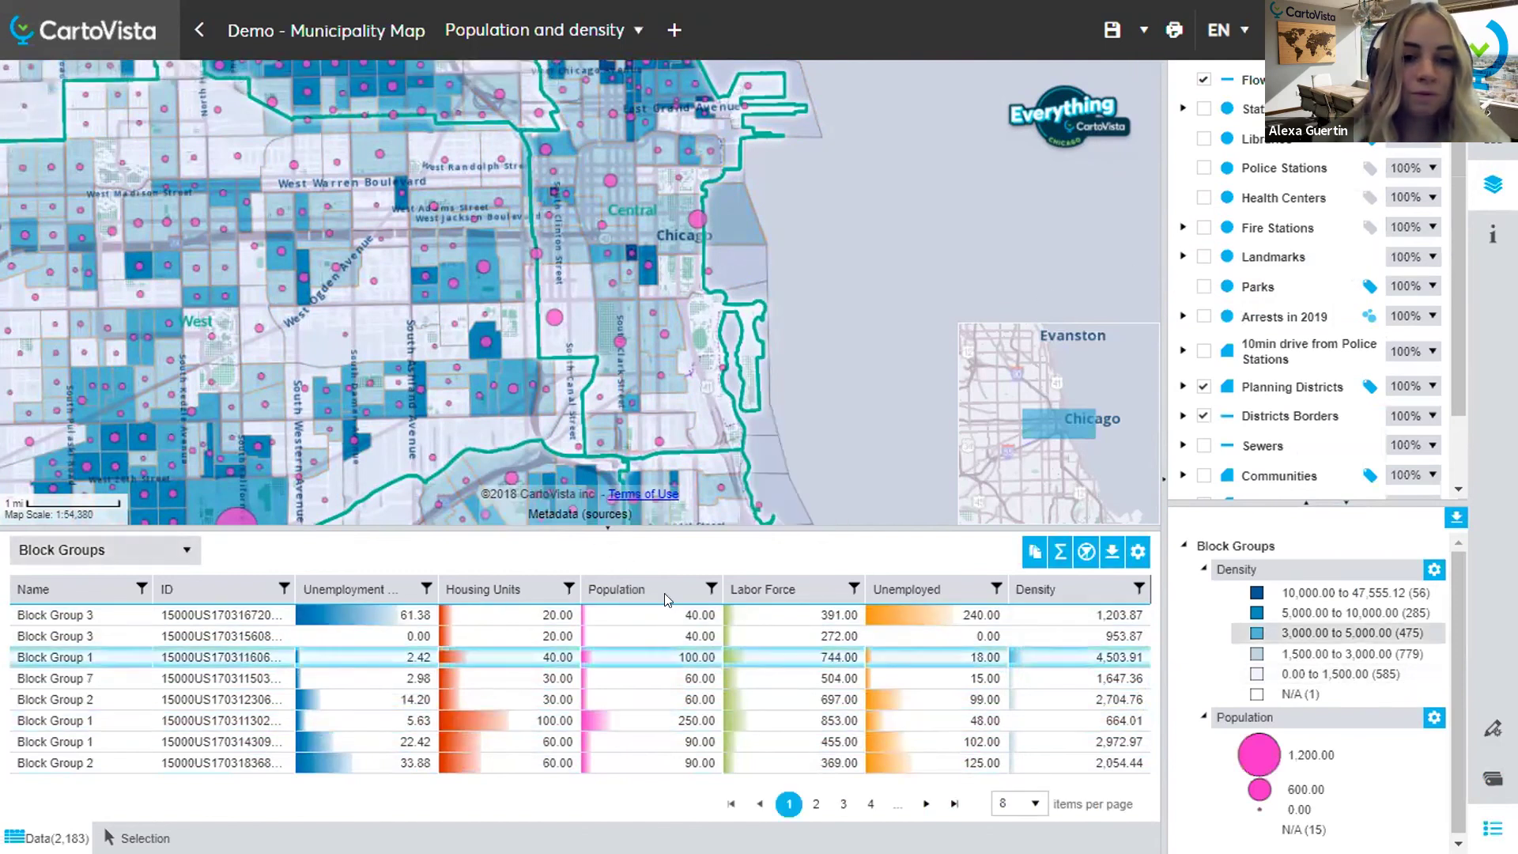
Step: Enlarge the data table and check which layers it can list, keeping Block Groups selected
drag(611, 525, 611, 470)
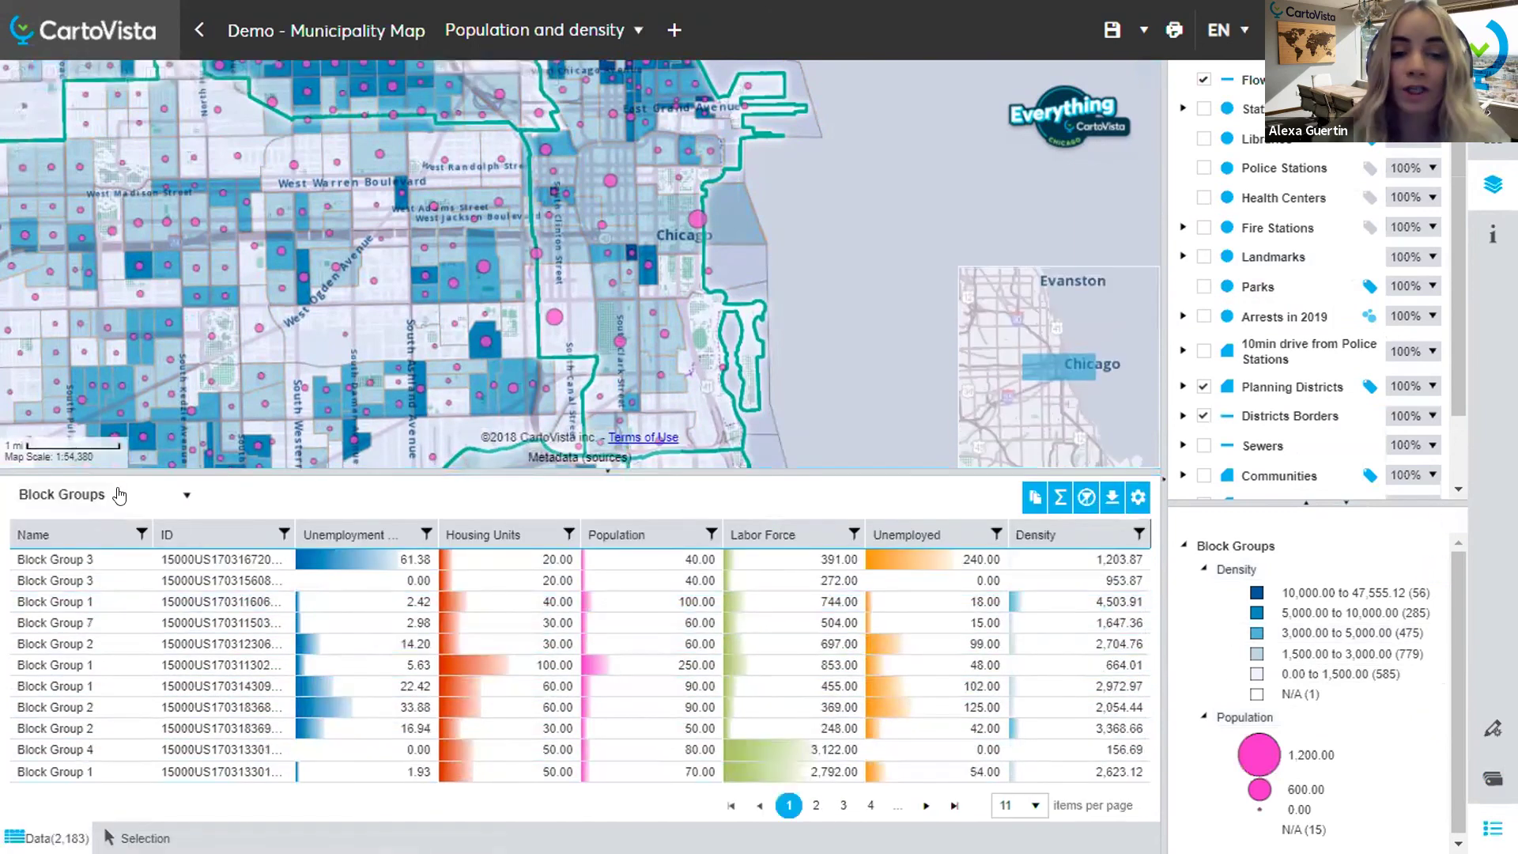
click(119, 493)
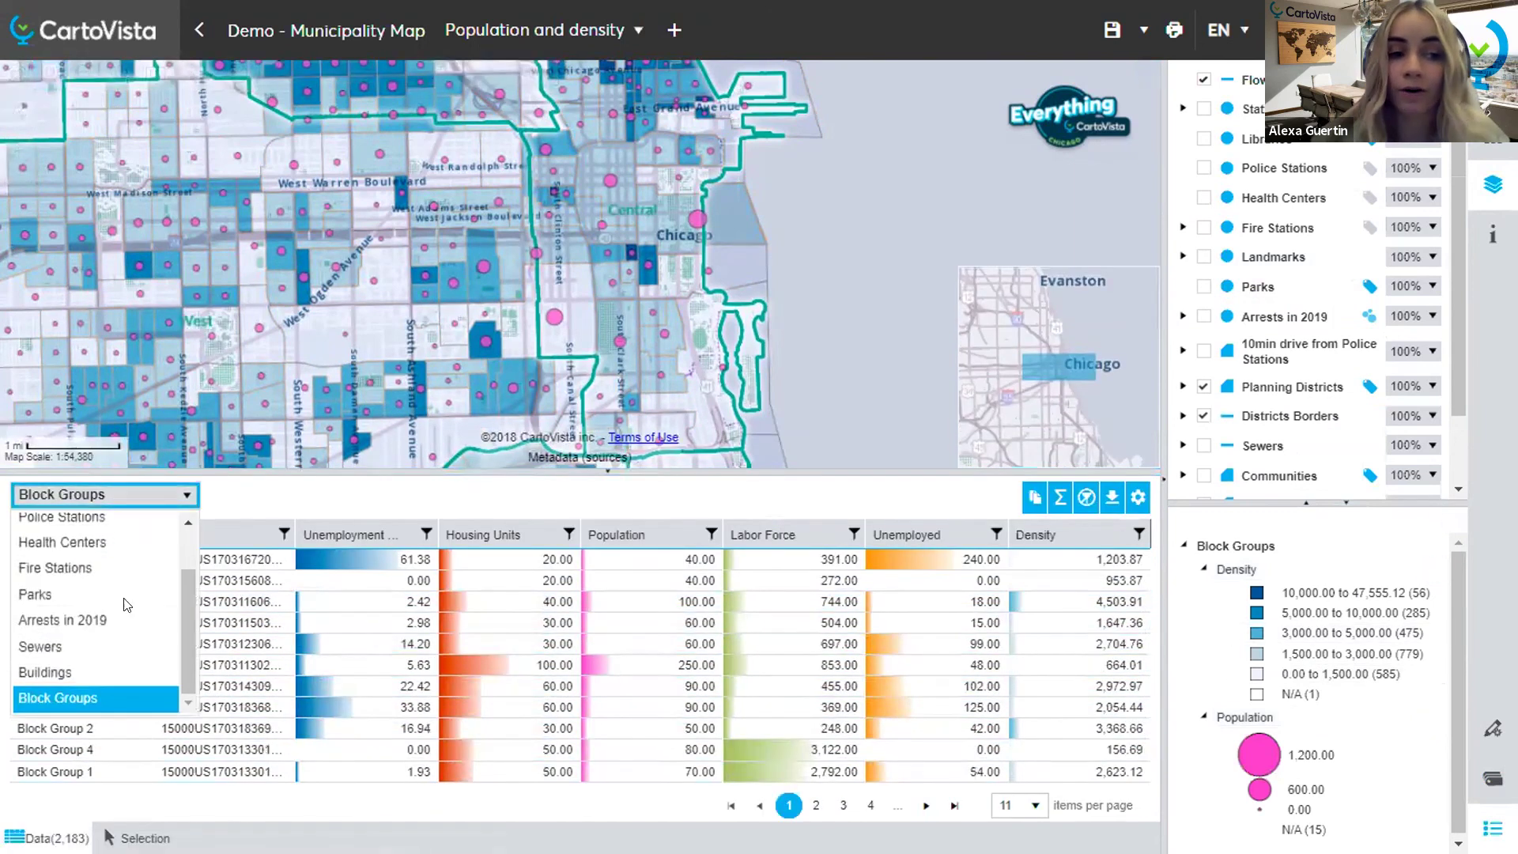
click(91, 700)
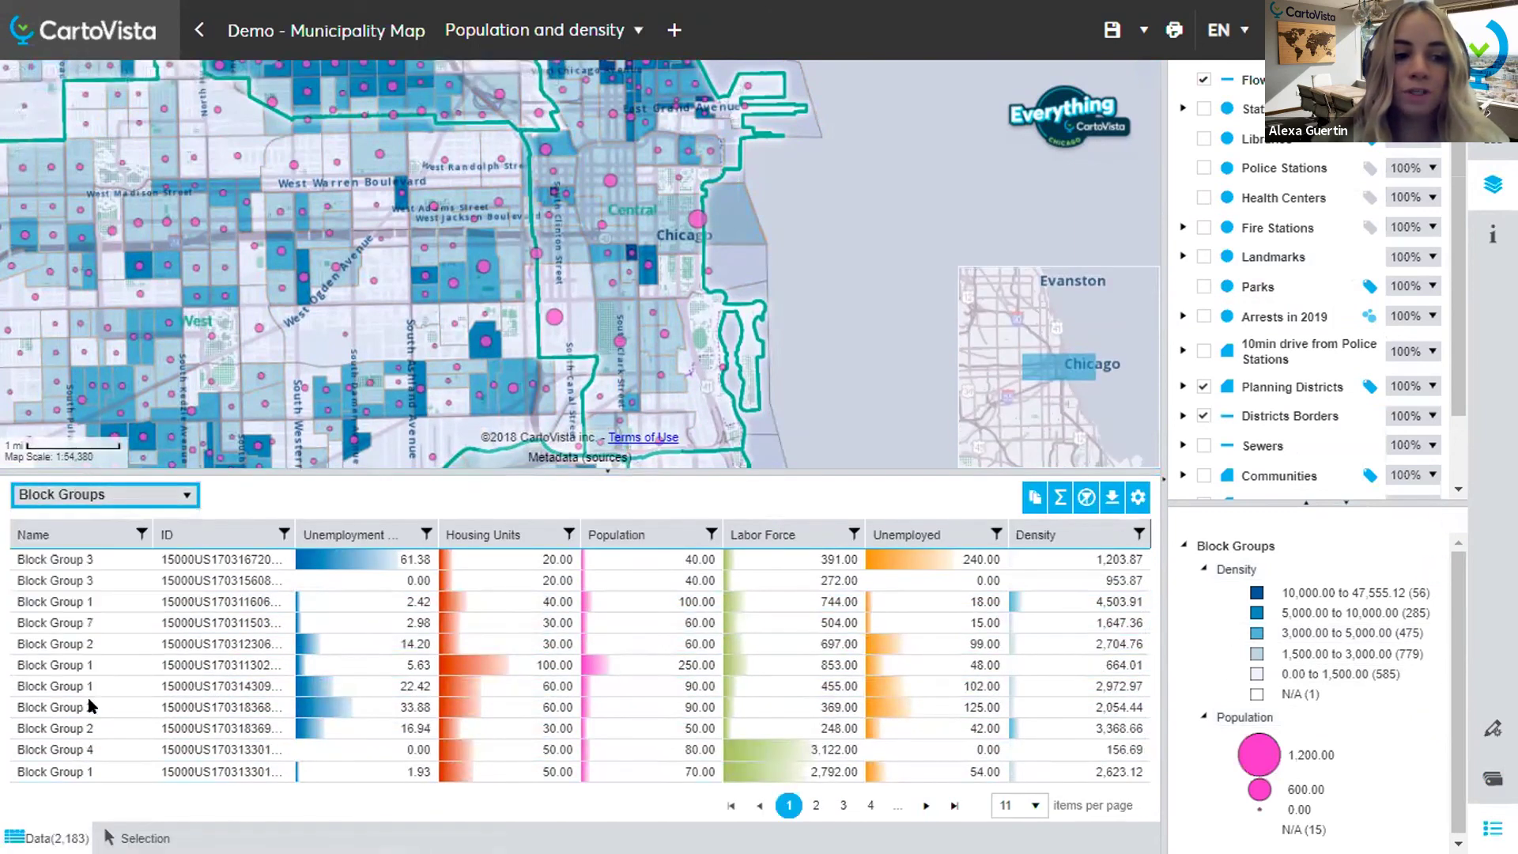
Step: Sort the Block Groups table by Housing Units in ascending order, then remove the sorting
click(900, 686)
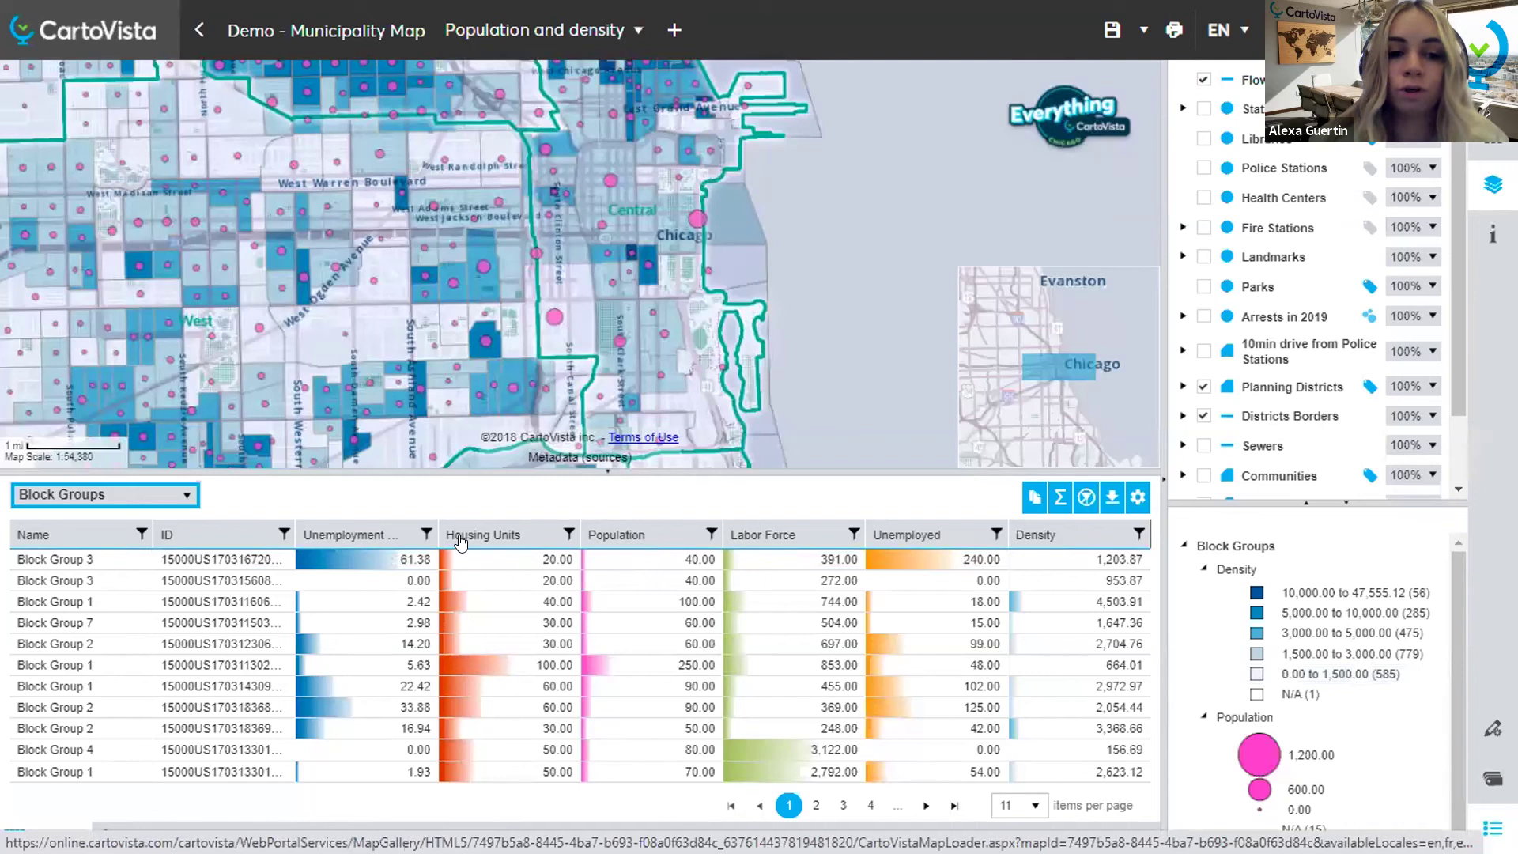
click(472, 537)
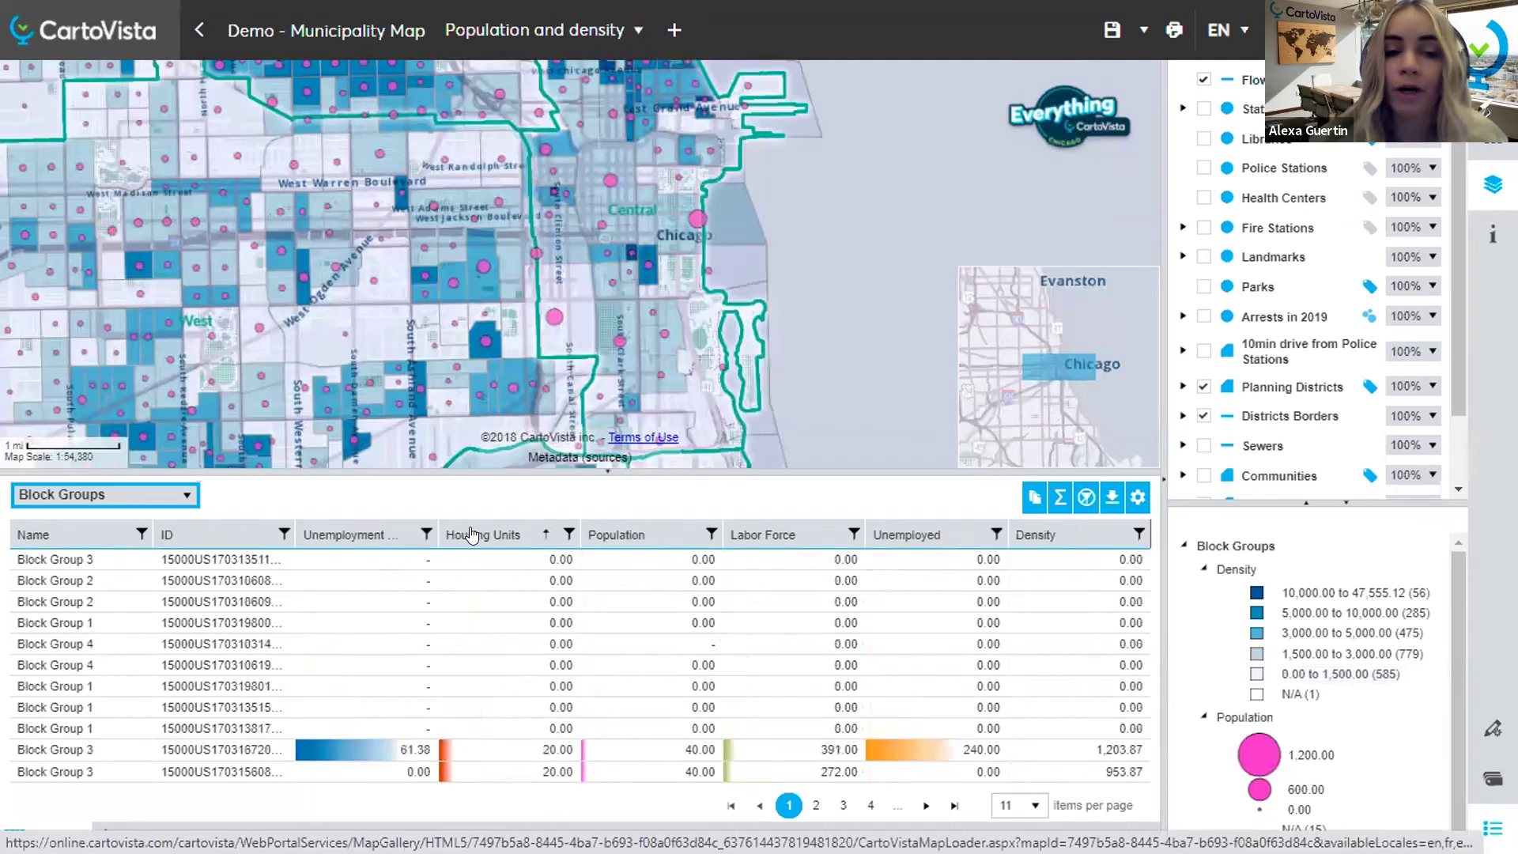
click(472, 536)
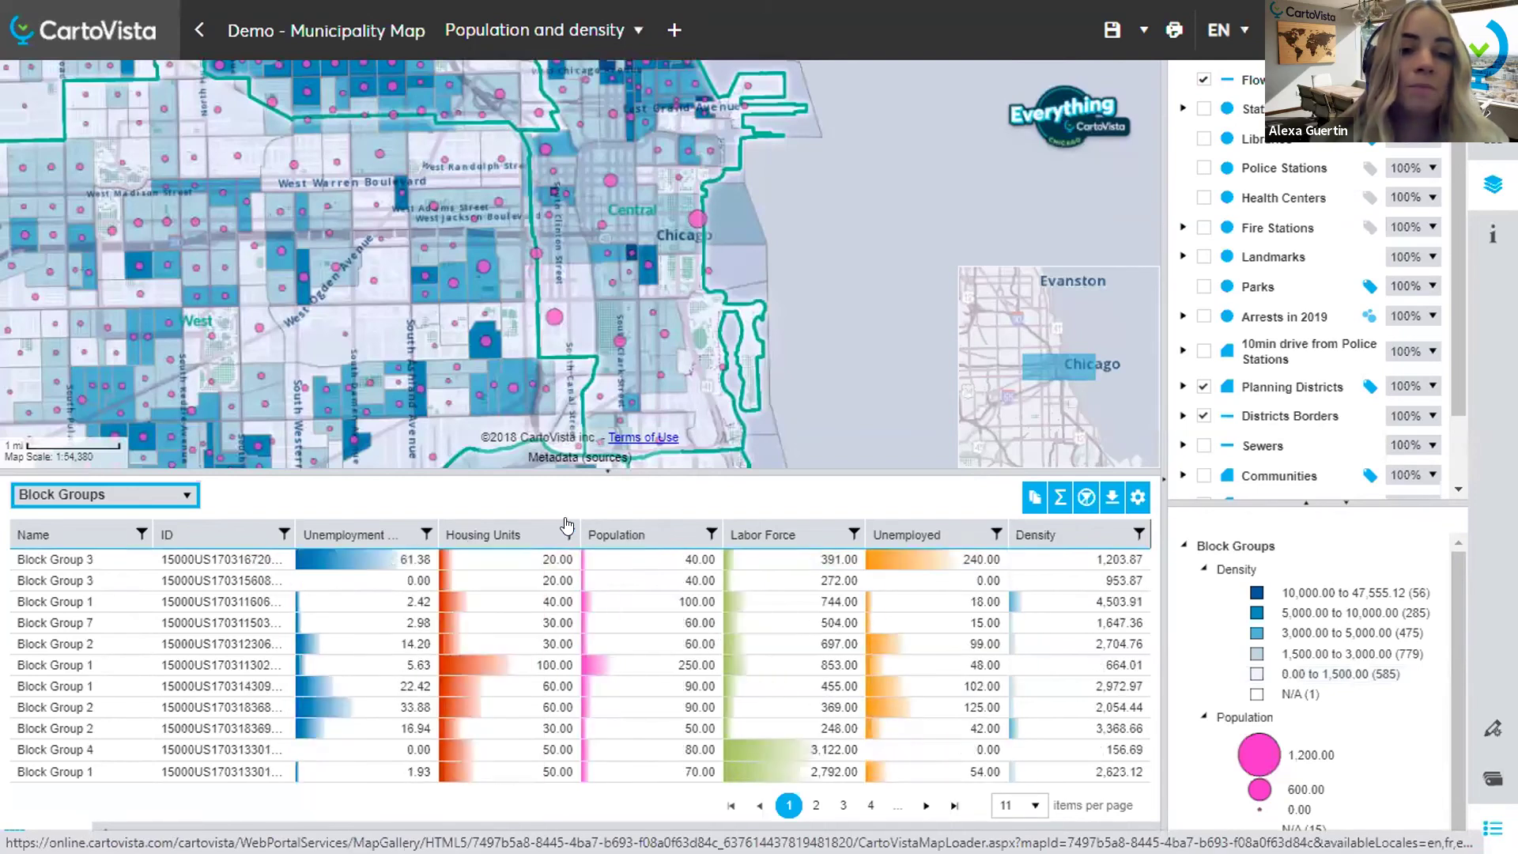
Step: Filter the Block Groups table to items with a Population greater than 1000
click(709, 535)
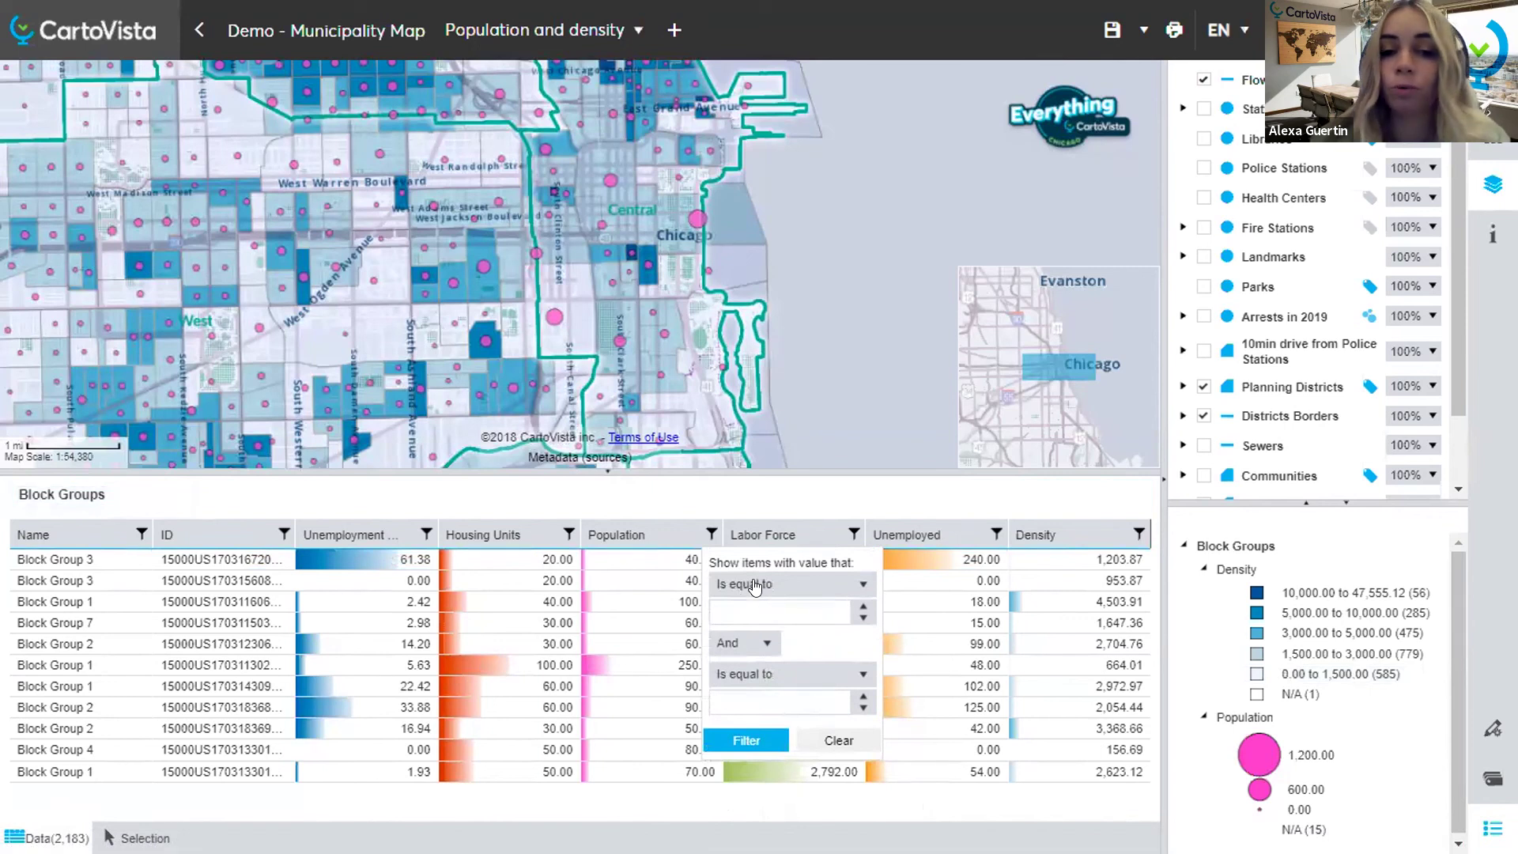
click(755, 585)
click(786, 685)
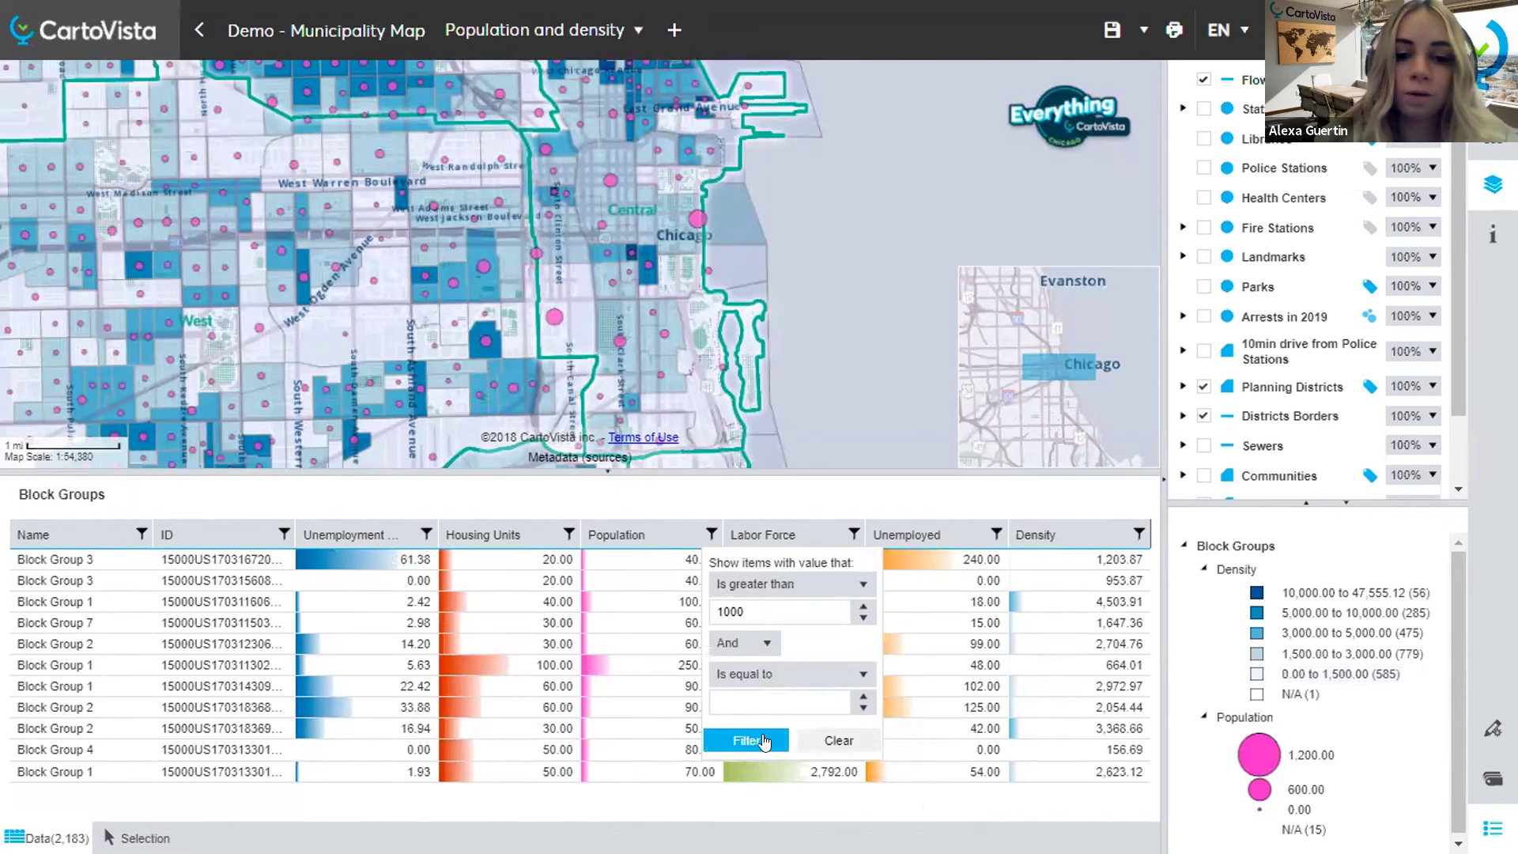
click(764, 740)
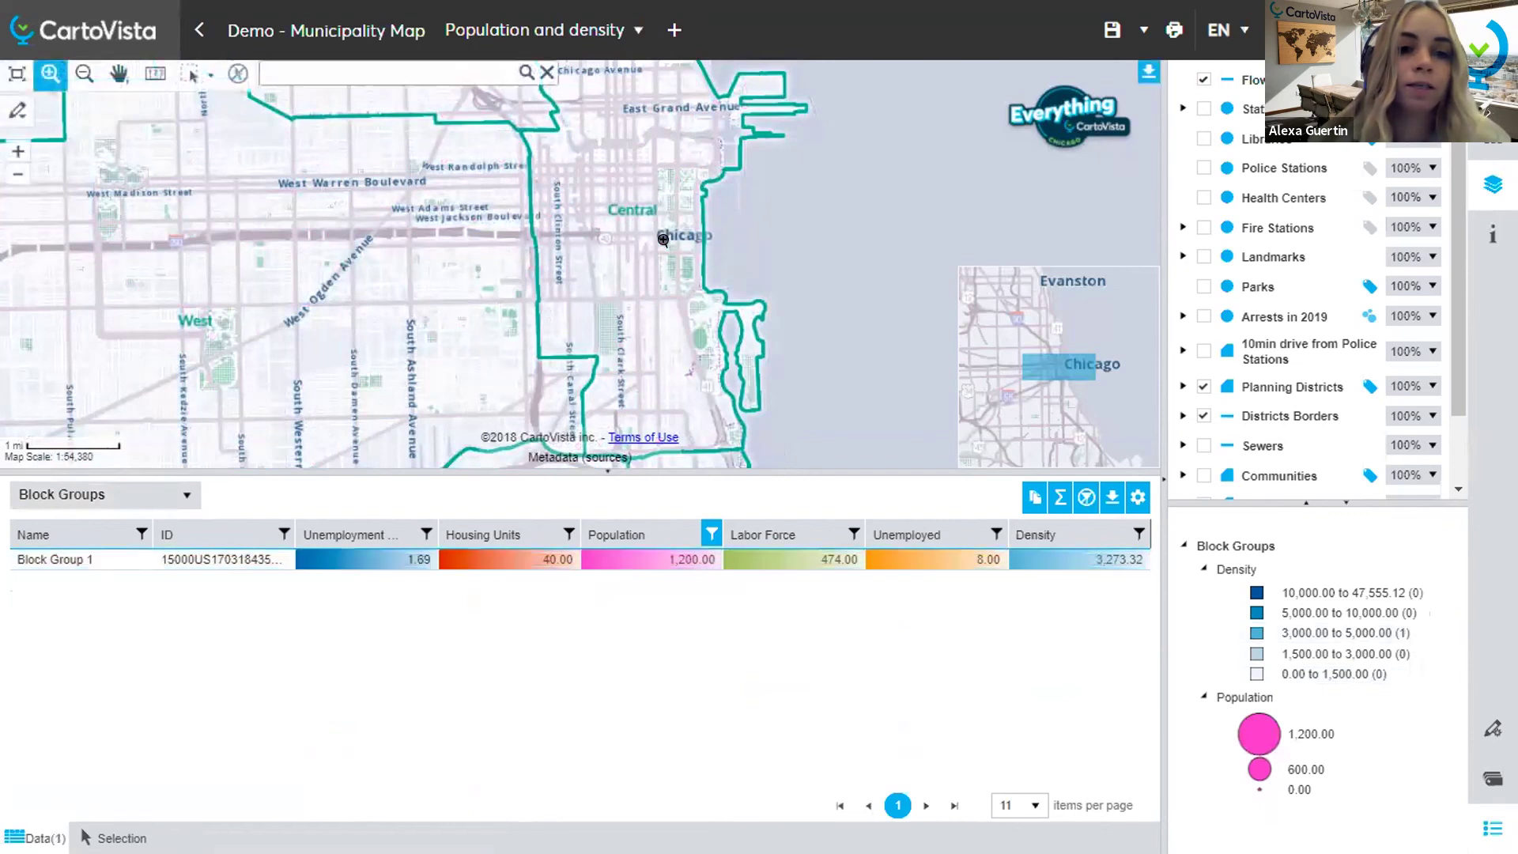
Step: Zoom the map to the filtered block group and display its detailed attribute information
click(419, 560)
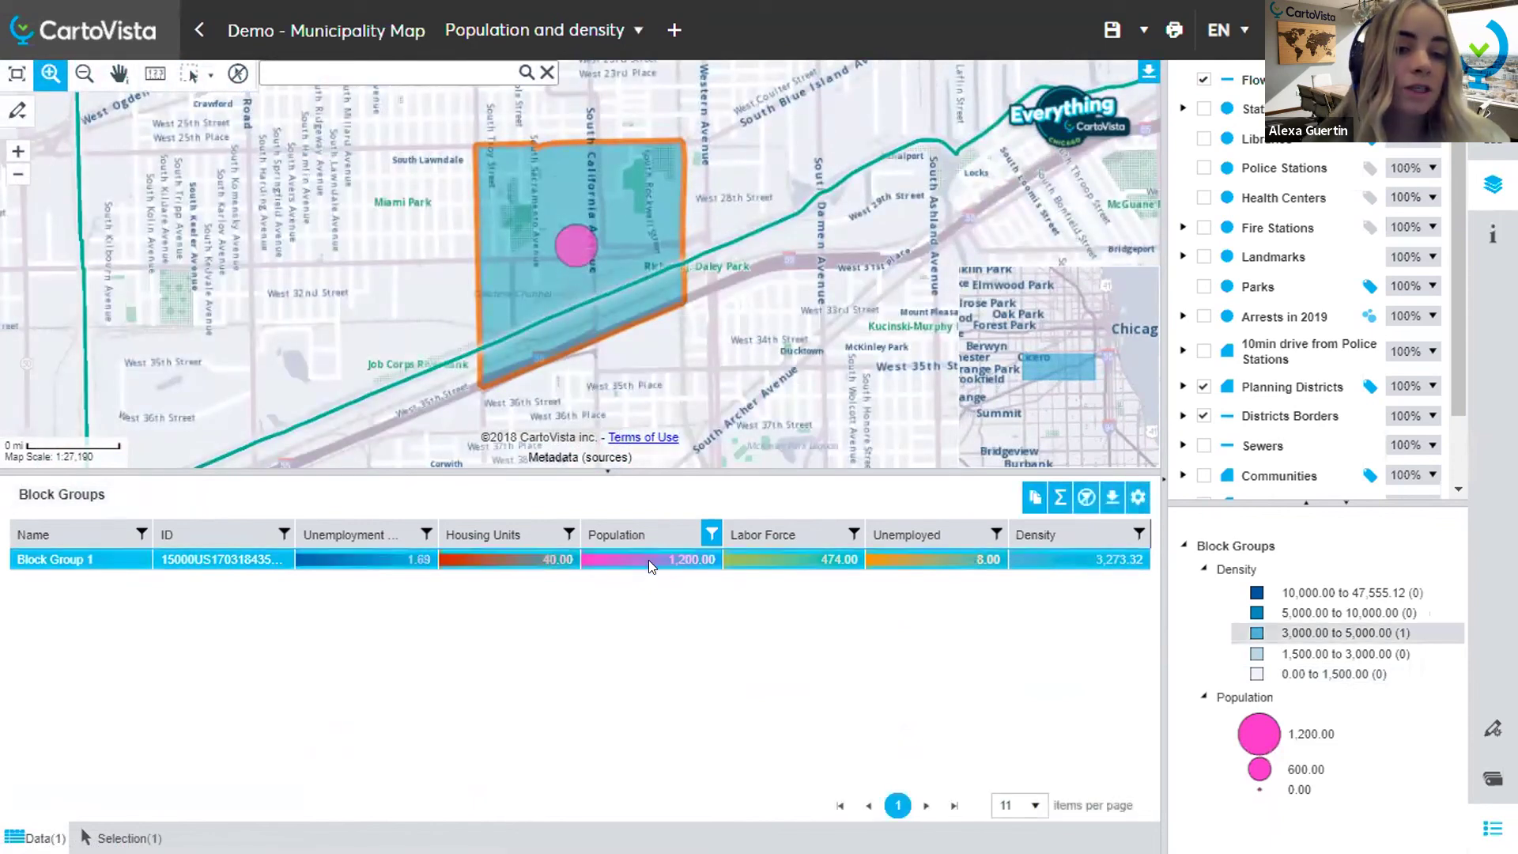
mouse_move(559, 263)
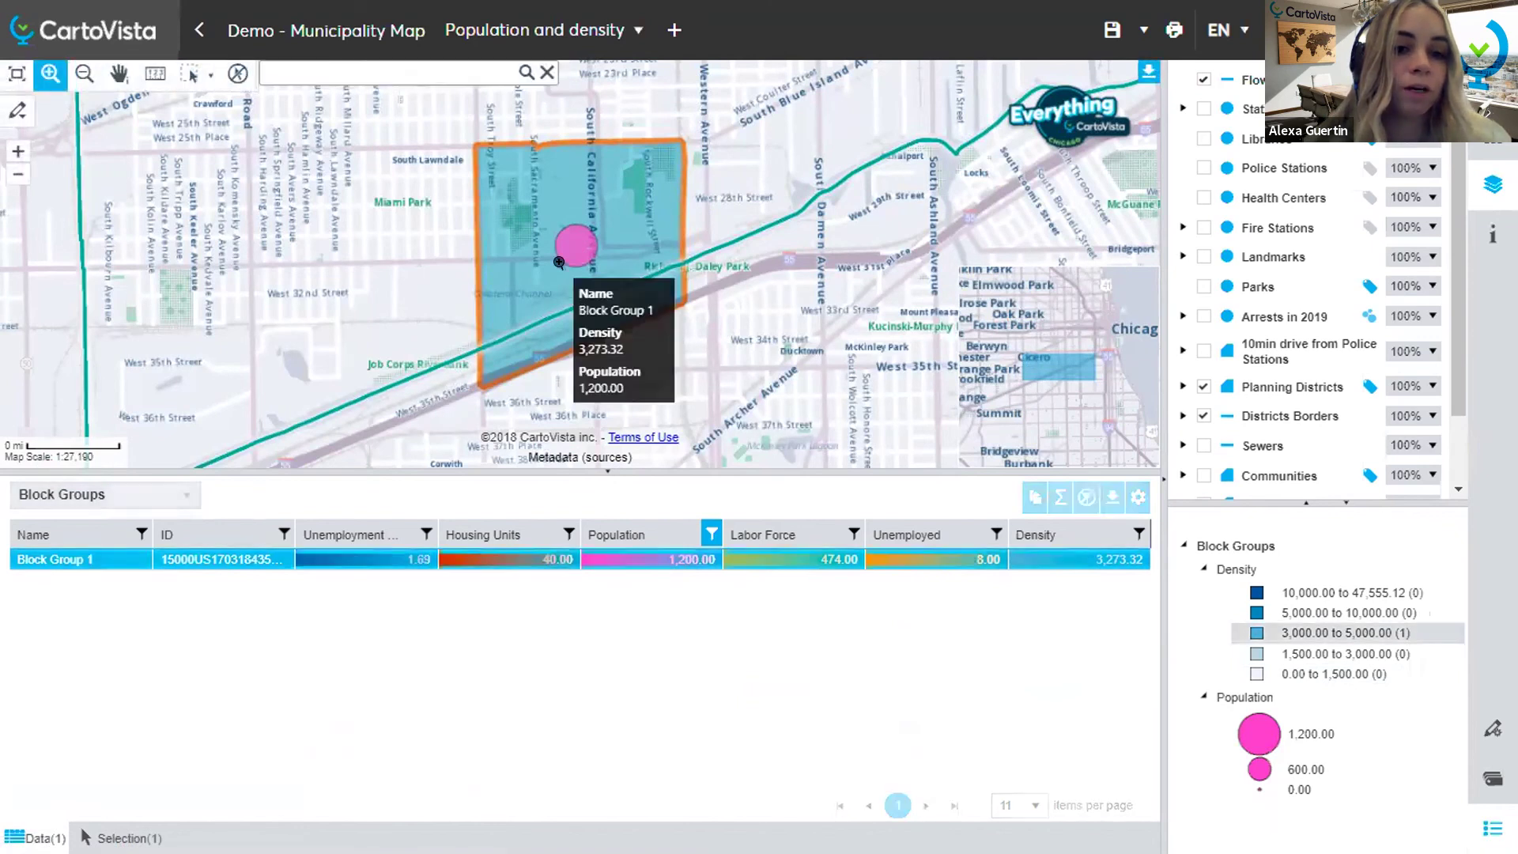
click(119, 74)
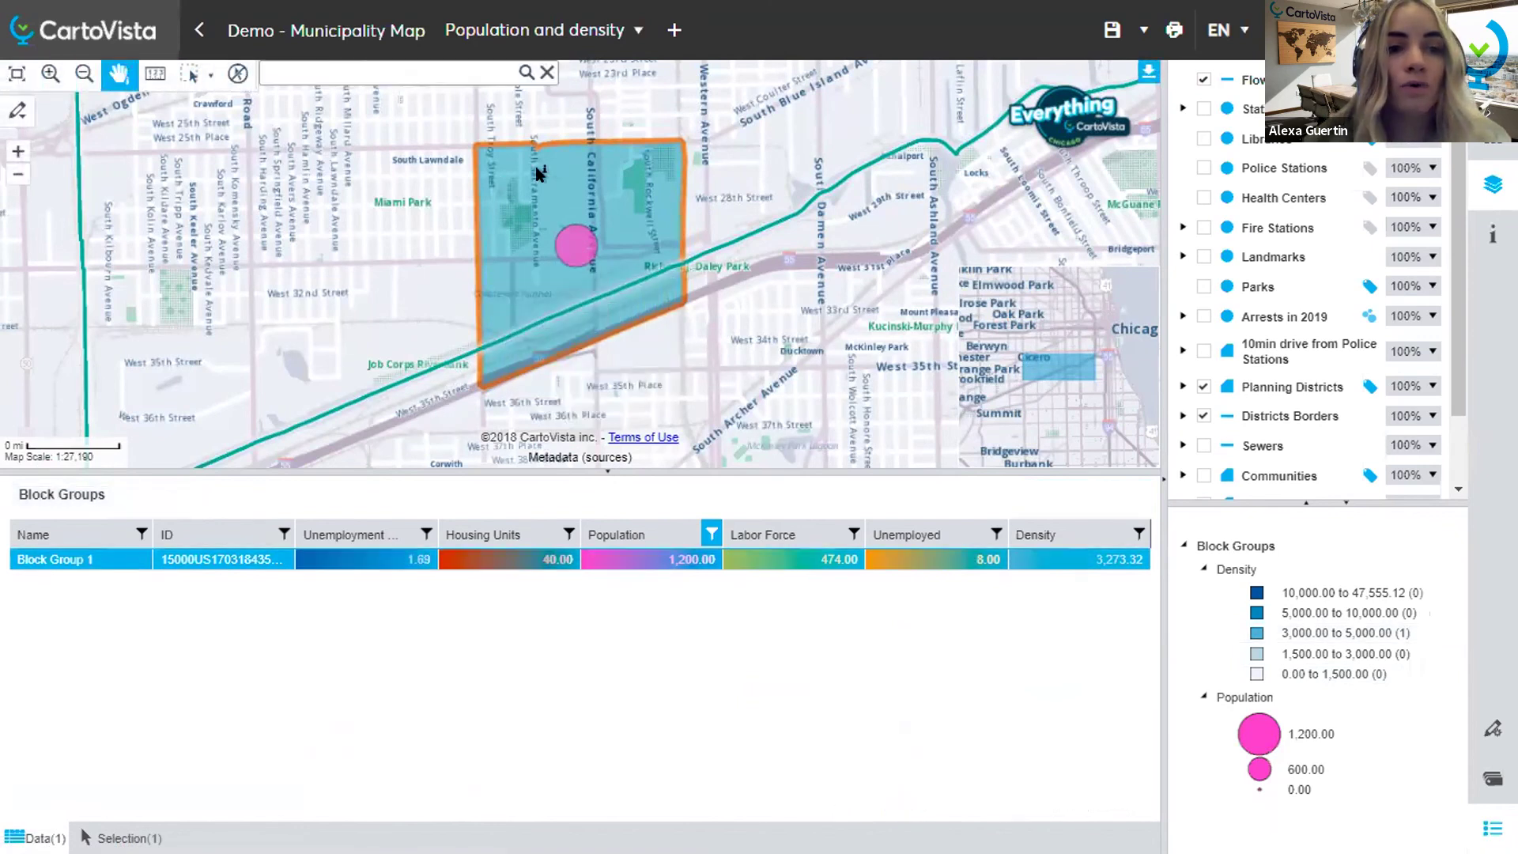
click(597, 173)
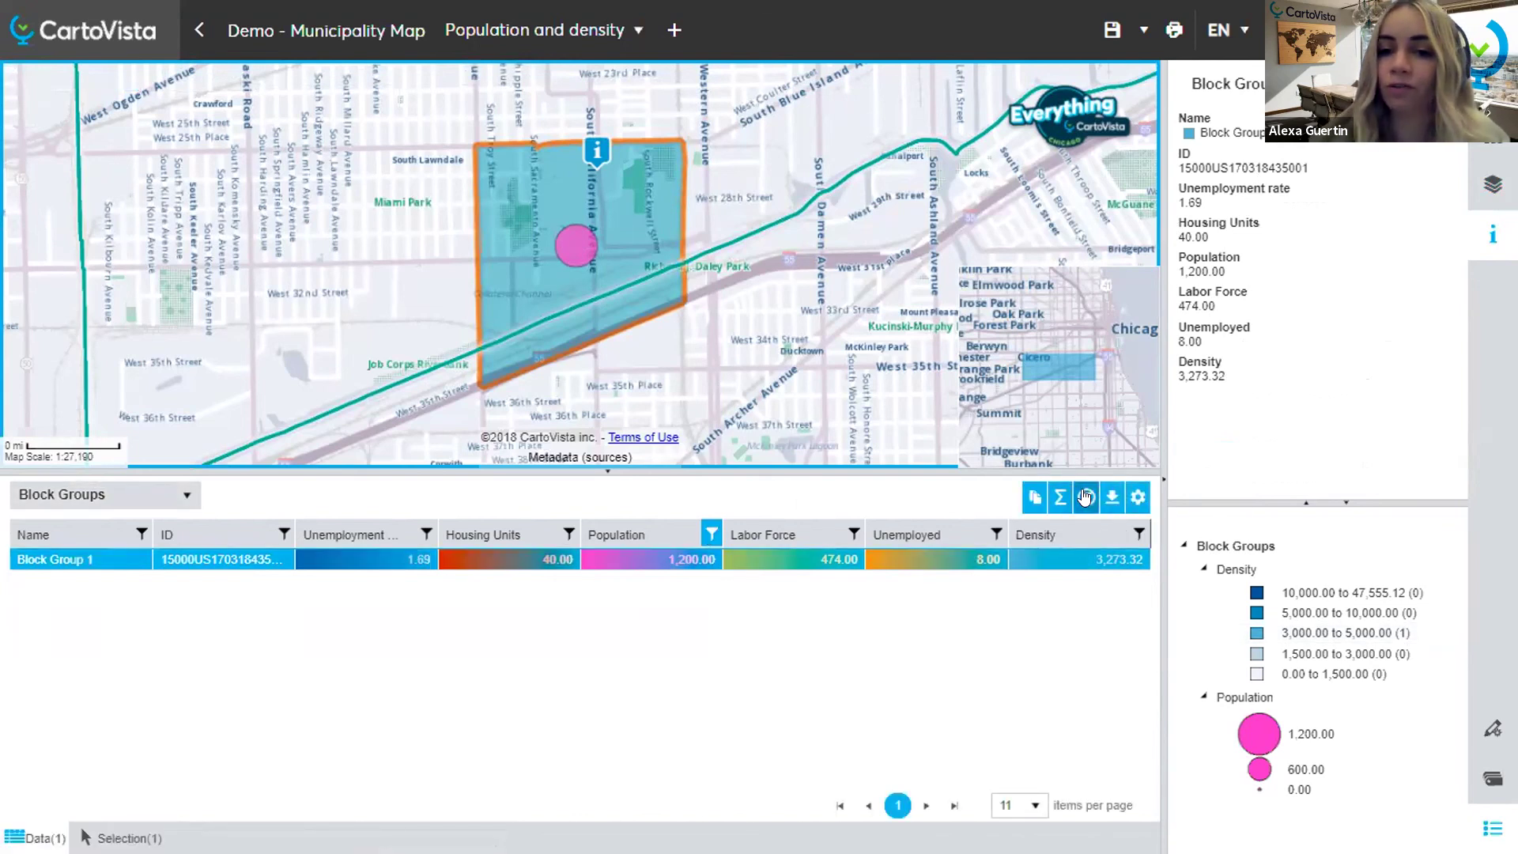
Step: Clear the population filter from the Block Groups table
click(1085, 497)
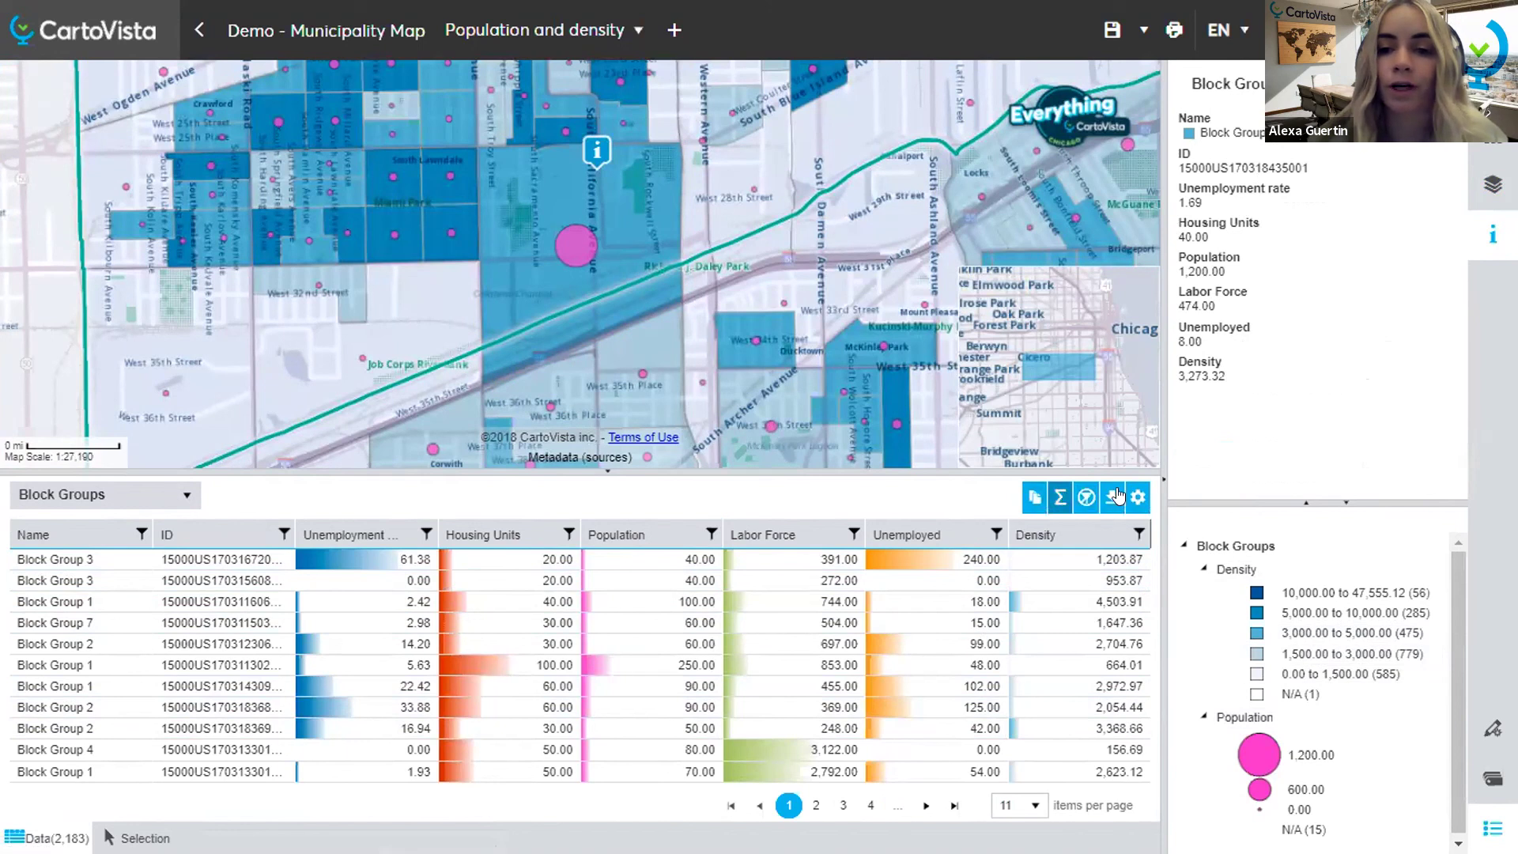
Step: View the summary statistics of the Block Groups table and return to the data rows
click(1059, 503)
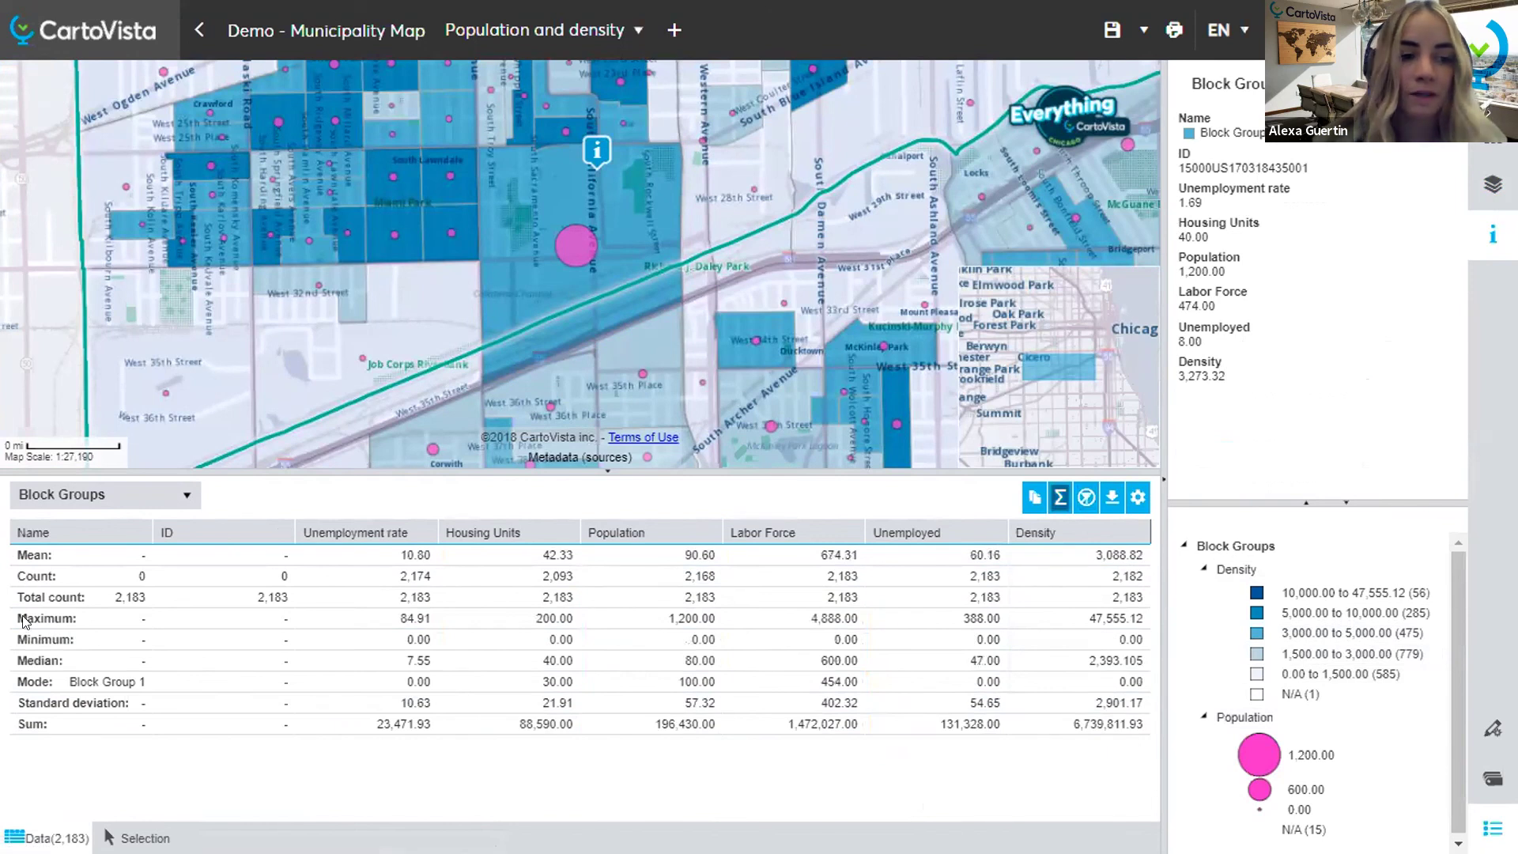
click(1060, 497)
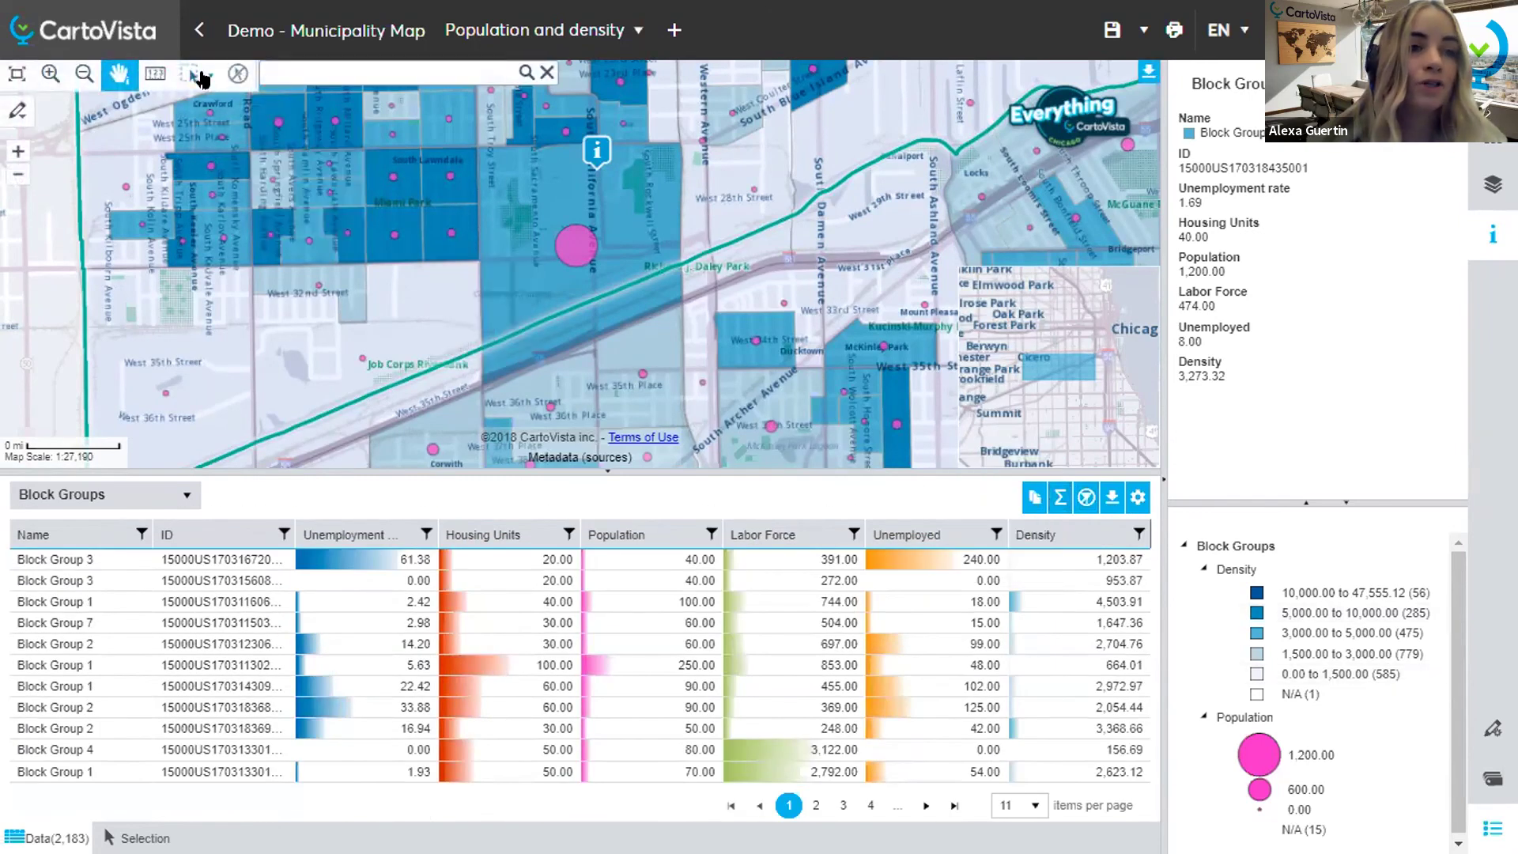
Step: Select three block groups around Miami Park individually on the map, with Block Groups as the selection layer
click(203, 79)
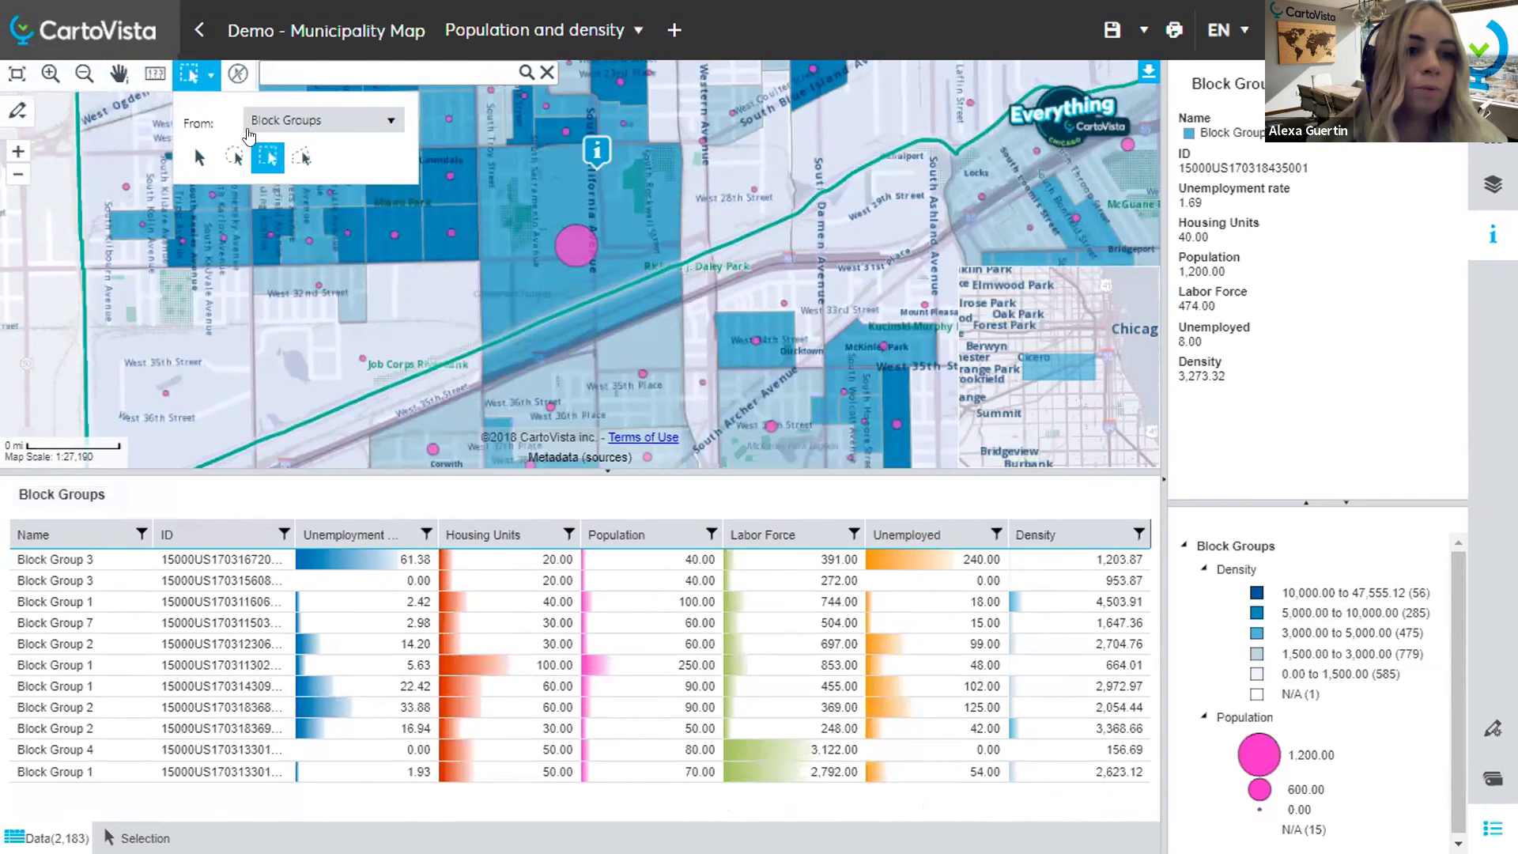
click(301, 125)
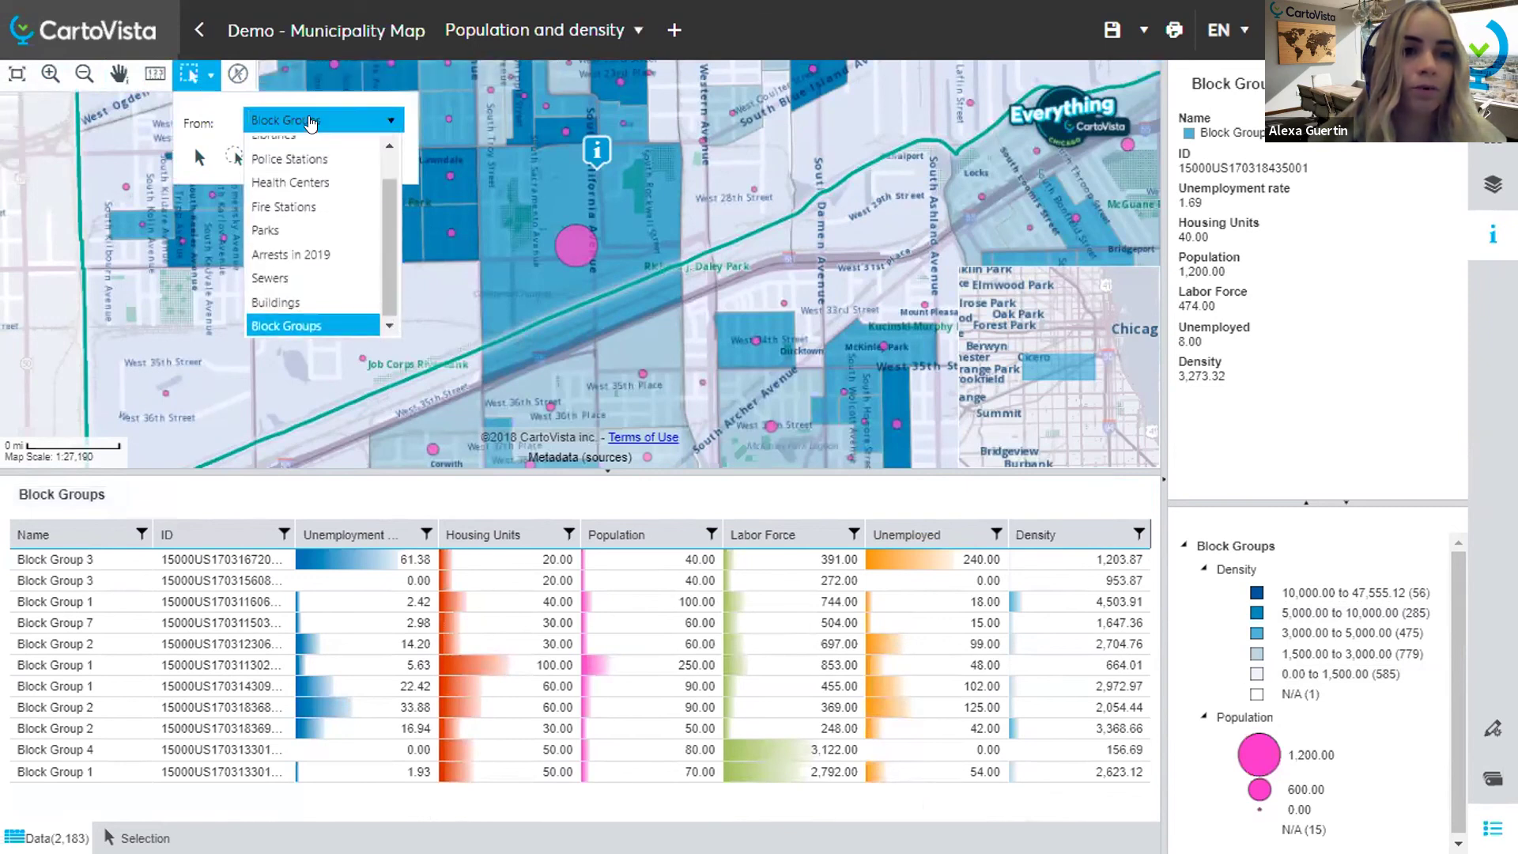
click(313, 326)
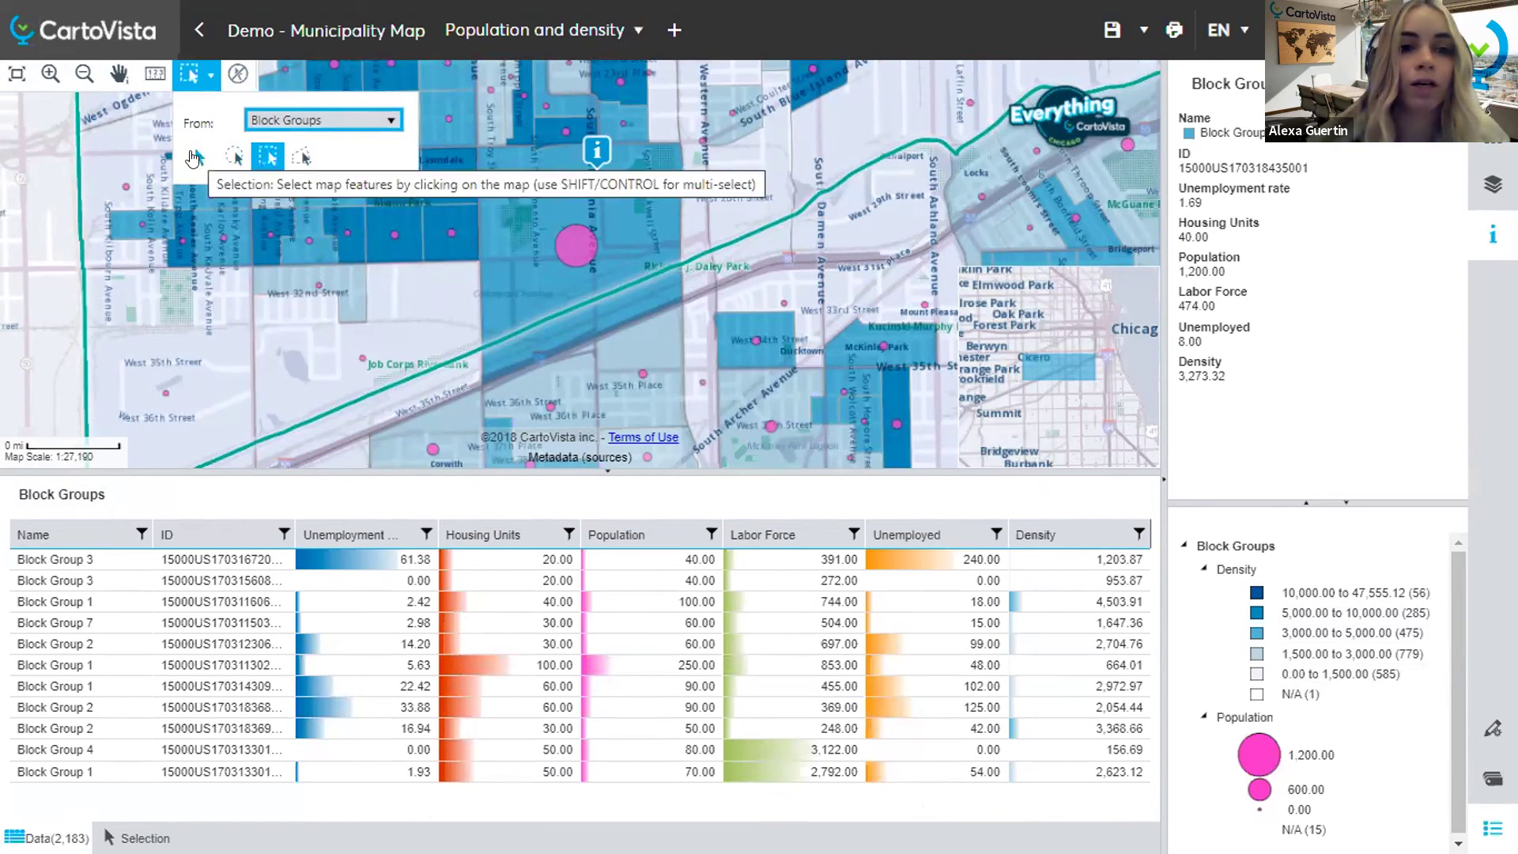
click(194, 158)
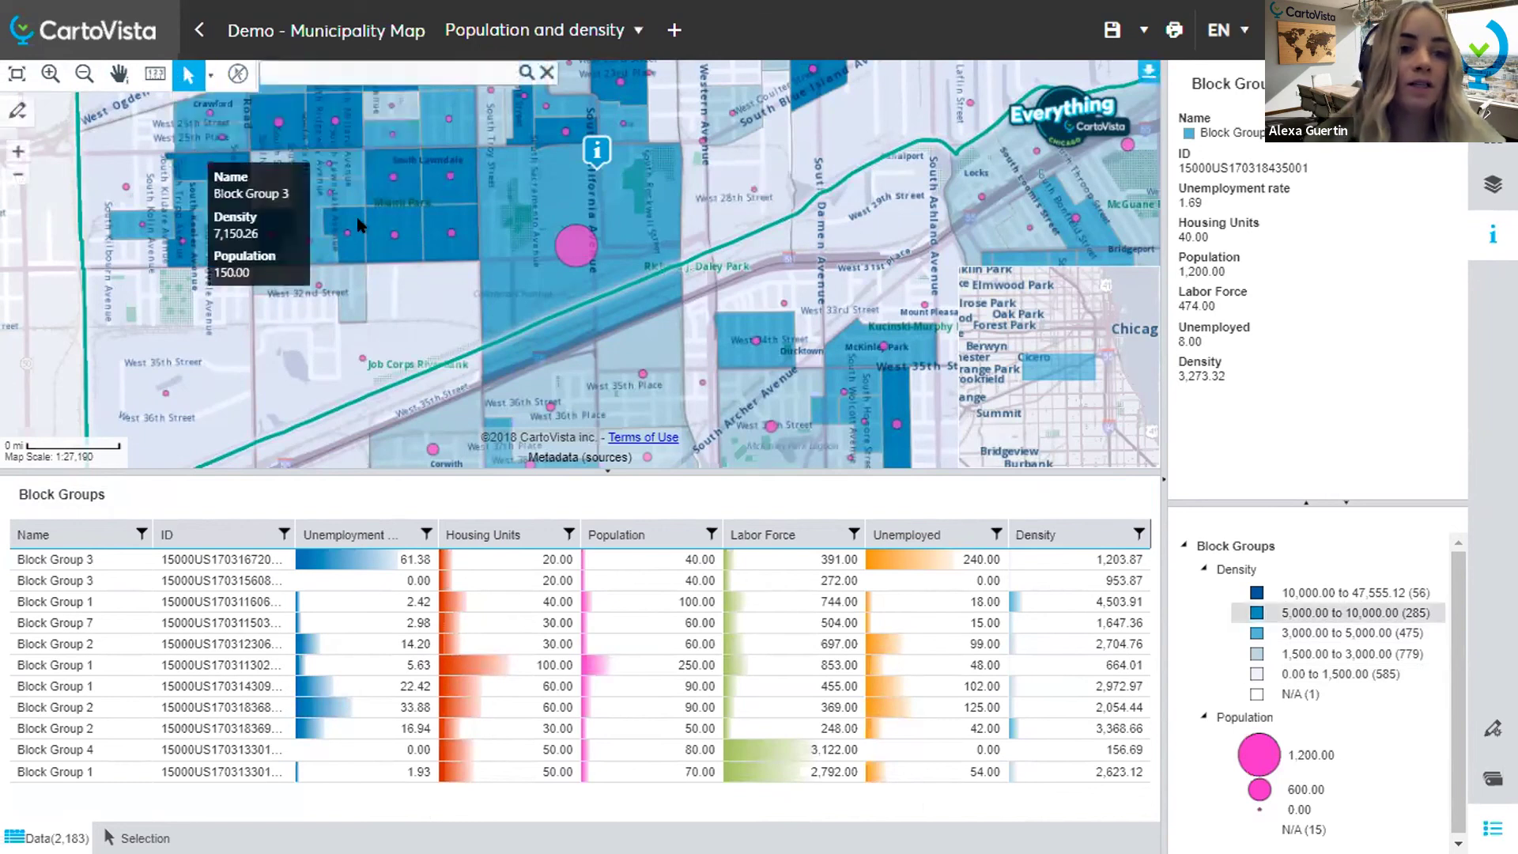
click(215, 179)
click(215, 180)
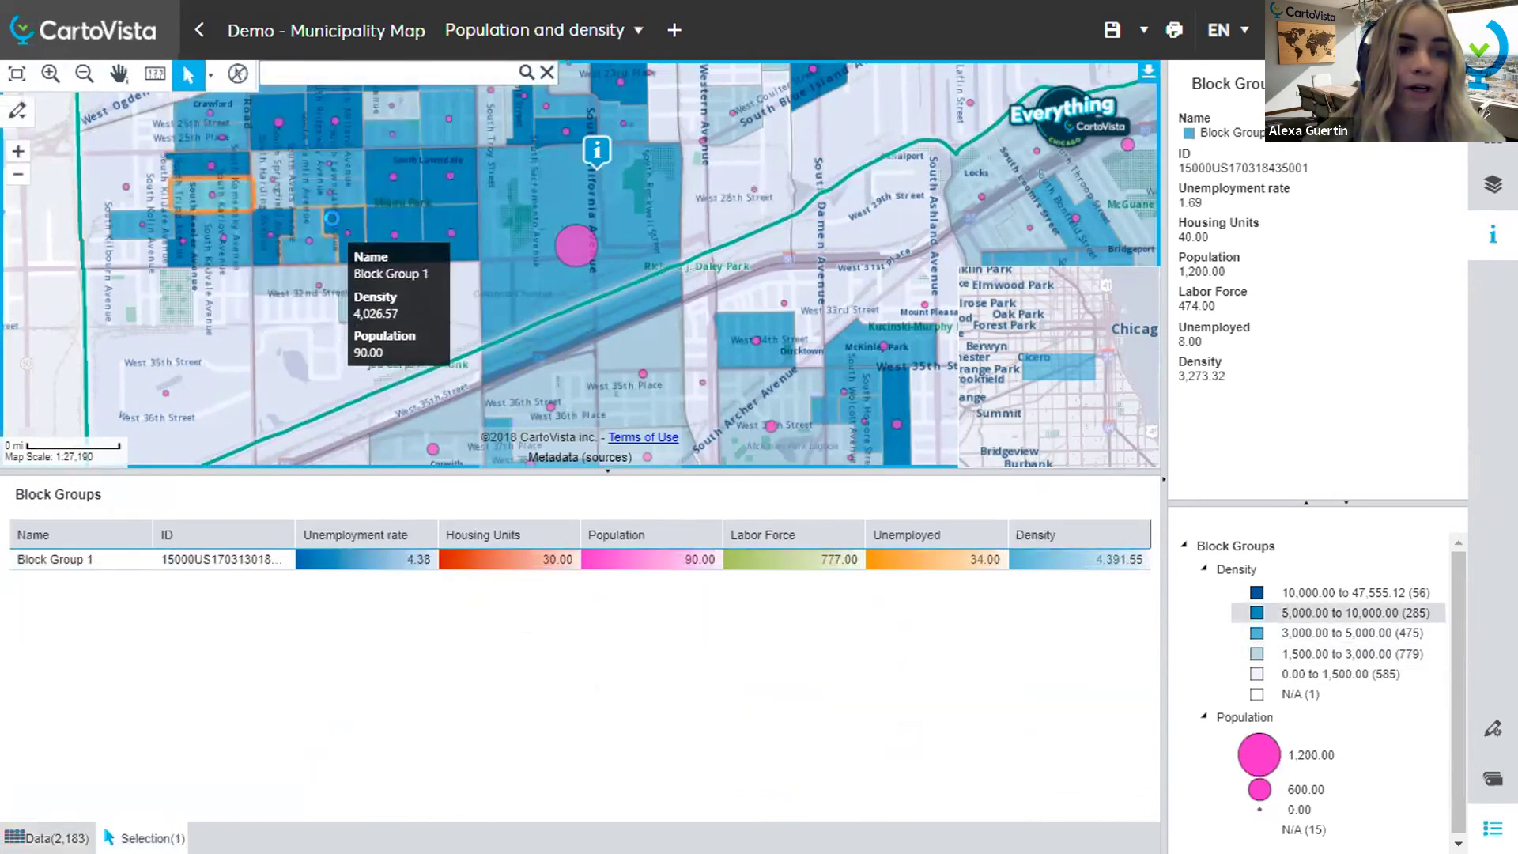
click(332, 218)
ctrl+click(414, 174)
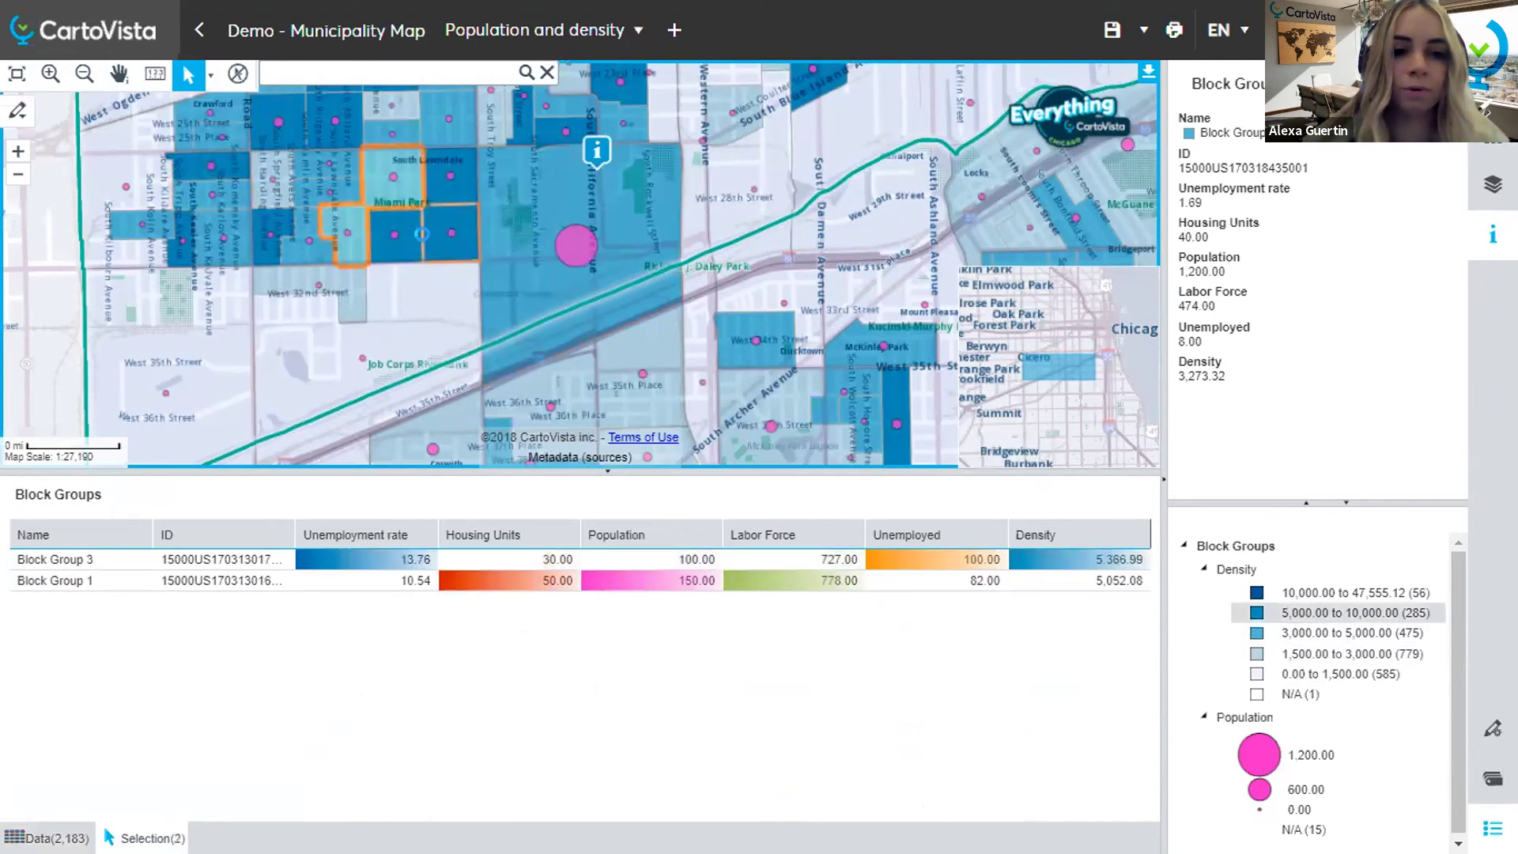
ctrl+click(451, 235)
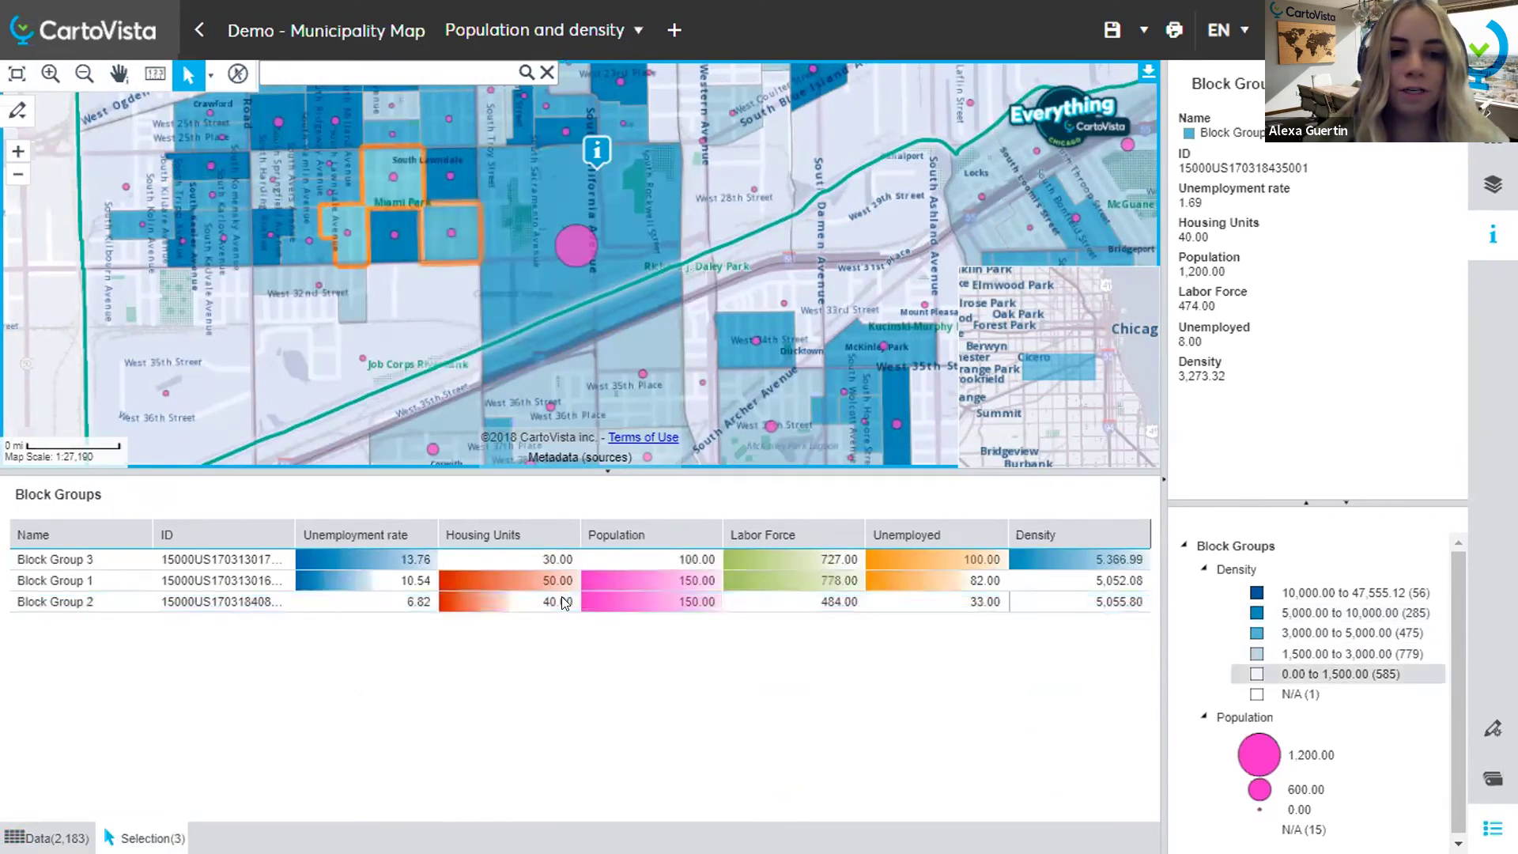
Step: Display the charts for the selected block groups and enlarge the map area above the data table
click(1492, 148)
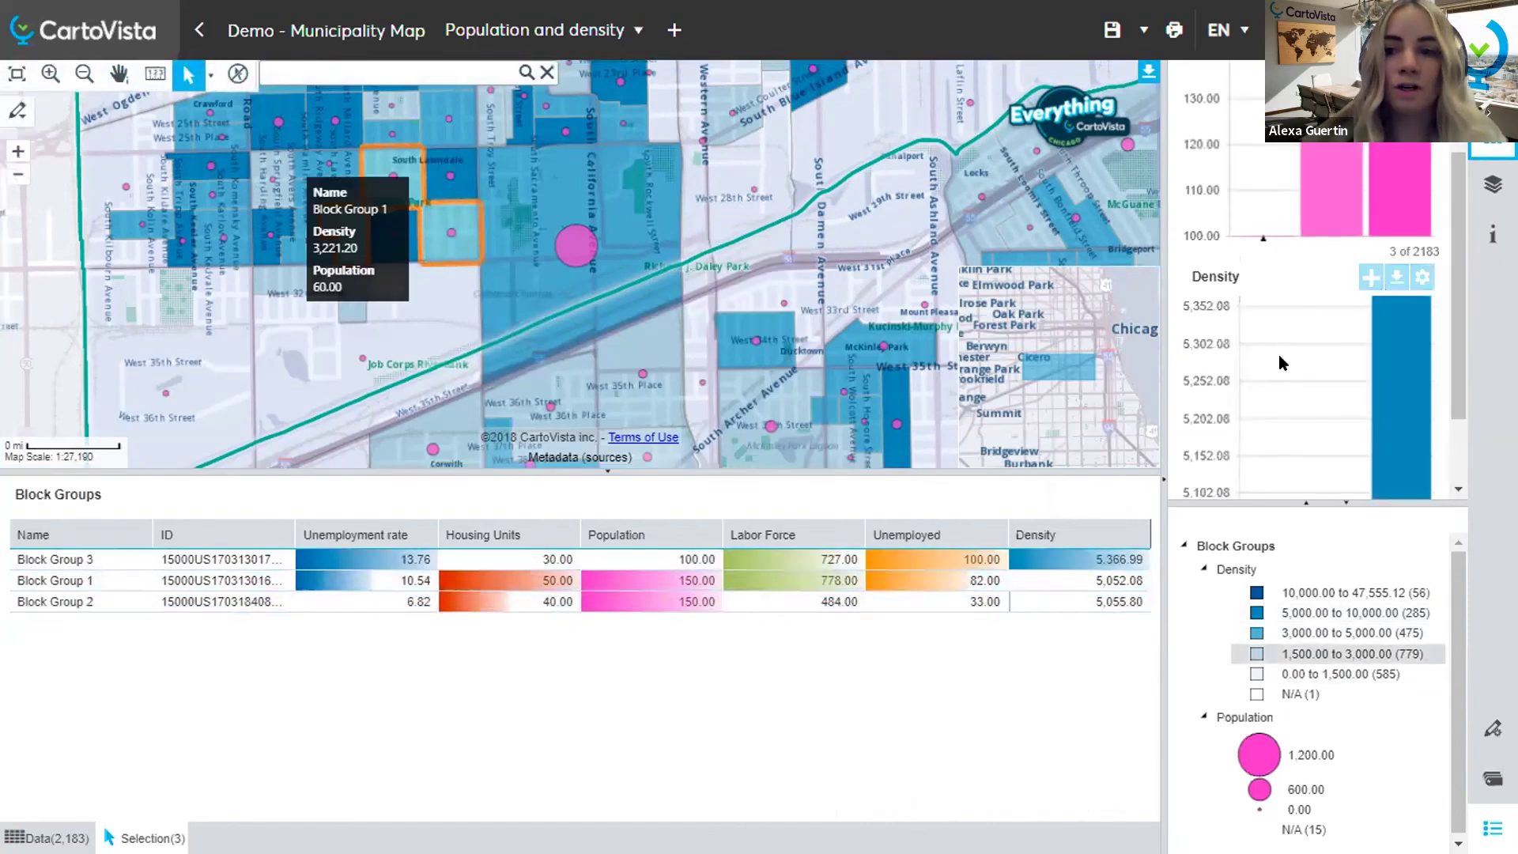
key(ctrl+plus)
key(ctrl+plus)
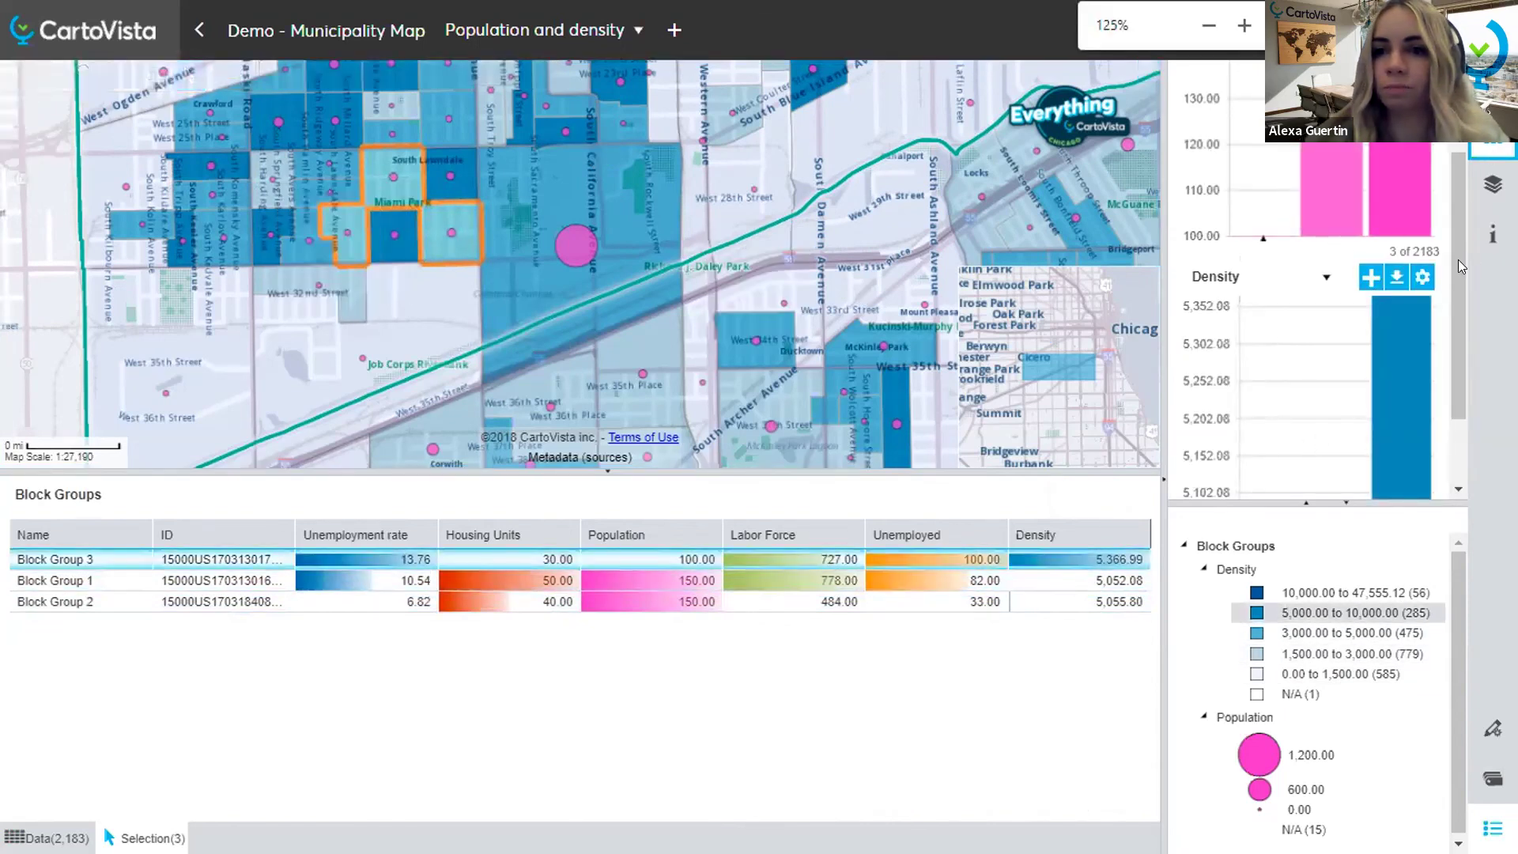
scroll(701, 264, down, 2)
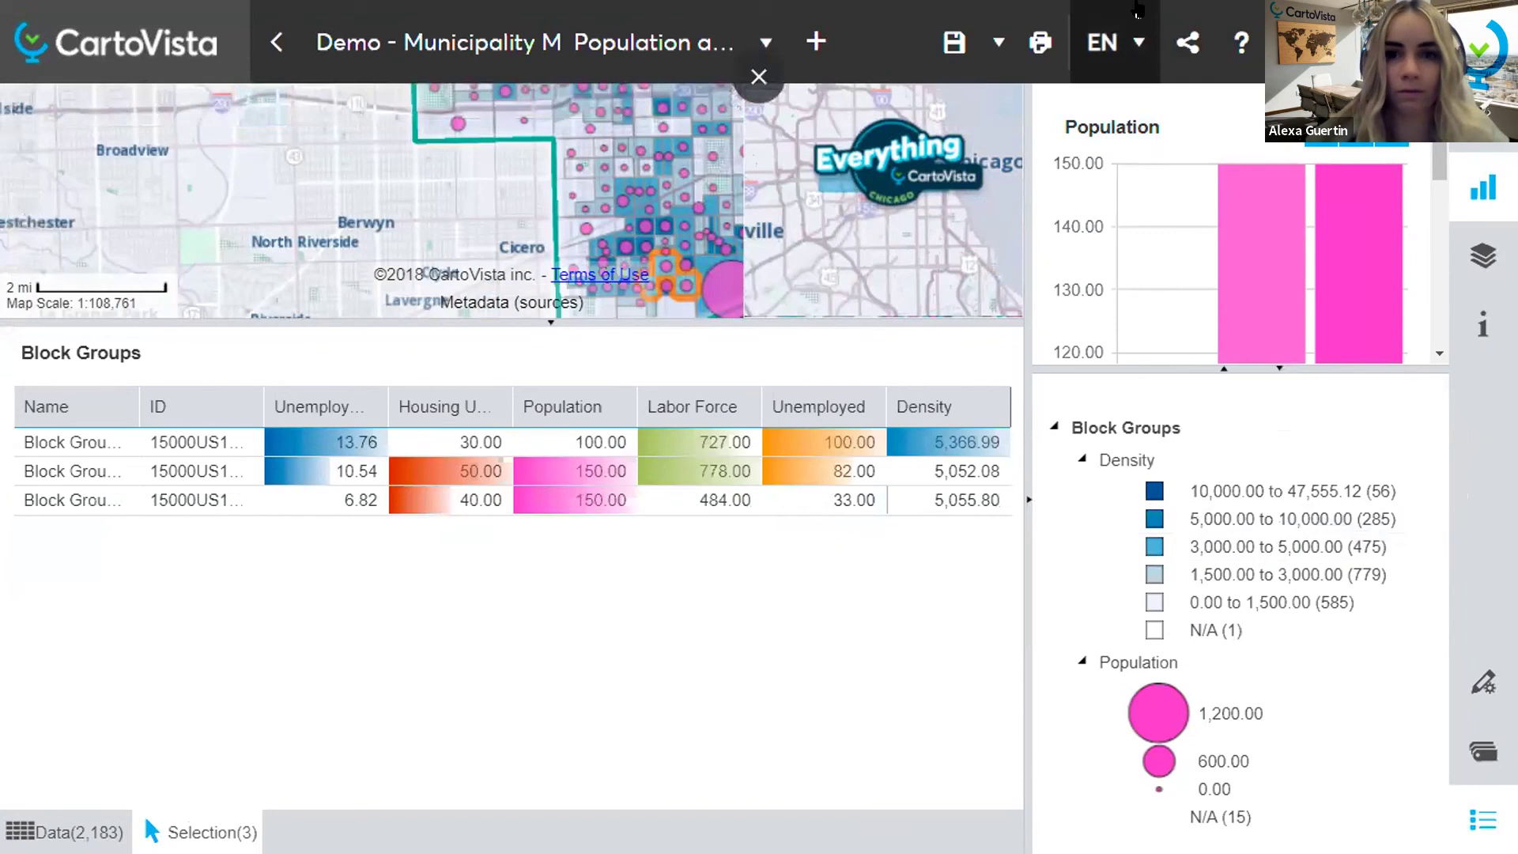
drag(542, 325, 571, 449)
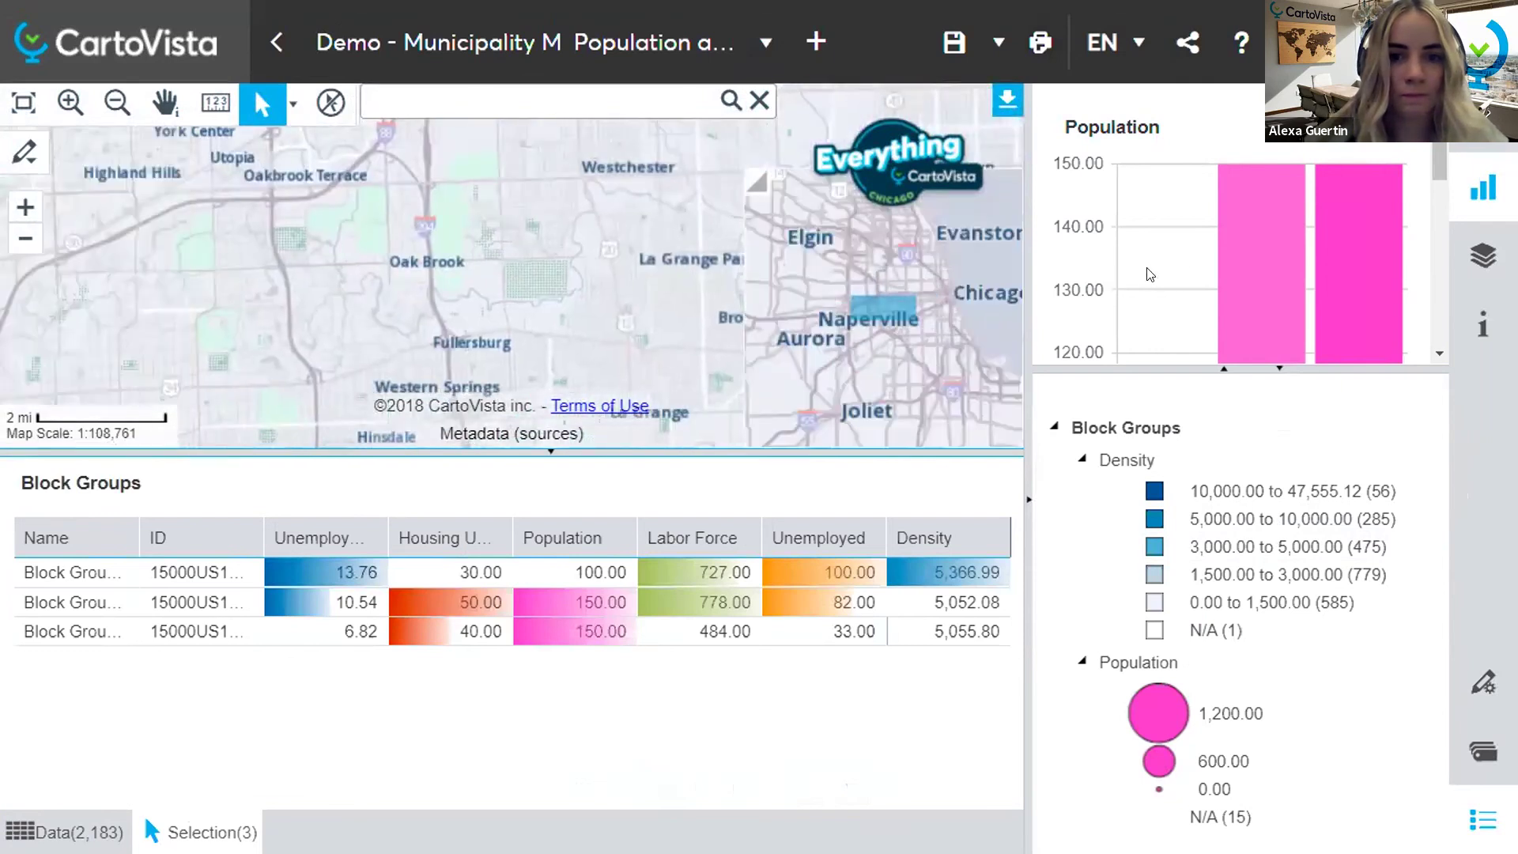
key(ctrl+minus)
key(ctrl+minus)
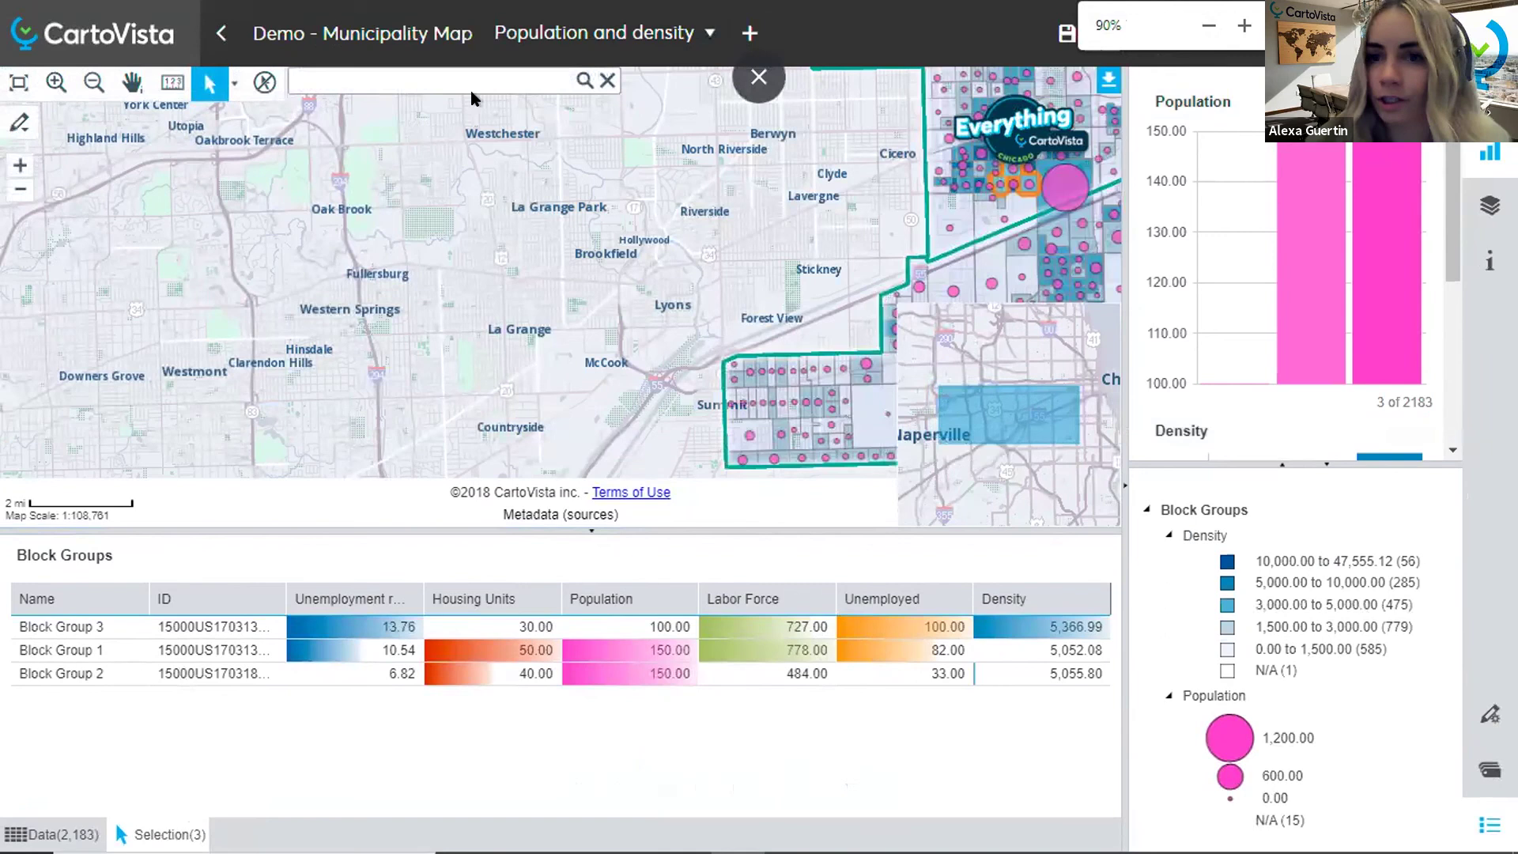
key(ctrl+minus)
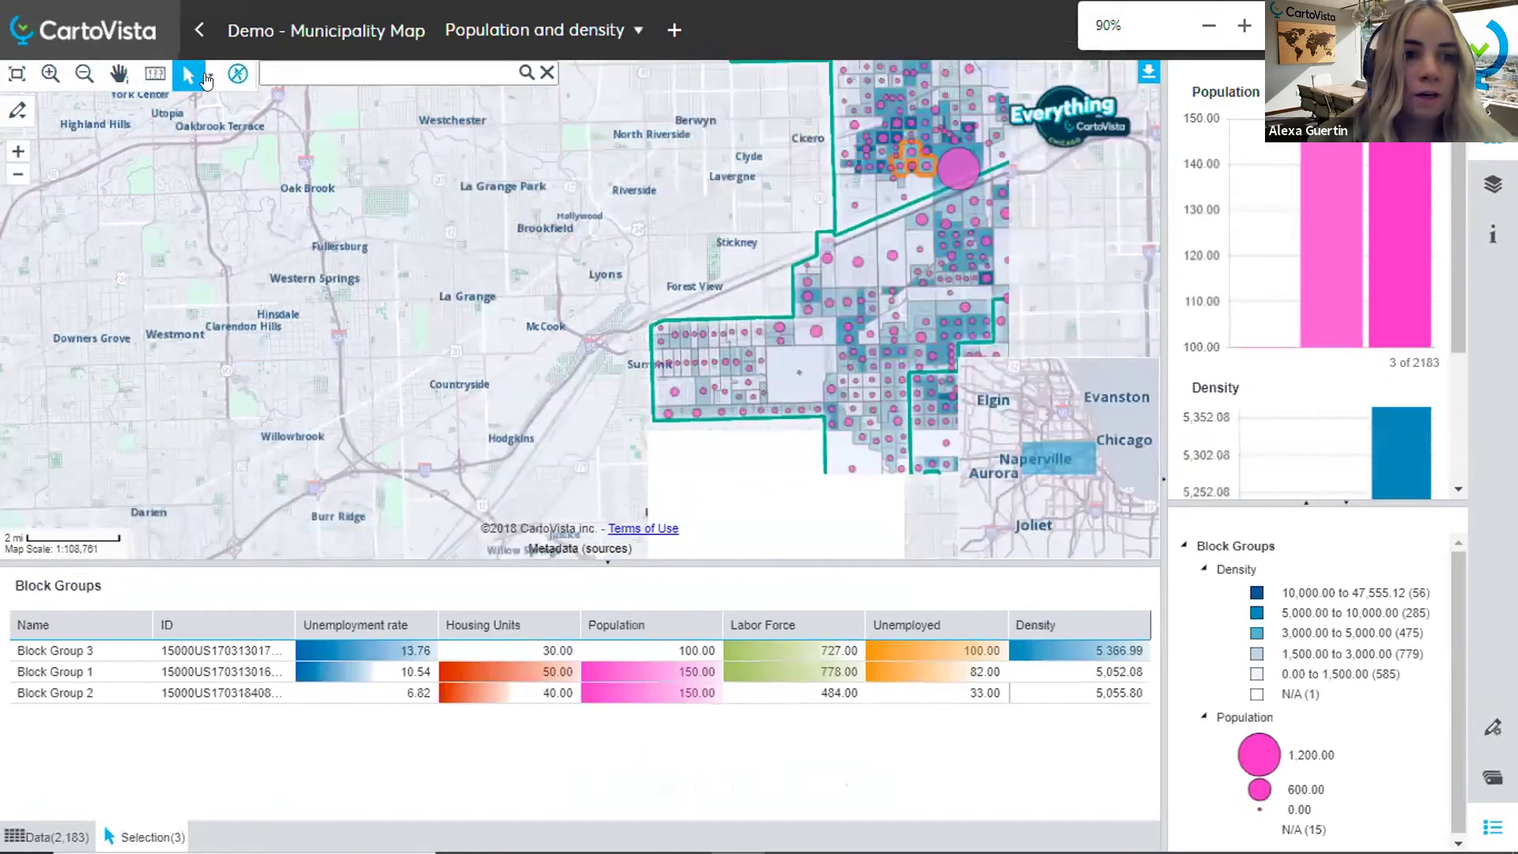
Step: Select the block groups just east of Summit with the rectangular selection tool and review their Population and Density charts
click(209, 76)
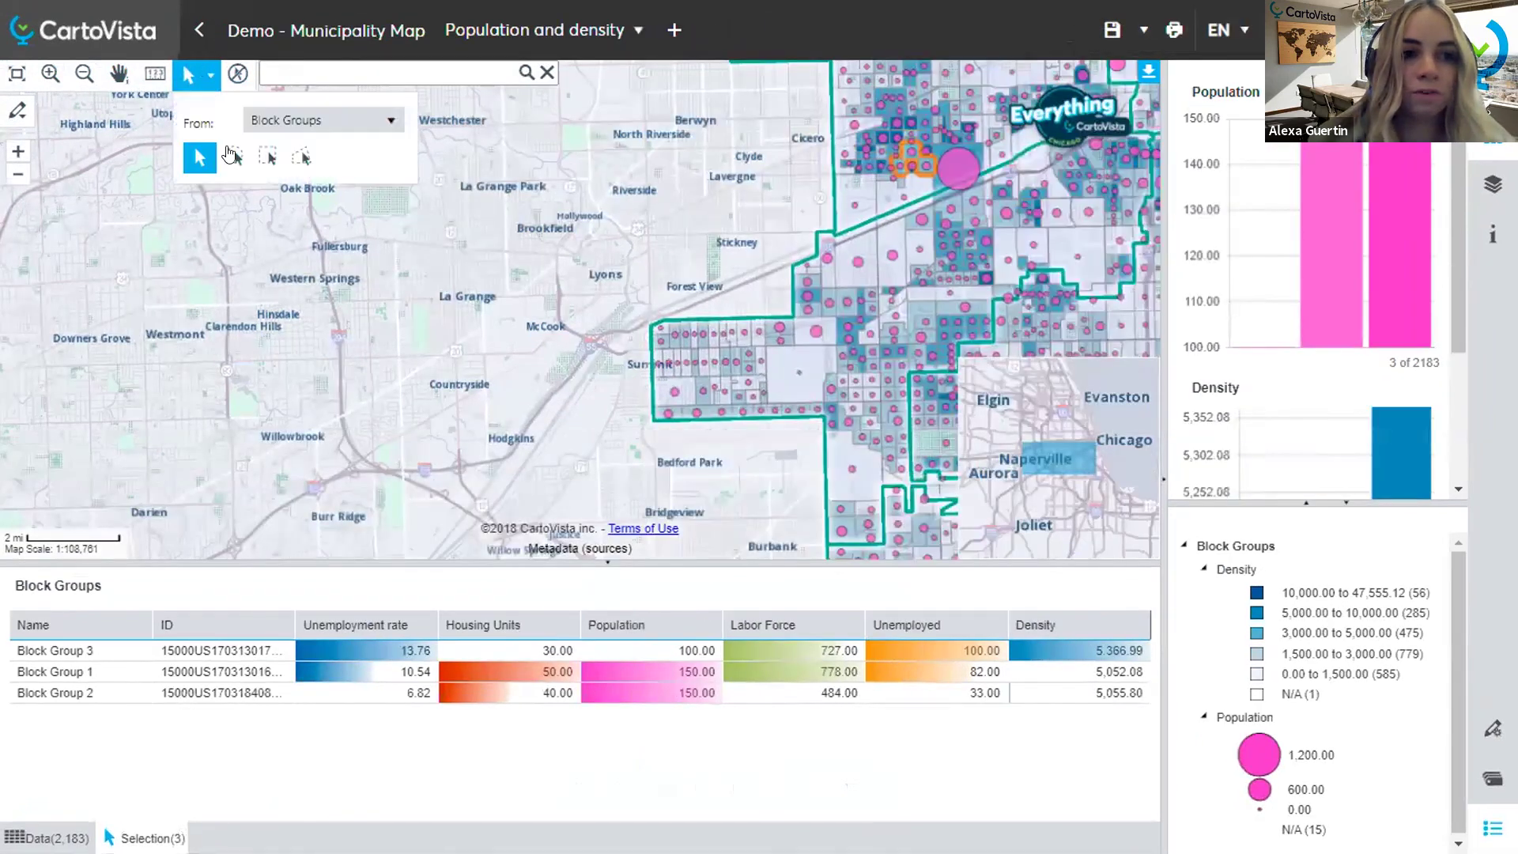
click(271, 157)
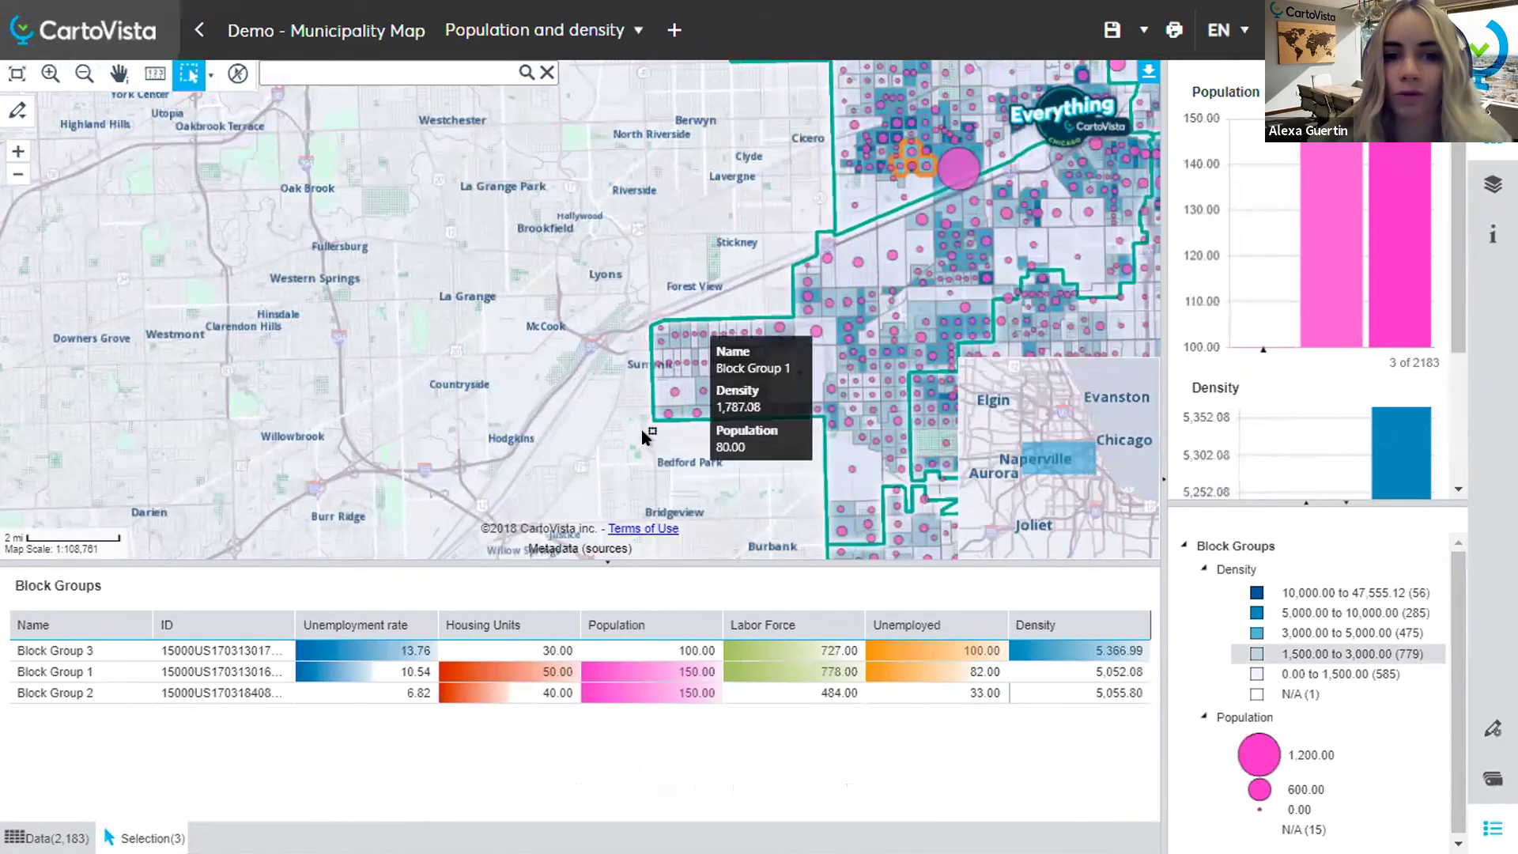
drag(714, 427, 758, 407)
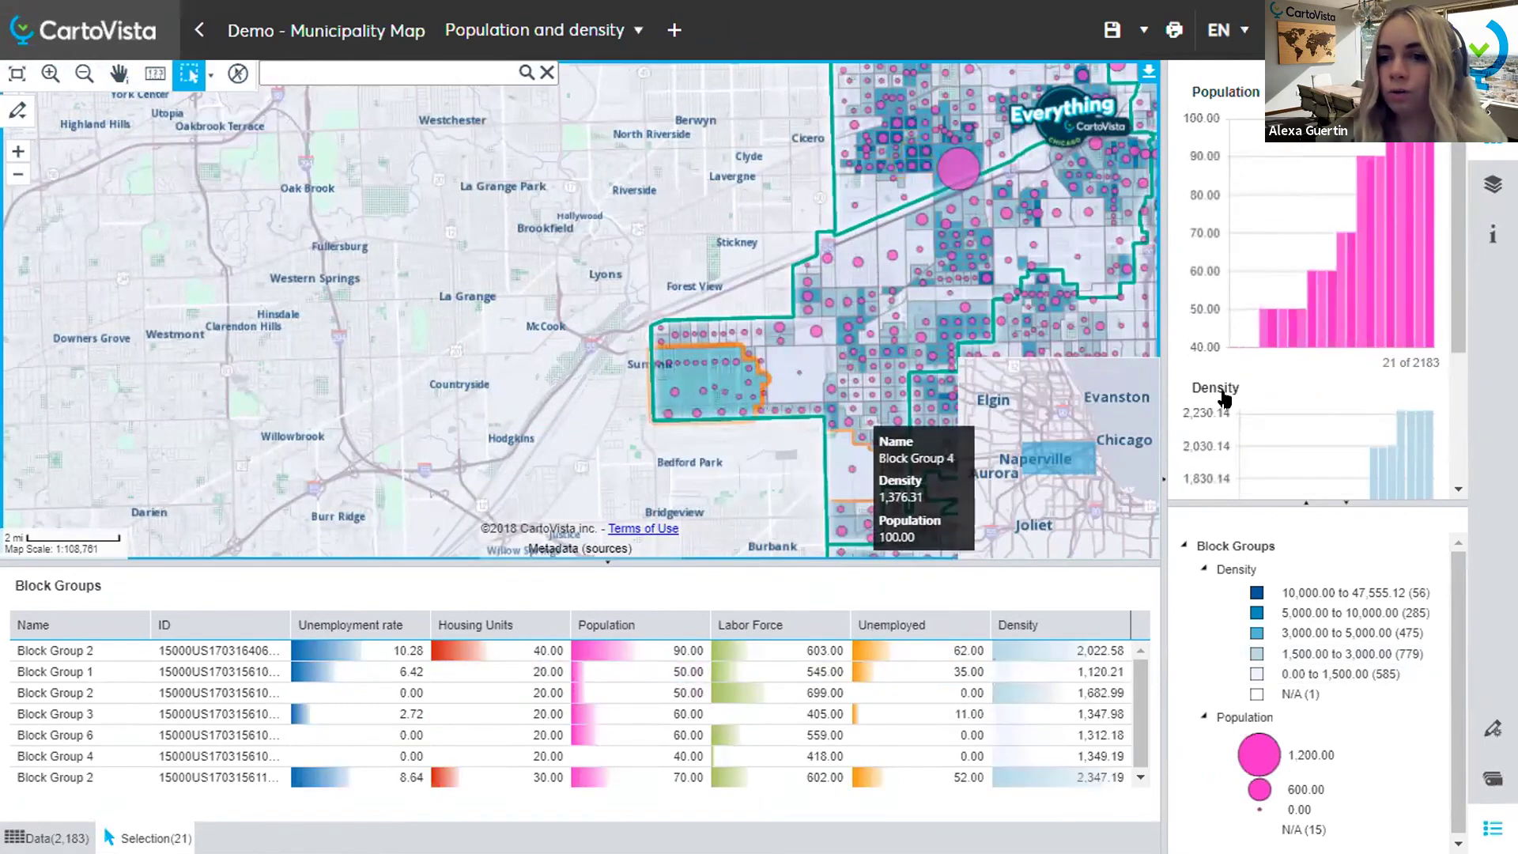
drag(638, 386, 702, 423)
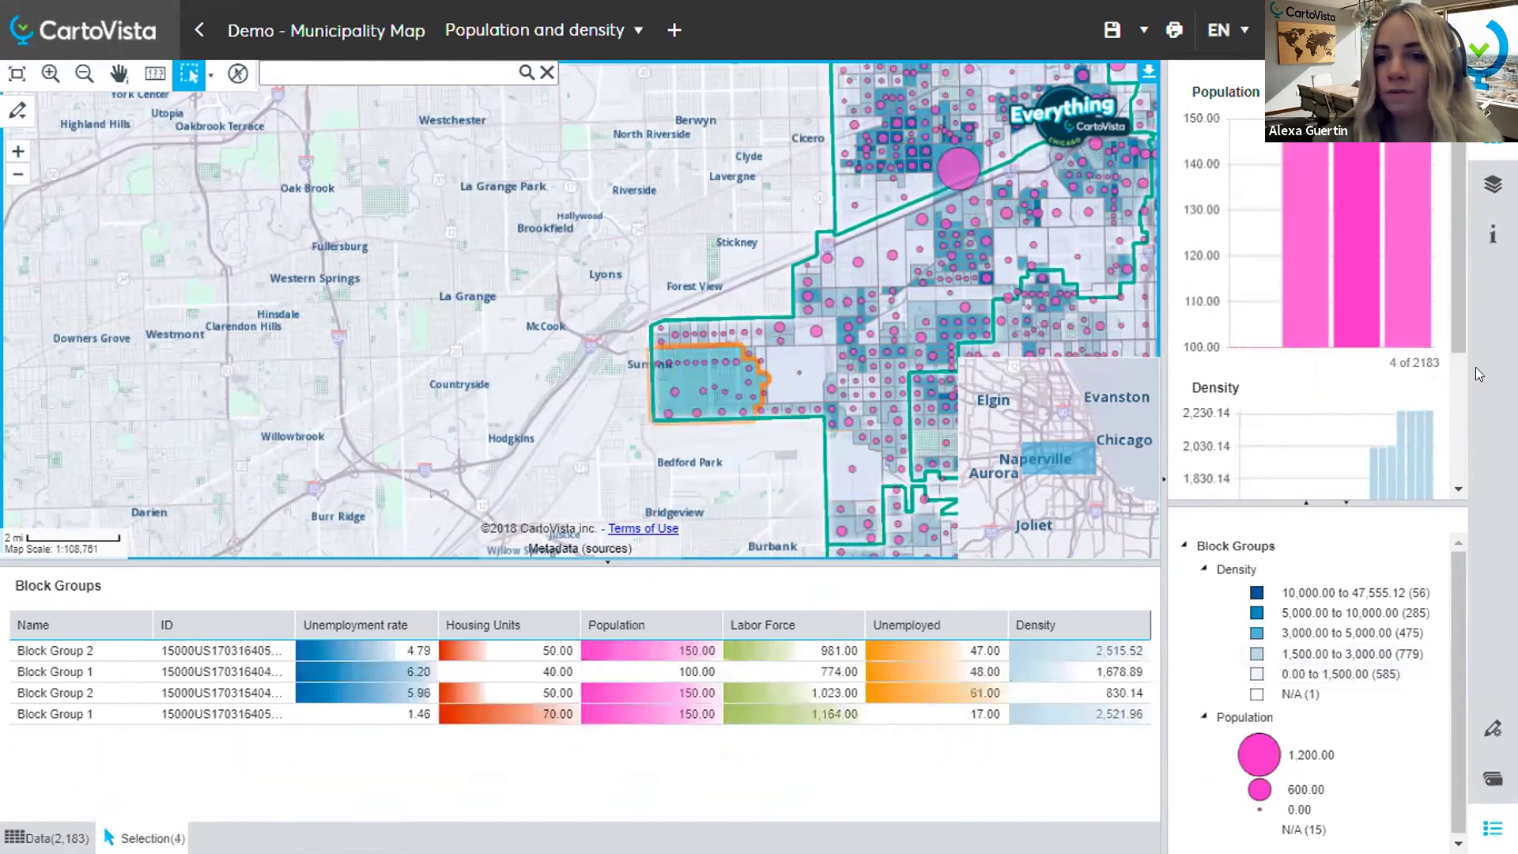
drag(636, 353, 866, 526)
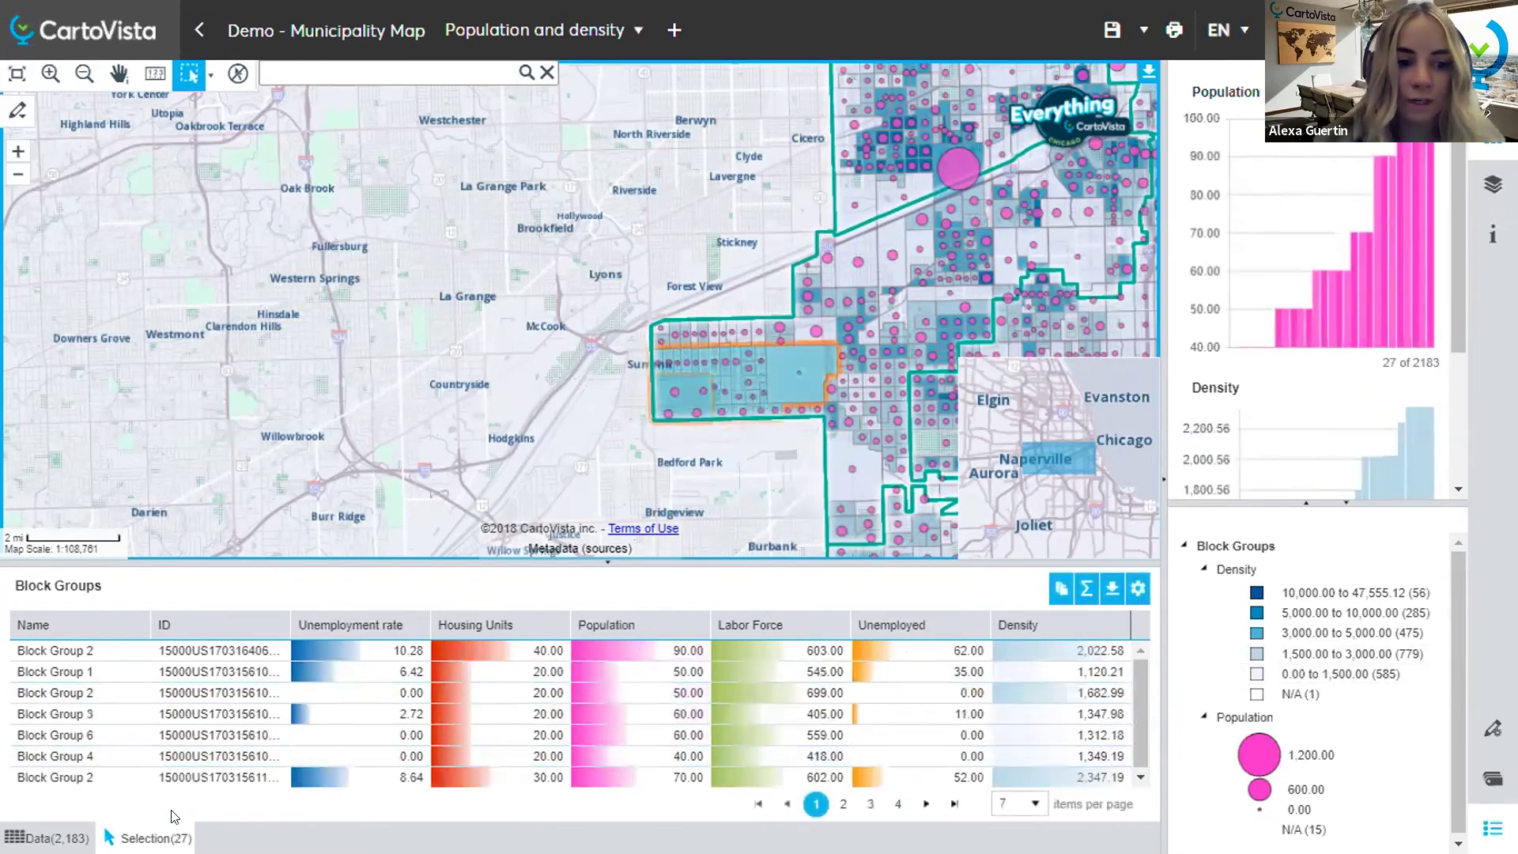
scroll(1425, 348, down, 3)
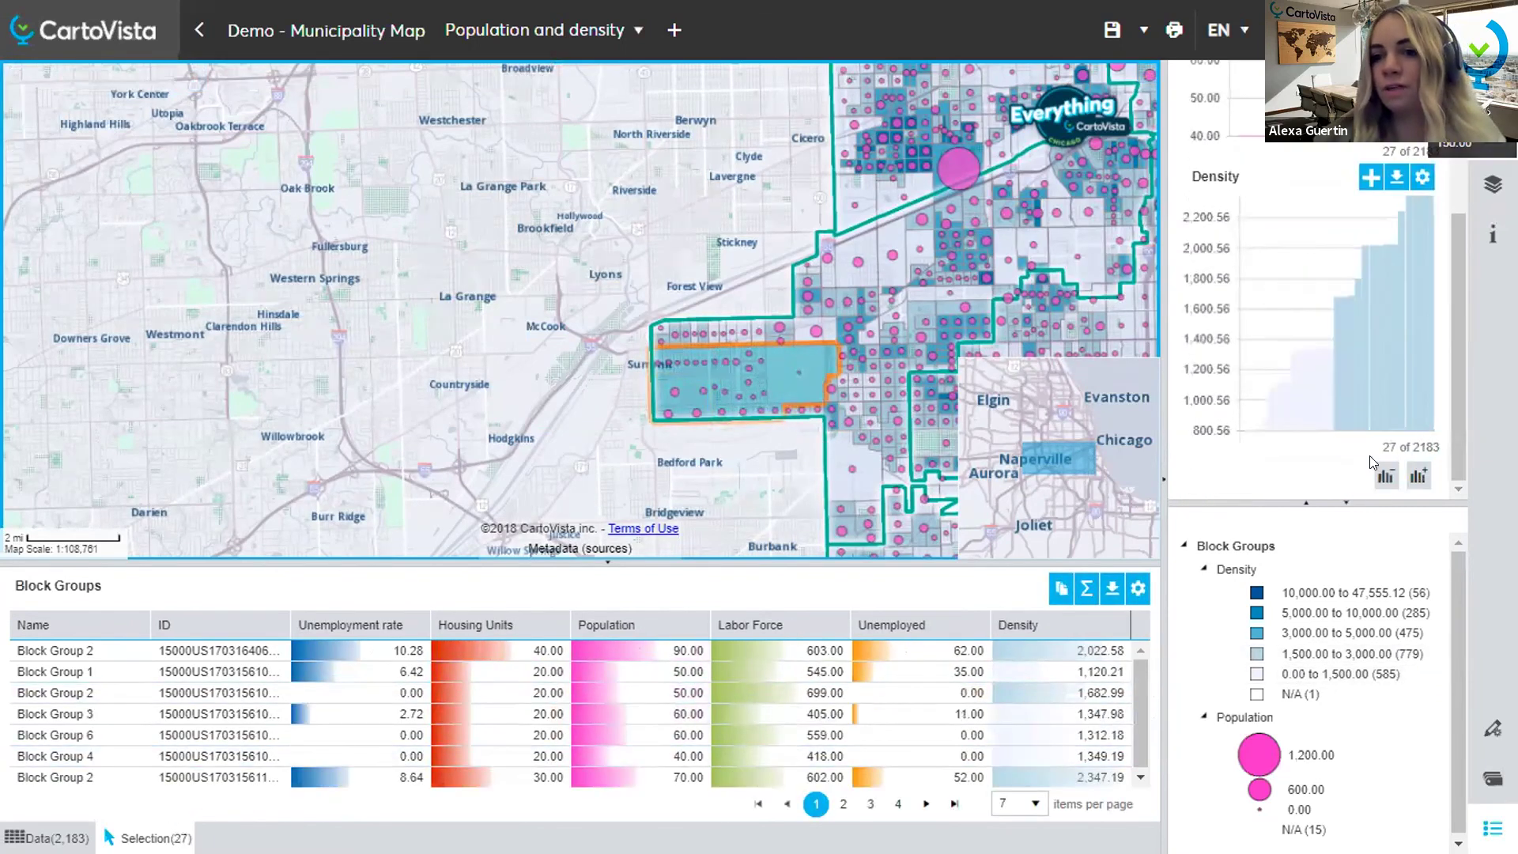
scroll(1347, 355, up, 3)
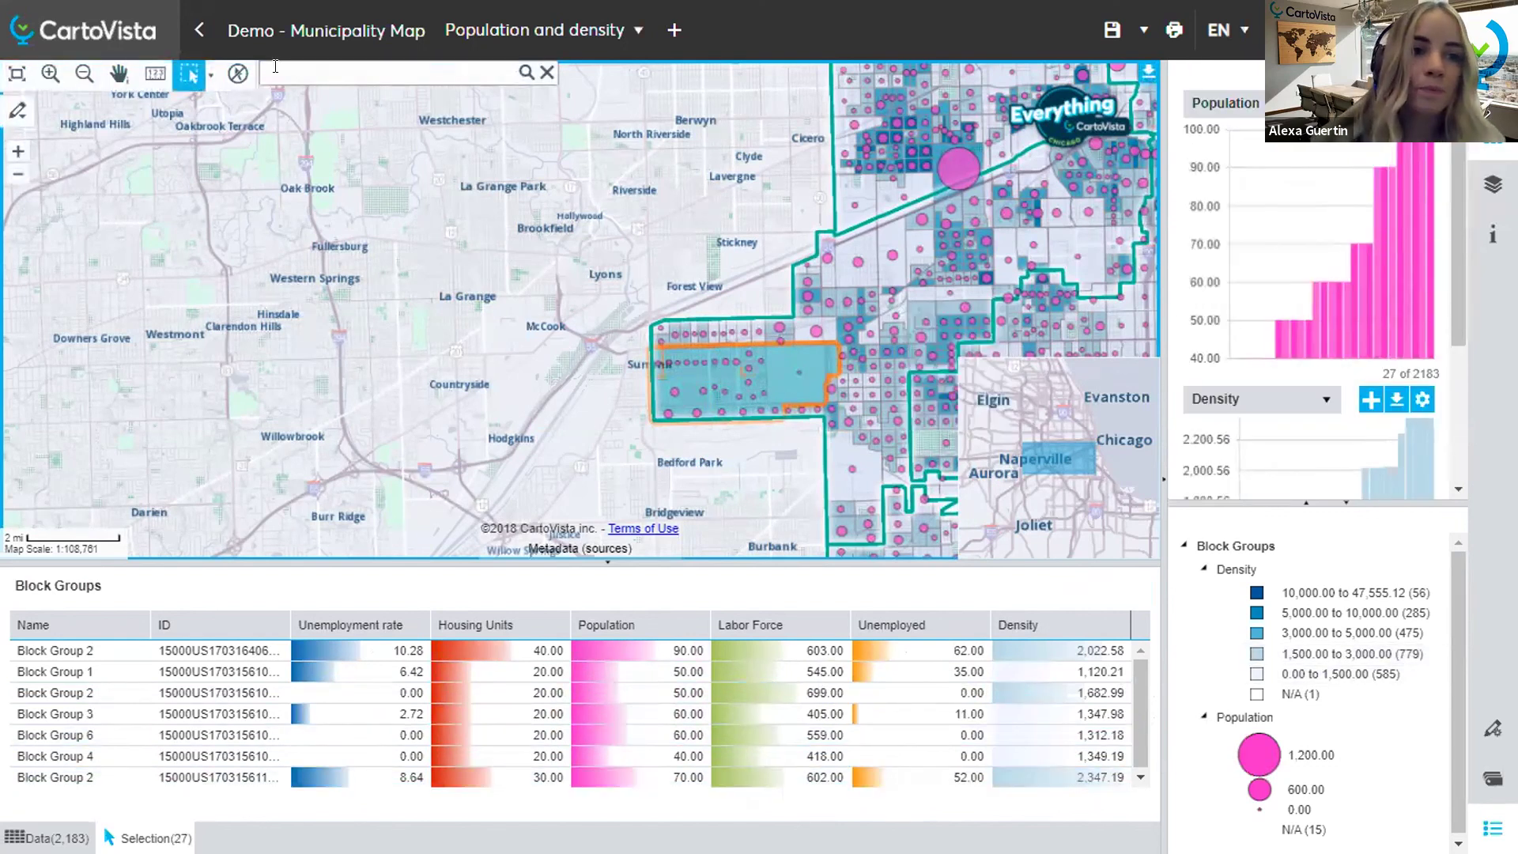
Step: Expand the Municipal Services and Buildings Status theme folders and switch the map to the Emergency Infrastructures theme
click(21, 76)
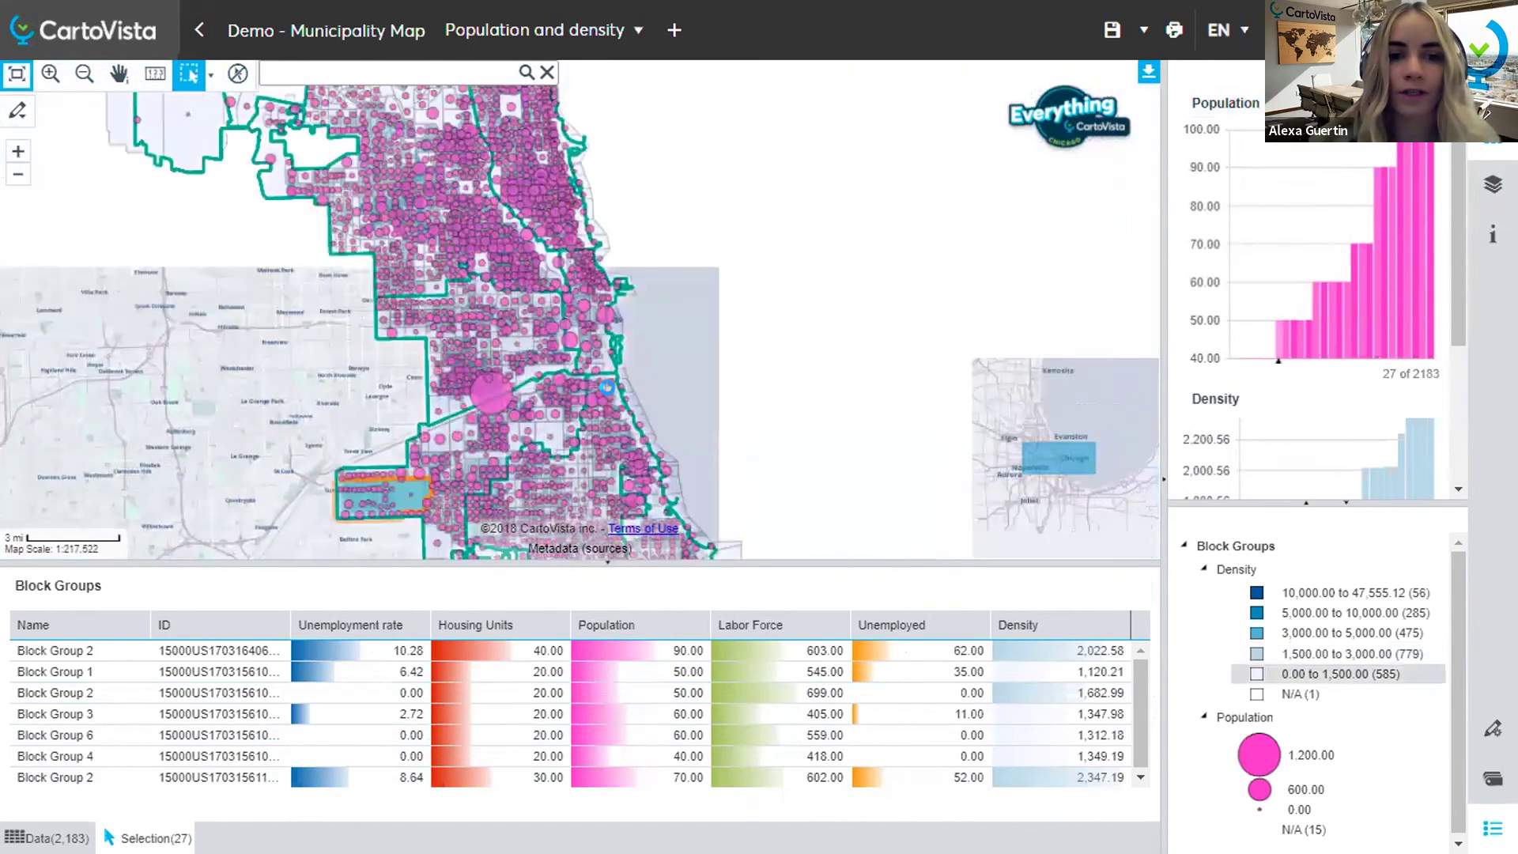
scroll(606, 387, up, 2)
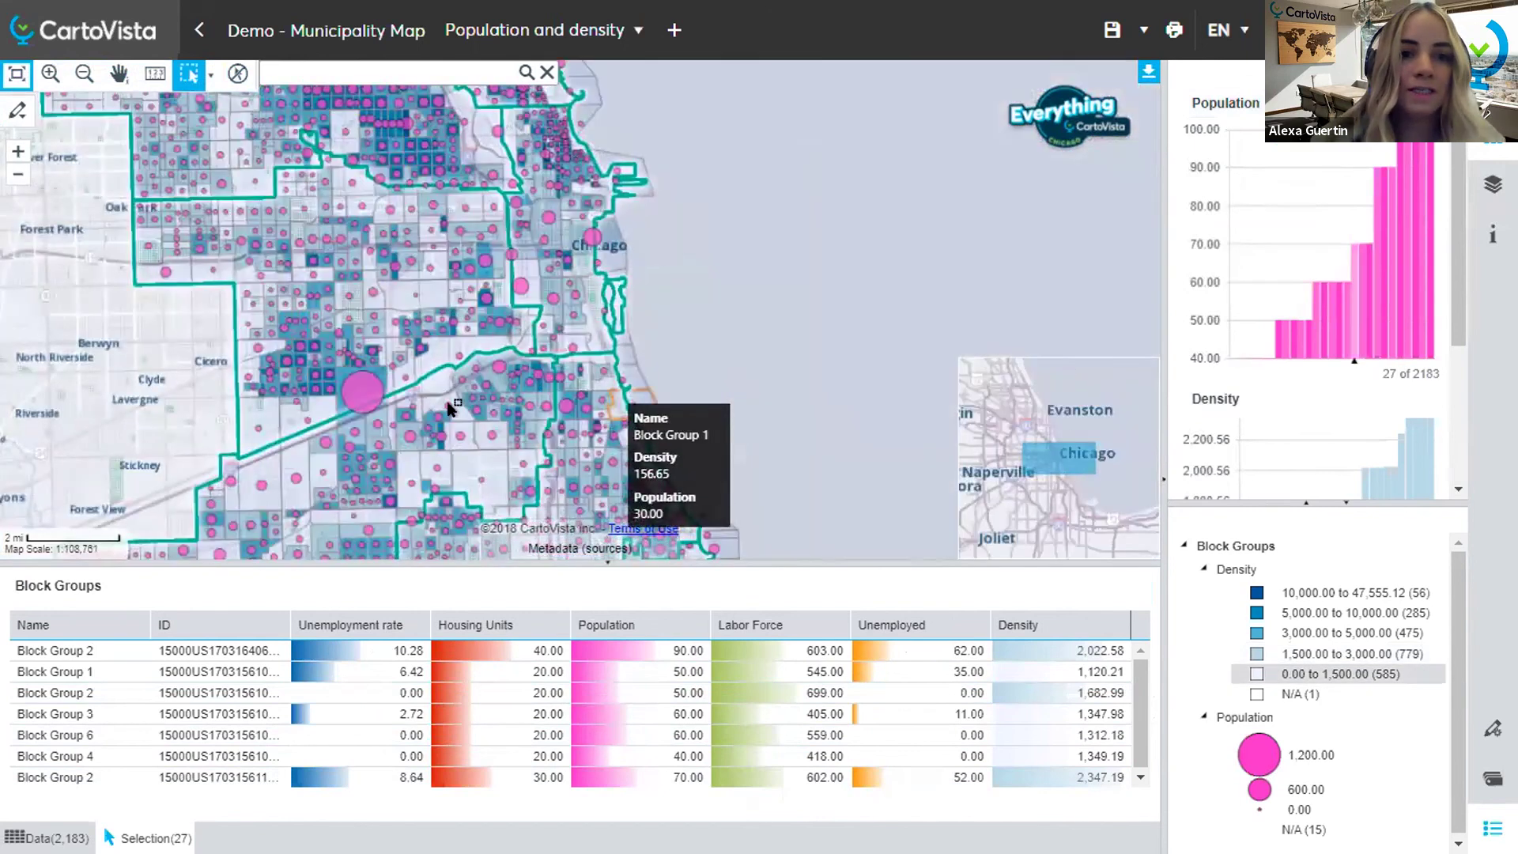
click(603, 36)
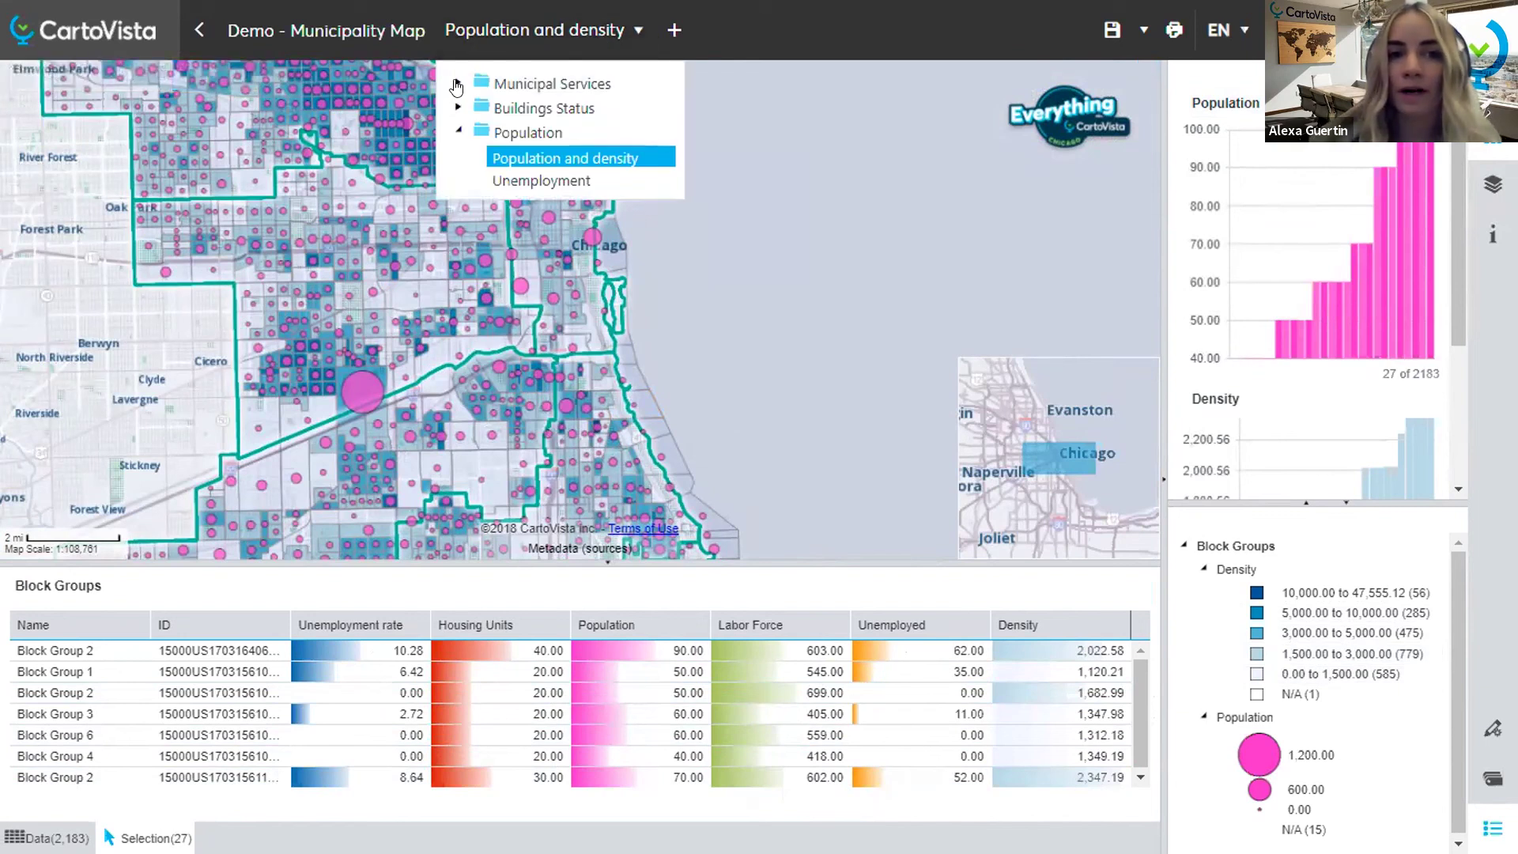
click(457, 84)
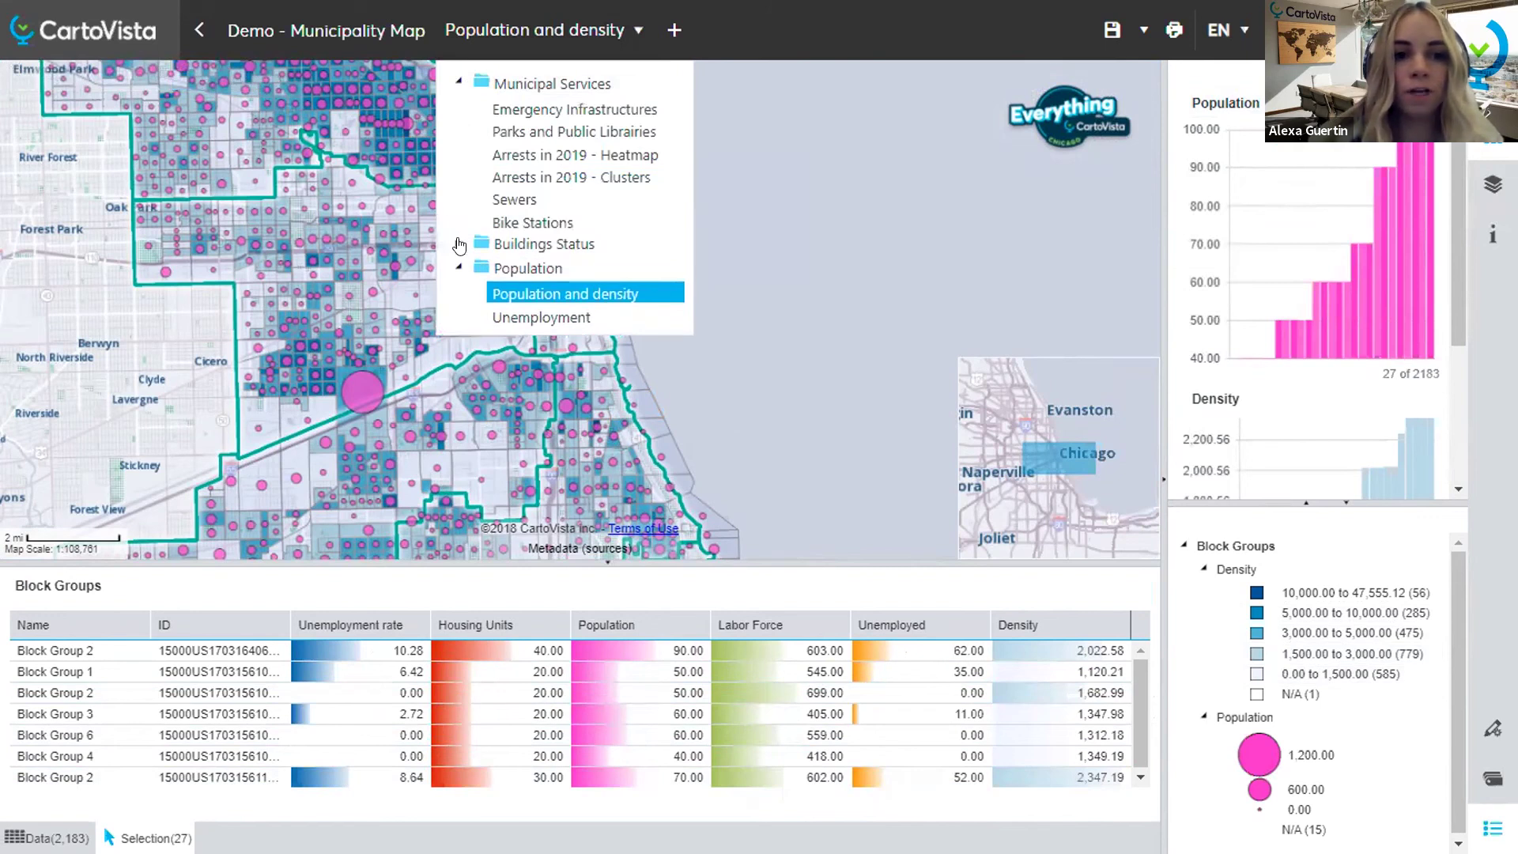
click(459, 245)
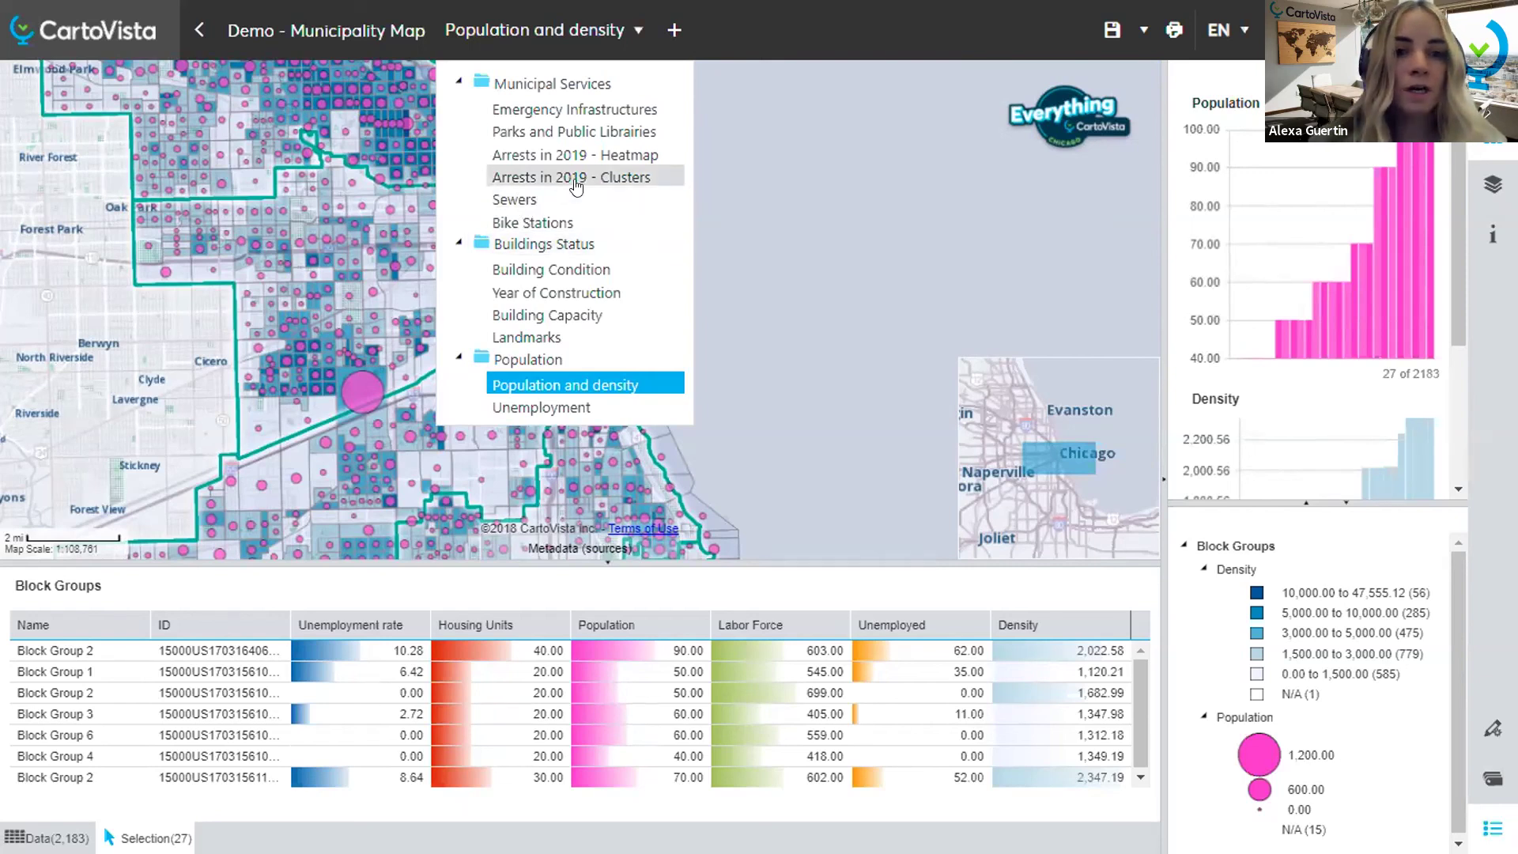
click(608, 111)
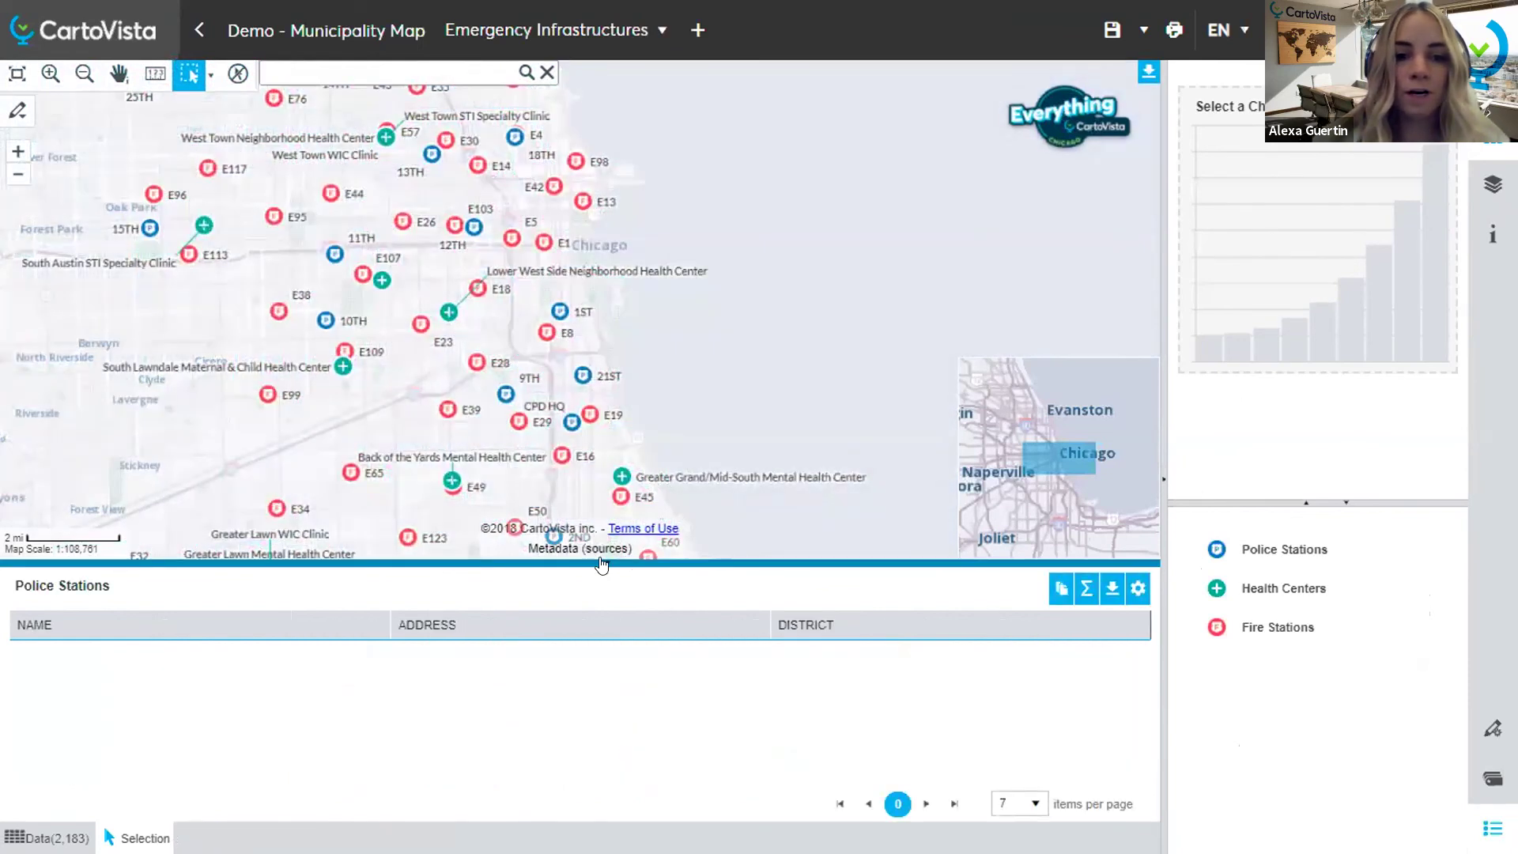
Step: Collapse the data table to give the map full height and zoom in on downtown Chicago's emergency facilities
click(601, 563)
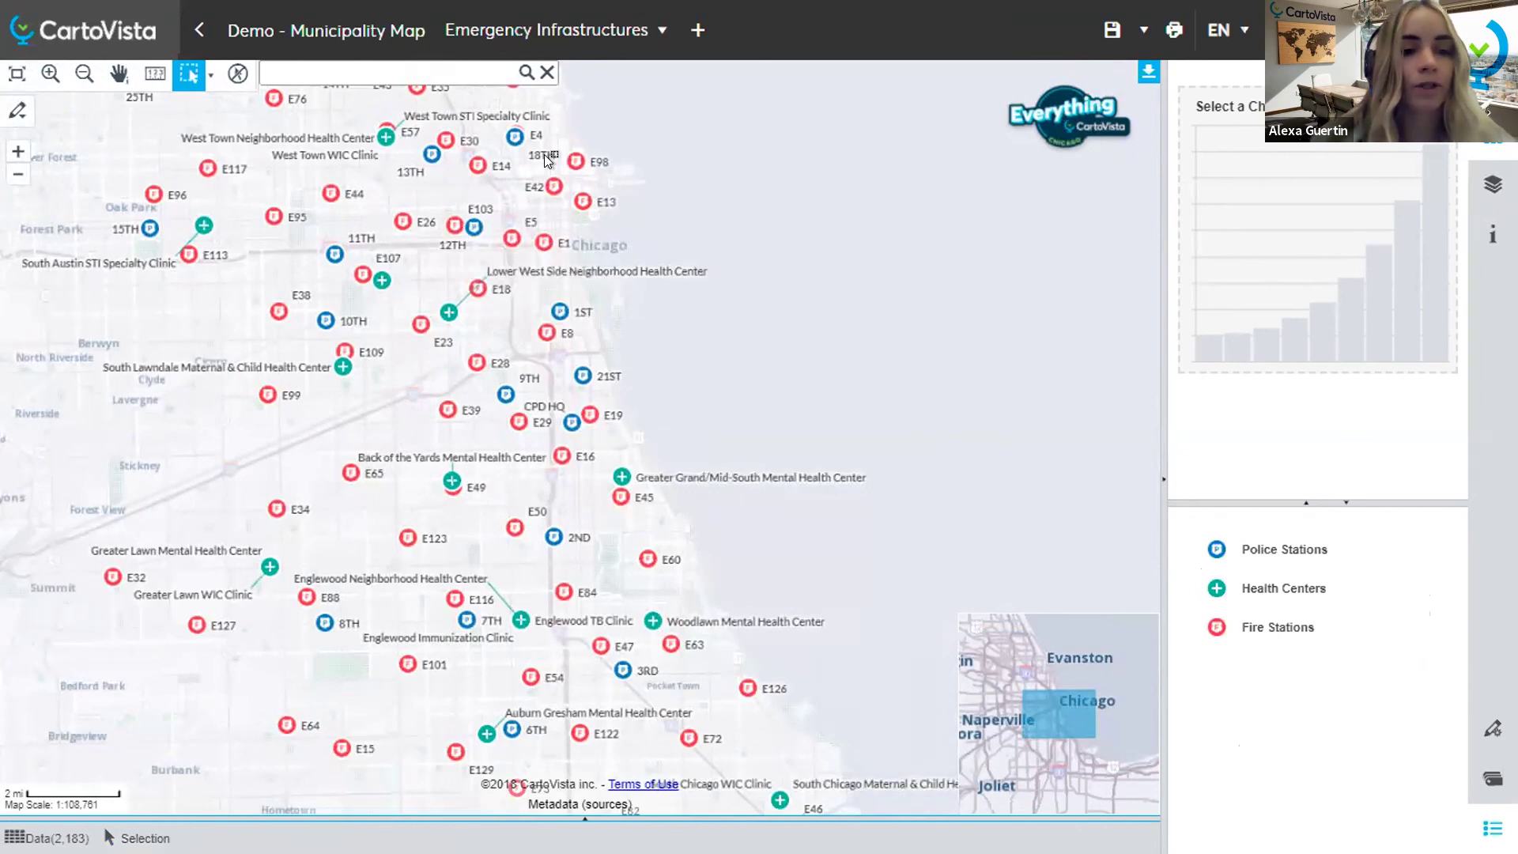
scroll(544, 154, up, 1)
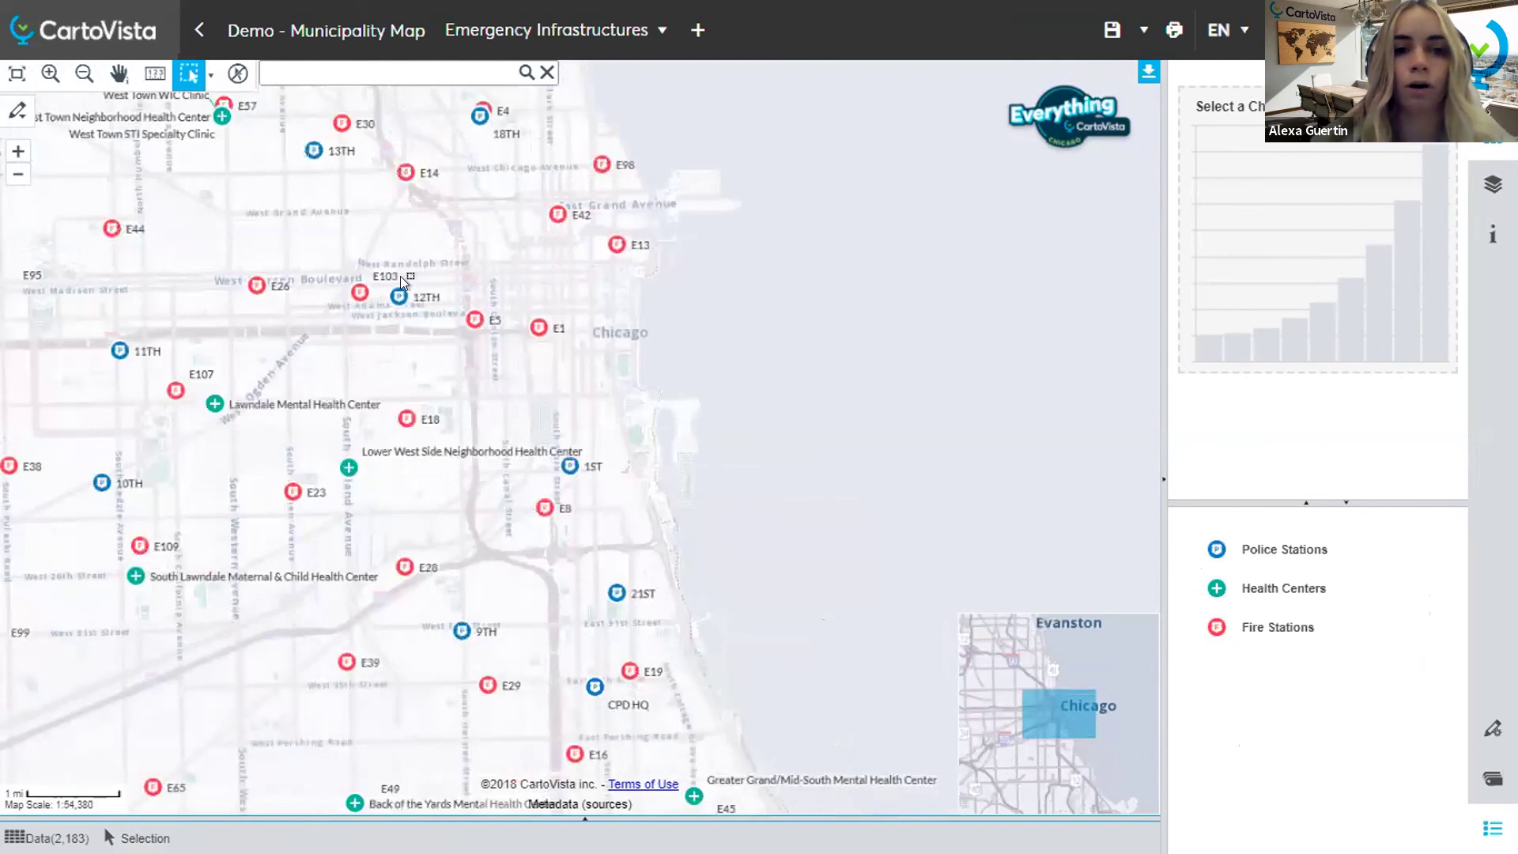
scroll(601, 172, up, 1)
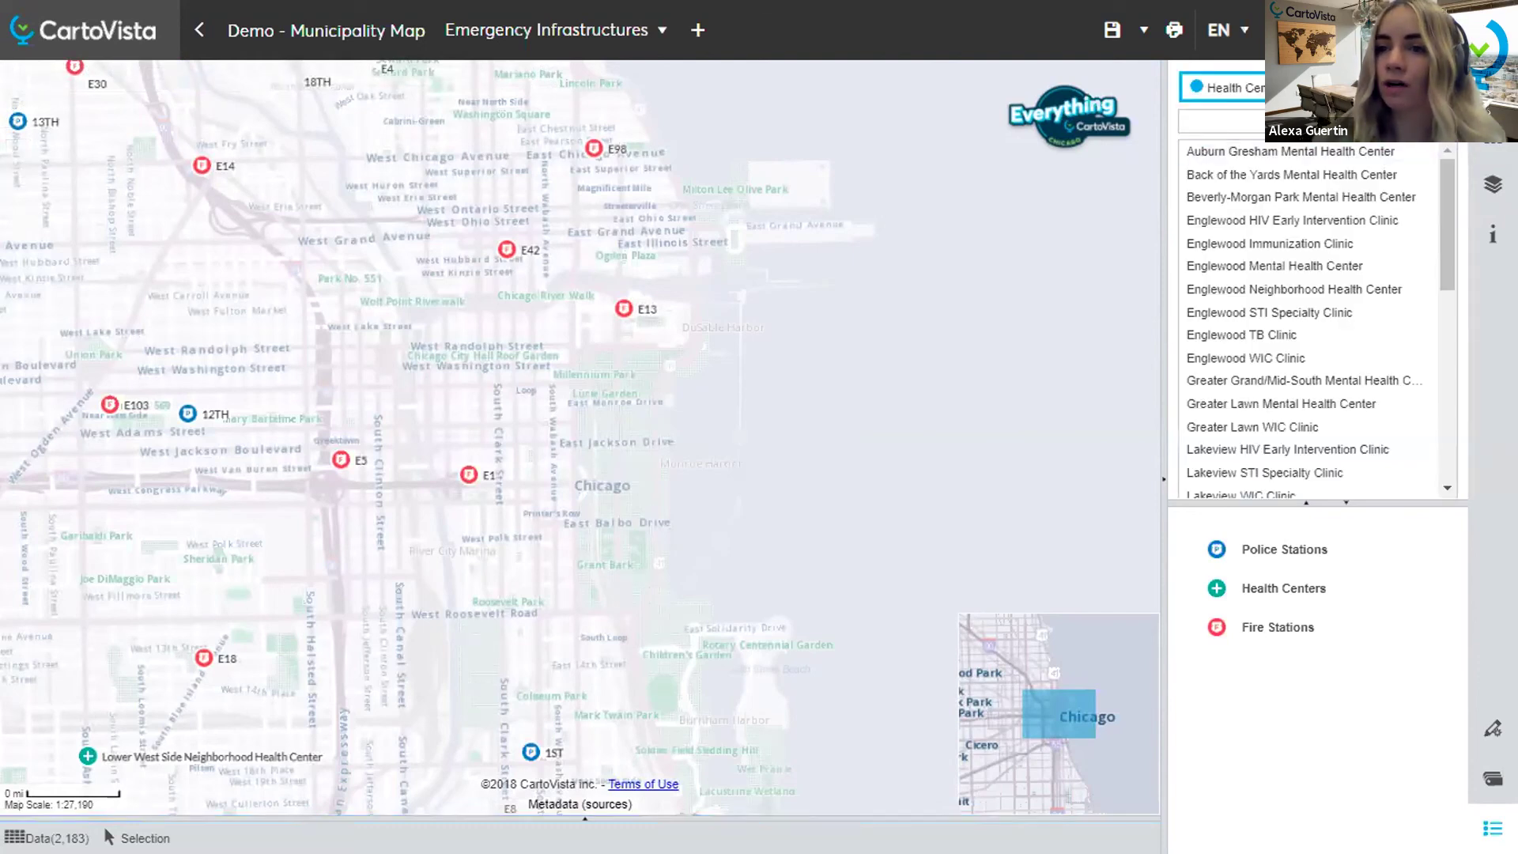
Step: Search the Health Centers layer for "South" and locate the South Chicago WIC Clinic on the map
click(1222, 98)
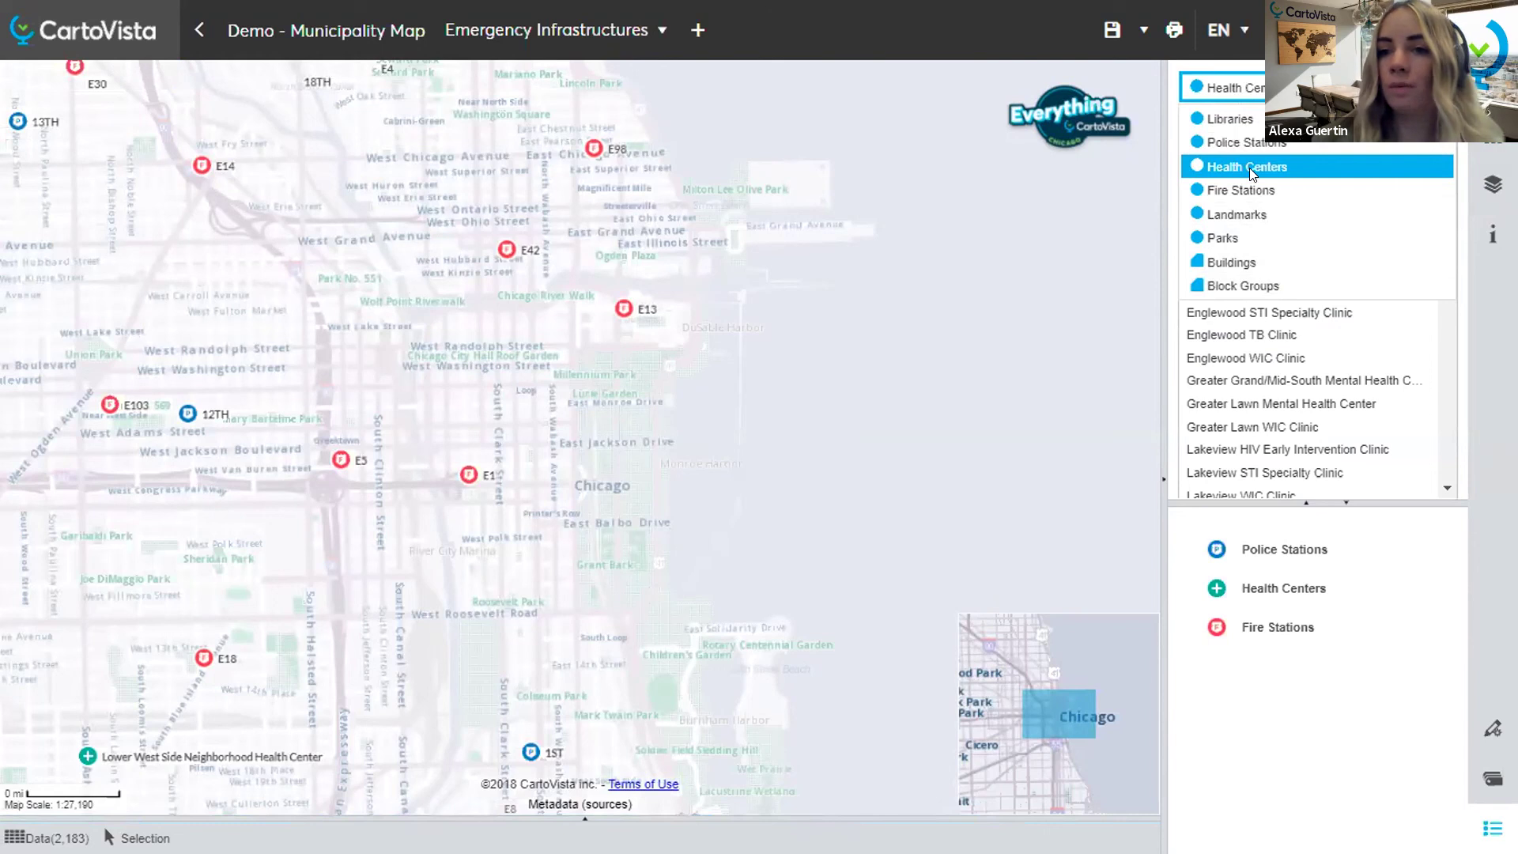
click(1250, 167)
click(1240, 115)
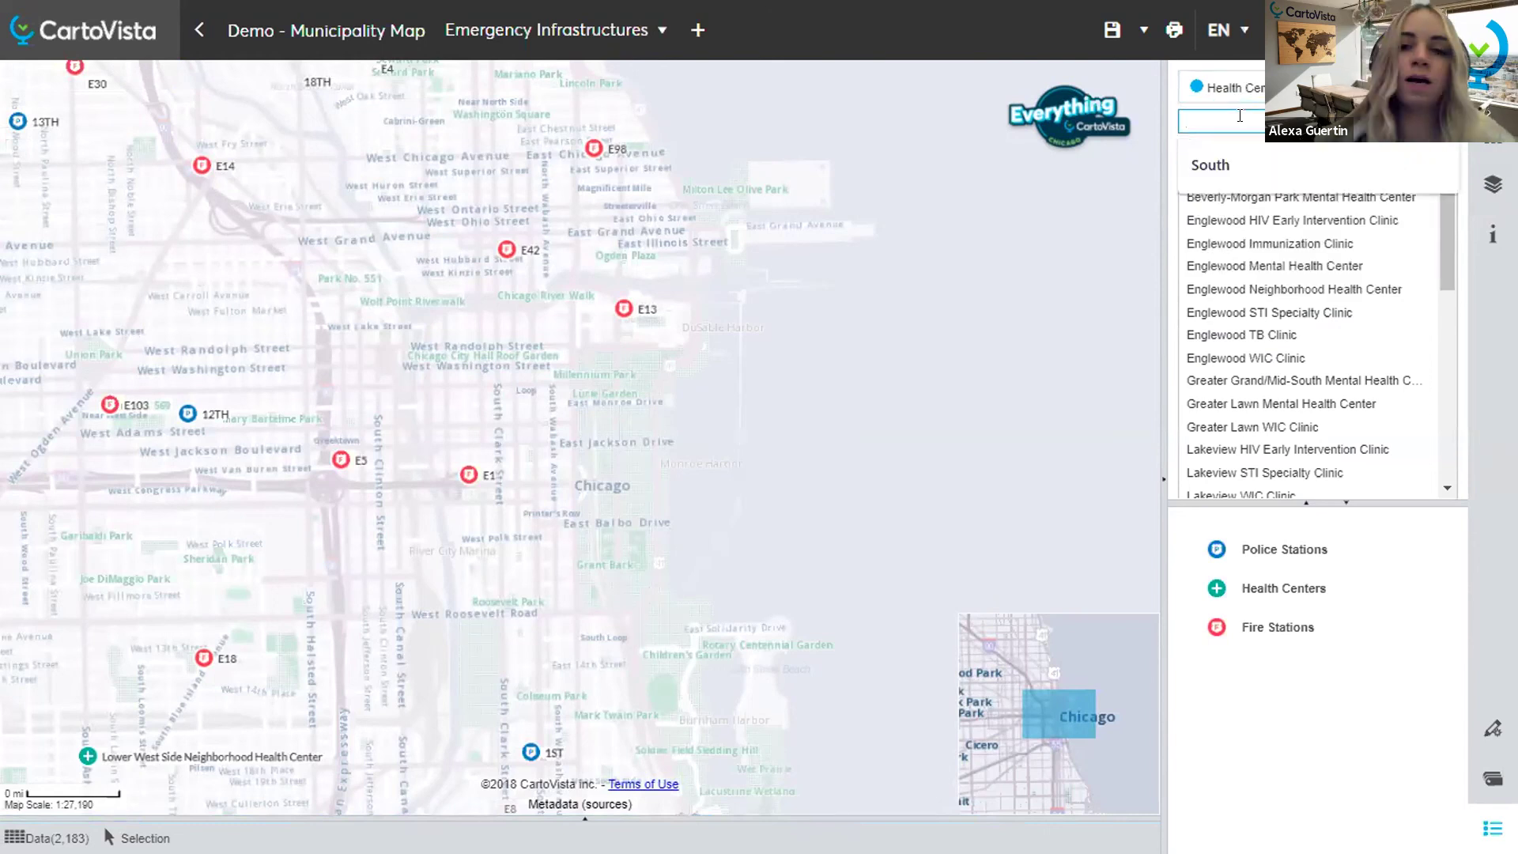
click(1215, 164)
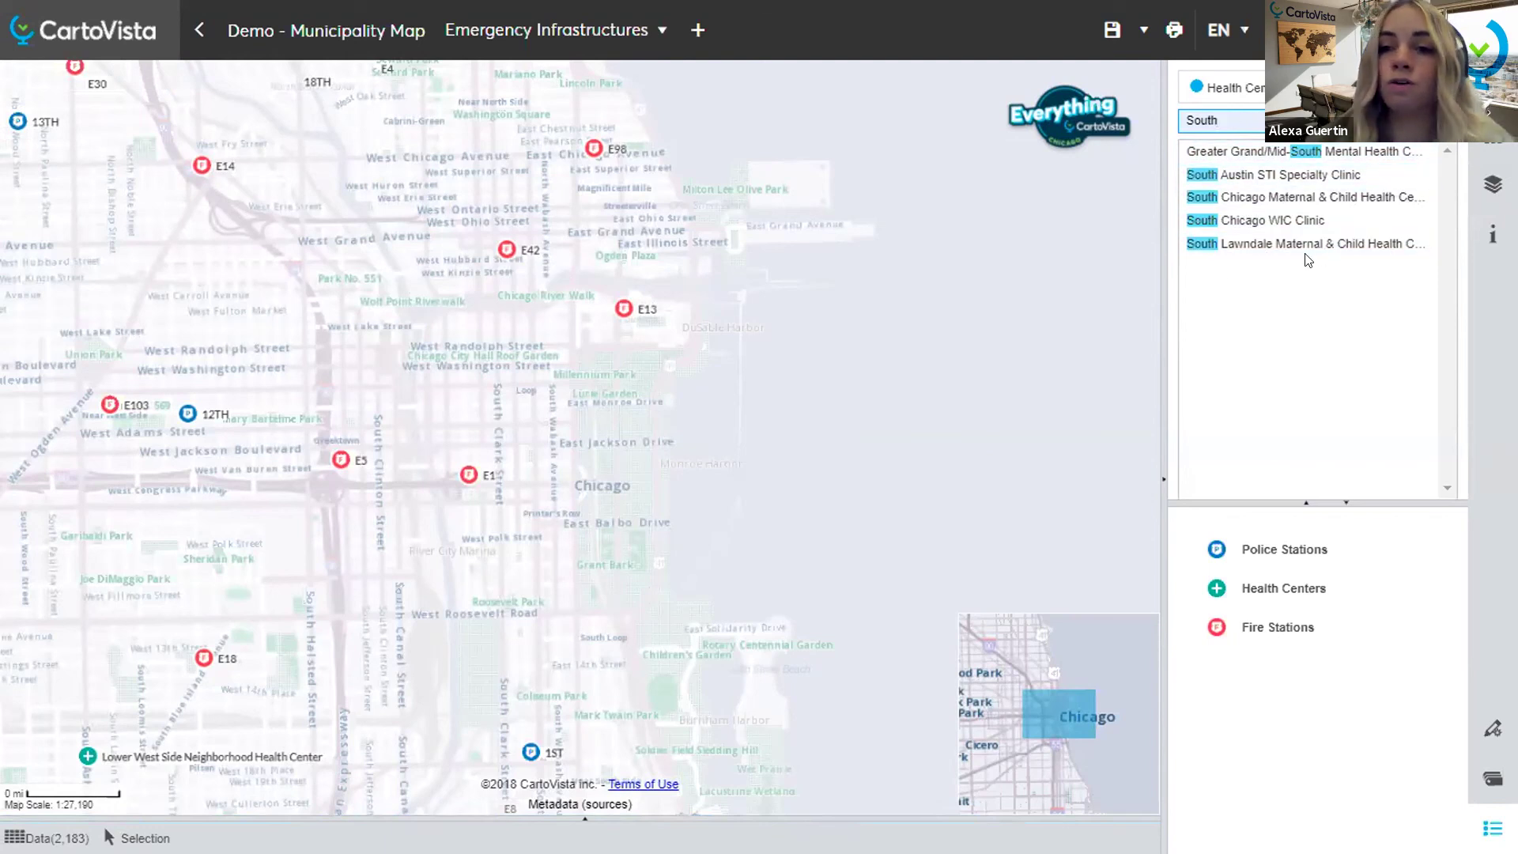
click(1286, 217)
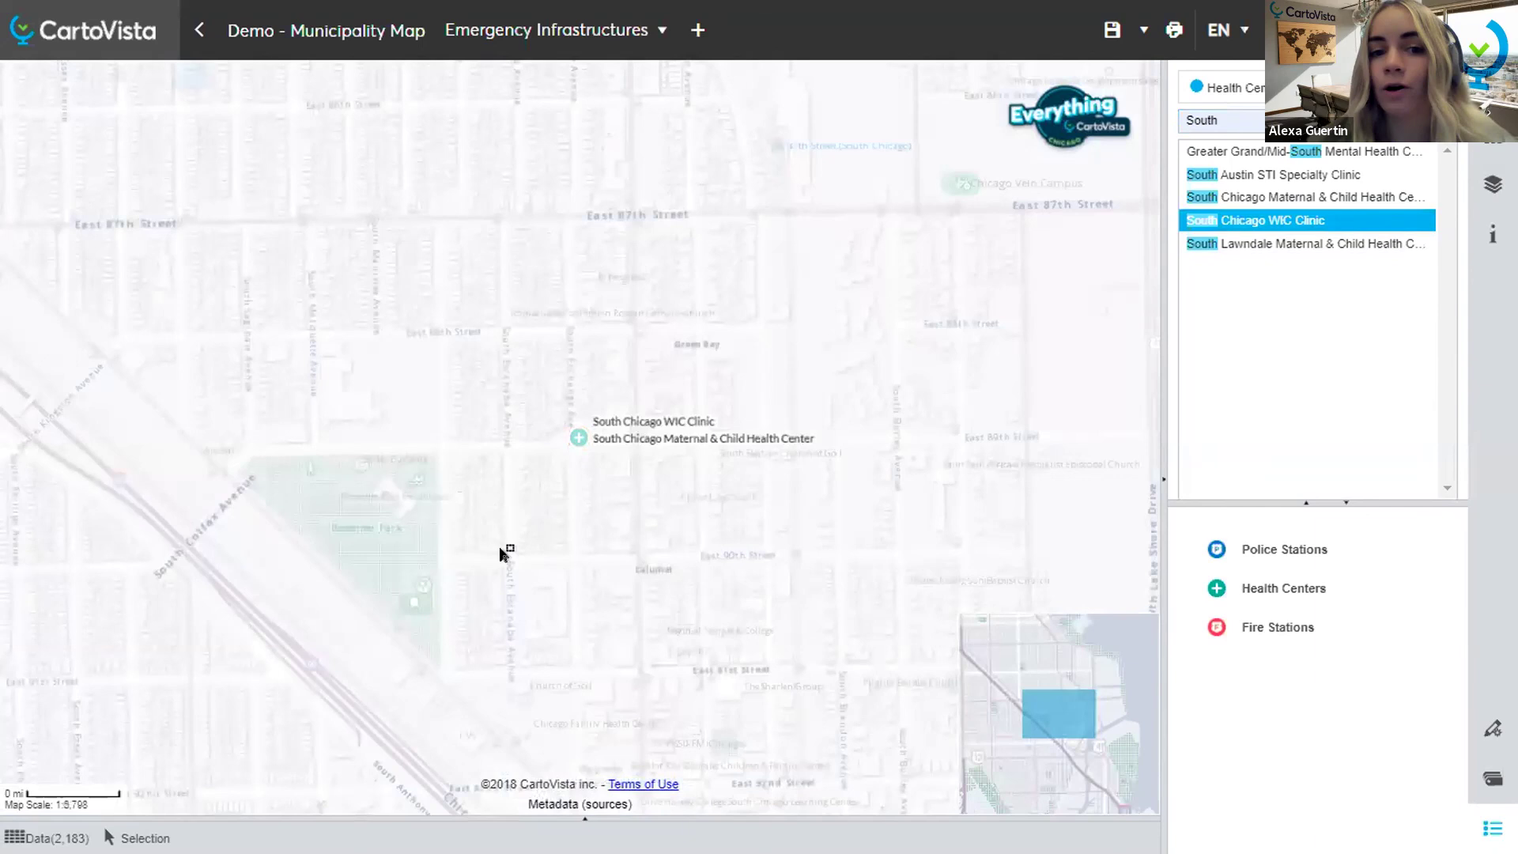
Step: Switch the map to the Landmarks theme and show its full extent
click(617, 38)
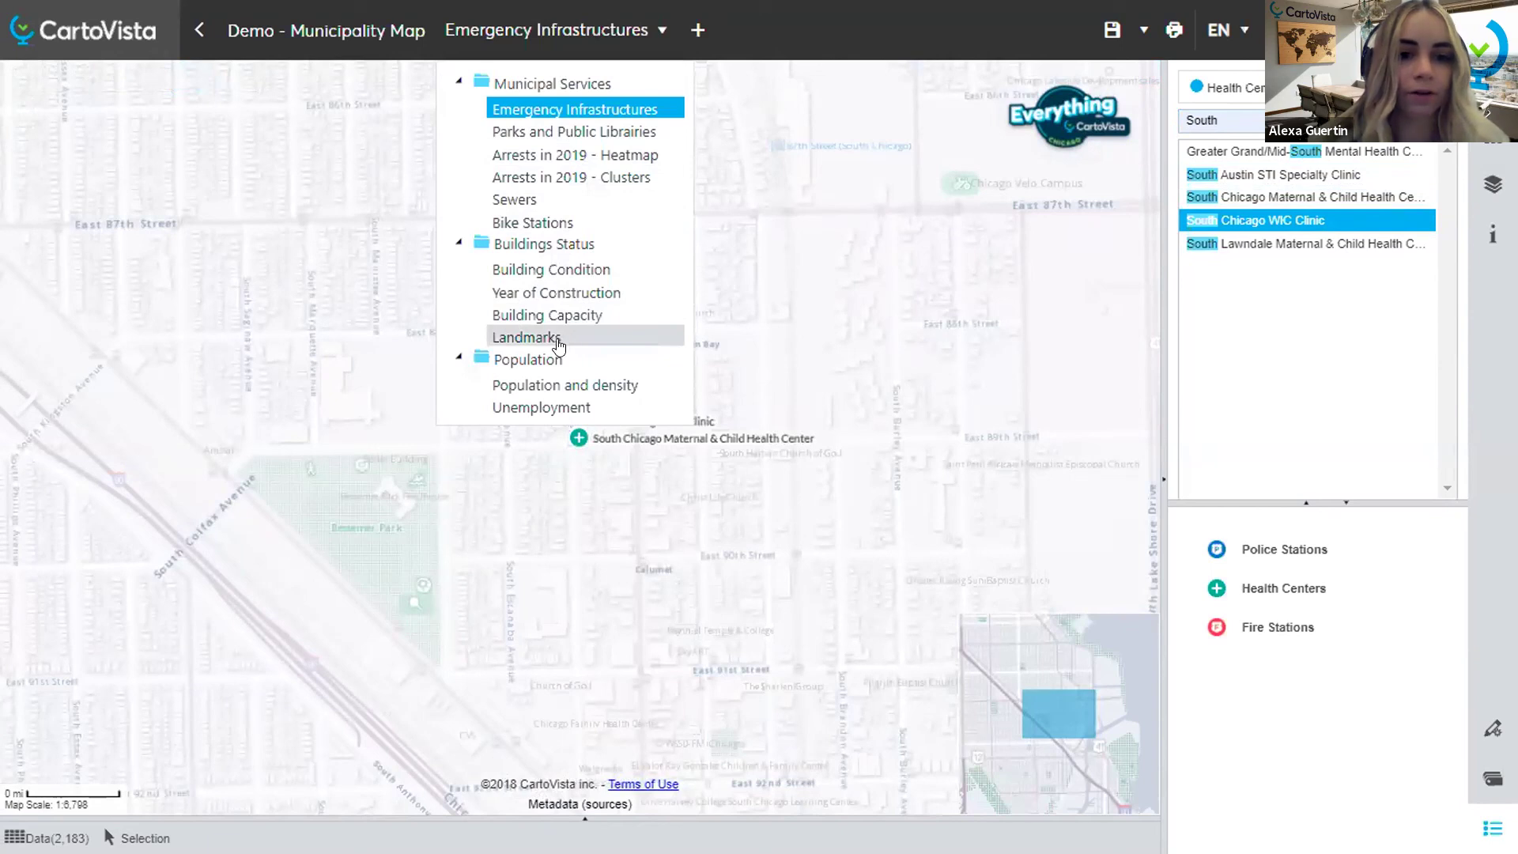
click(538, 334)
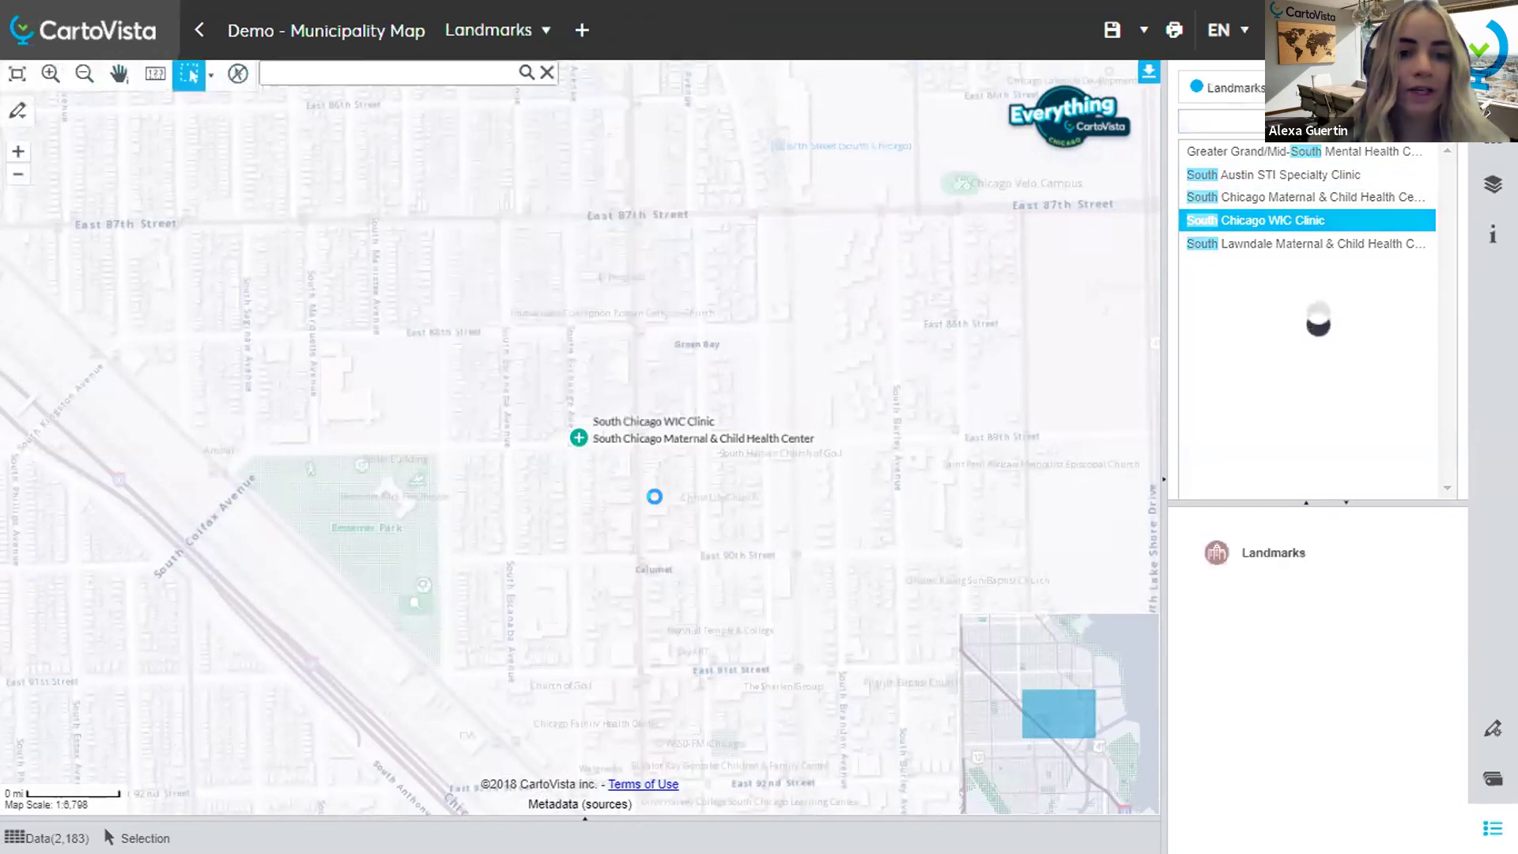
click(16, 76)
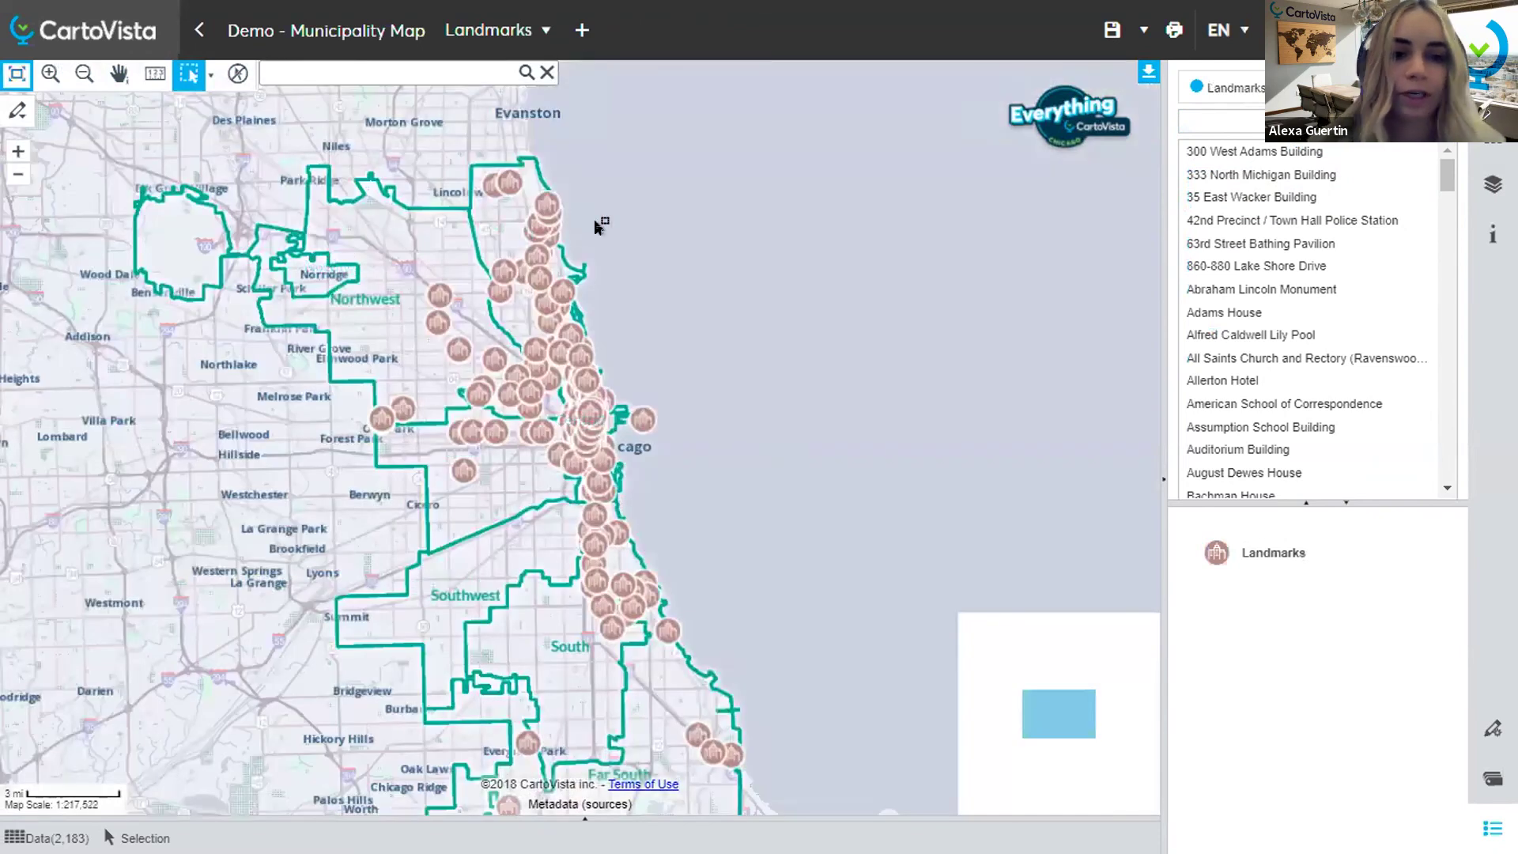
mouse_move(624, 292)
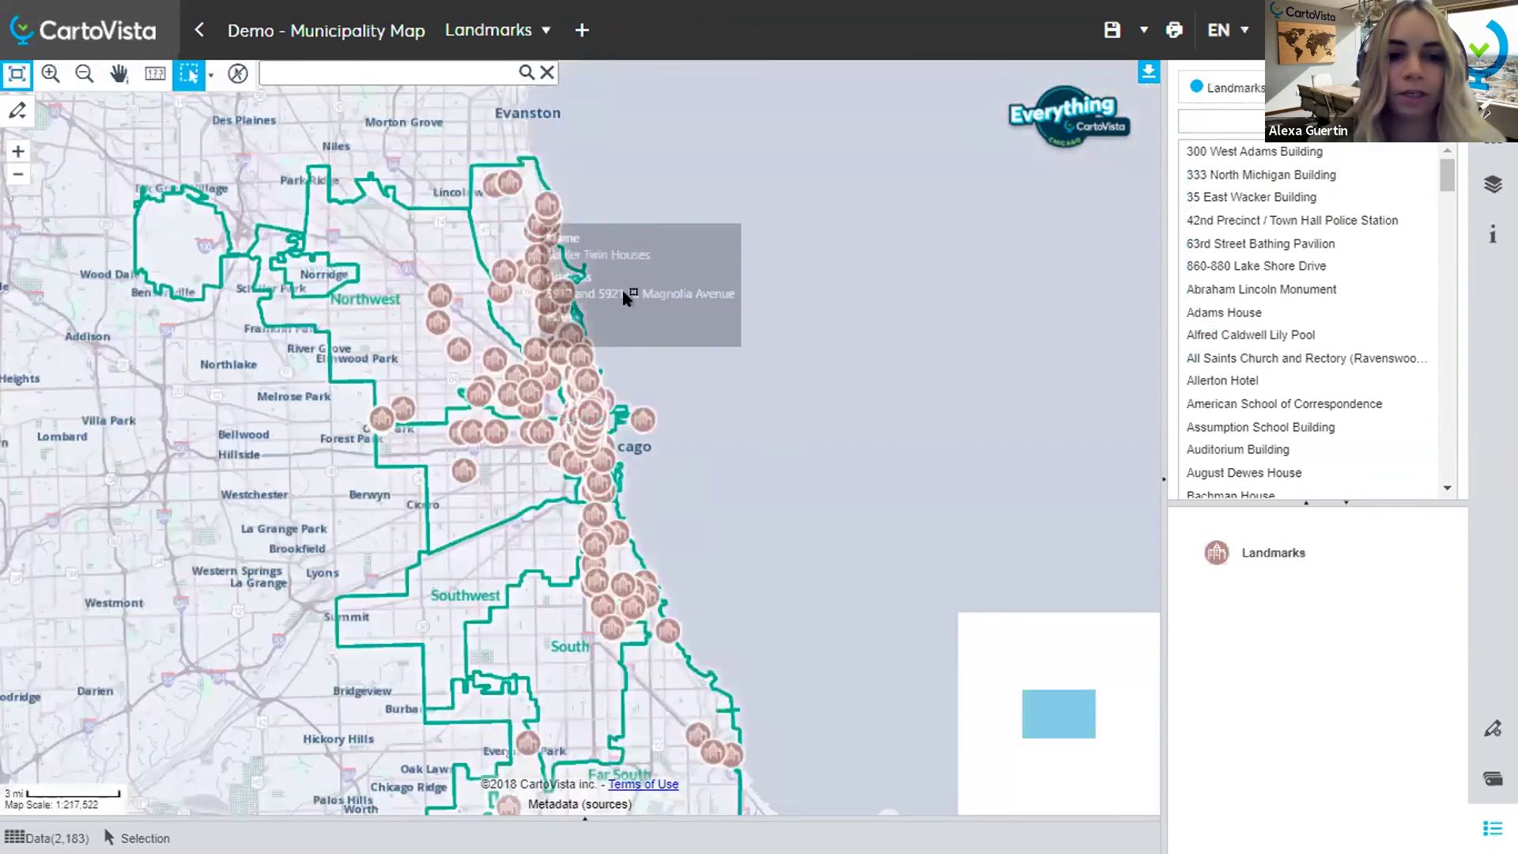
Step: Identify the landmarks at the August Dewes House marker and browse their individual address and photo records
click(117, 76)
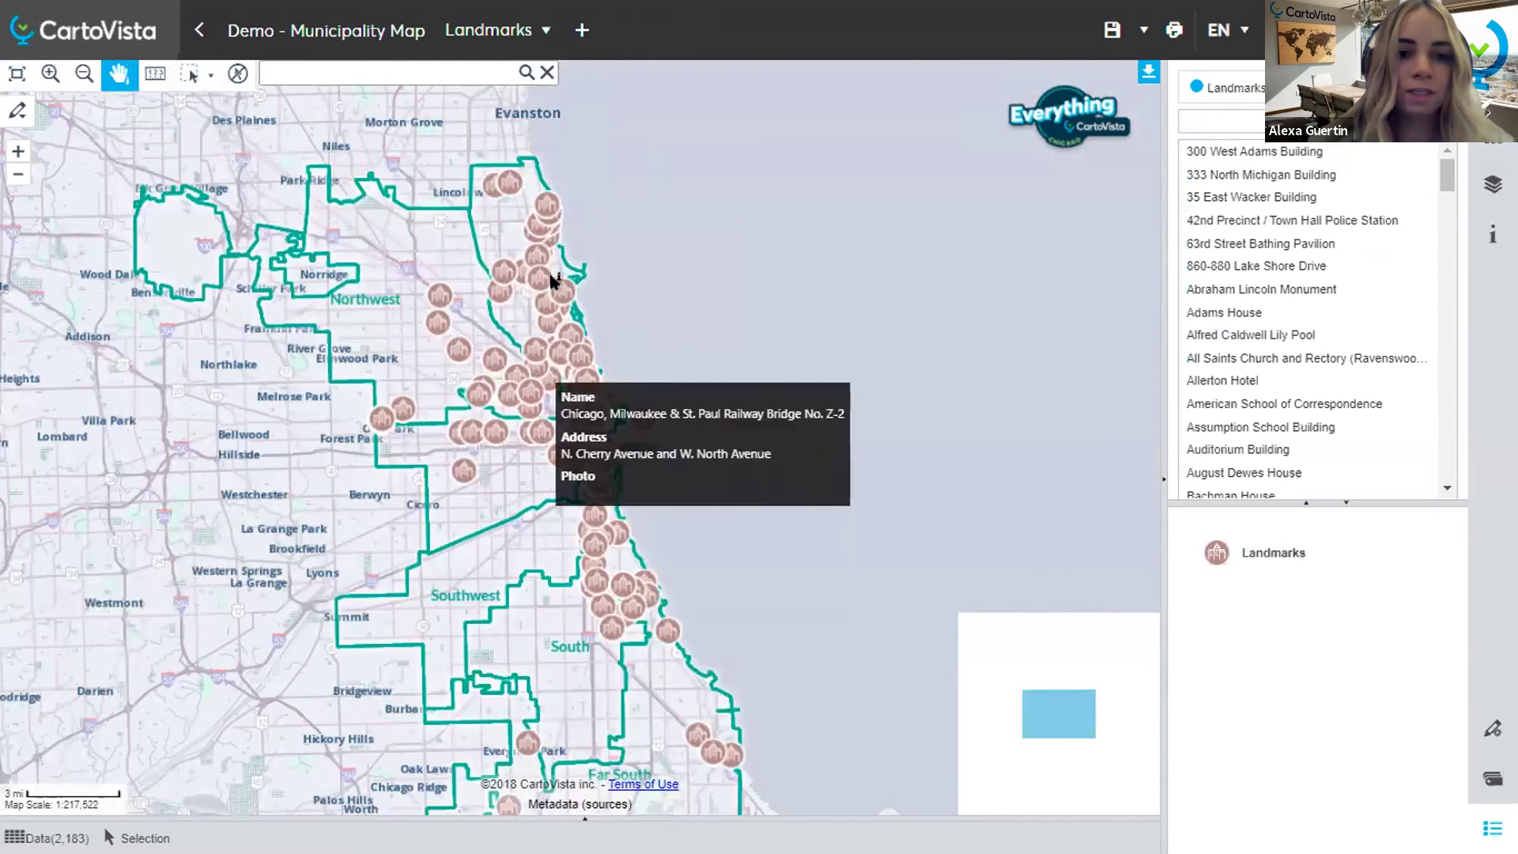
mouse_move(568, 336)
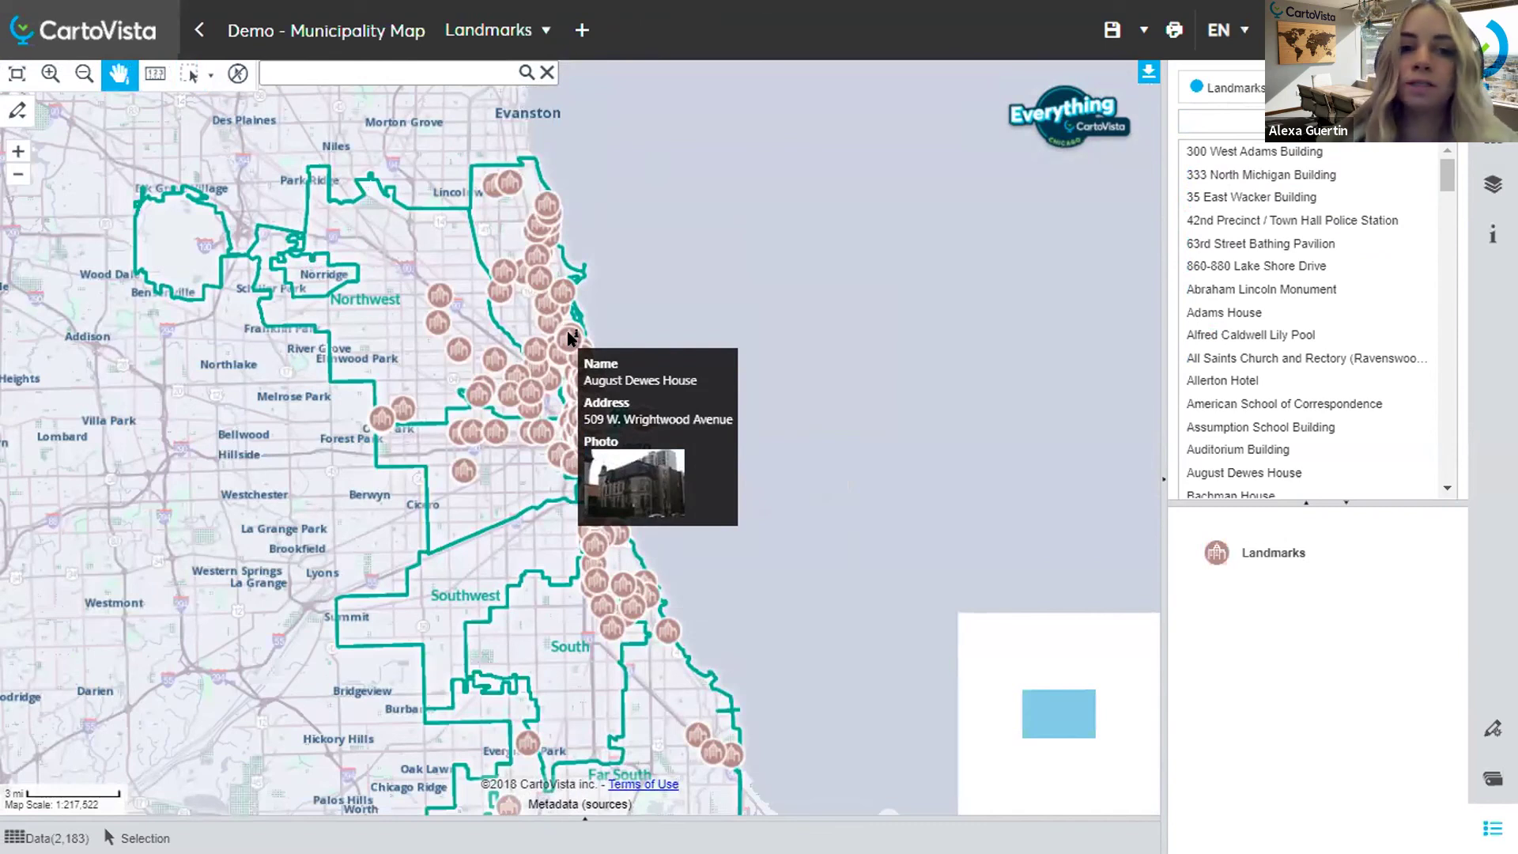
click(567, 331)
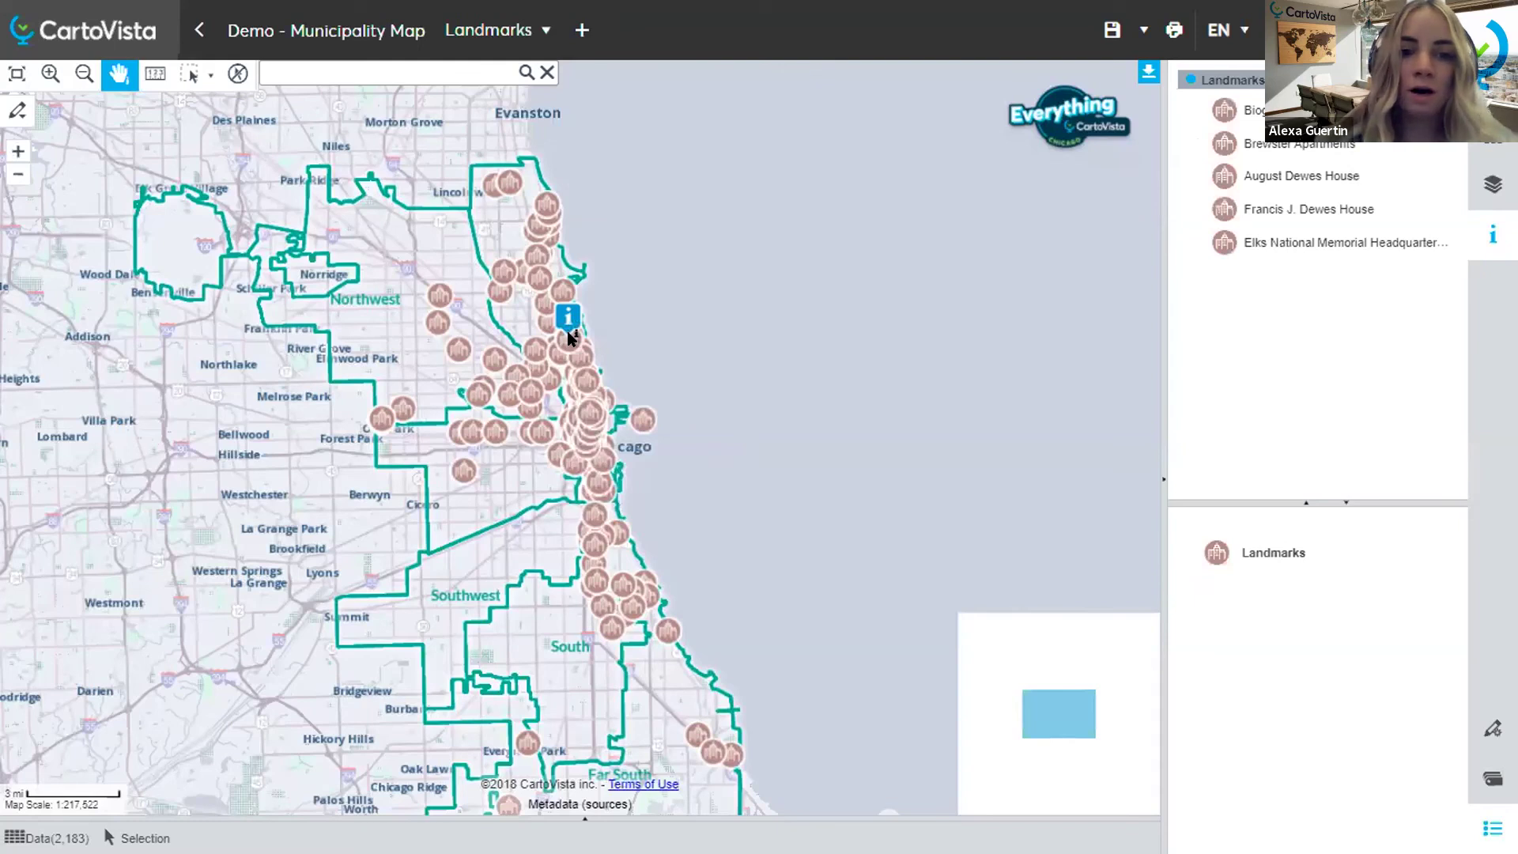
mouse_move(567, 332)
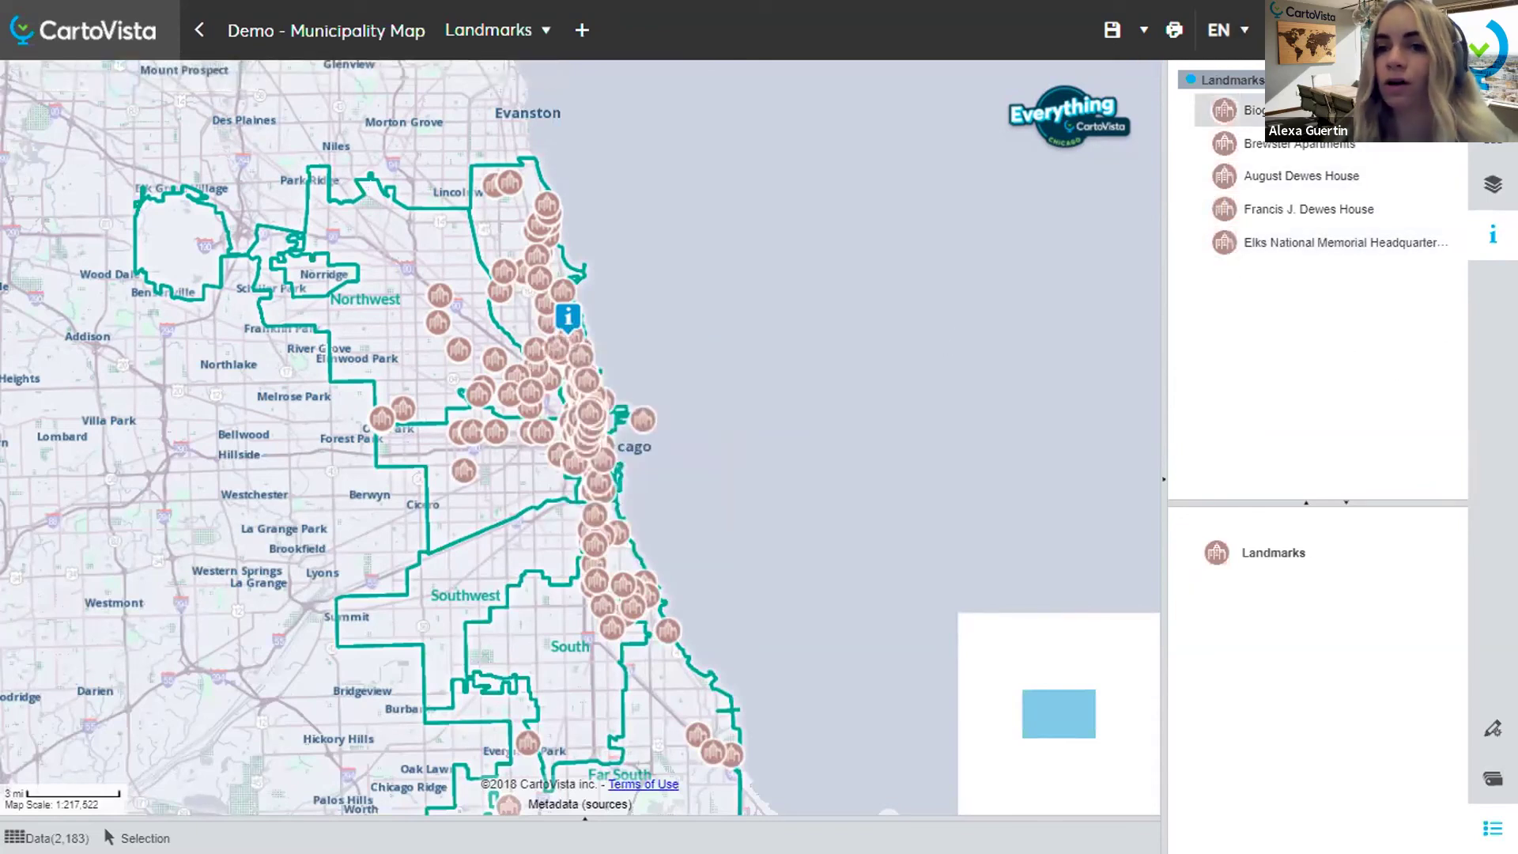
click(1344, 110)
click(1359, 436)
click(1359, 367)
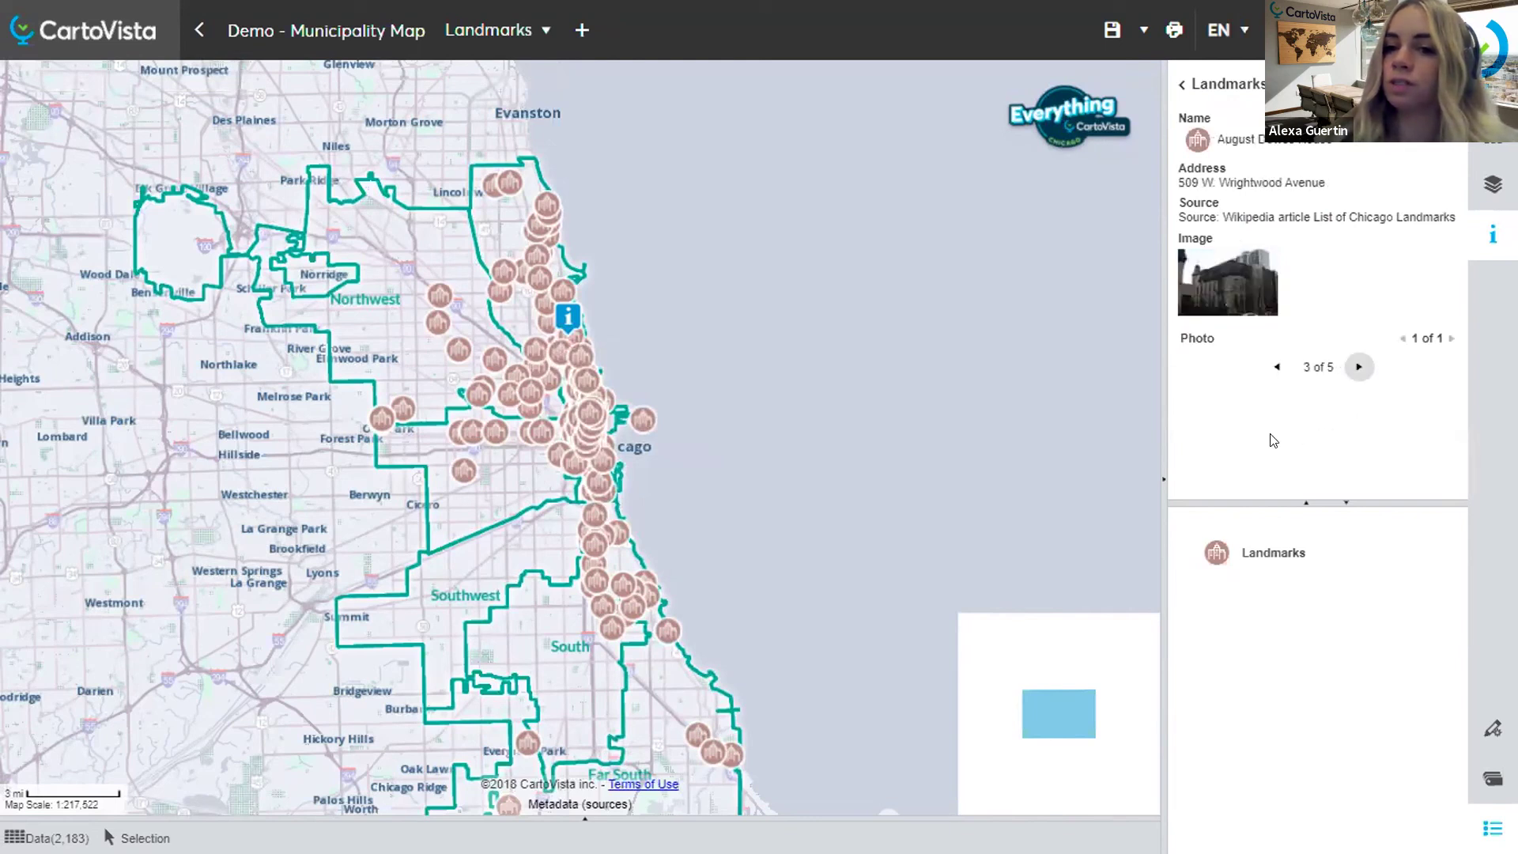
click(1358, 367)
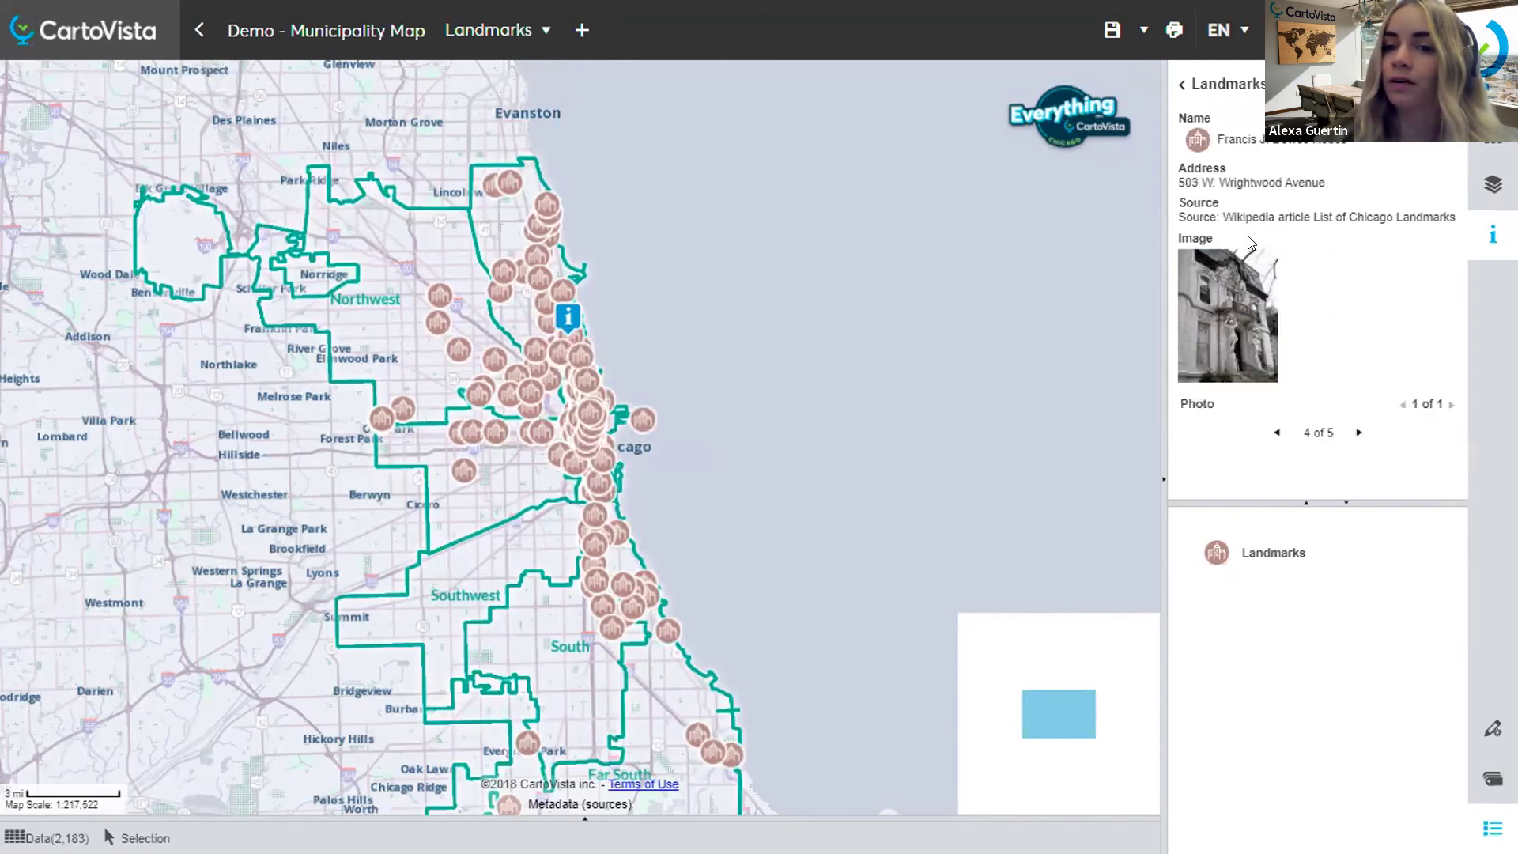
Step: Switch the map to the Arrests in 2019 - Clusters theme and show the layer list with the Arrests in 2019 layer
click(529, 39)
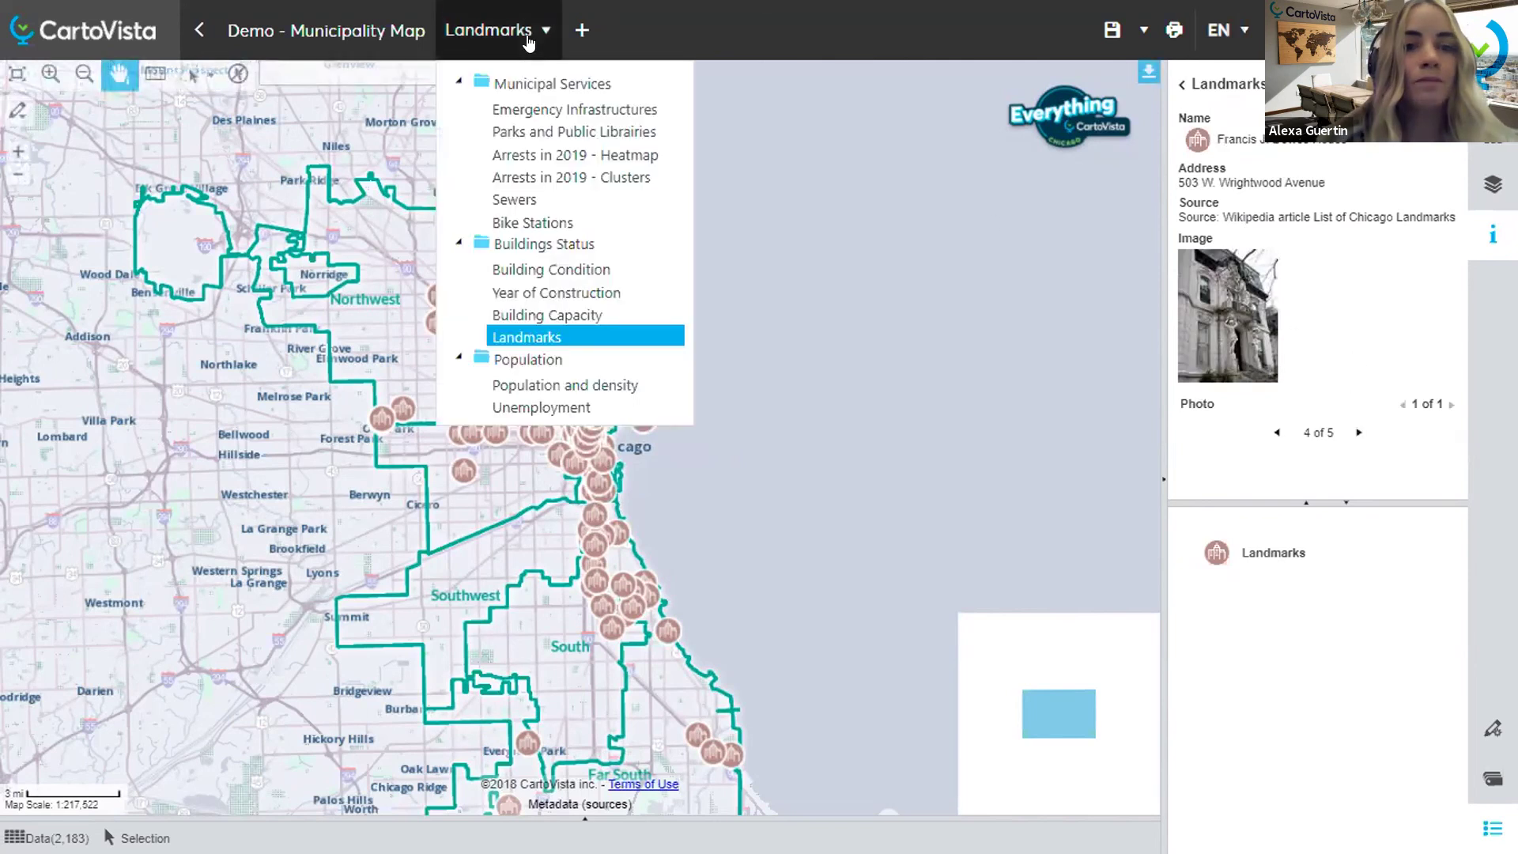
click(560, 175)
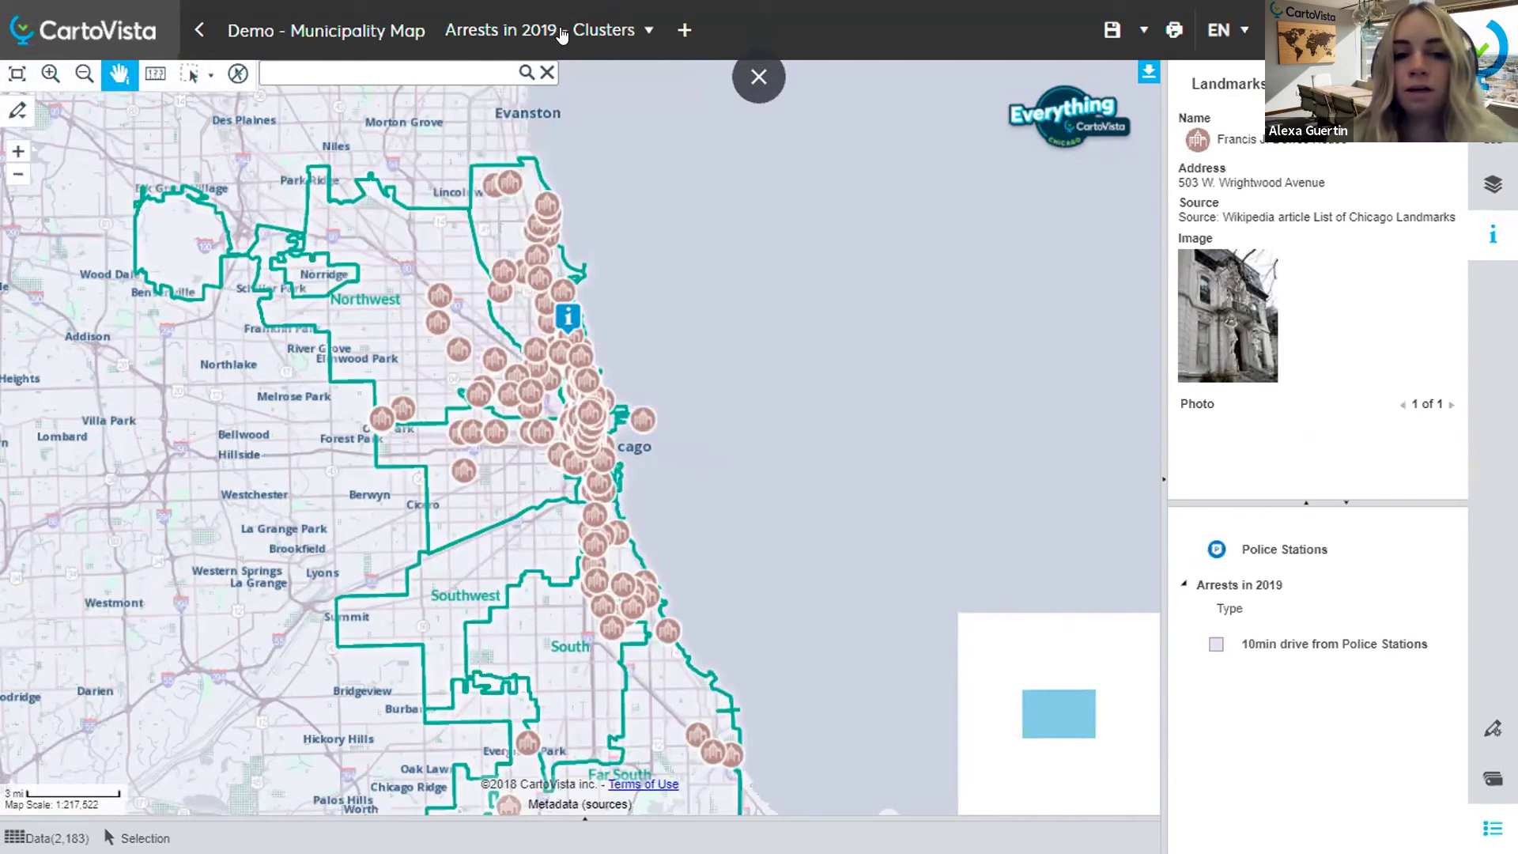
click(562, 32)
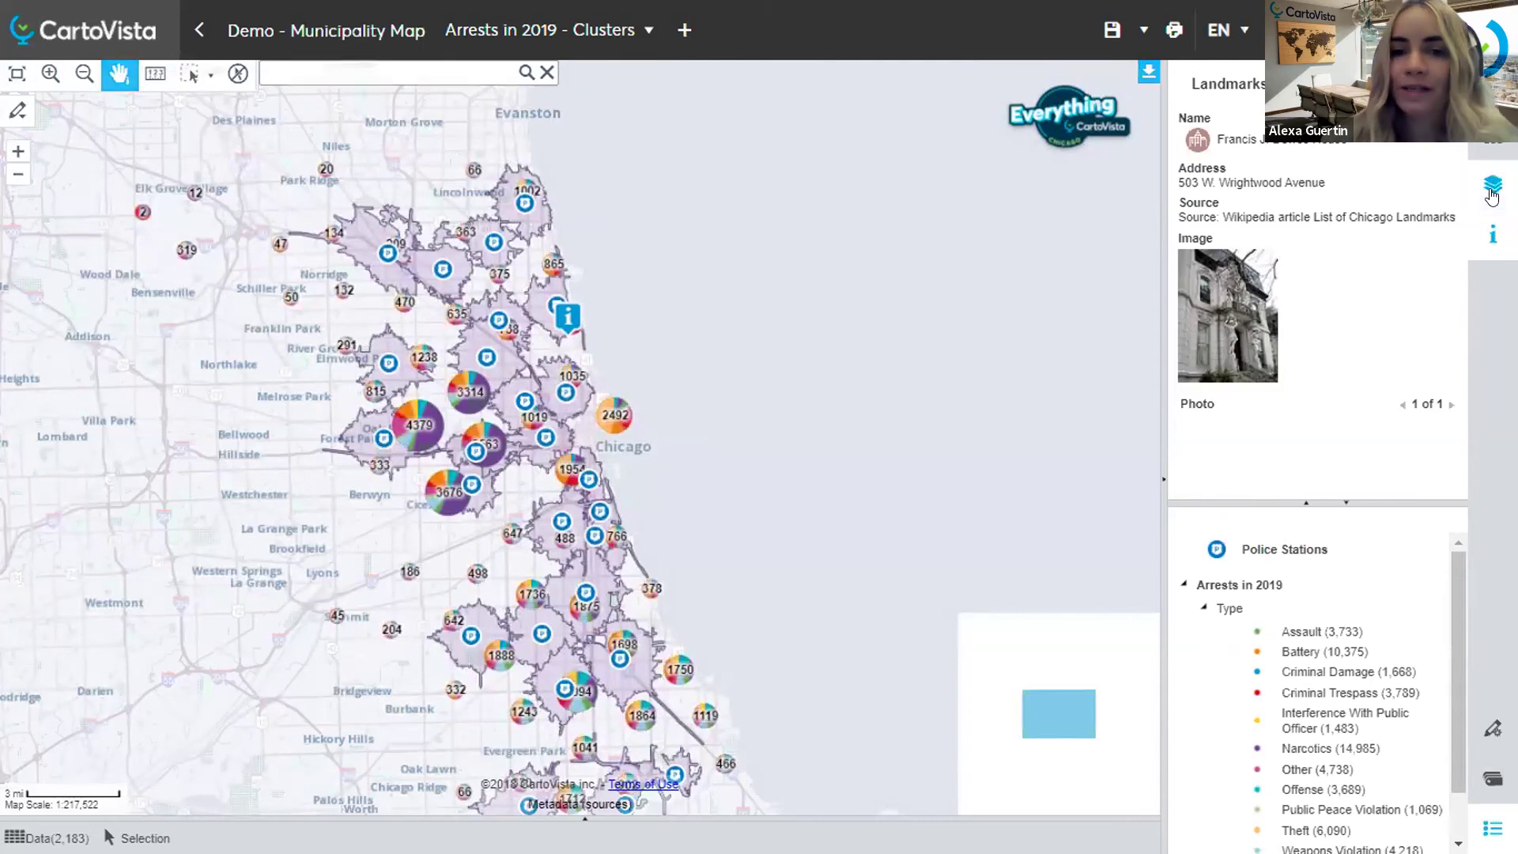
click(1493, 186)
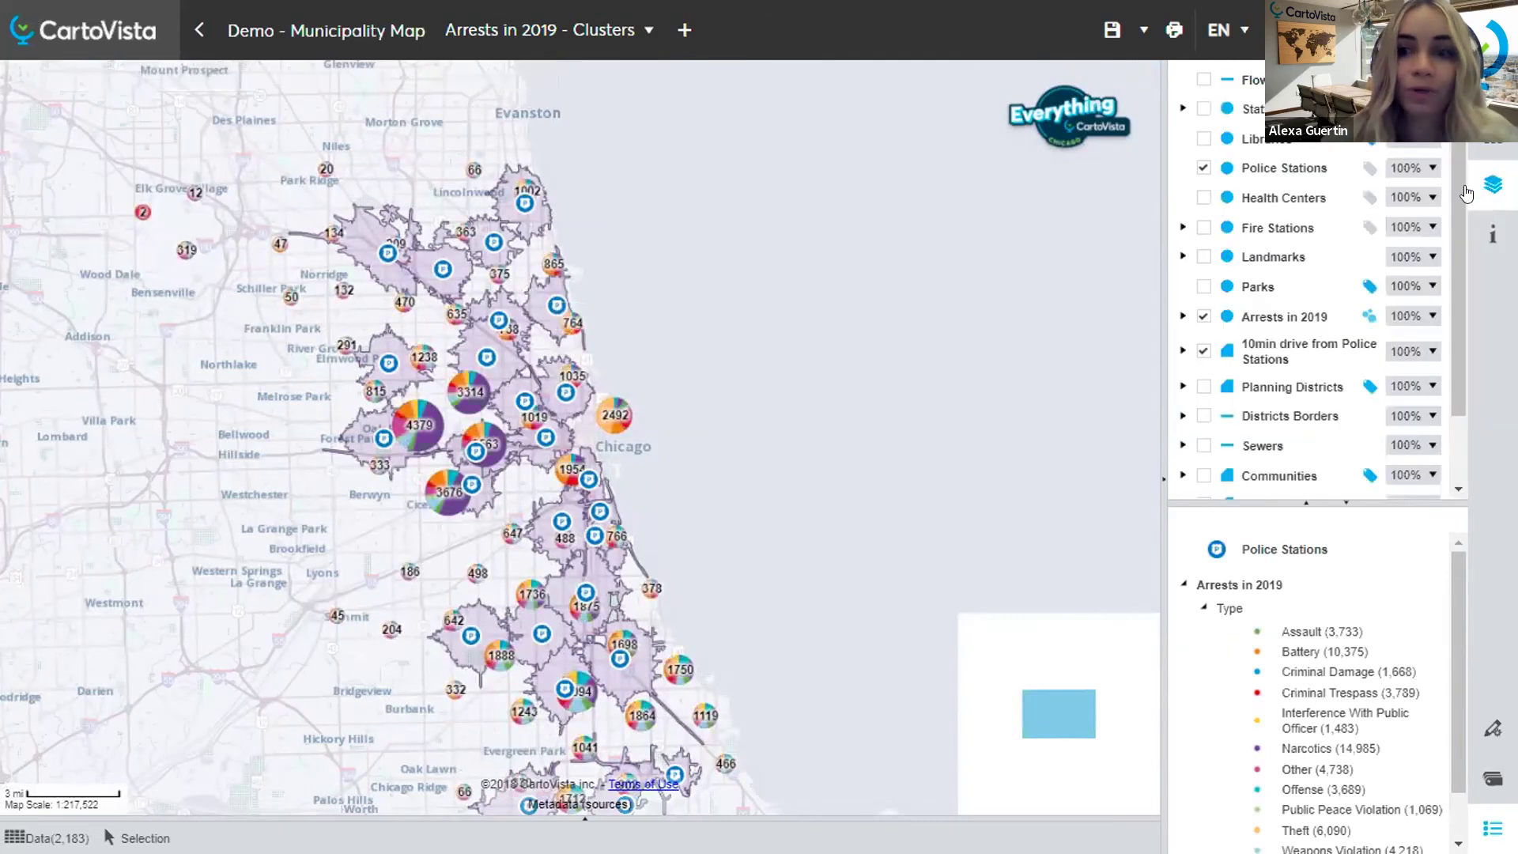
click(1366, 319)
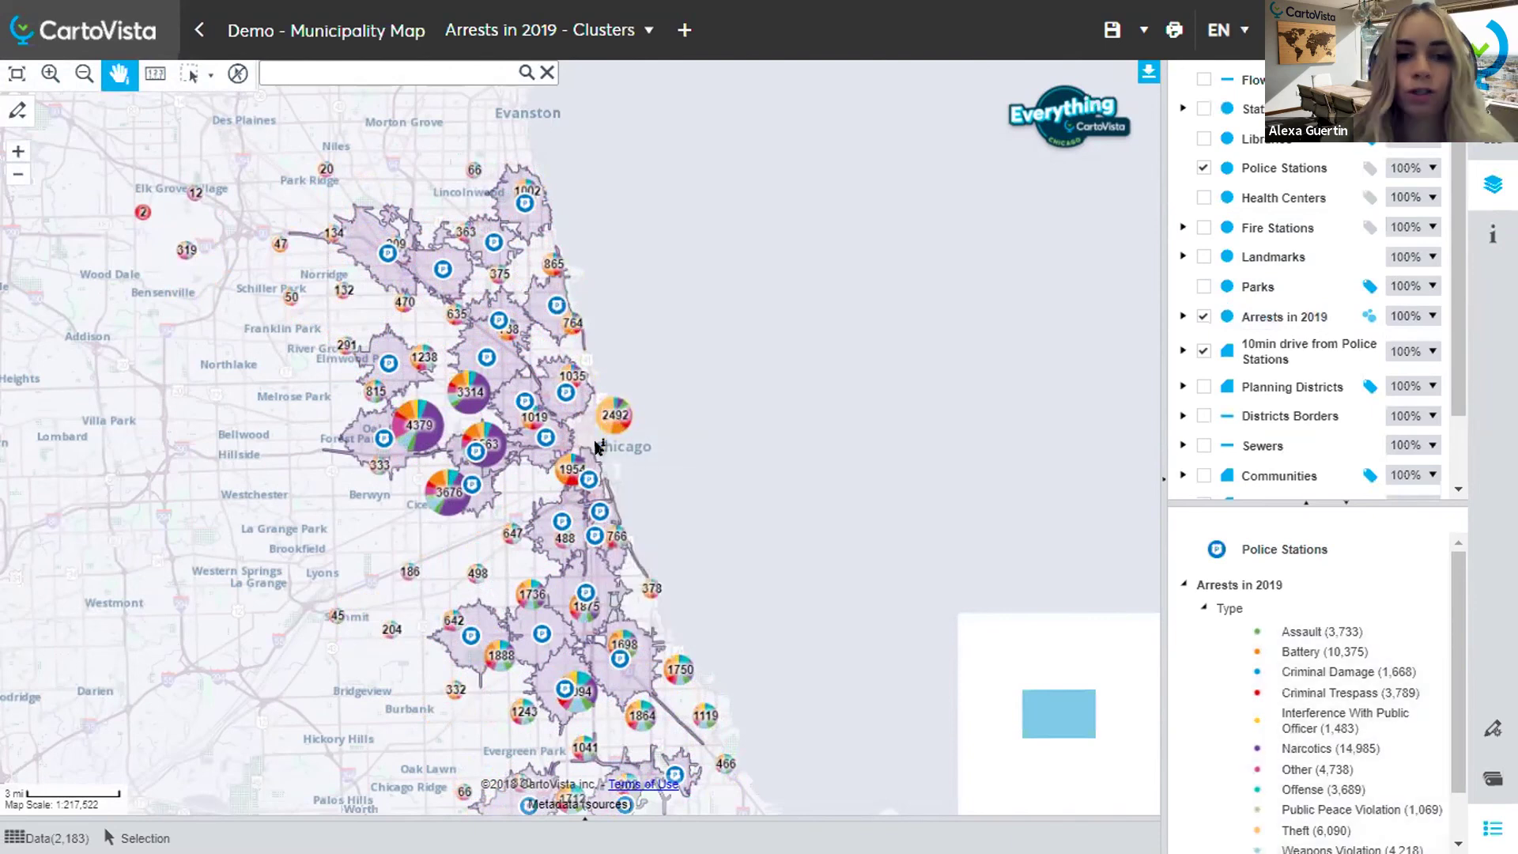
Step: Identify the arrest cluster just south of West 14th Place, west of South Halsted Street, and go through each of its arrest records
scroll(596, 447, up, 1)
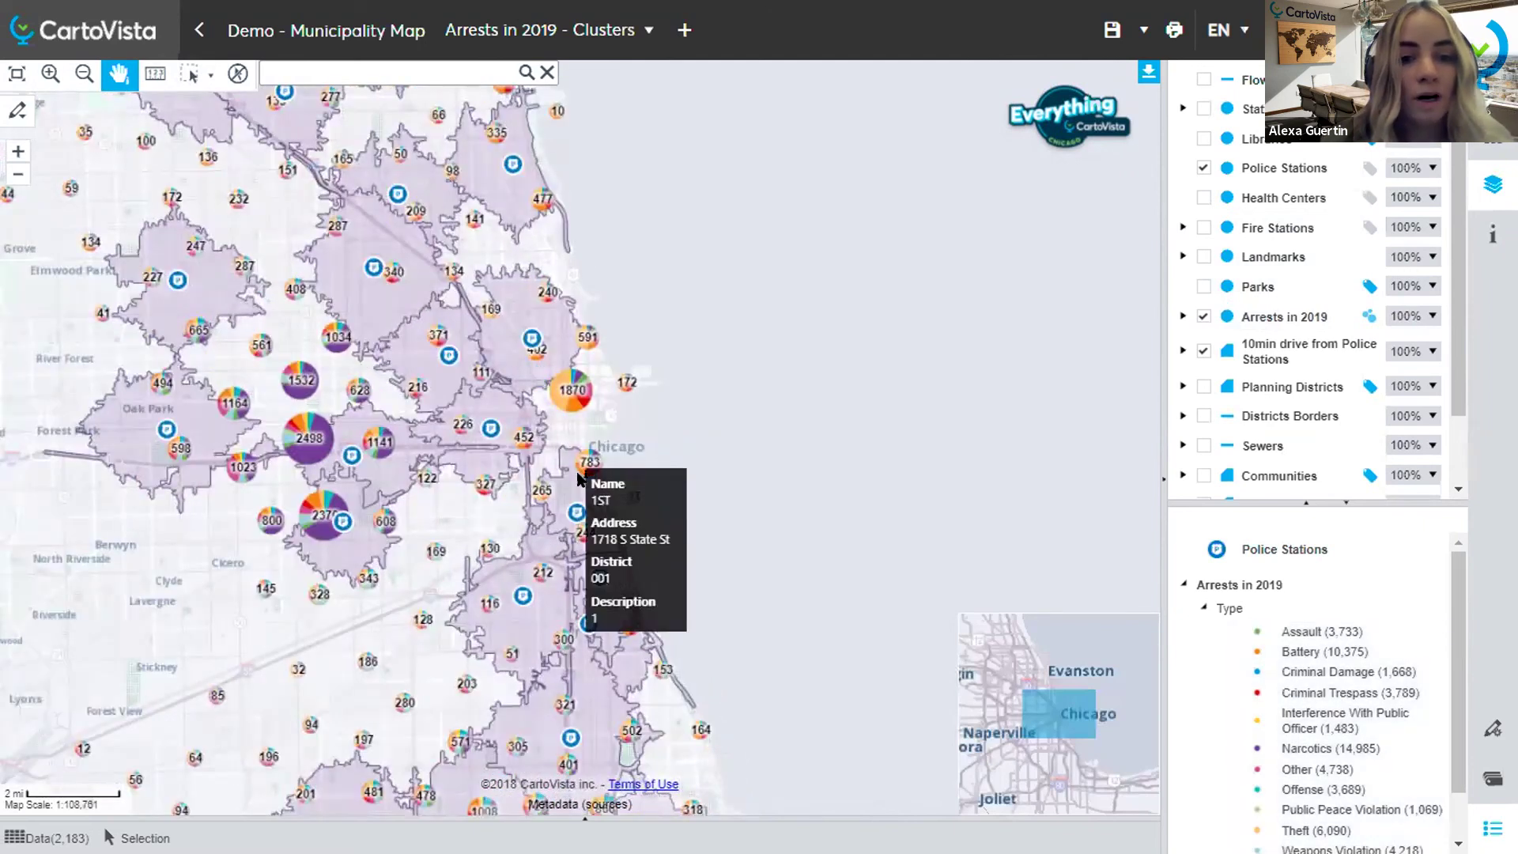
scroll(597, 510, up, 1)
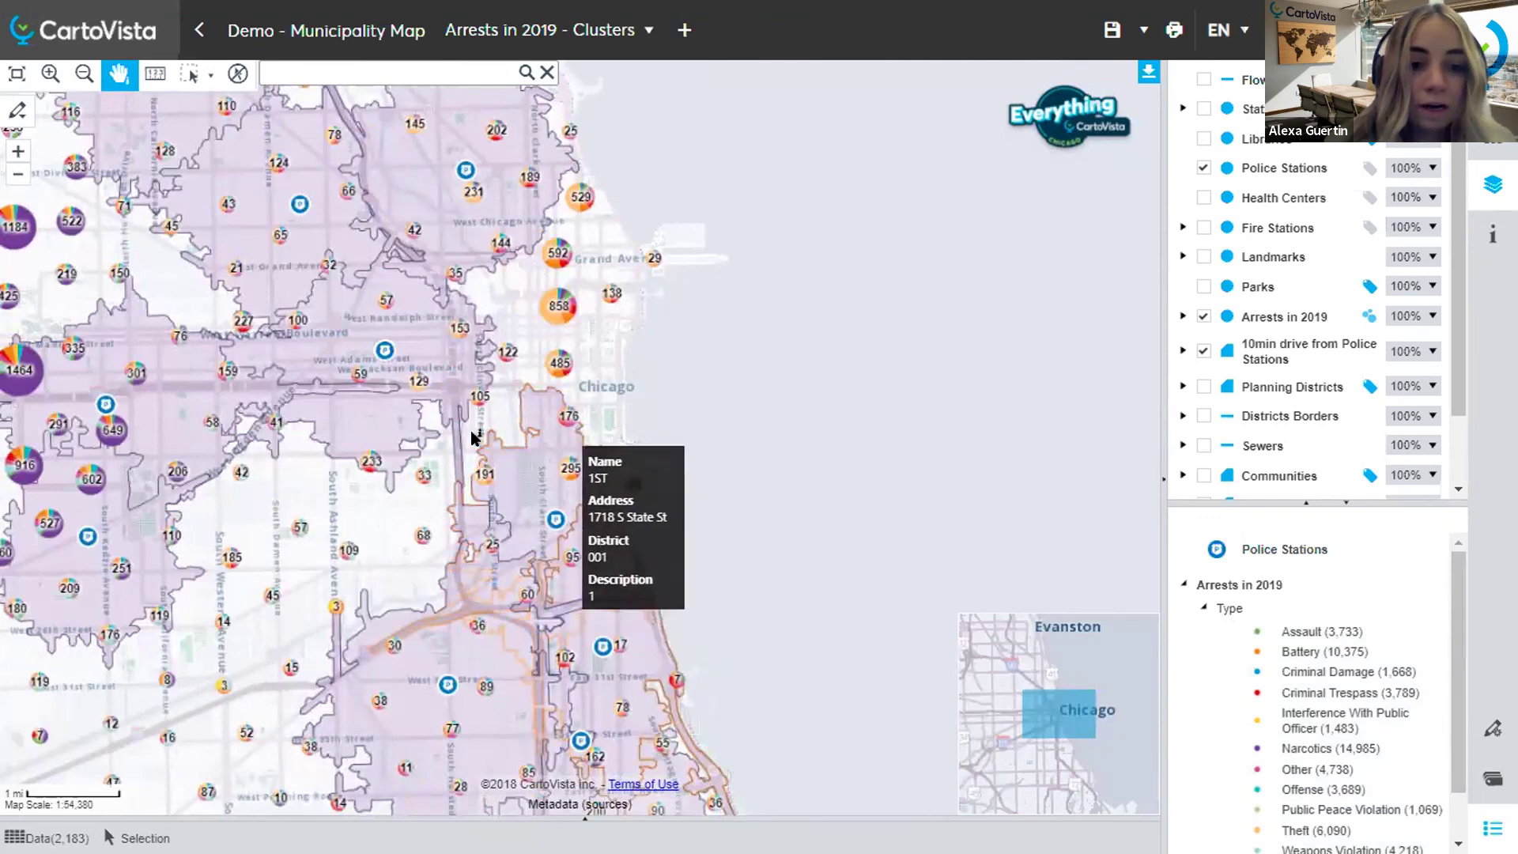
scroll(391, 532, up, 1)
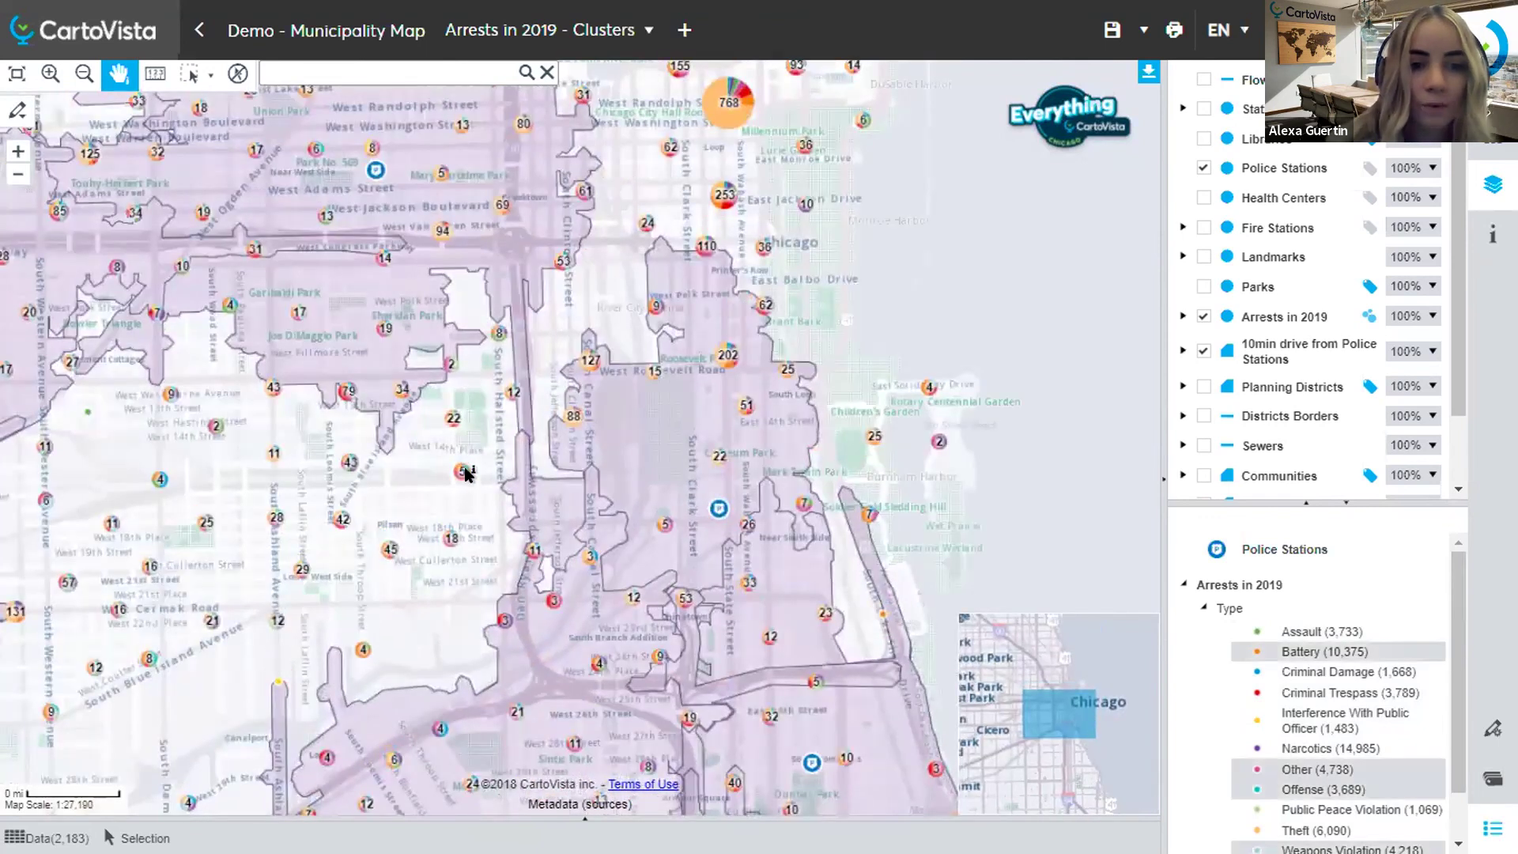
click(465, 474)
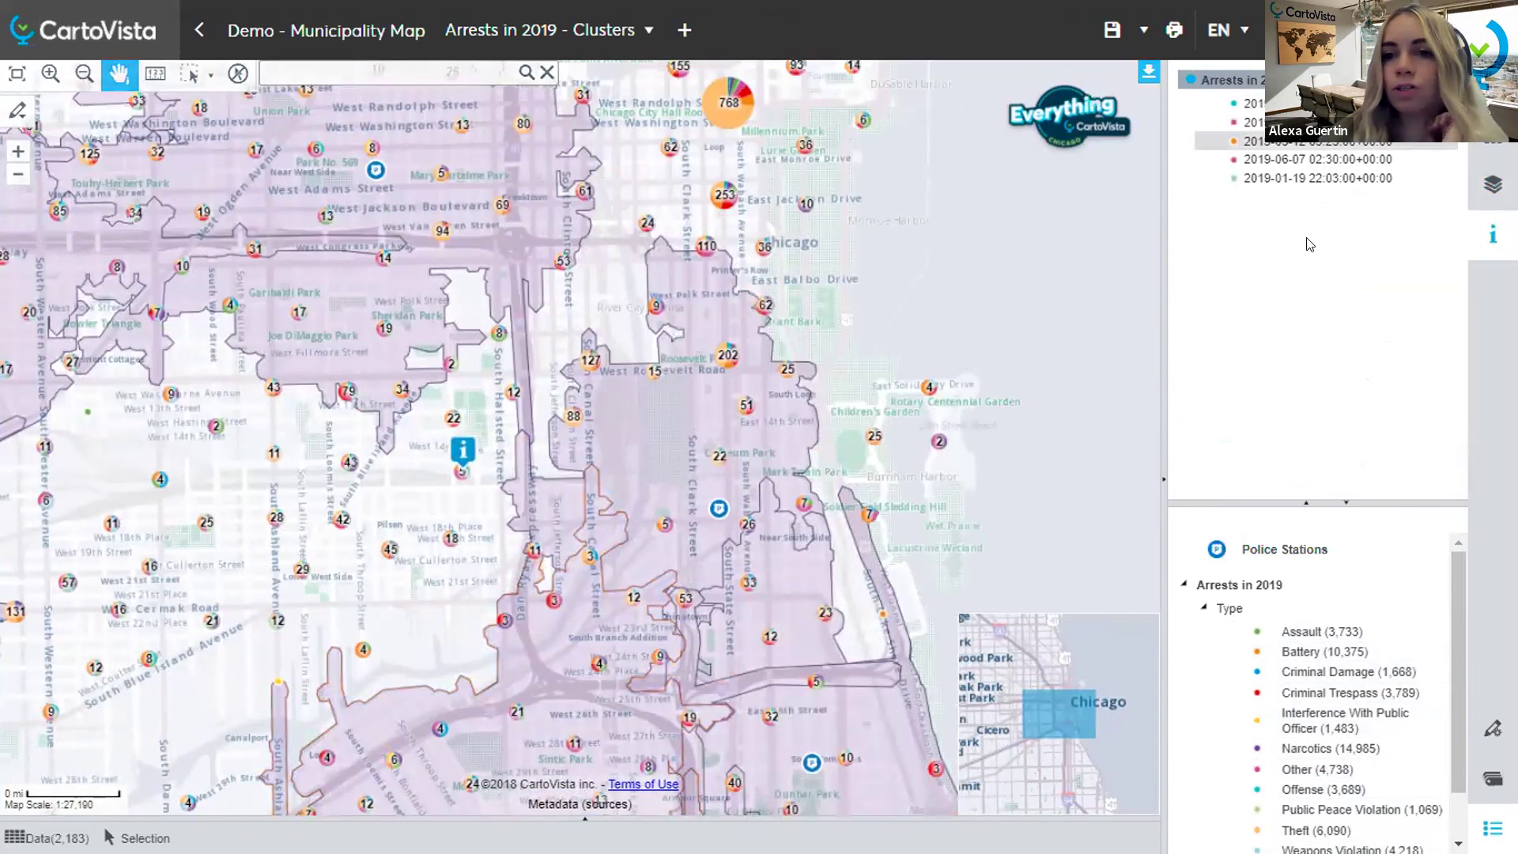
click(1328, 103)
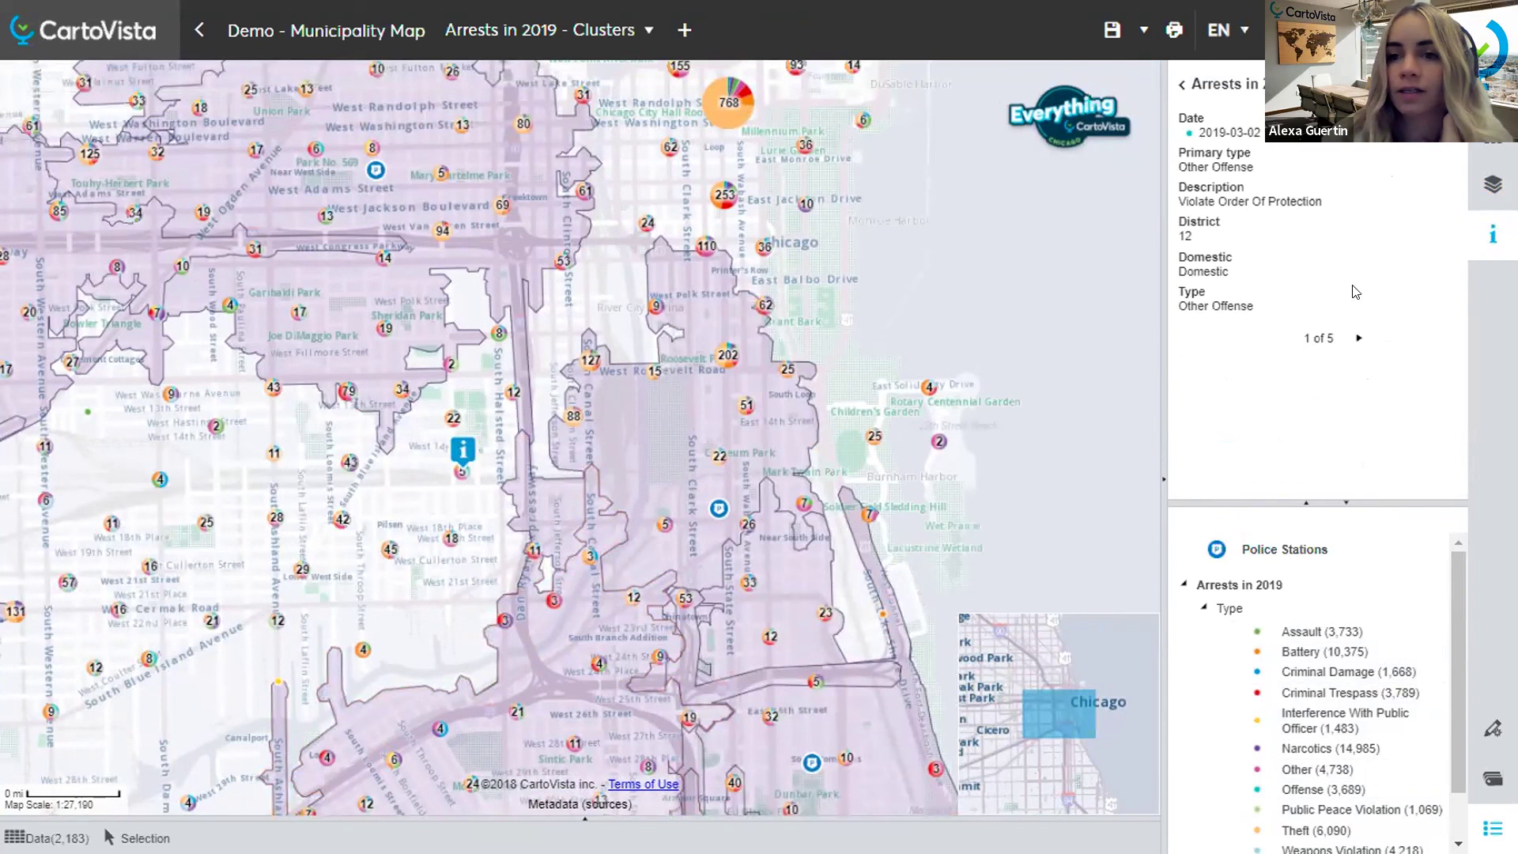
click(1359, 340)
click(1359, 340)
click(1360, 340)
click(1359, 340)
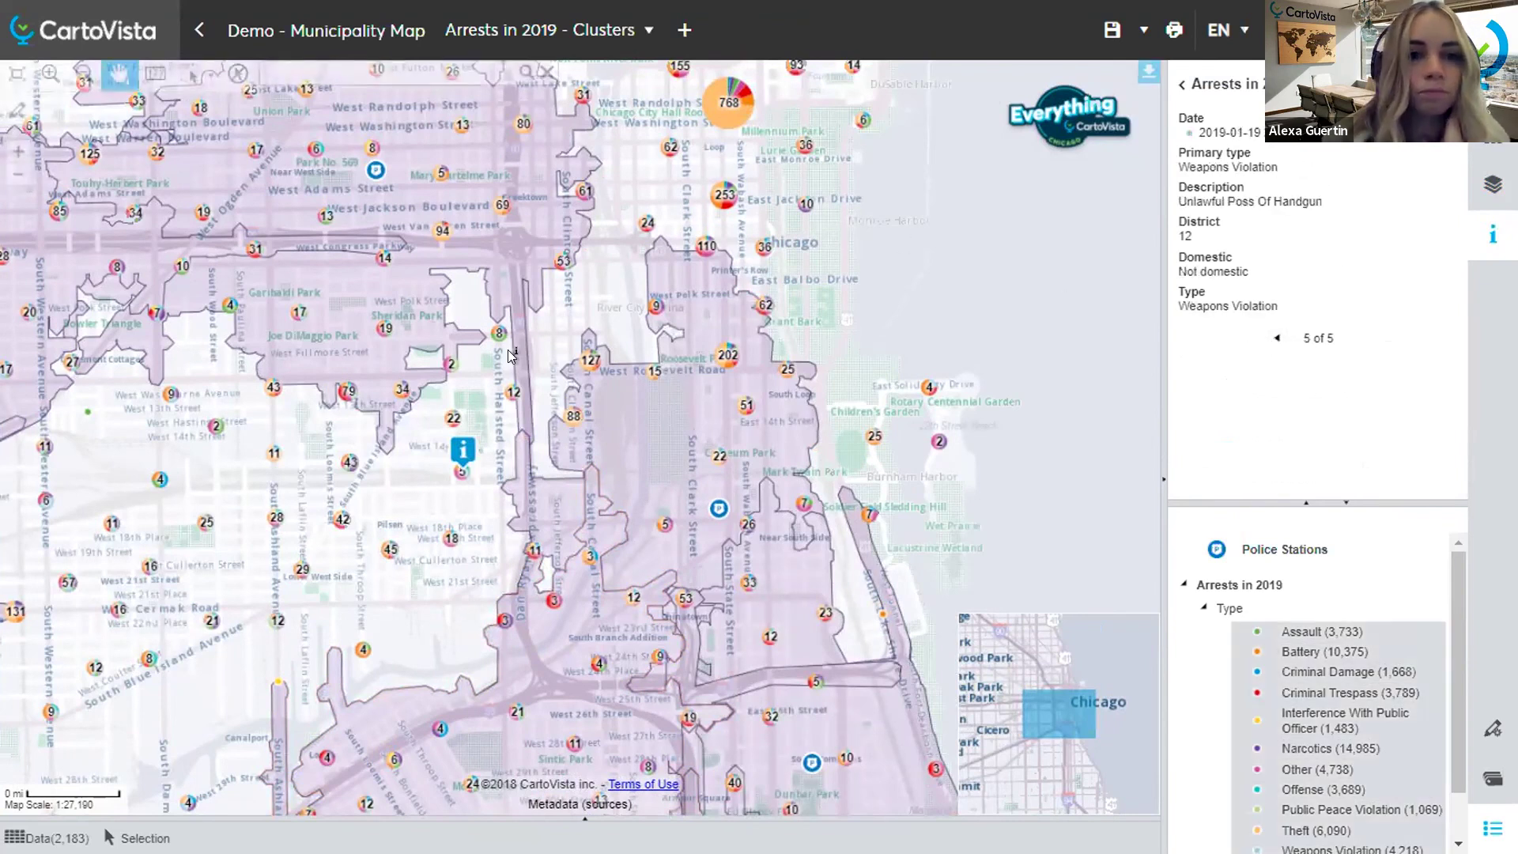
Step: Return the map to its full extent and hide the Police Stations, Arrests in 2019 and 10min drive from Police Stations layers
mouse_move(463, 308)
click(17, 74)
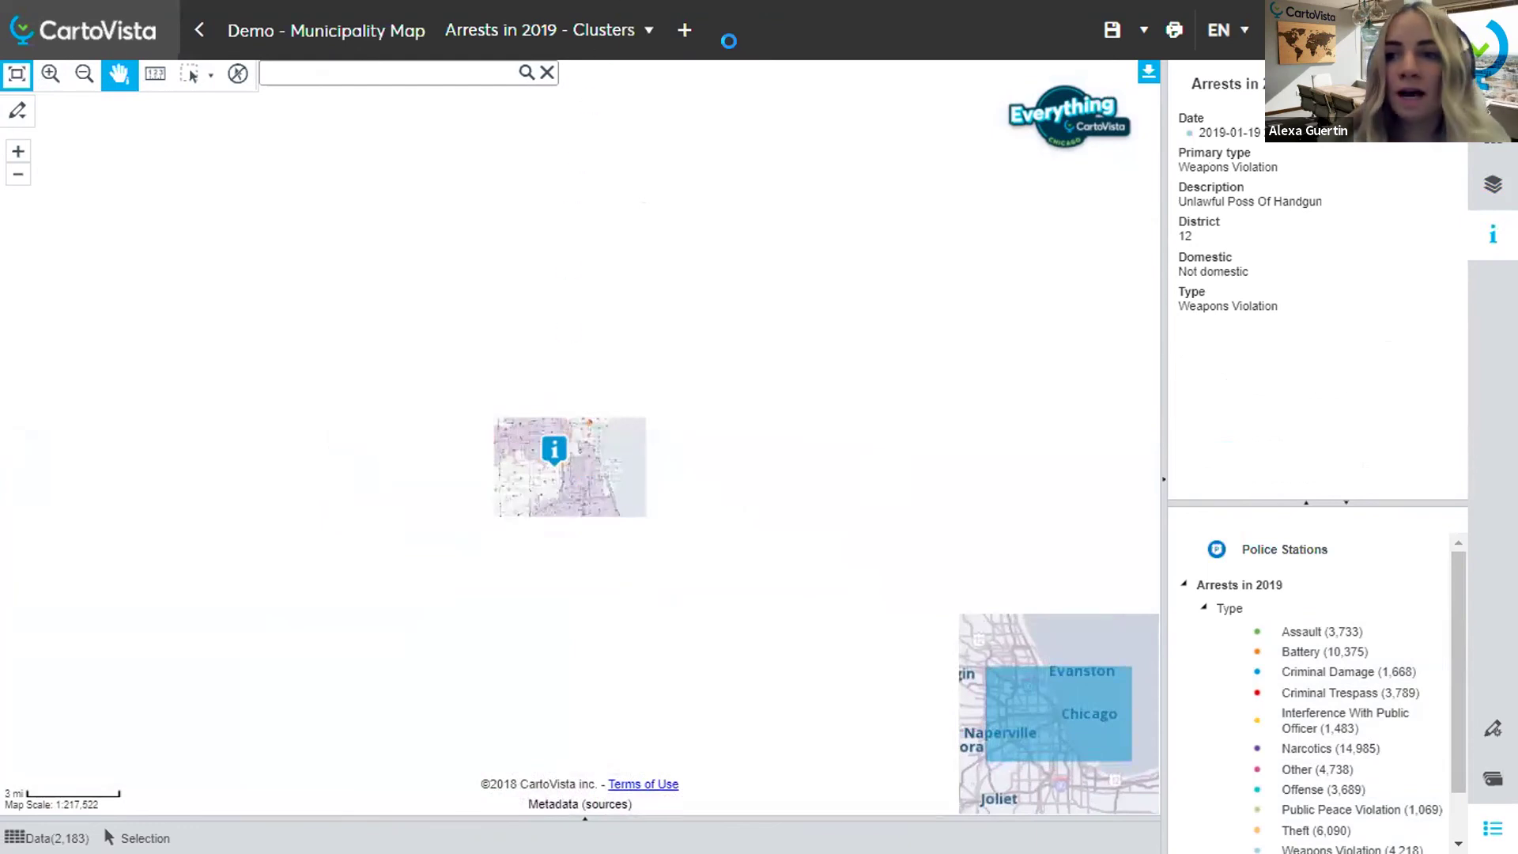
click(1494, 183)
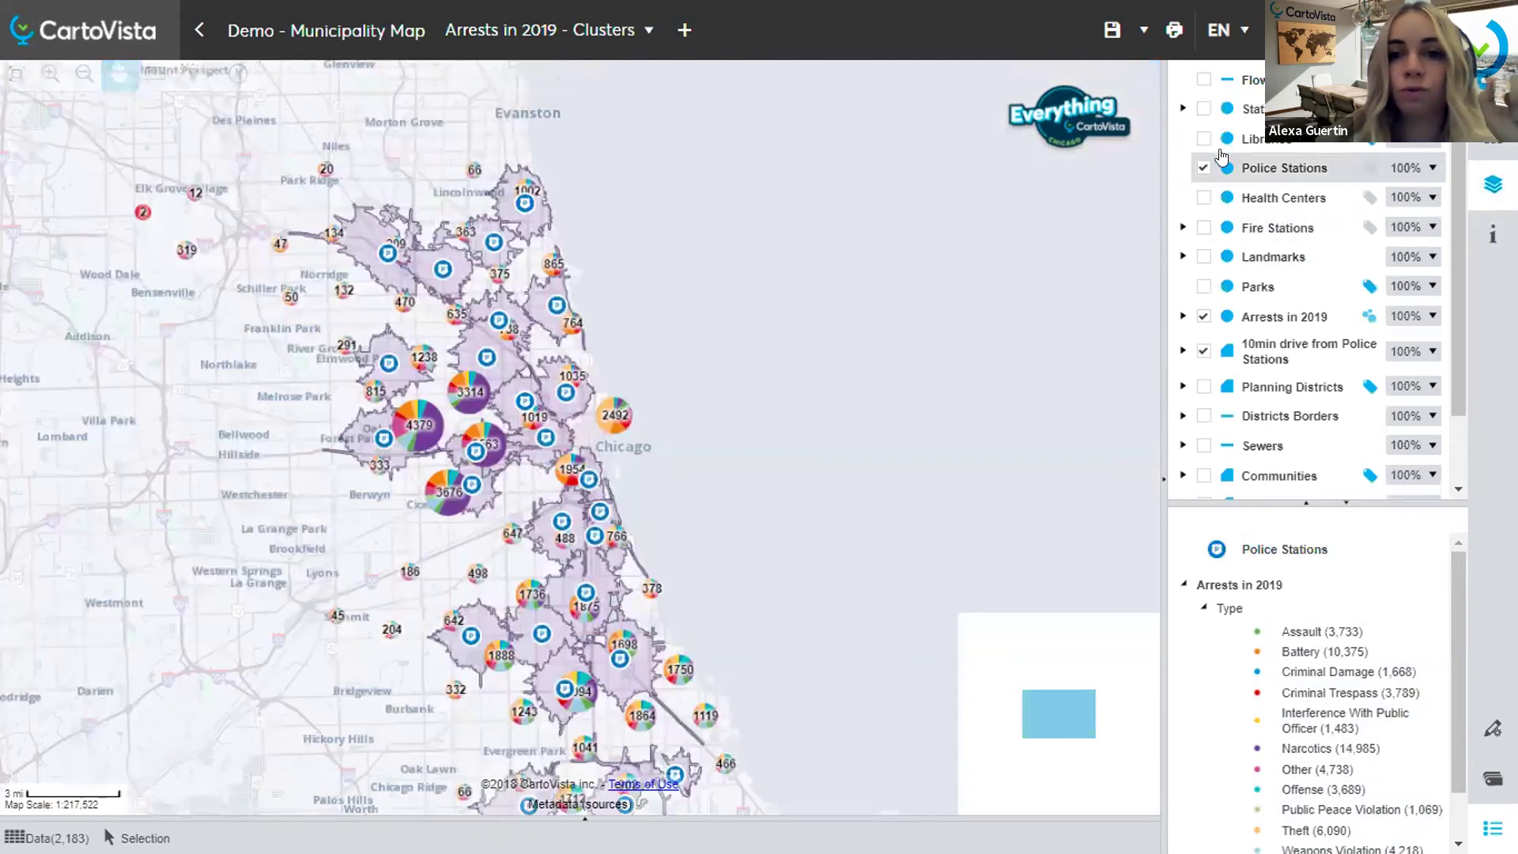
click(1202, 169)
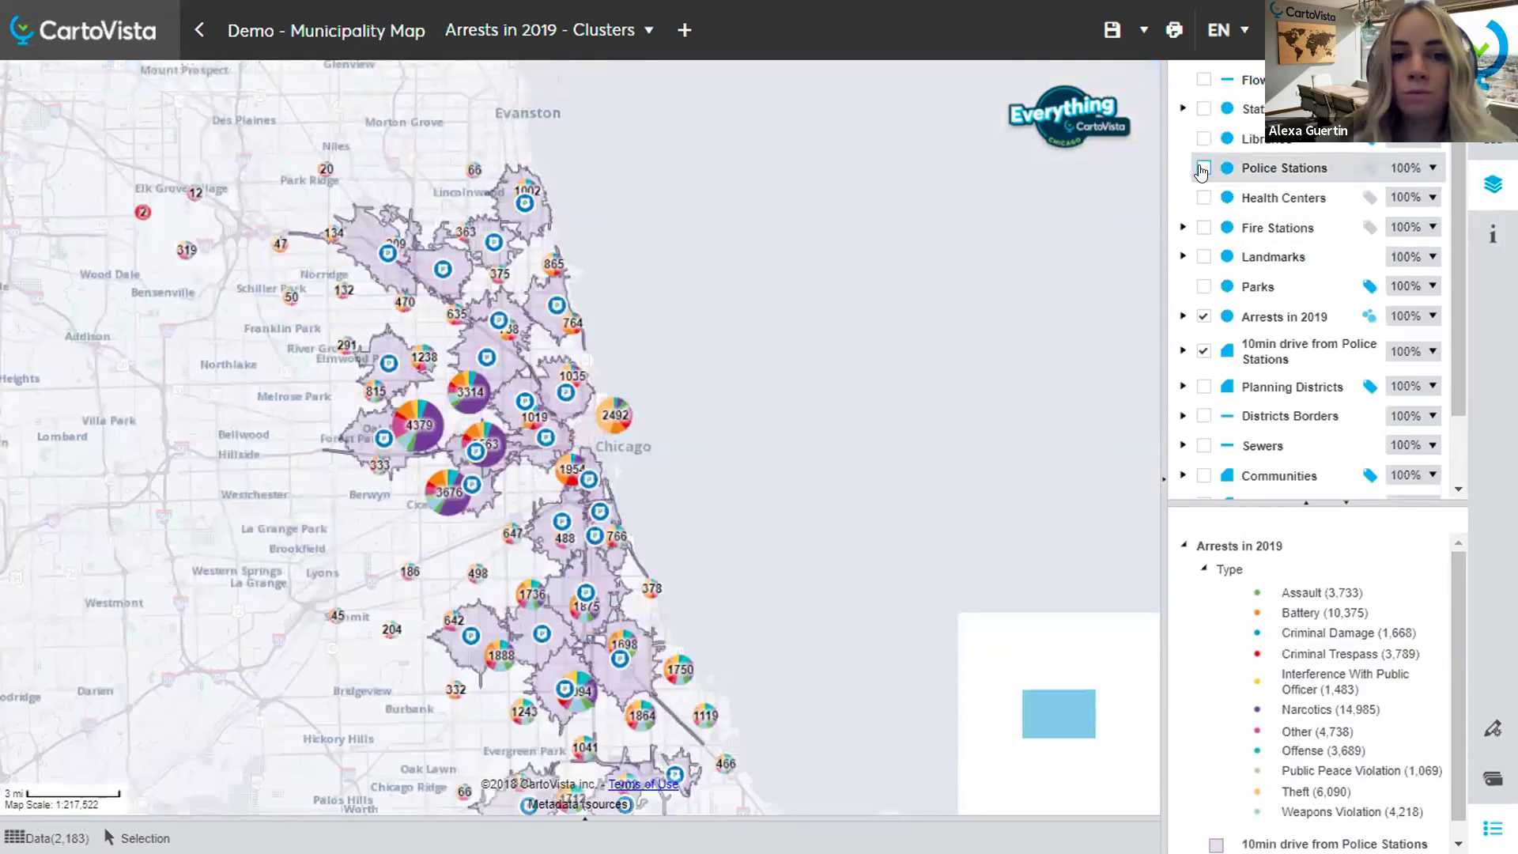
click(1203, 318)
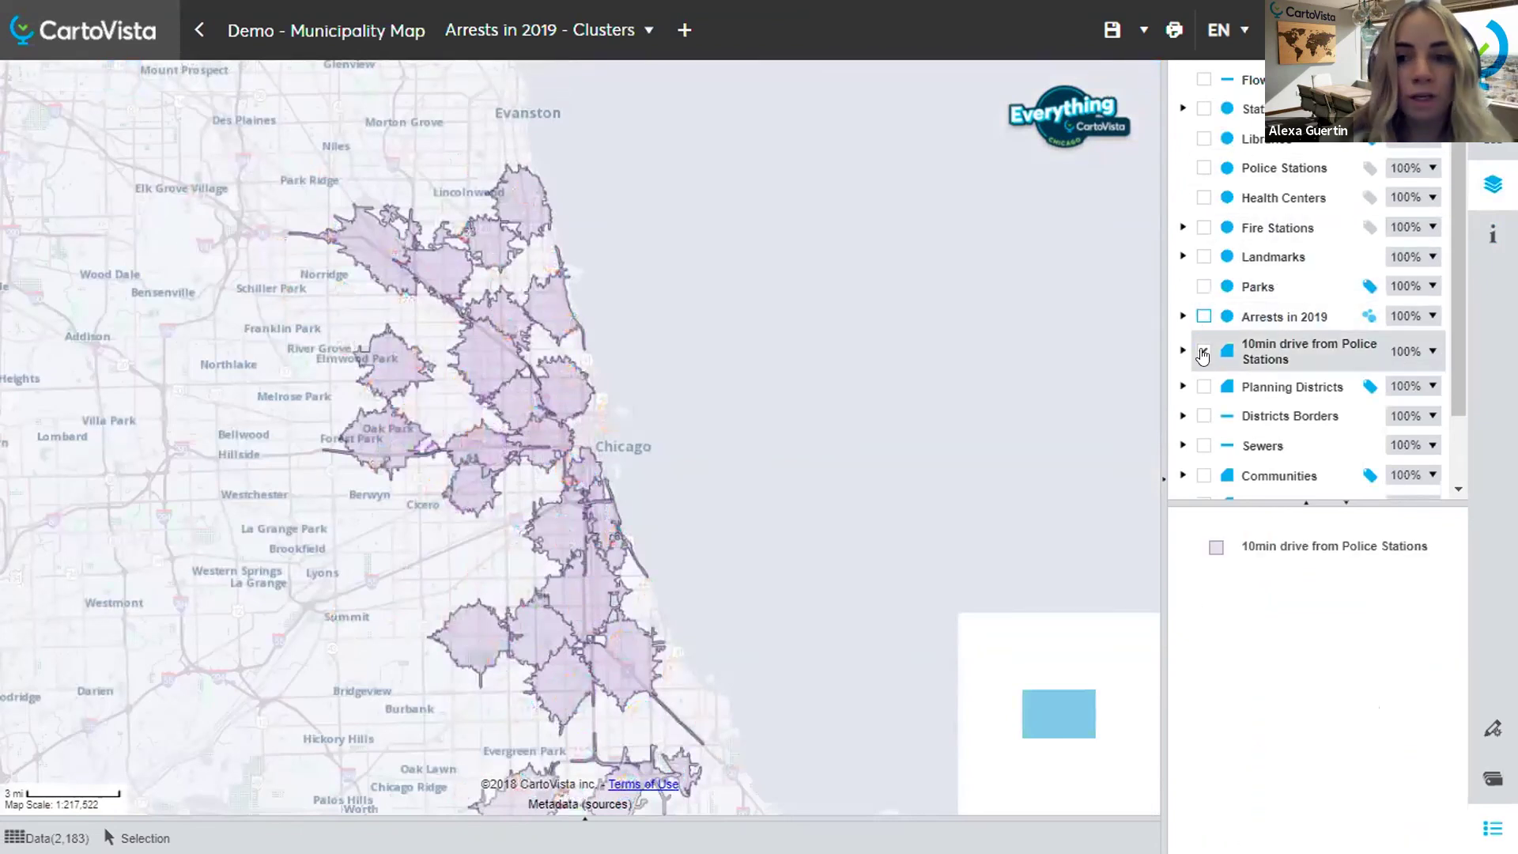
click(1202, 352)
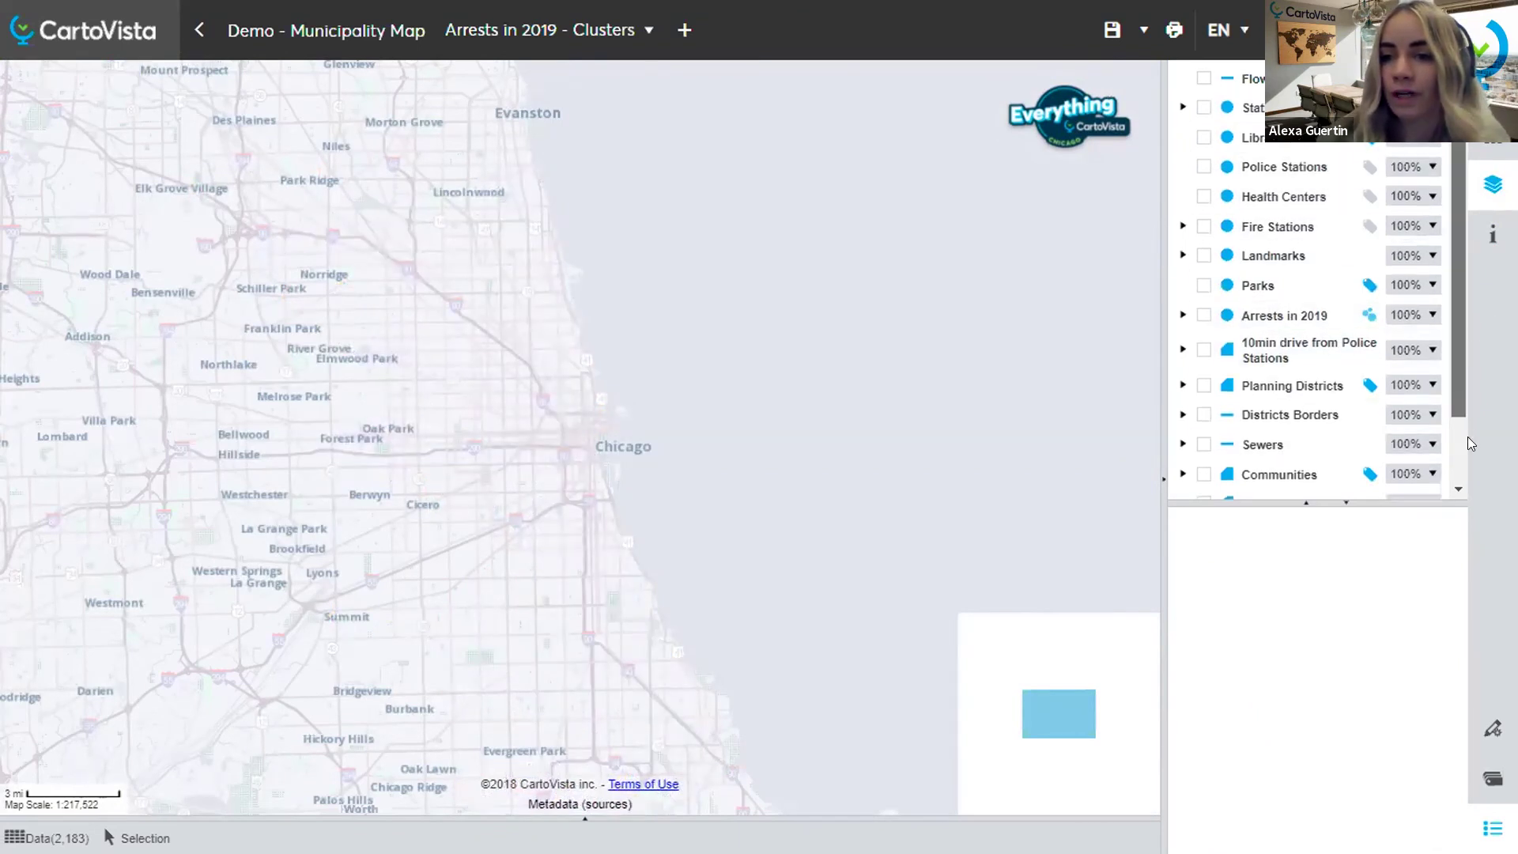
Step: Start a new thematic analysis on the Block Groups layer using the Unemployment rate data
mouse_move(630, 176)
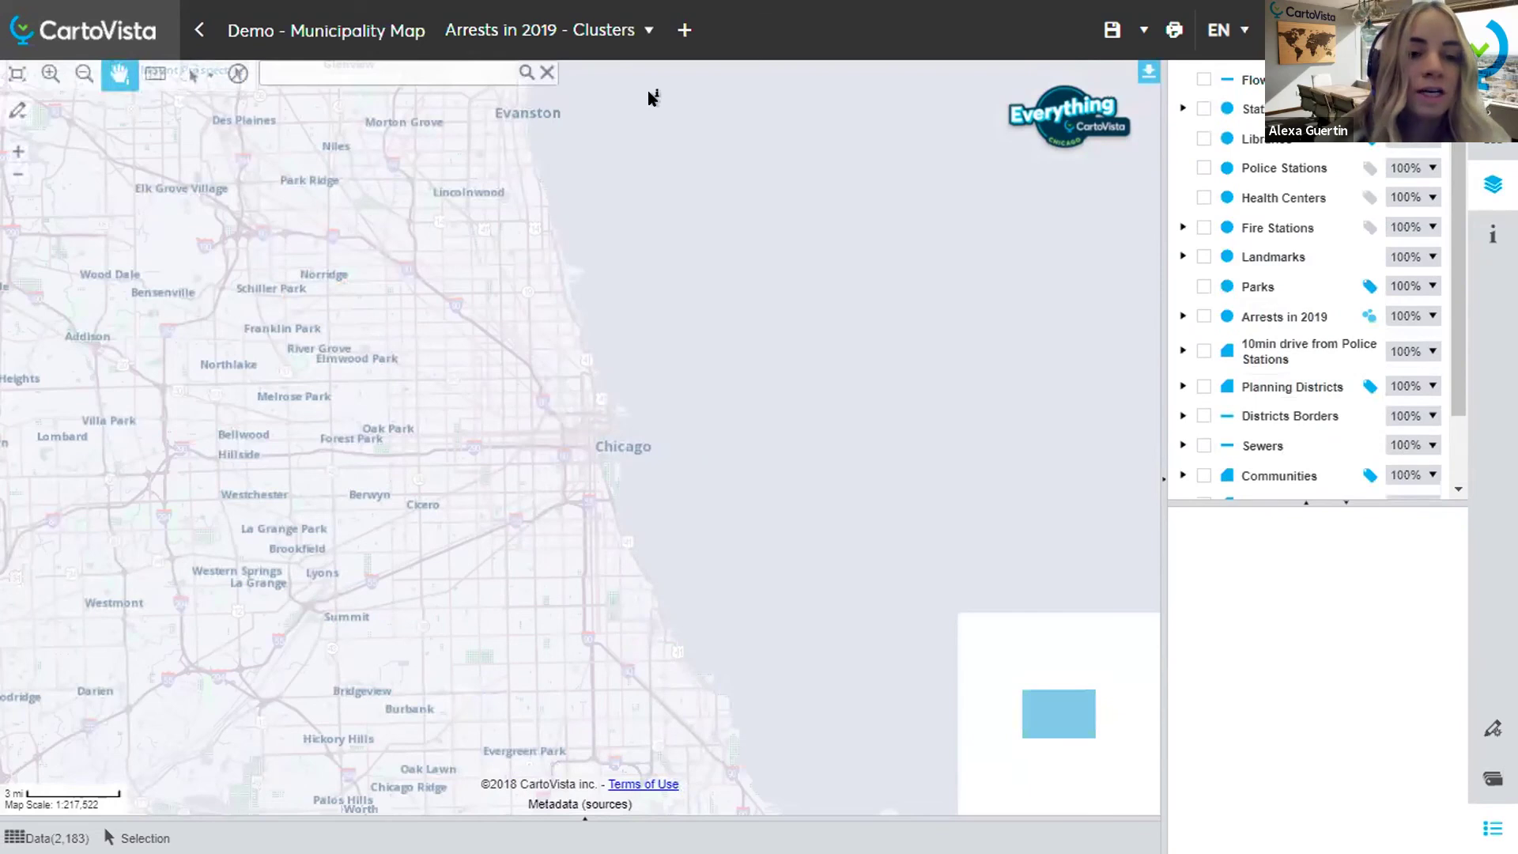
click(685, 27)
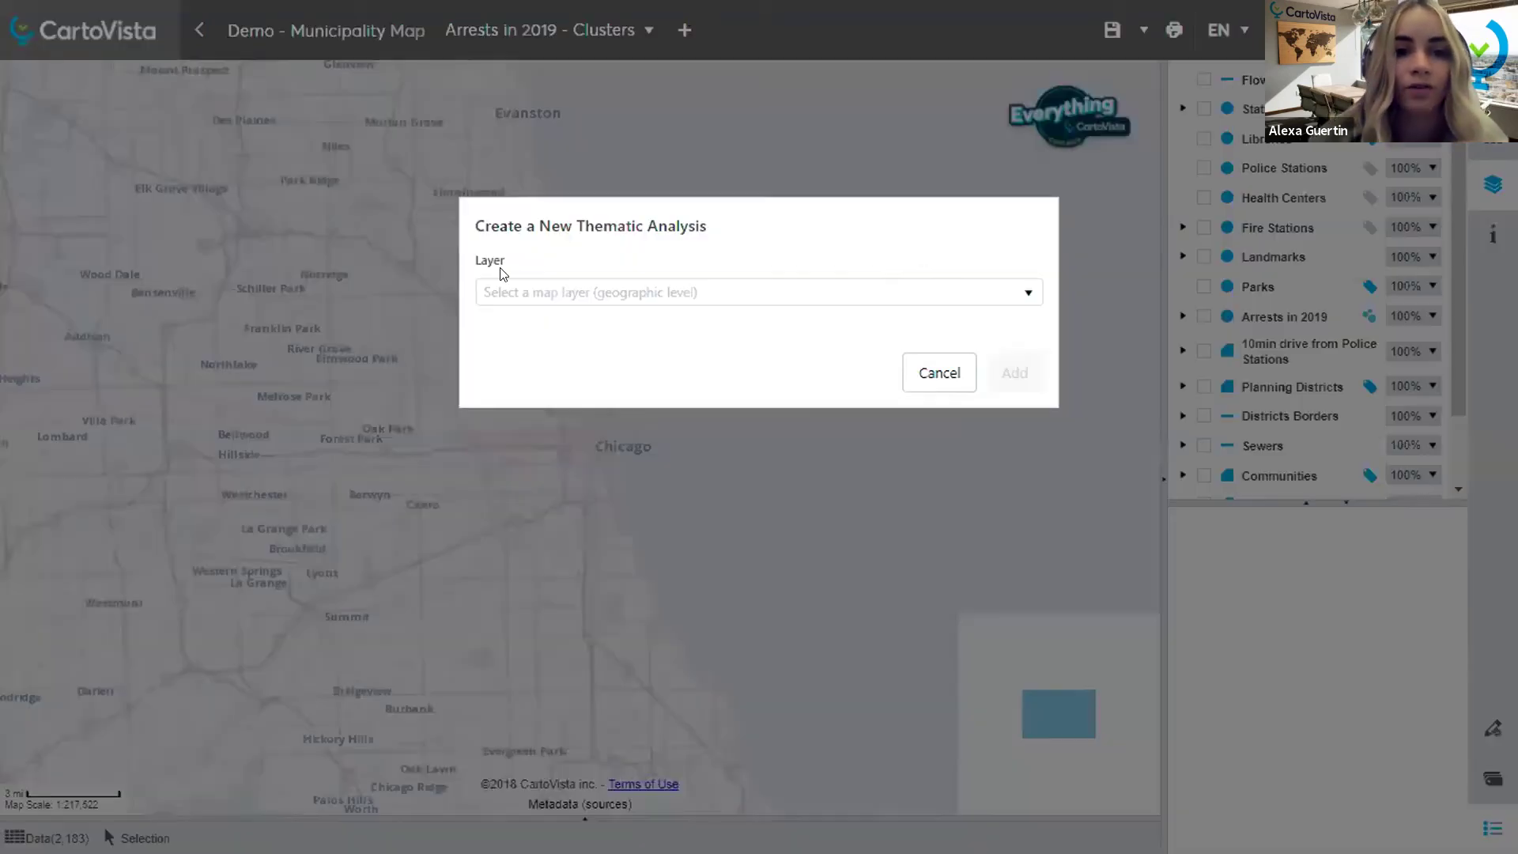
click(514, 292)
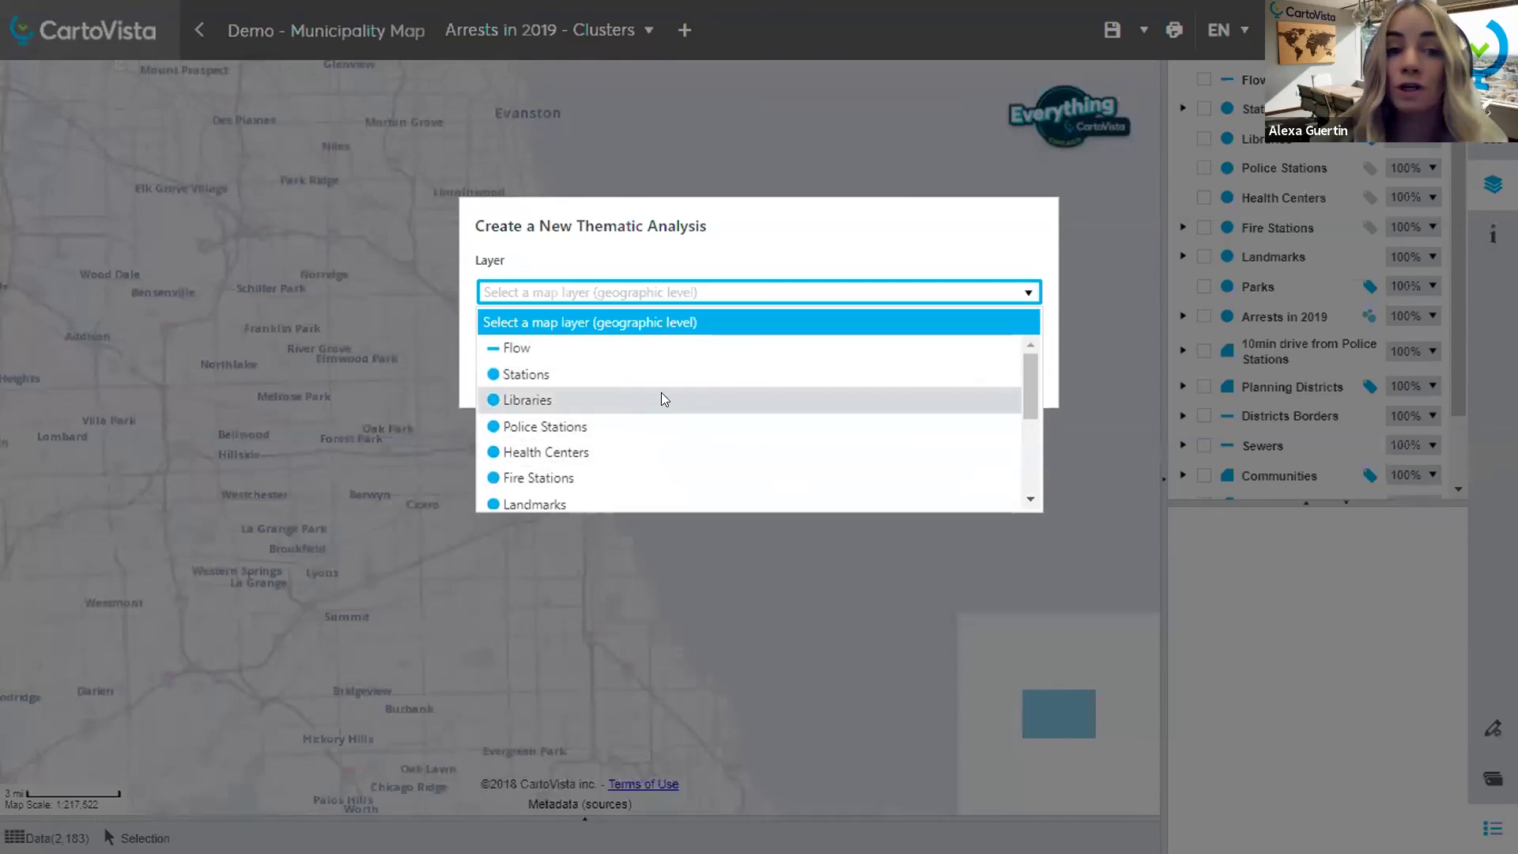
scroll(646, 395, down, 4)
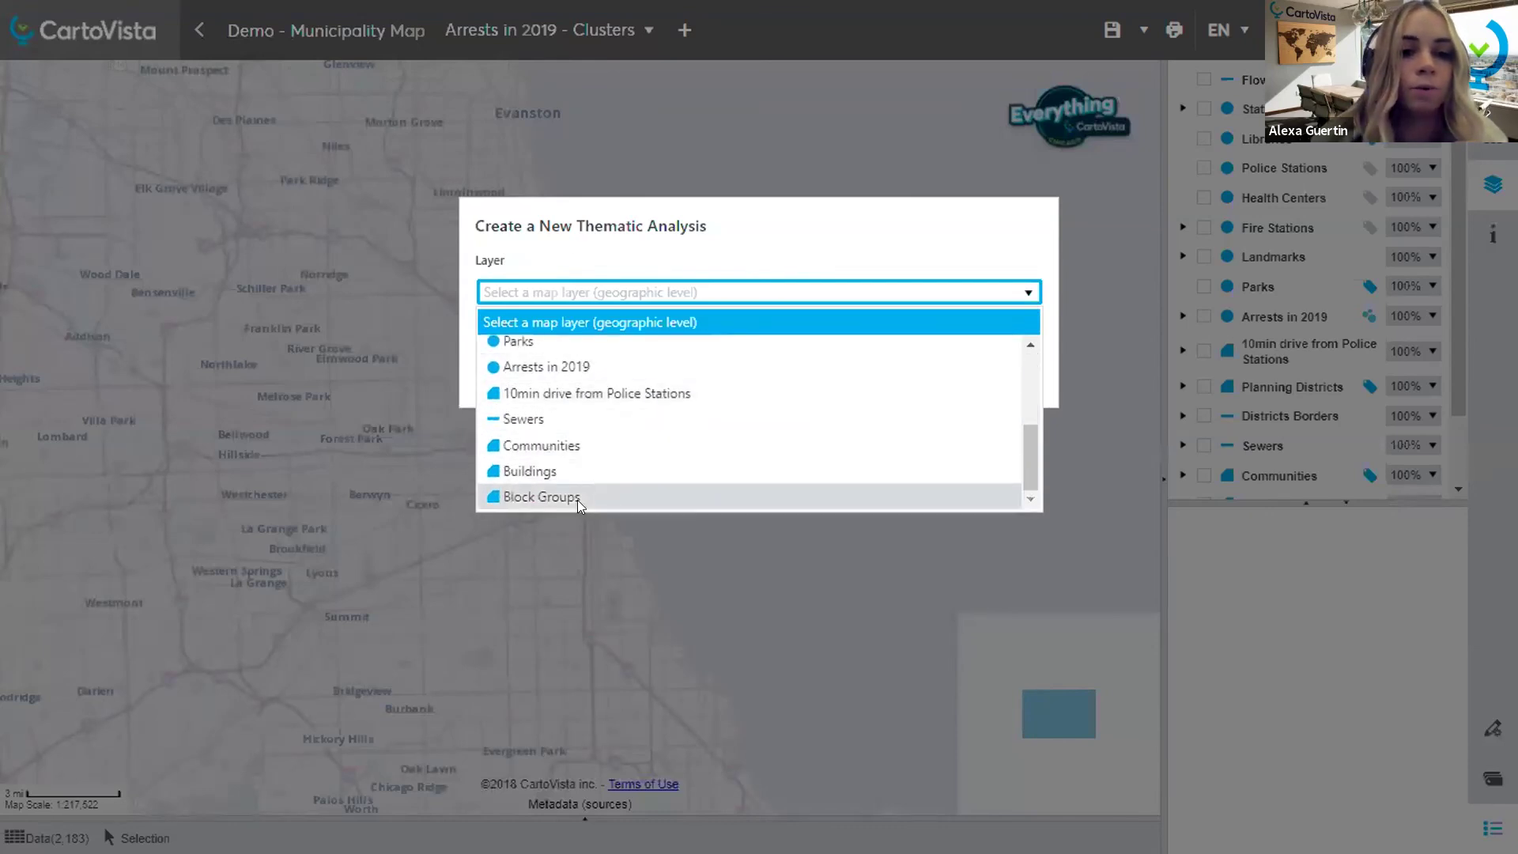
click(569, 498)
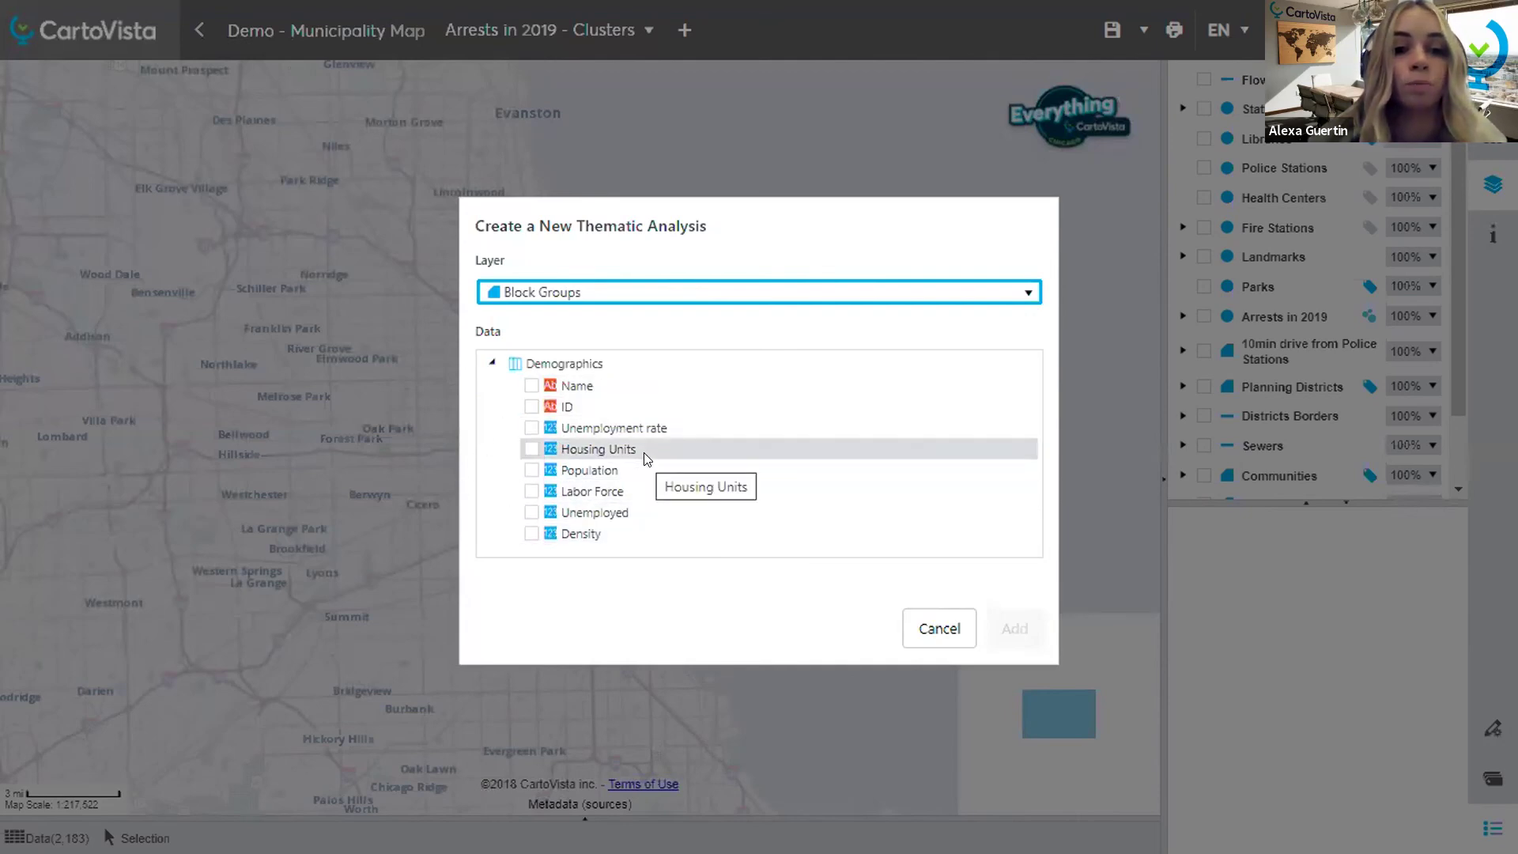
click(625, 429)
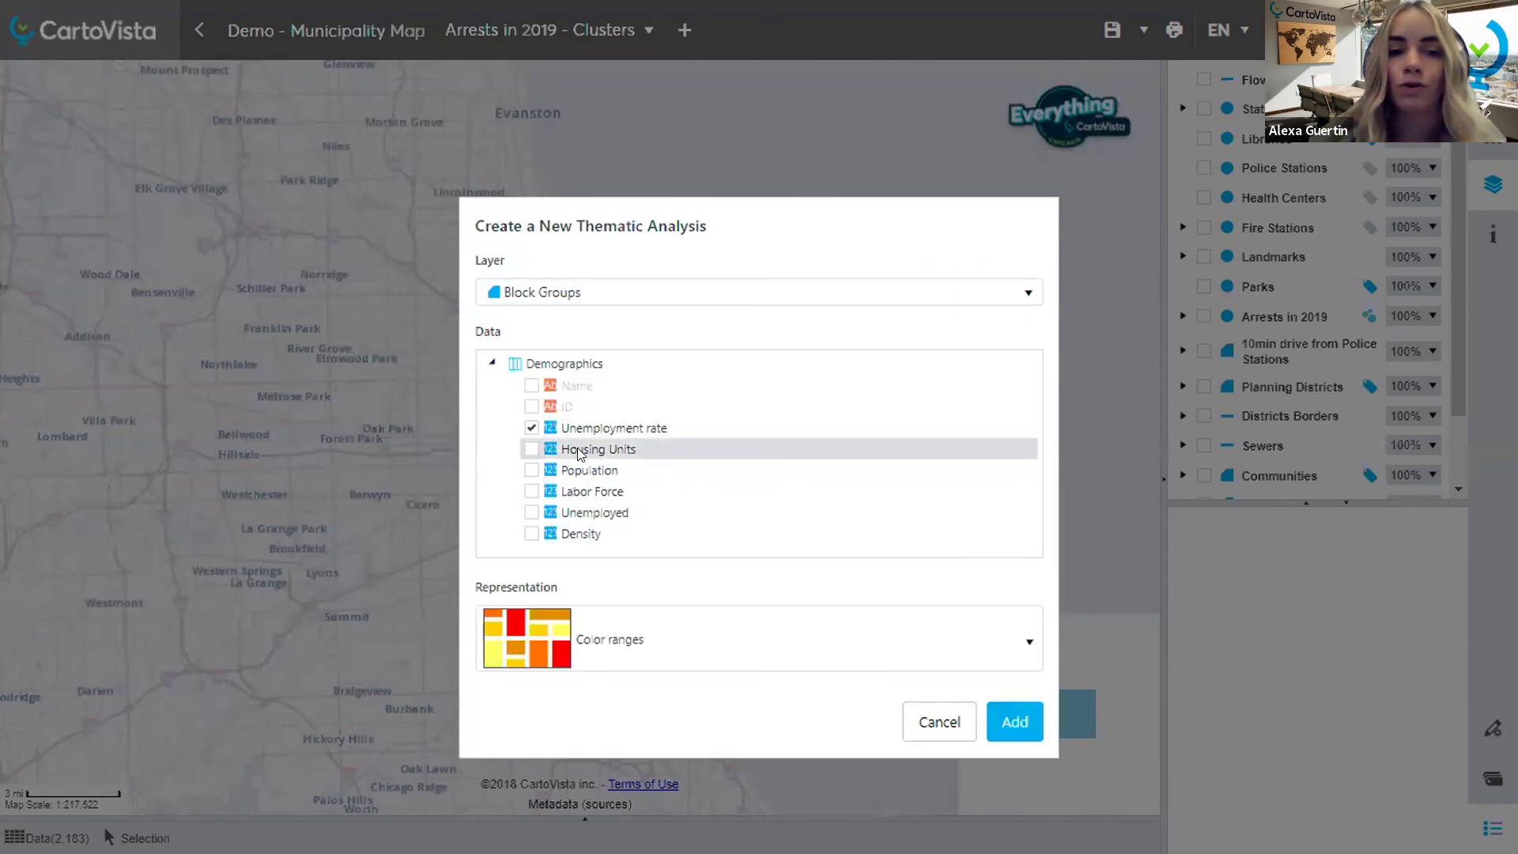
Step: Look through the available representations, keep Color ranges, and add the unemployment analysis to the map
click(670, 635)
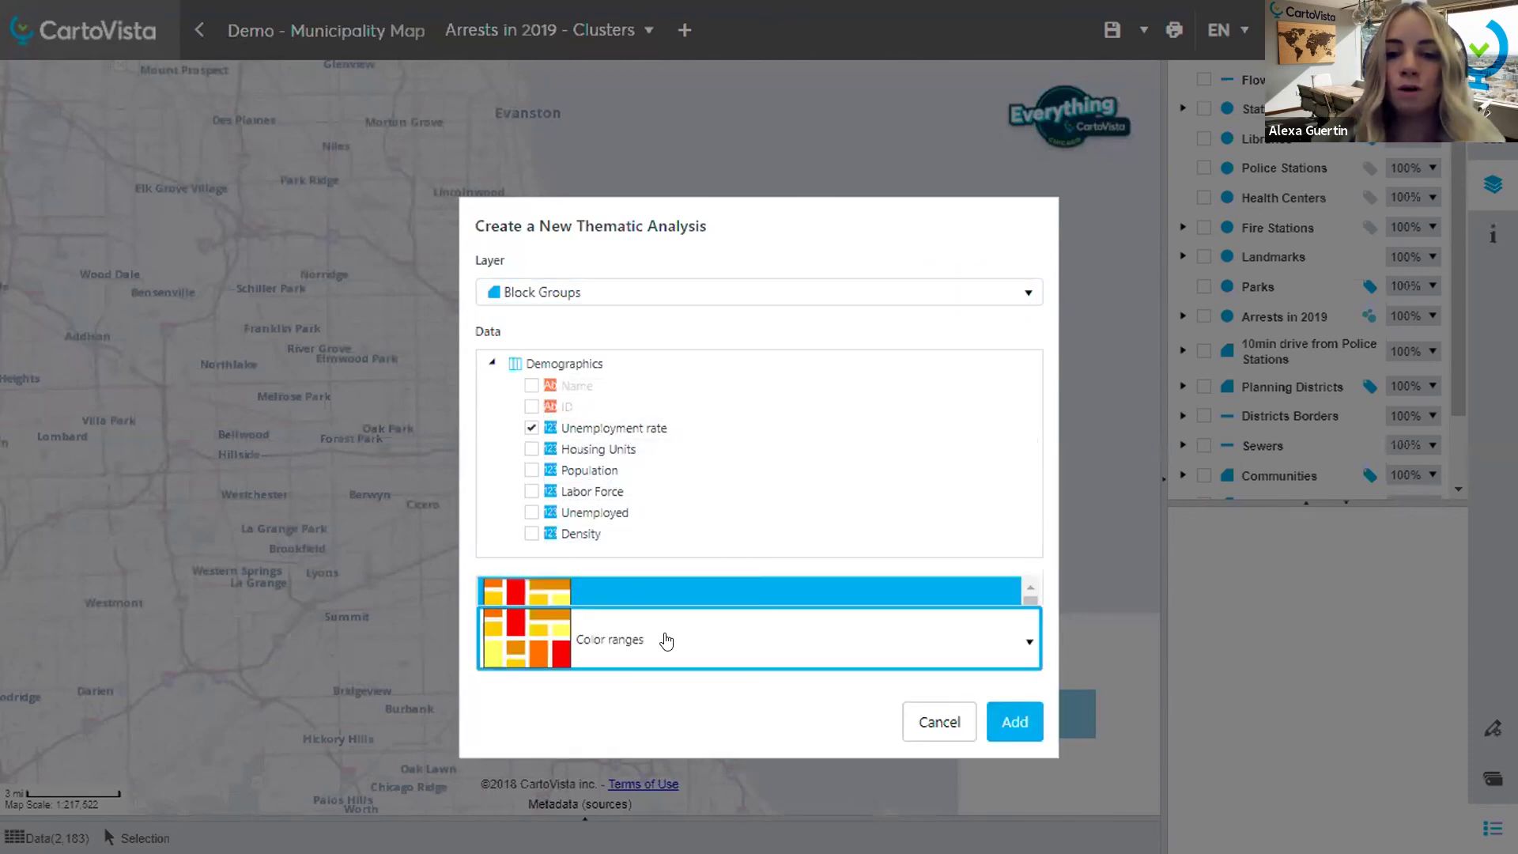
scroll(705, 482, down, 5)
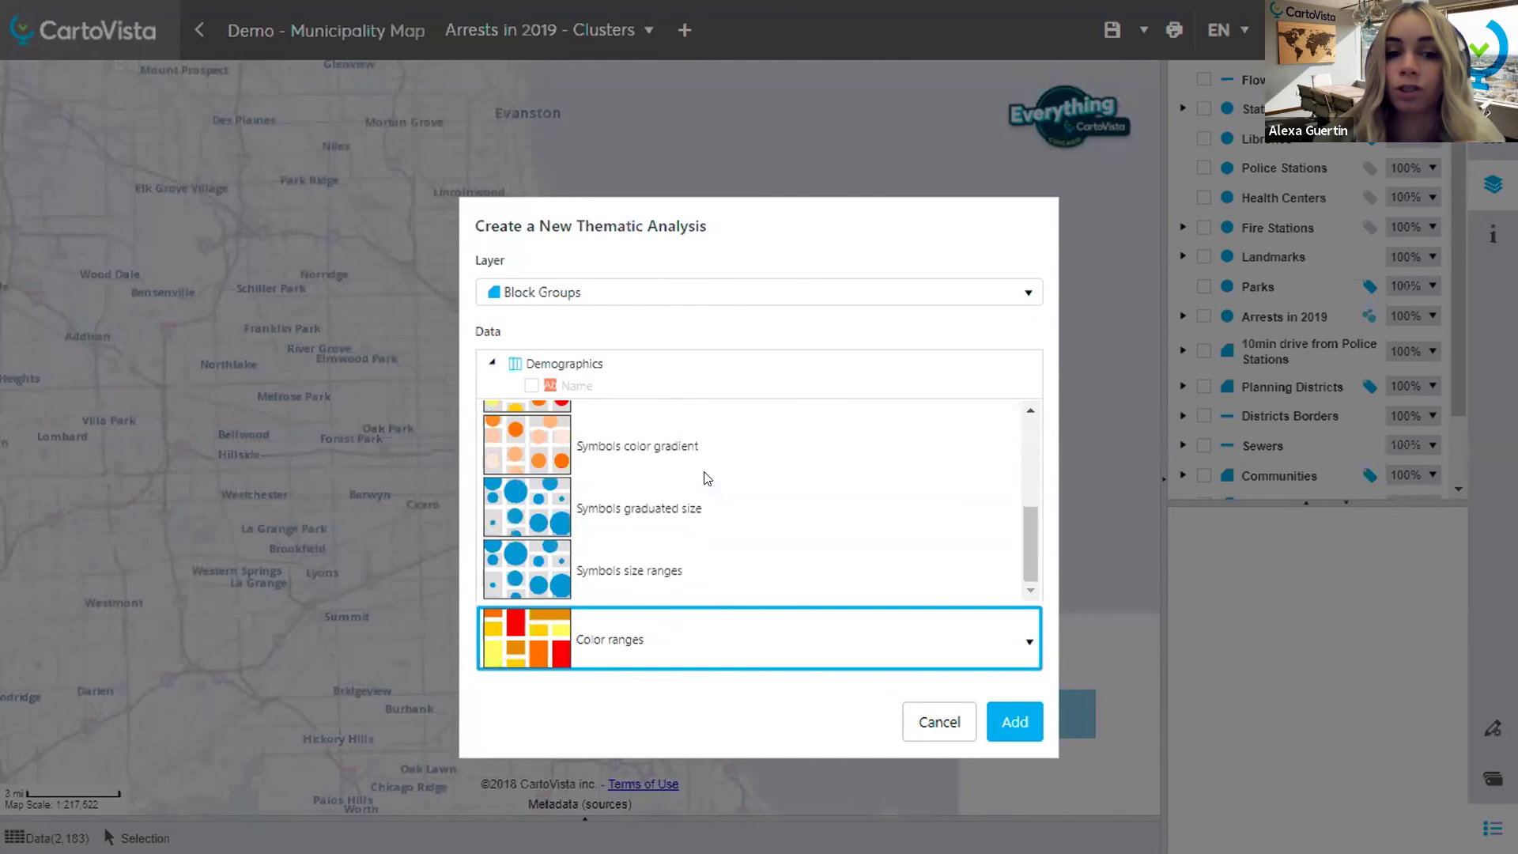
scroll(667, 553, up, 5)
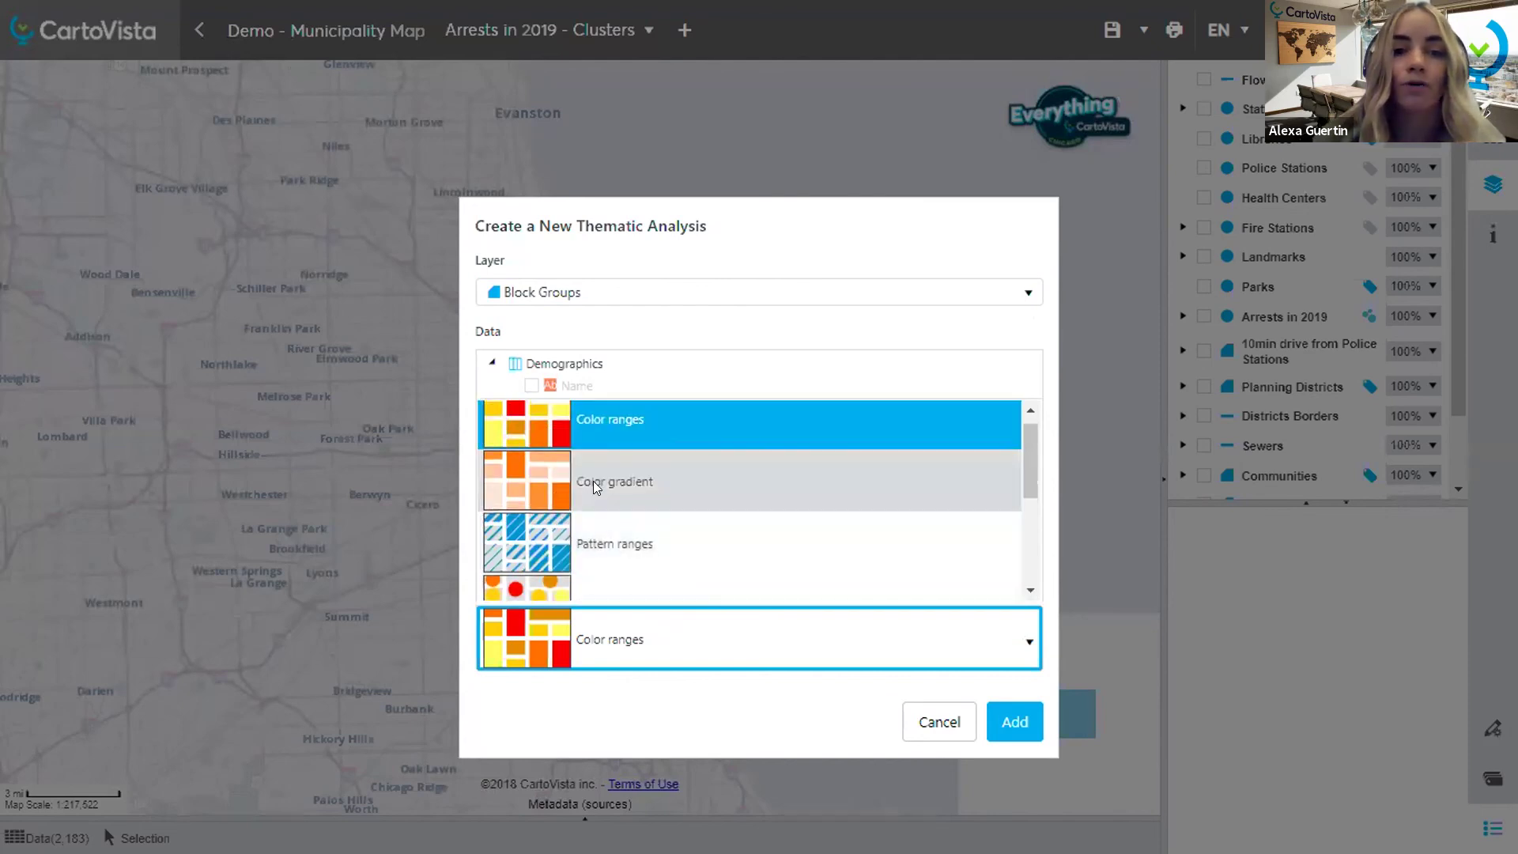
scroll(648, 498, up, 1)
click(873, 435)
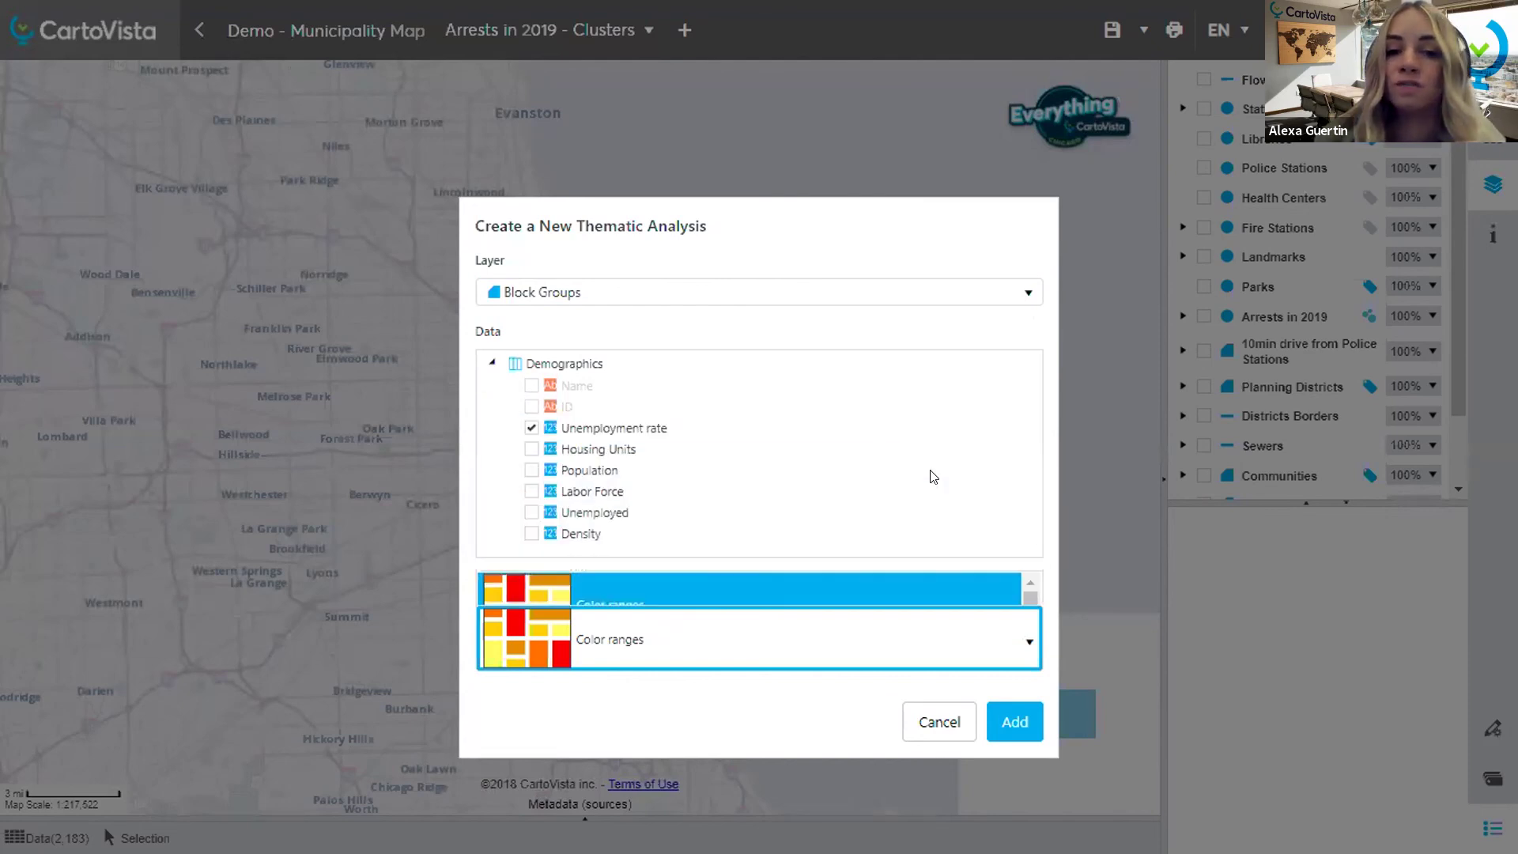
click(1018, 723)
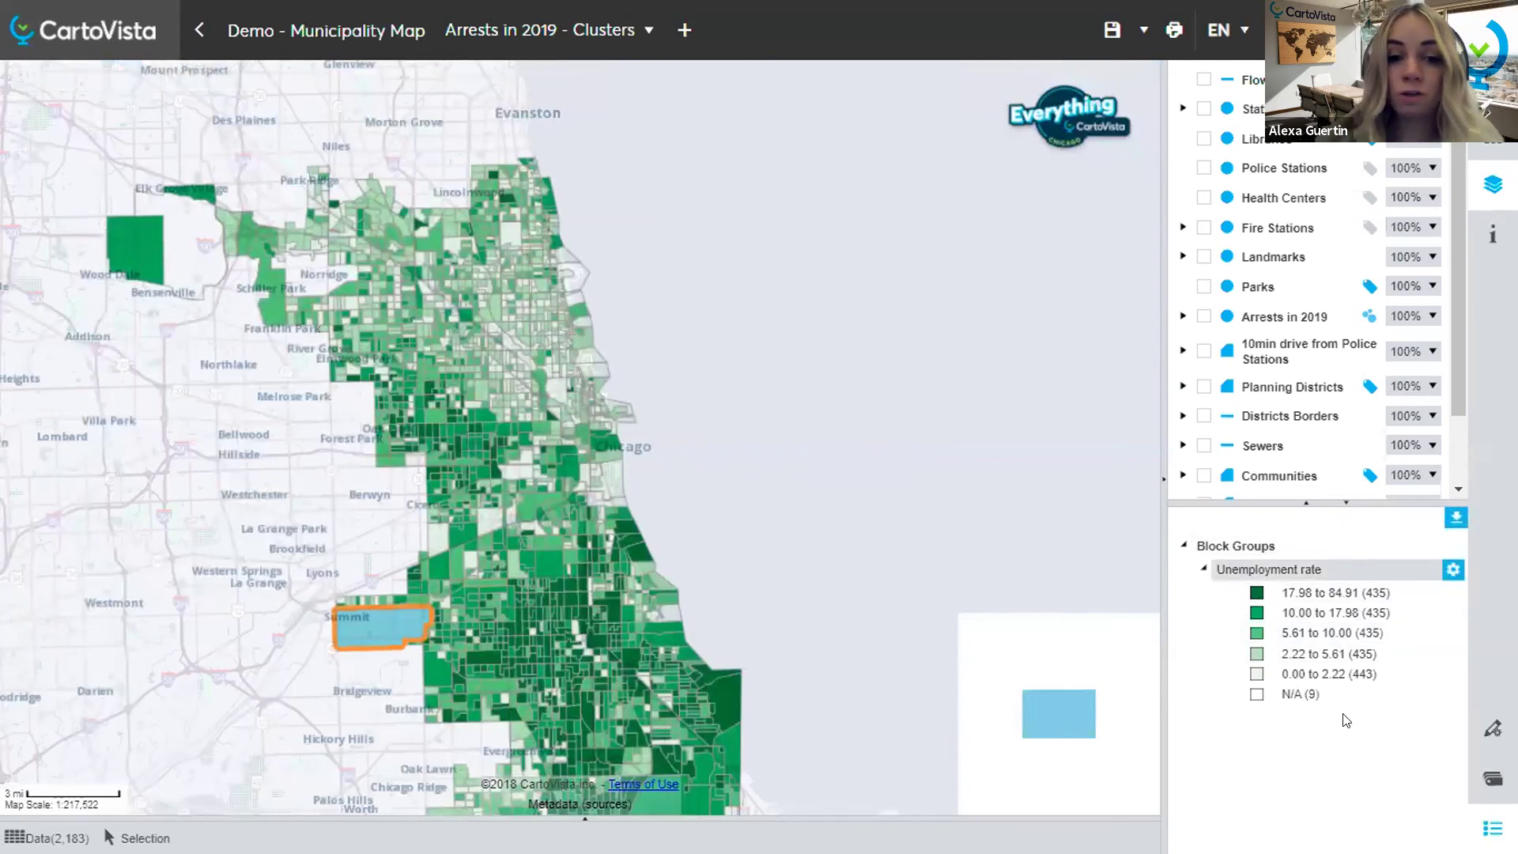
Step: Change the color of the highest unemployment range, 17.98 to 84.91, to dark red #6d0000 in the theme settings
drag(748, 574, 749, 512)
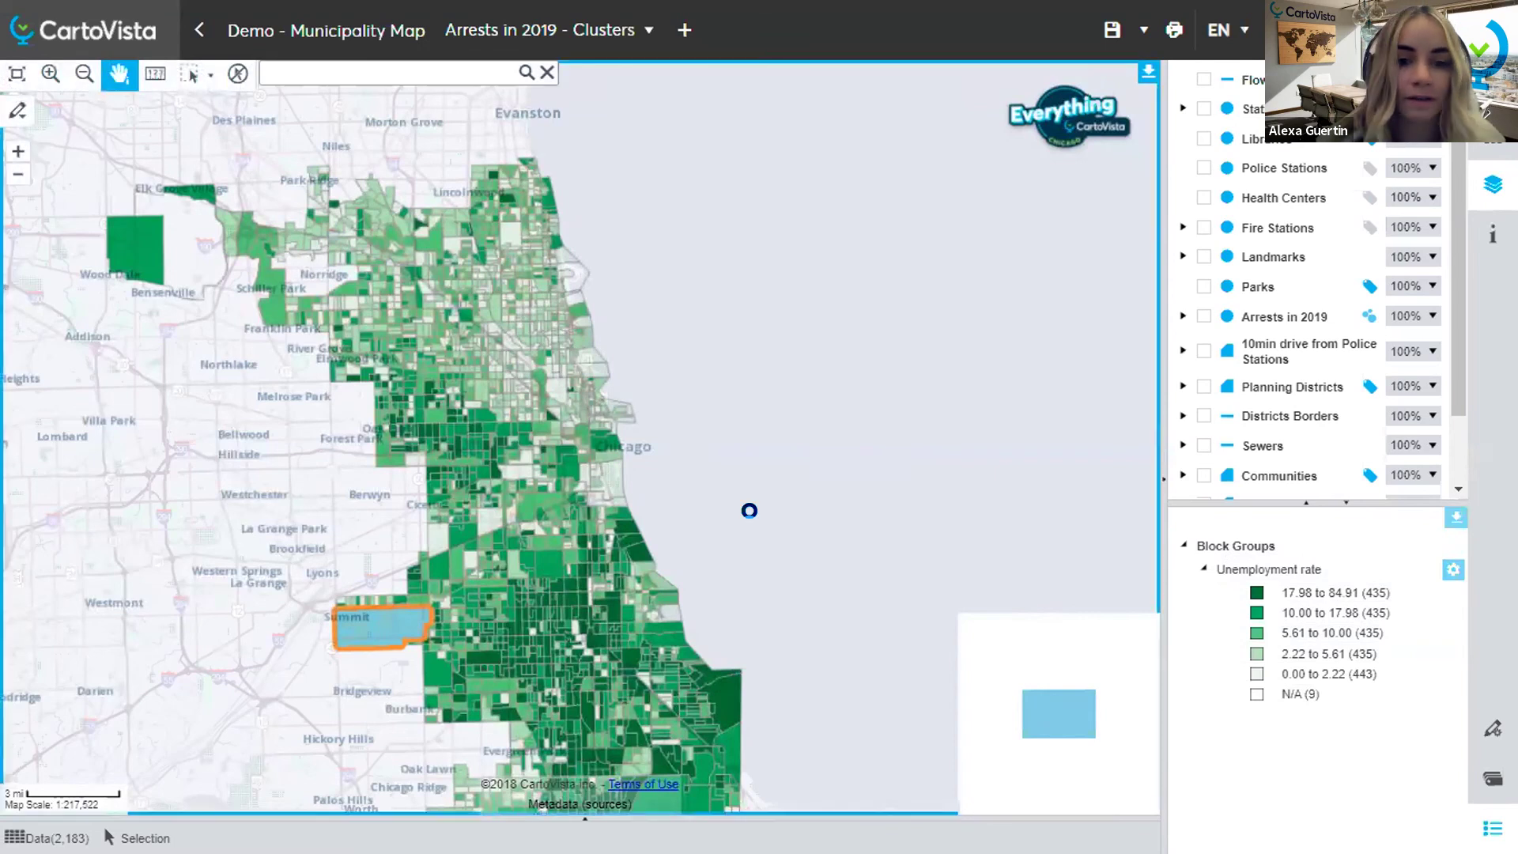
click(1445, 572)
click(1395, 754)
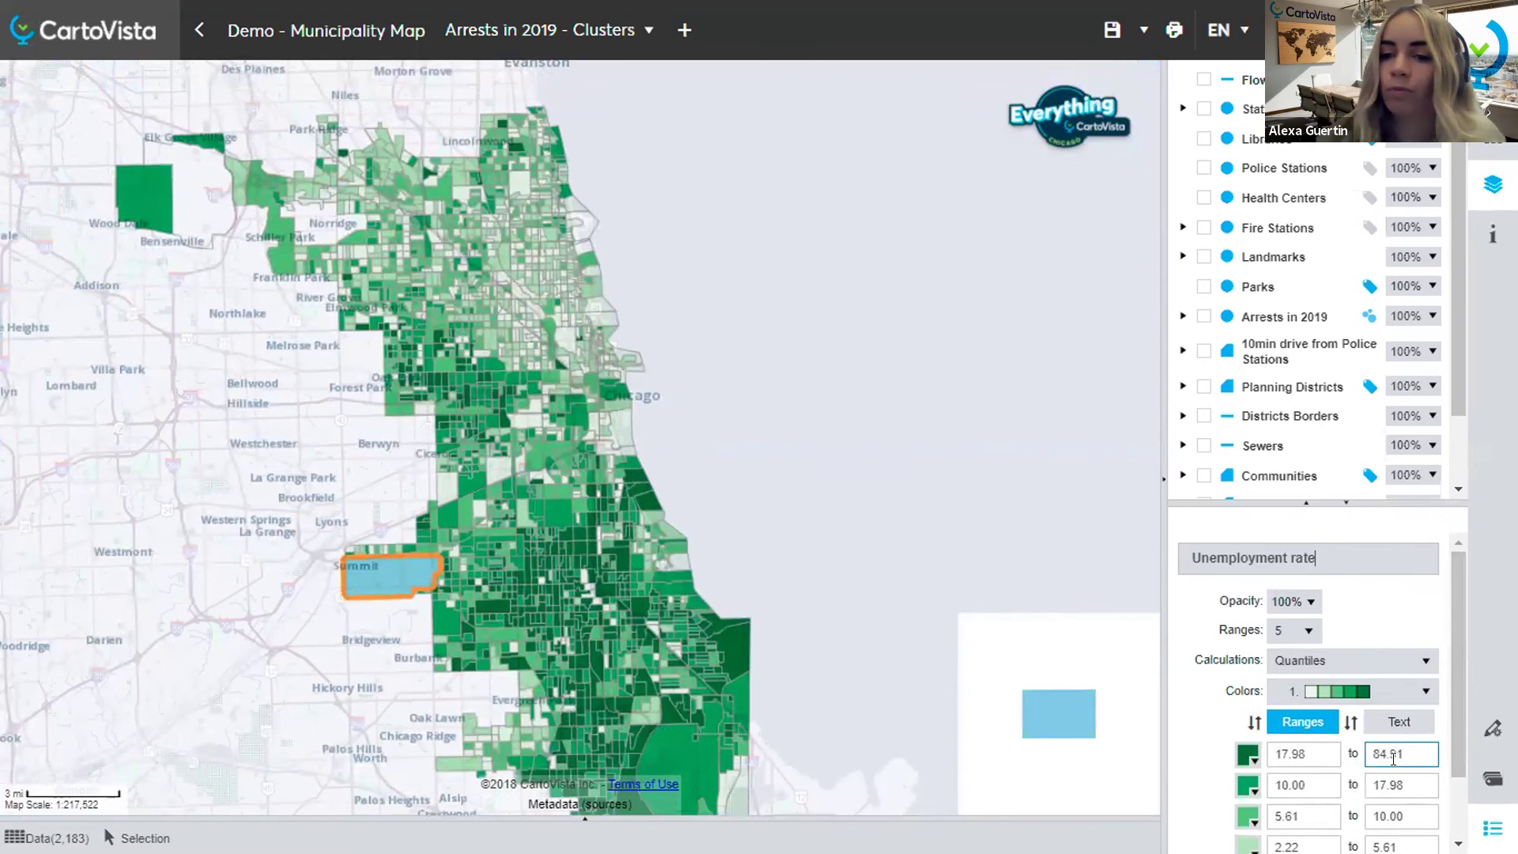
click(1248, 757)
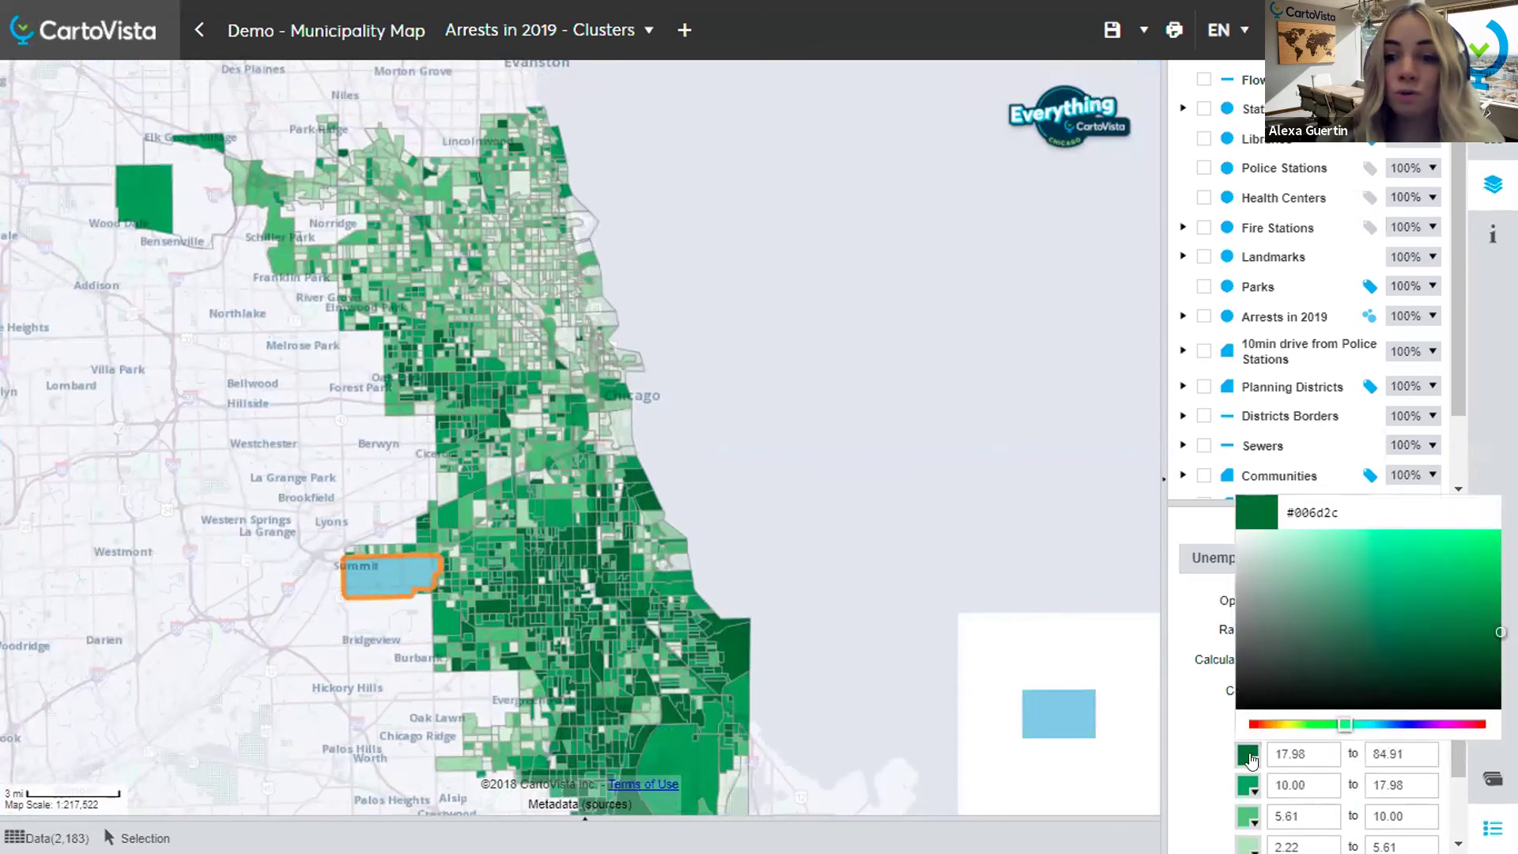
drag(1348, 724, 1233, 723)
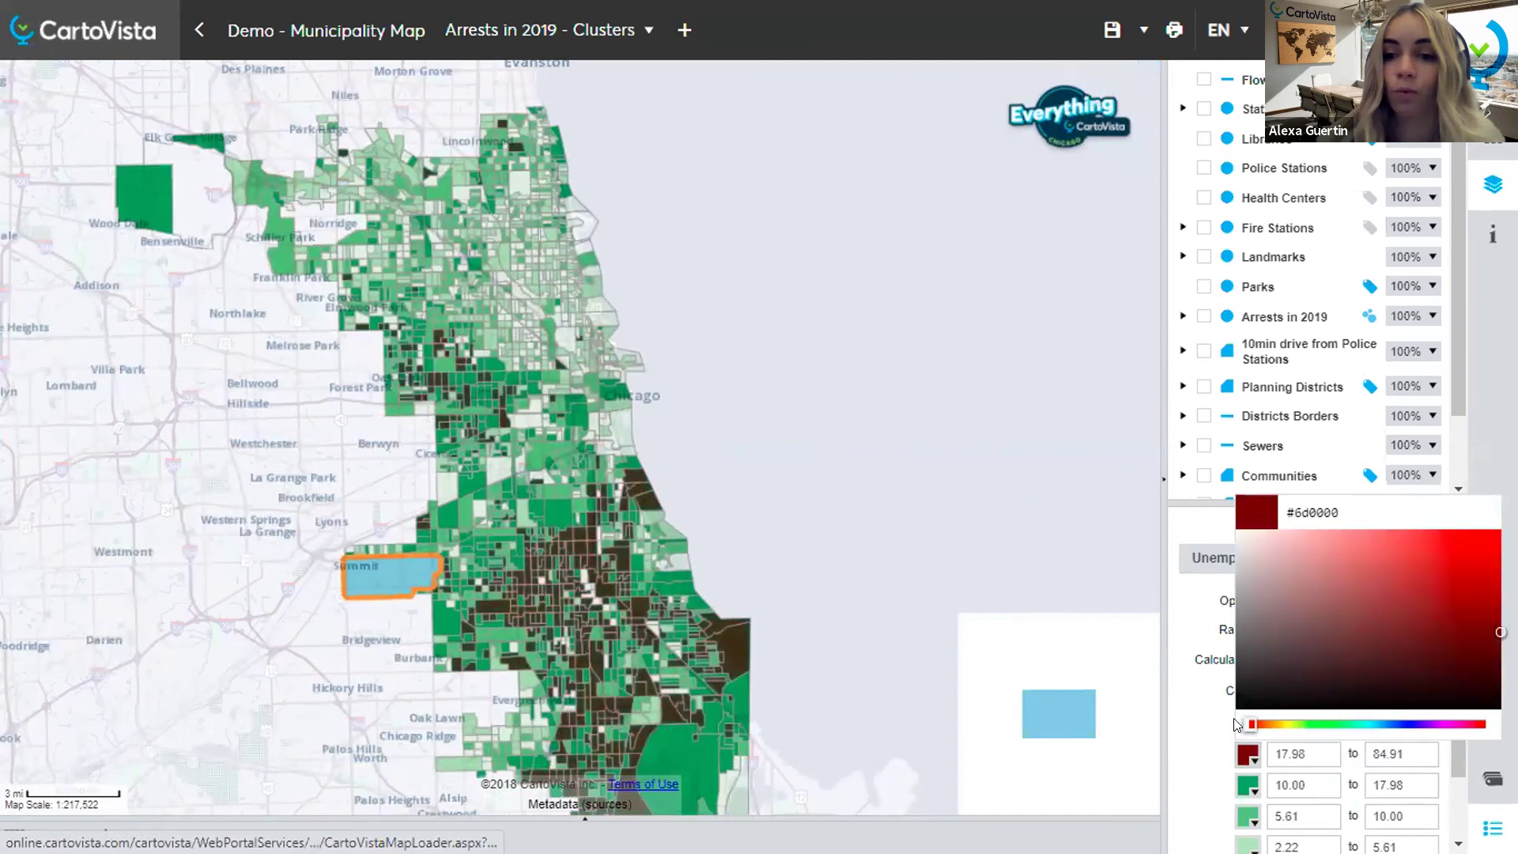
click(1200, 719)
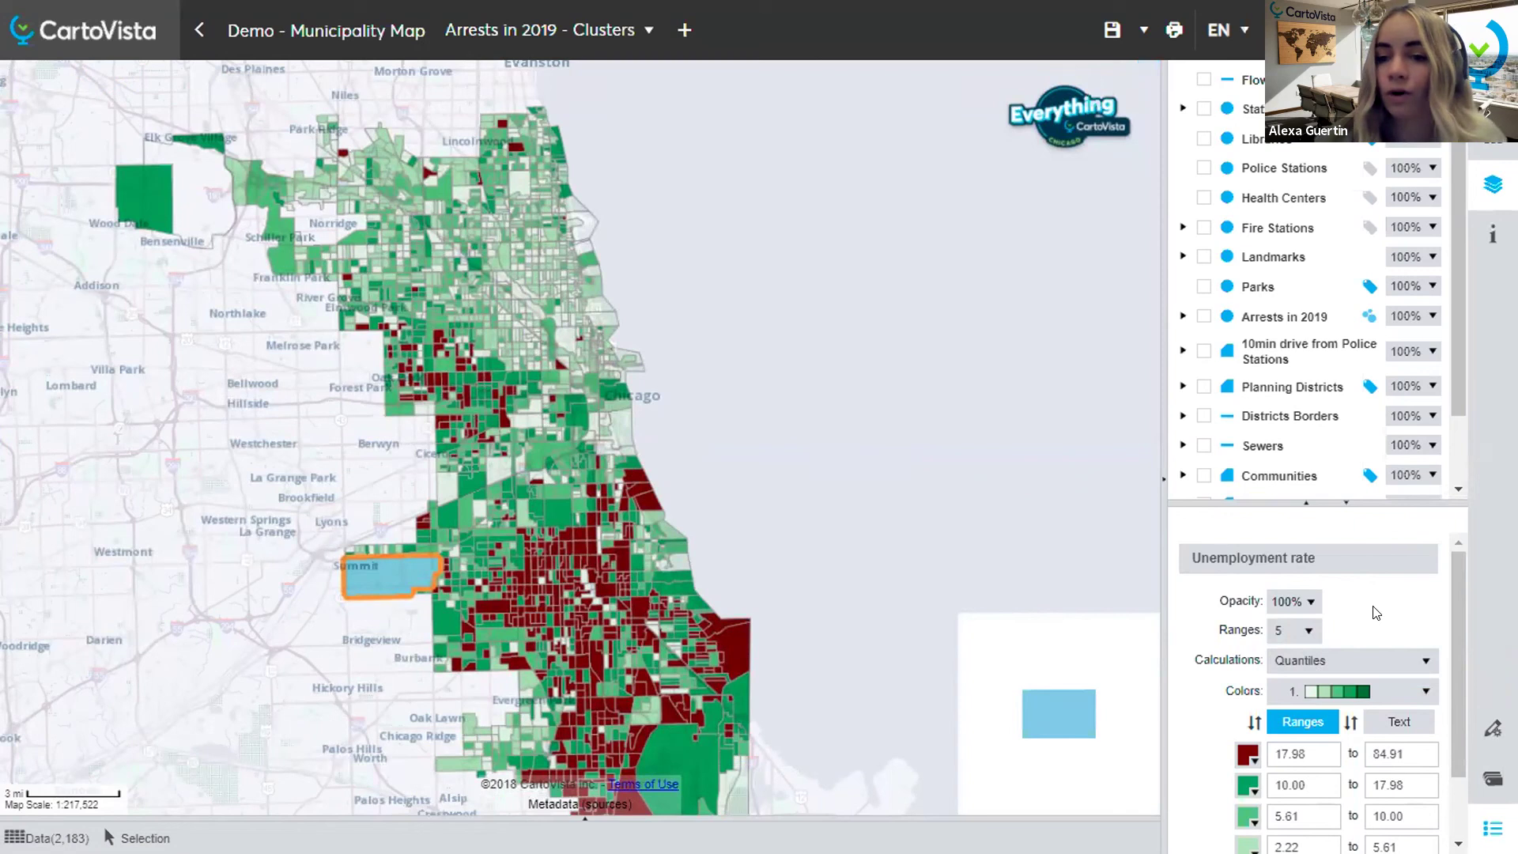
Step: Review the opacity, range count, calculation and color scheme options without changing them, and apply the Unemployment rate theme settings
click(1290, 602)
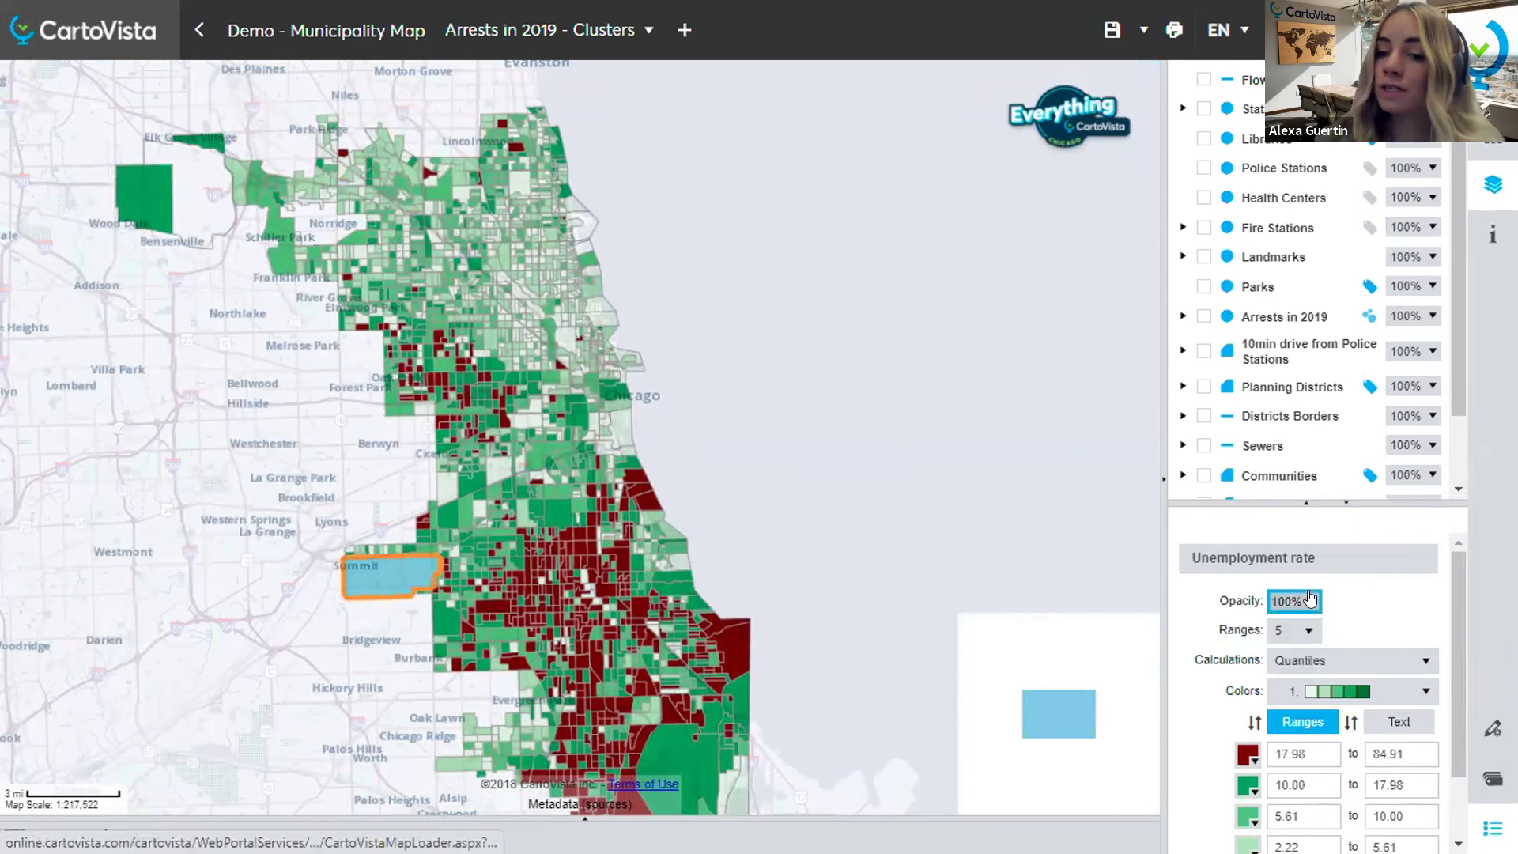
click(1291, 631)
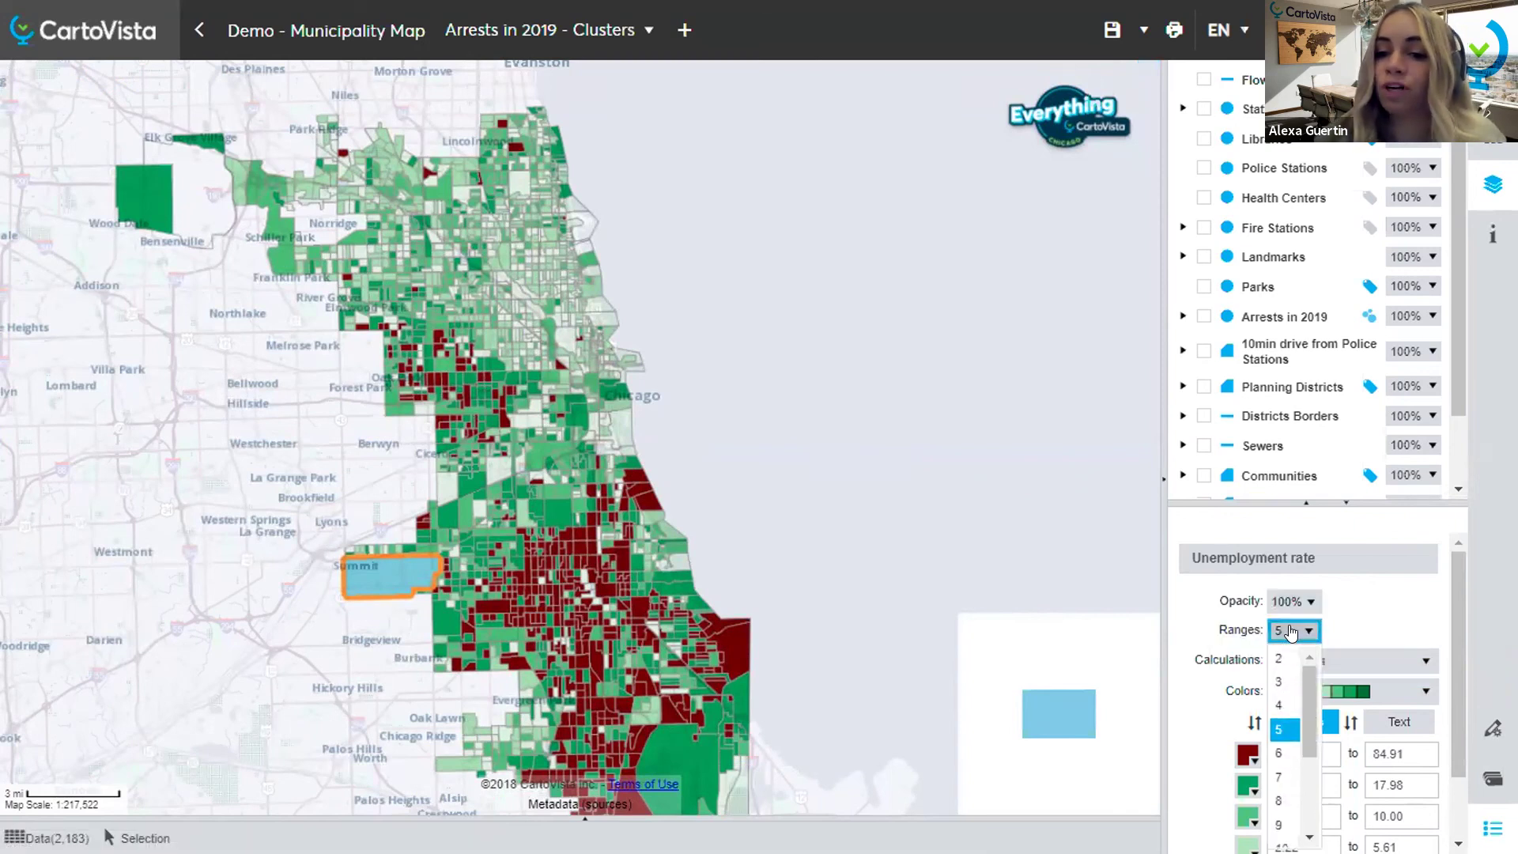
click(1393, 635)
scroll(1462, 609, down, 1)
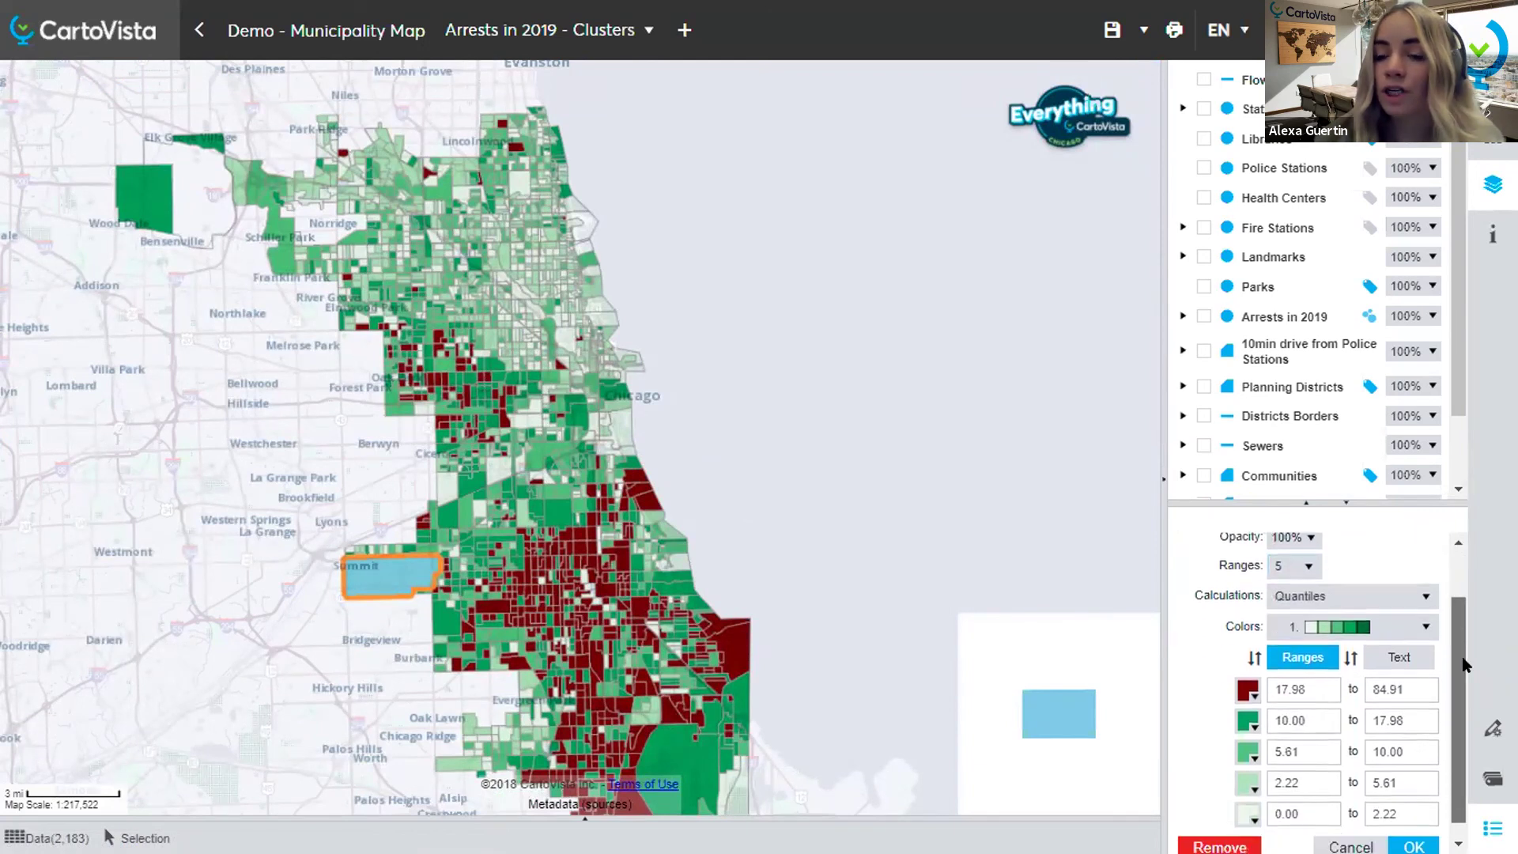
click(1410, 600)
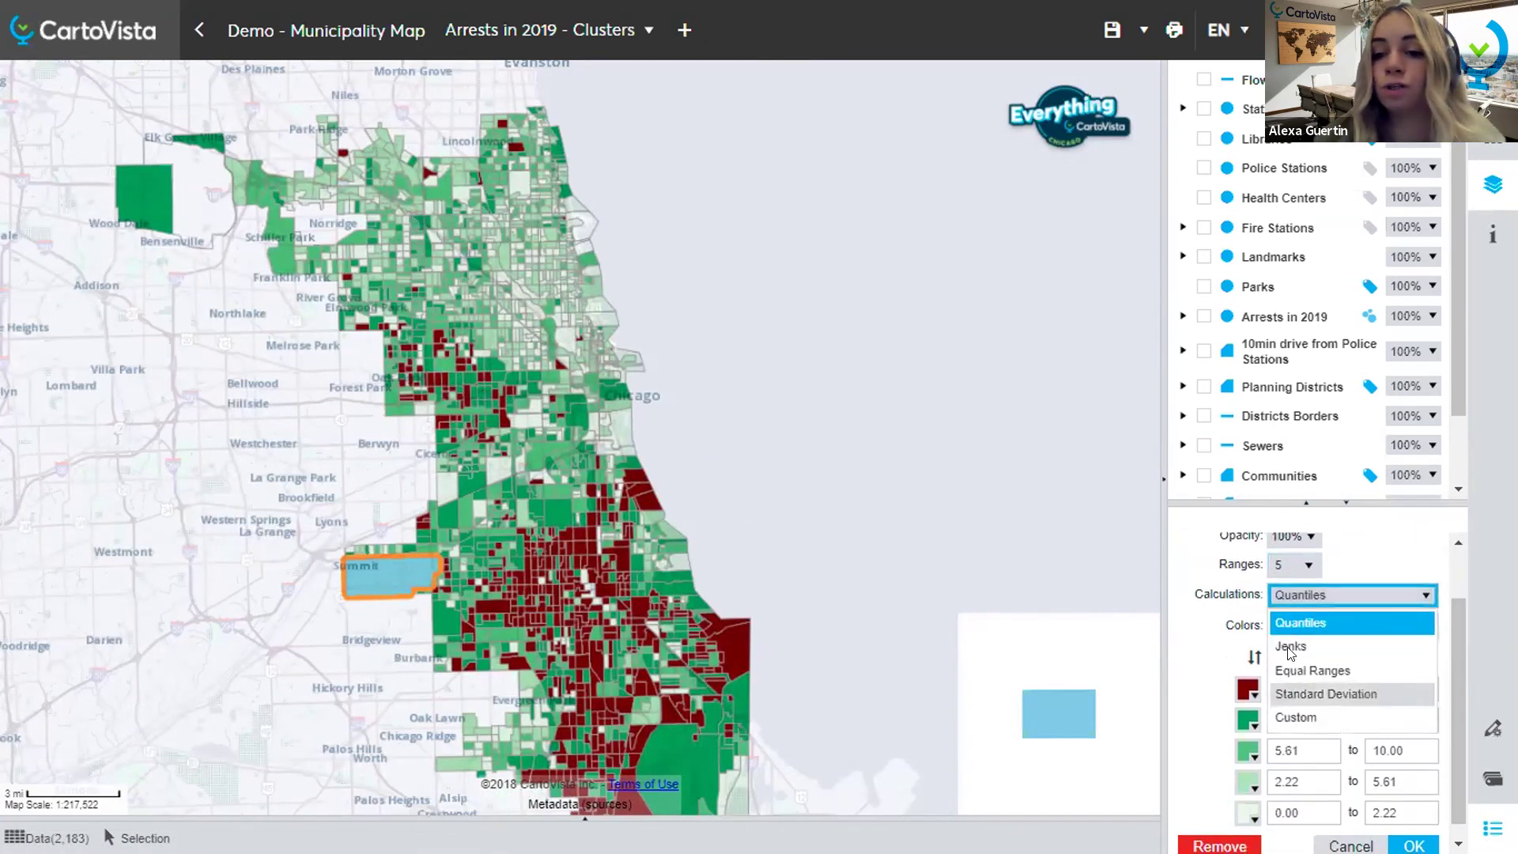
click(1378, 548)
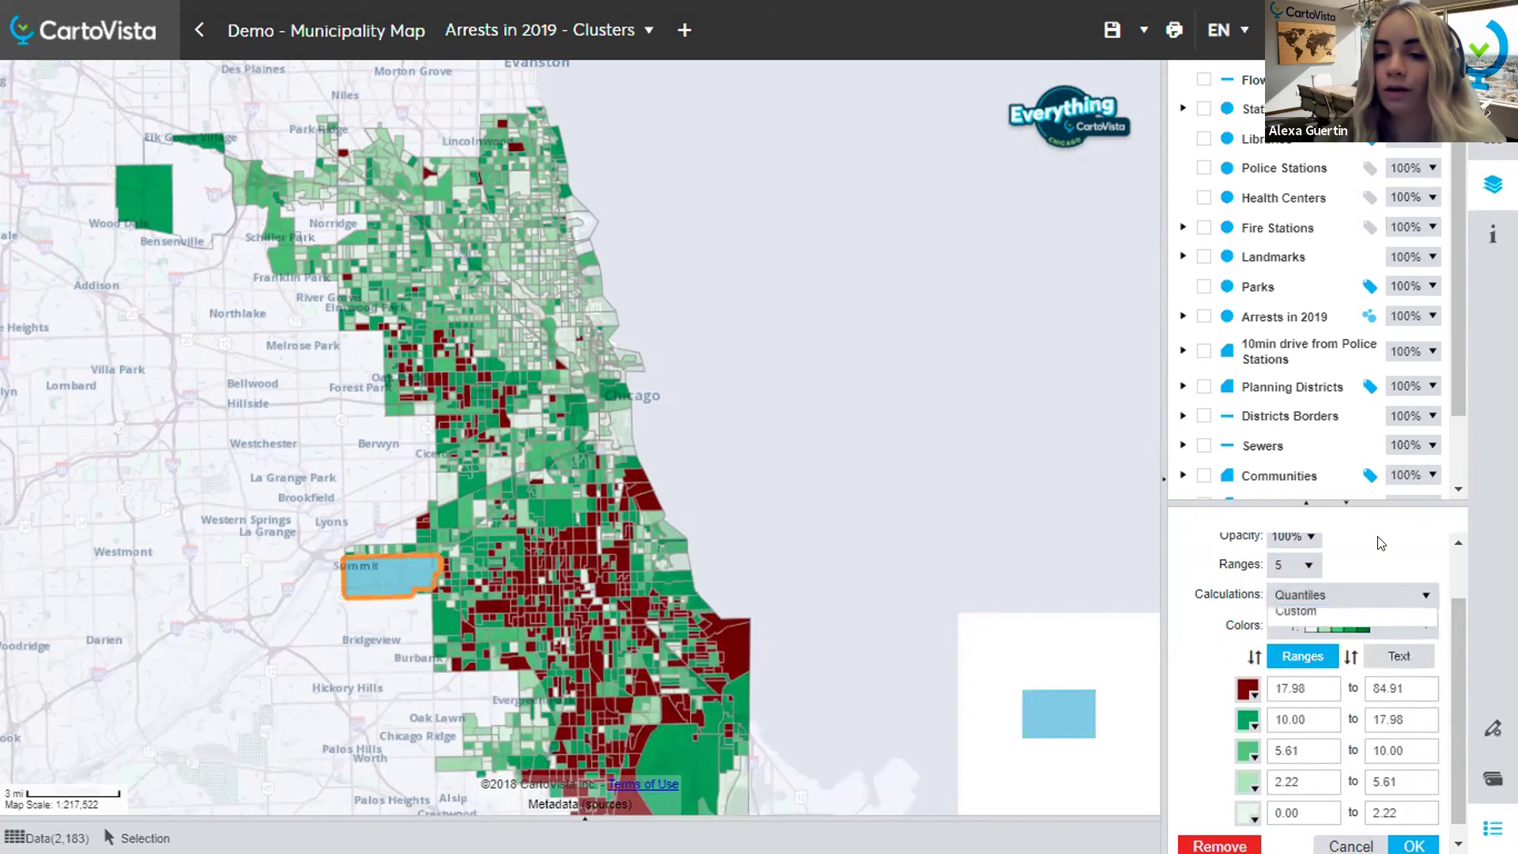
click(1422, 623)
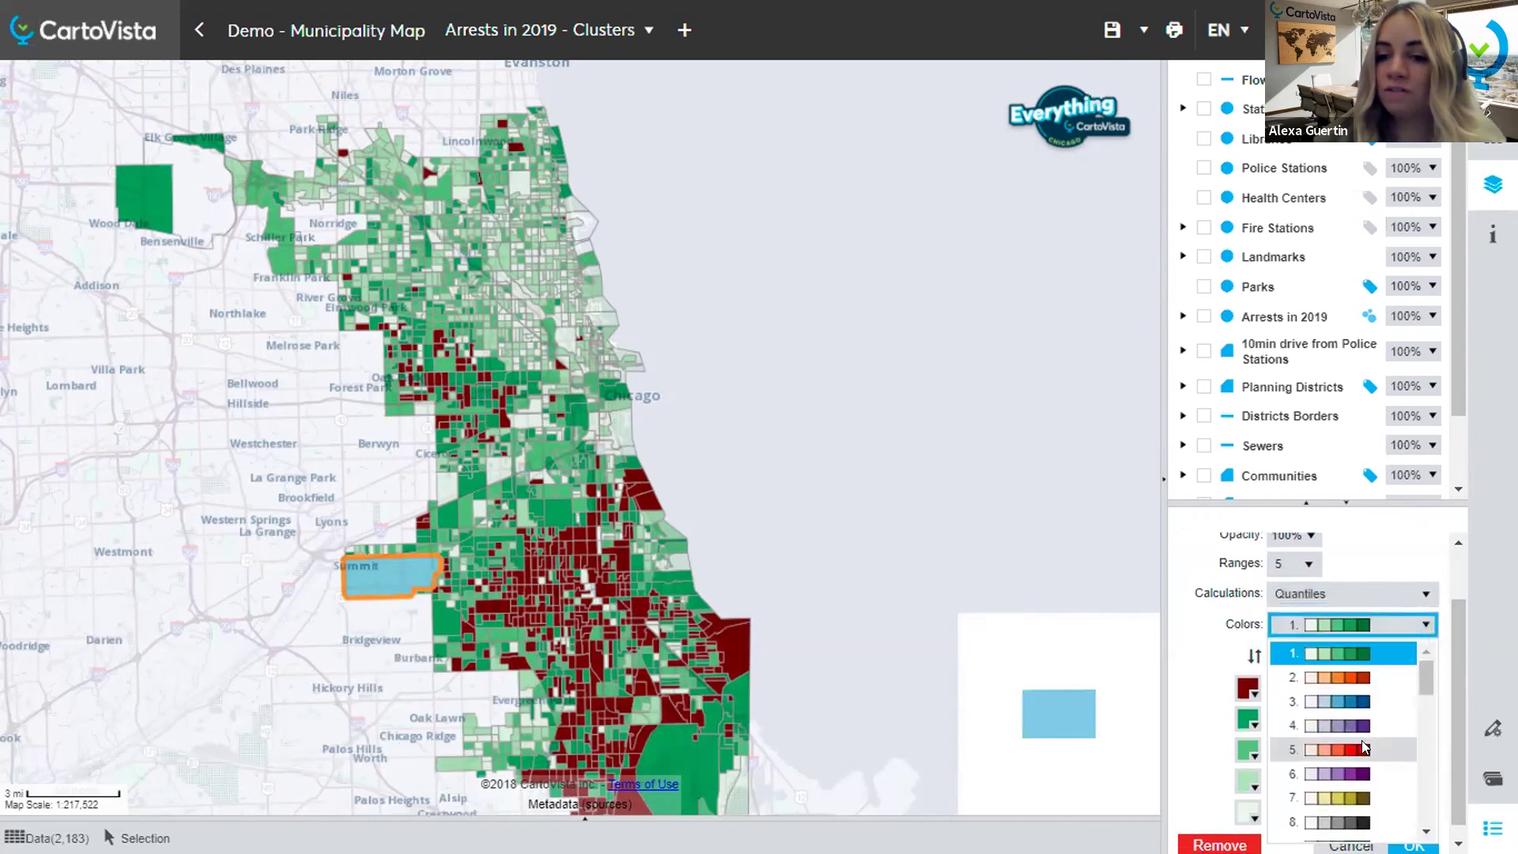
drag(1426, 675, 1412, 631)
scroll(1428, 755, down, 3)
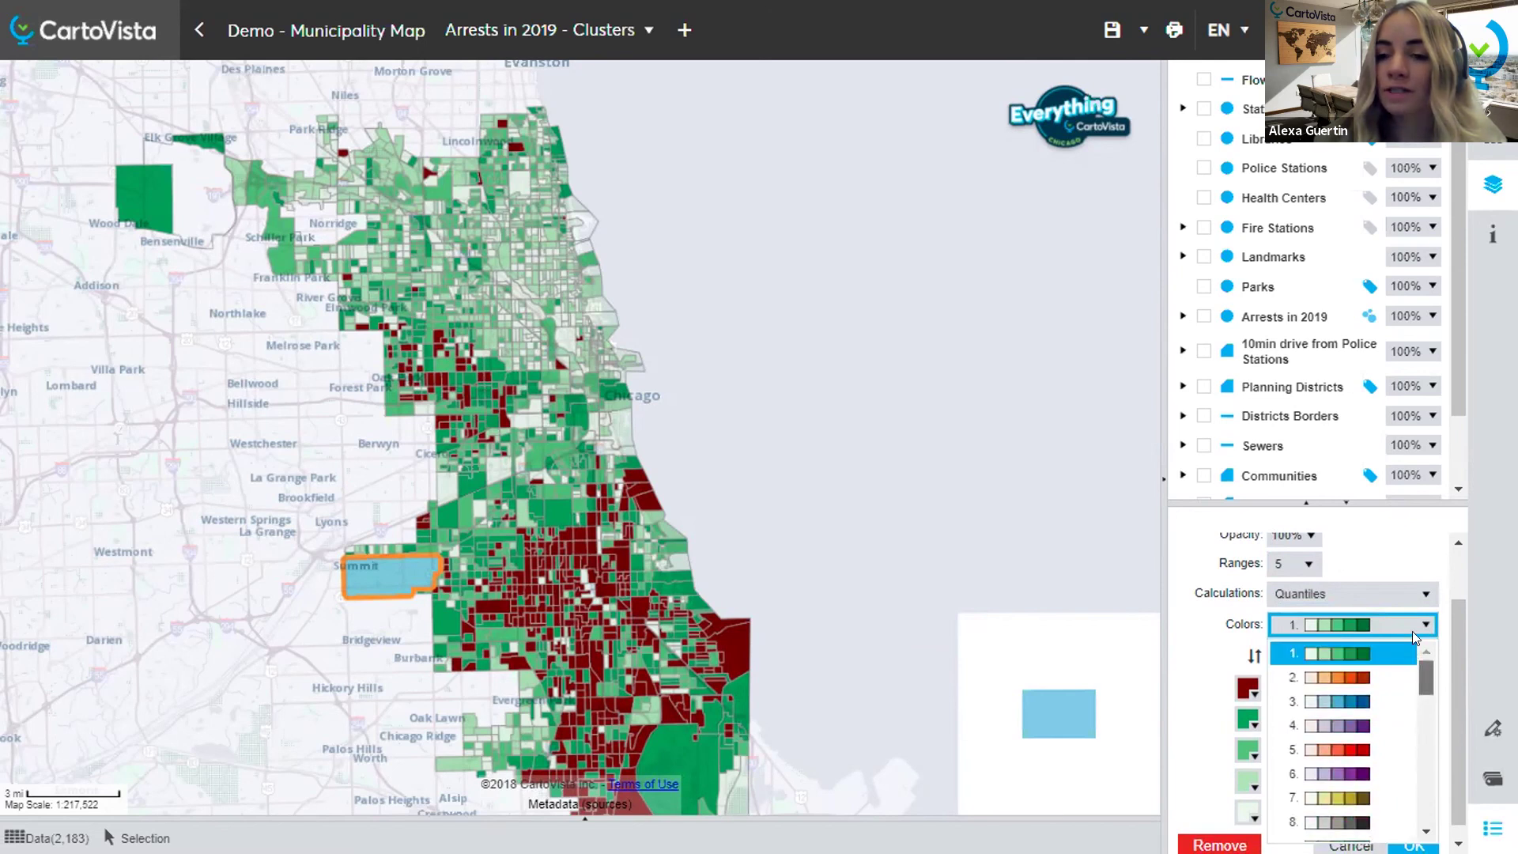
click(1413, 551)
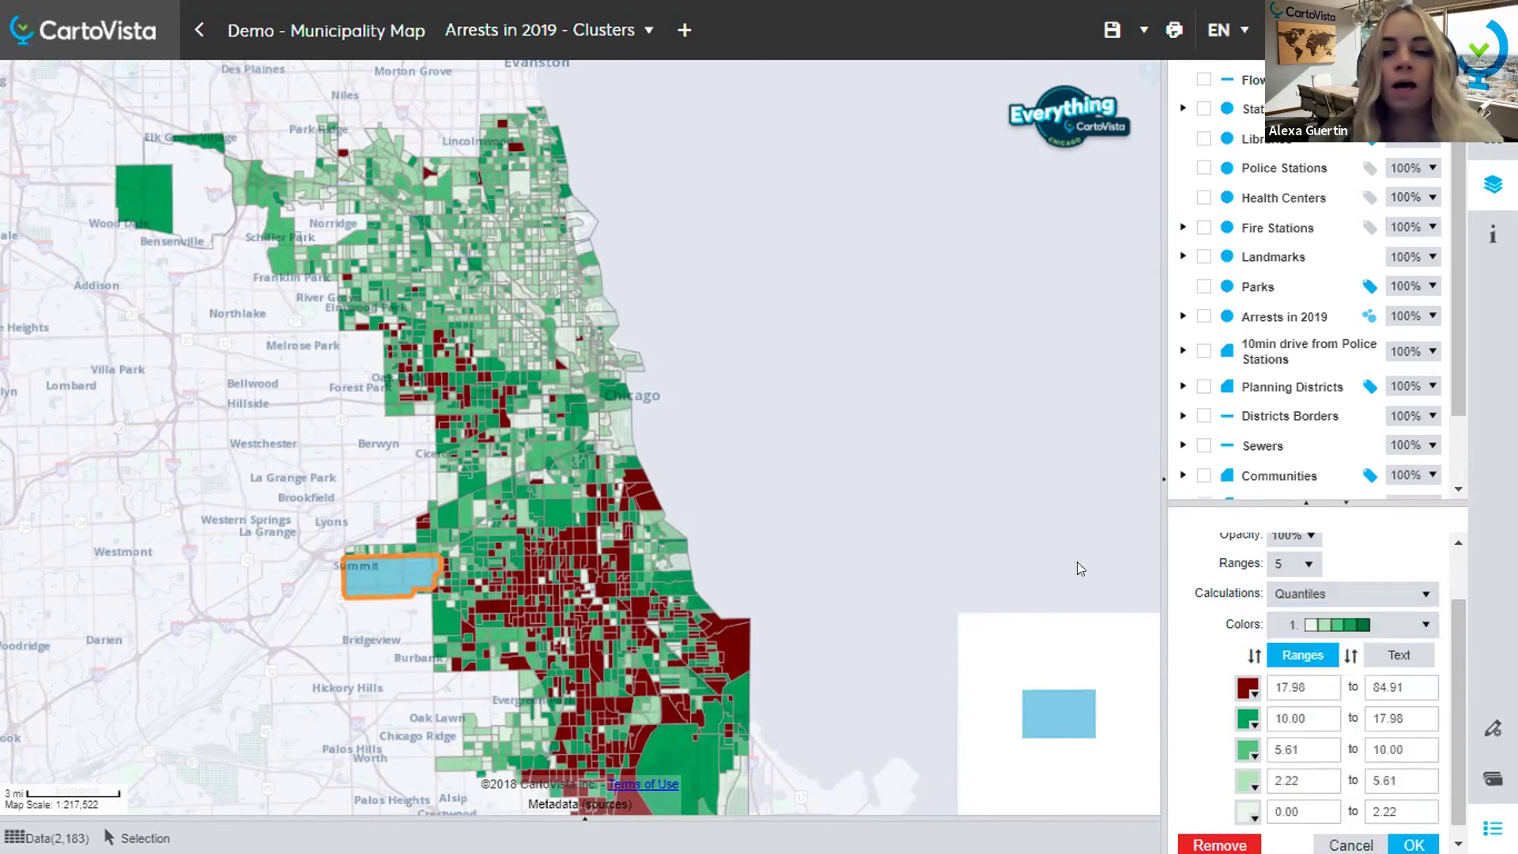
click(1414, 844)
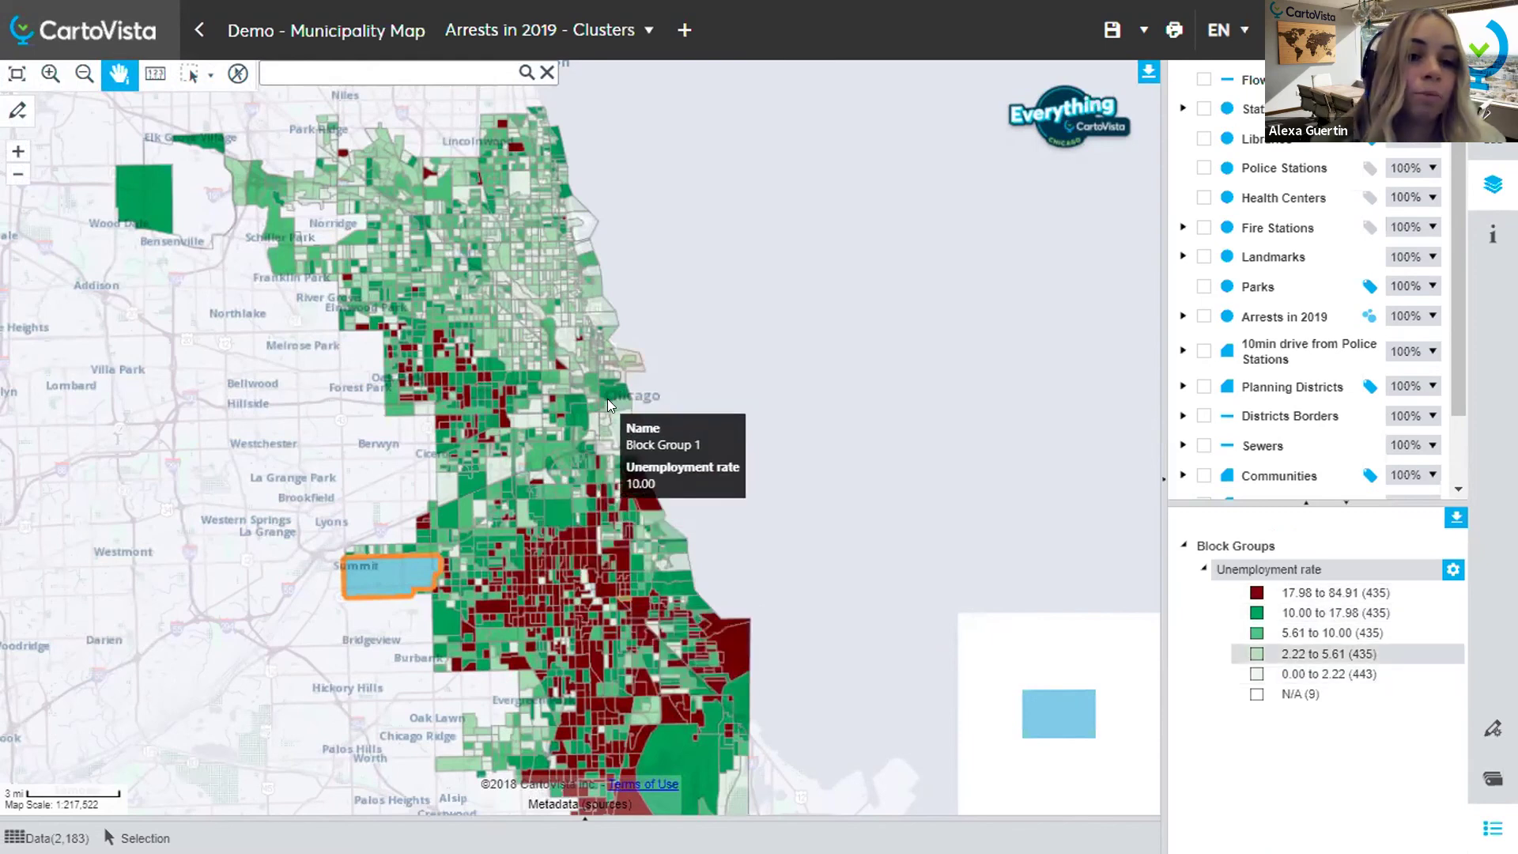
Step: Add a text annotation on the lake just east of the Chicago label, reading the presenter's first name followed by "was here"
scroll(609, 402, up, 1)
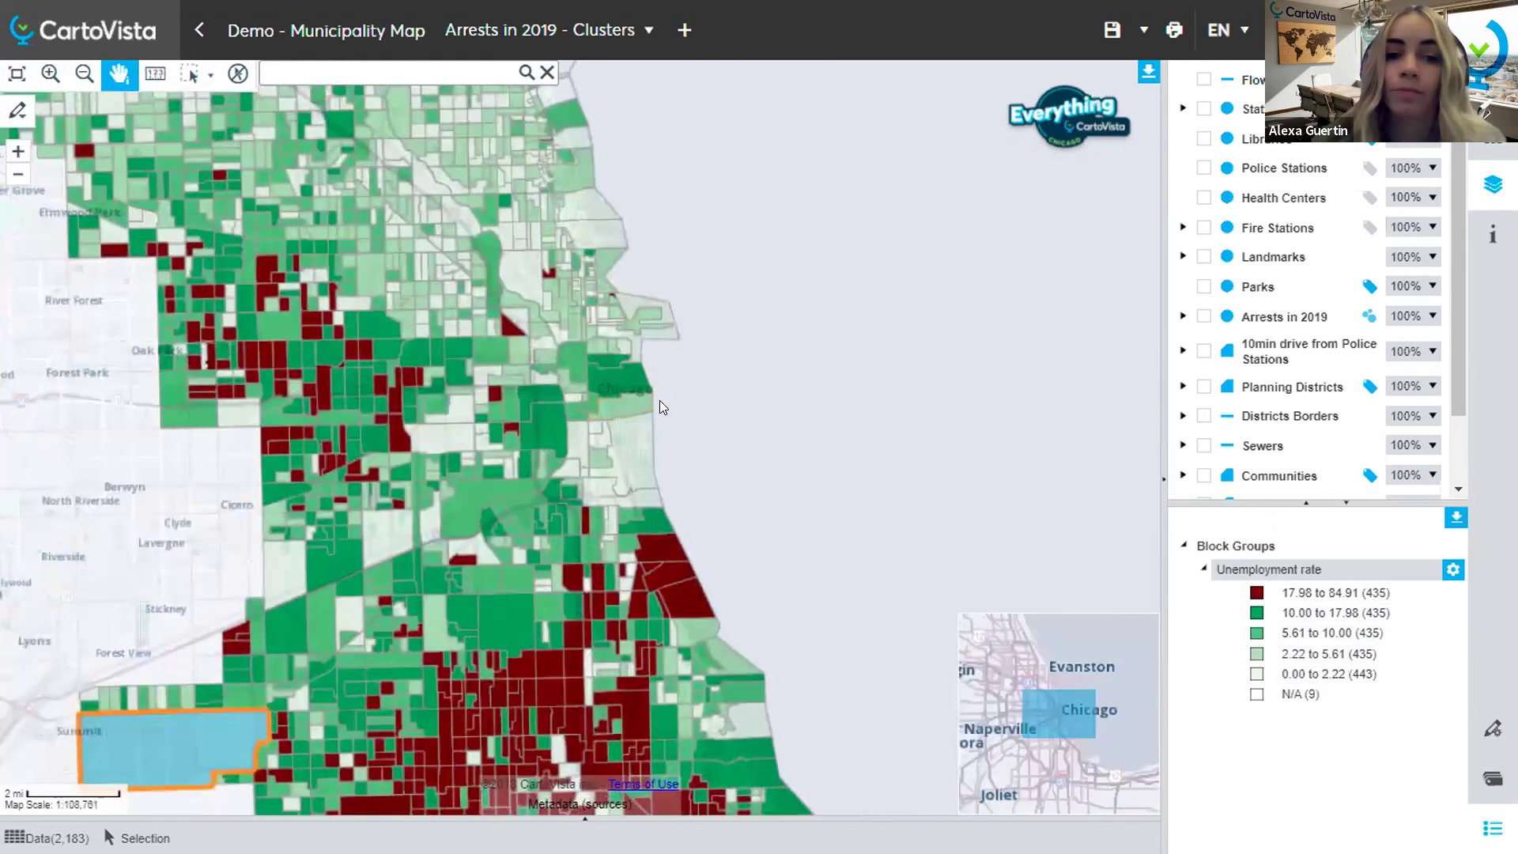
click(14, 115)
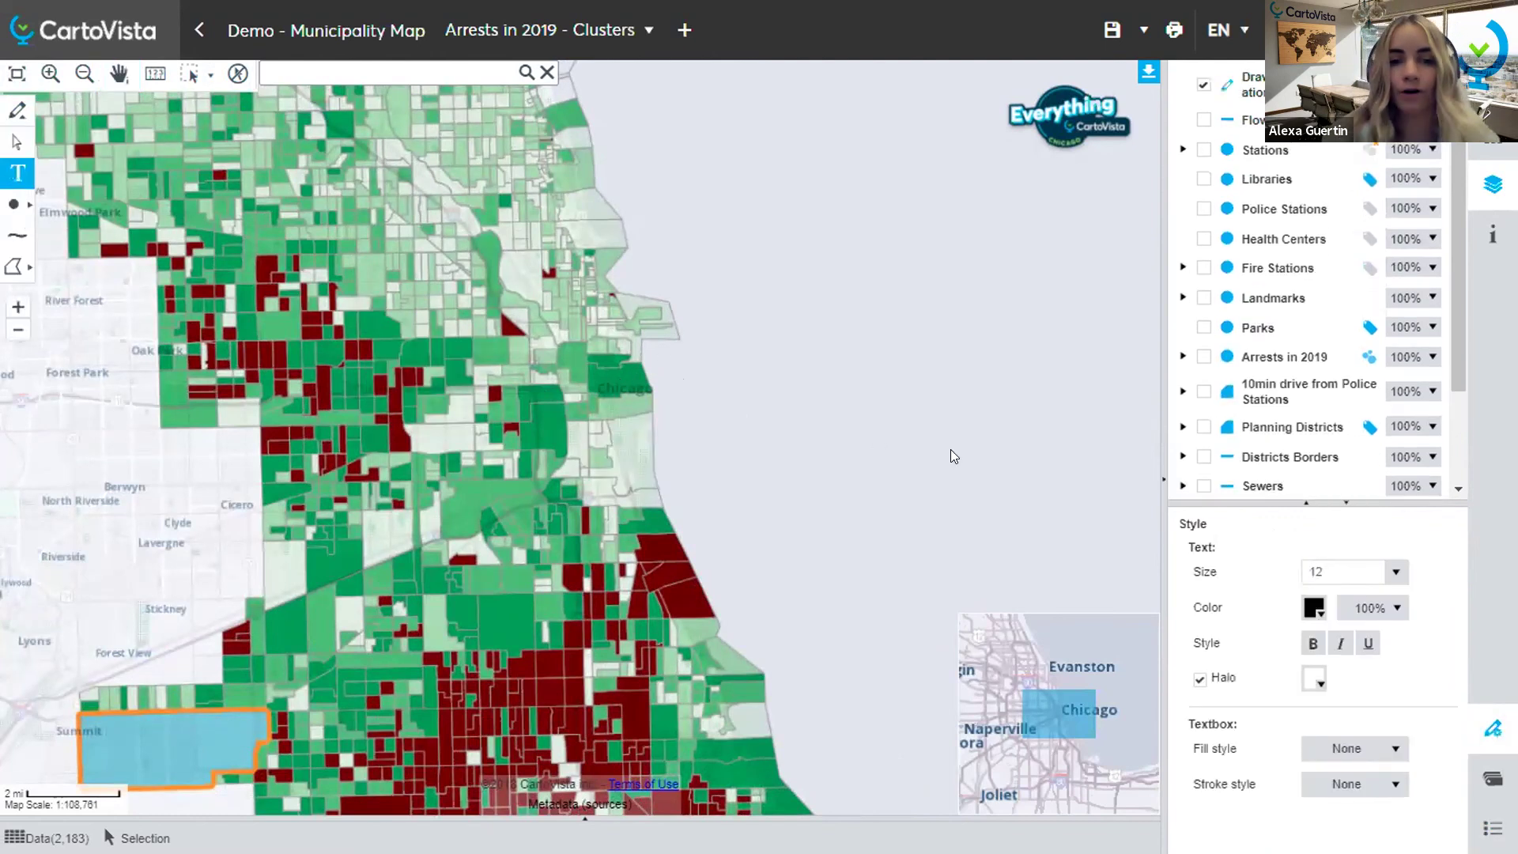
text(lexa )
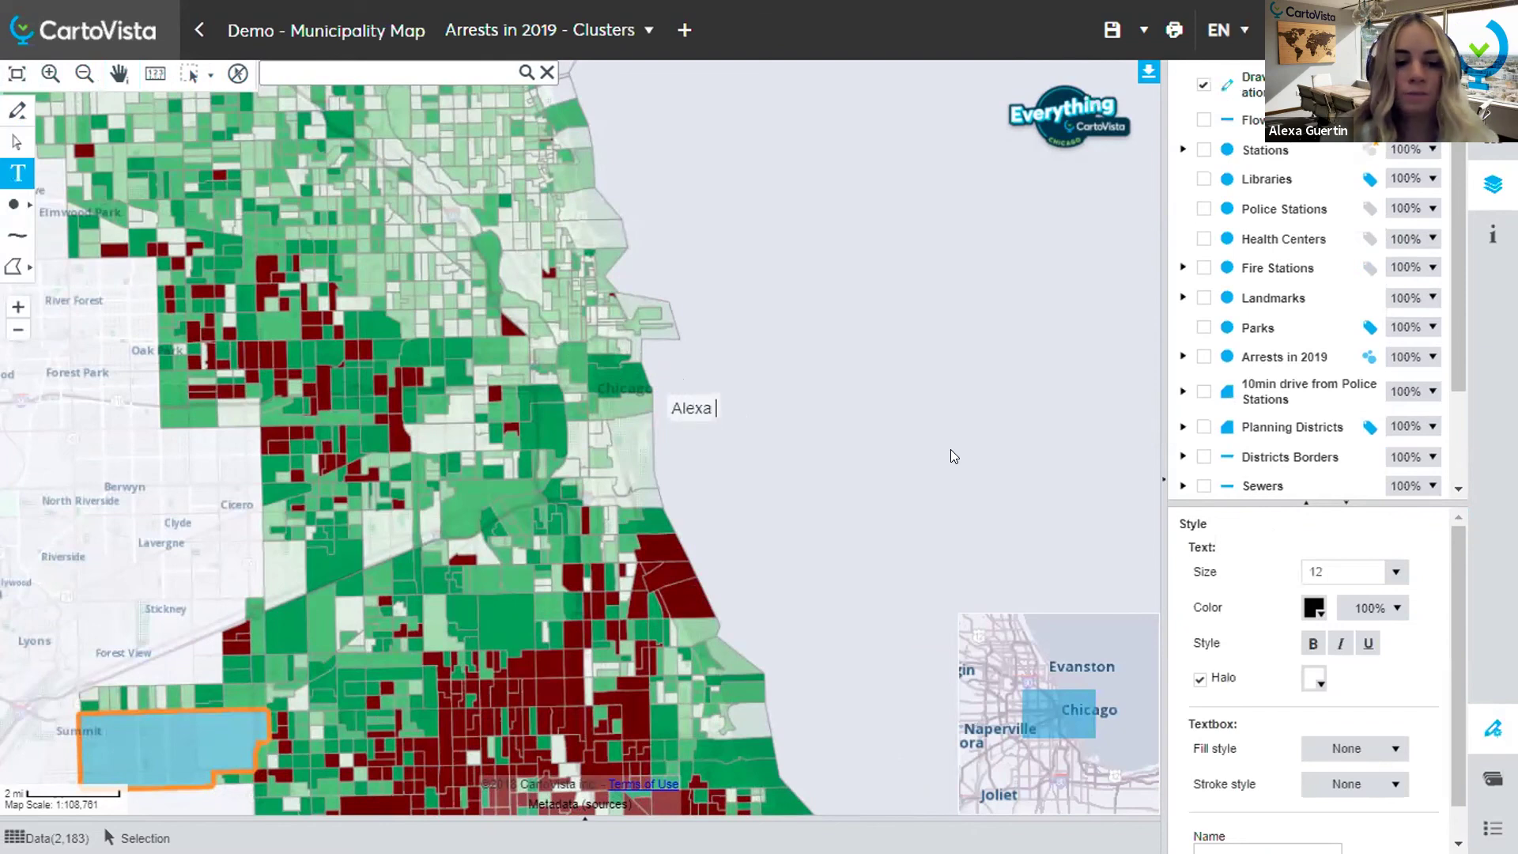
text(was here)
key(Return)
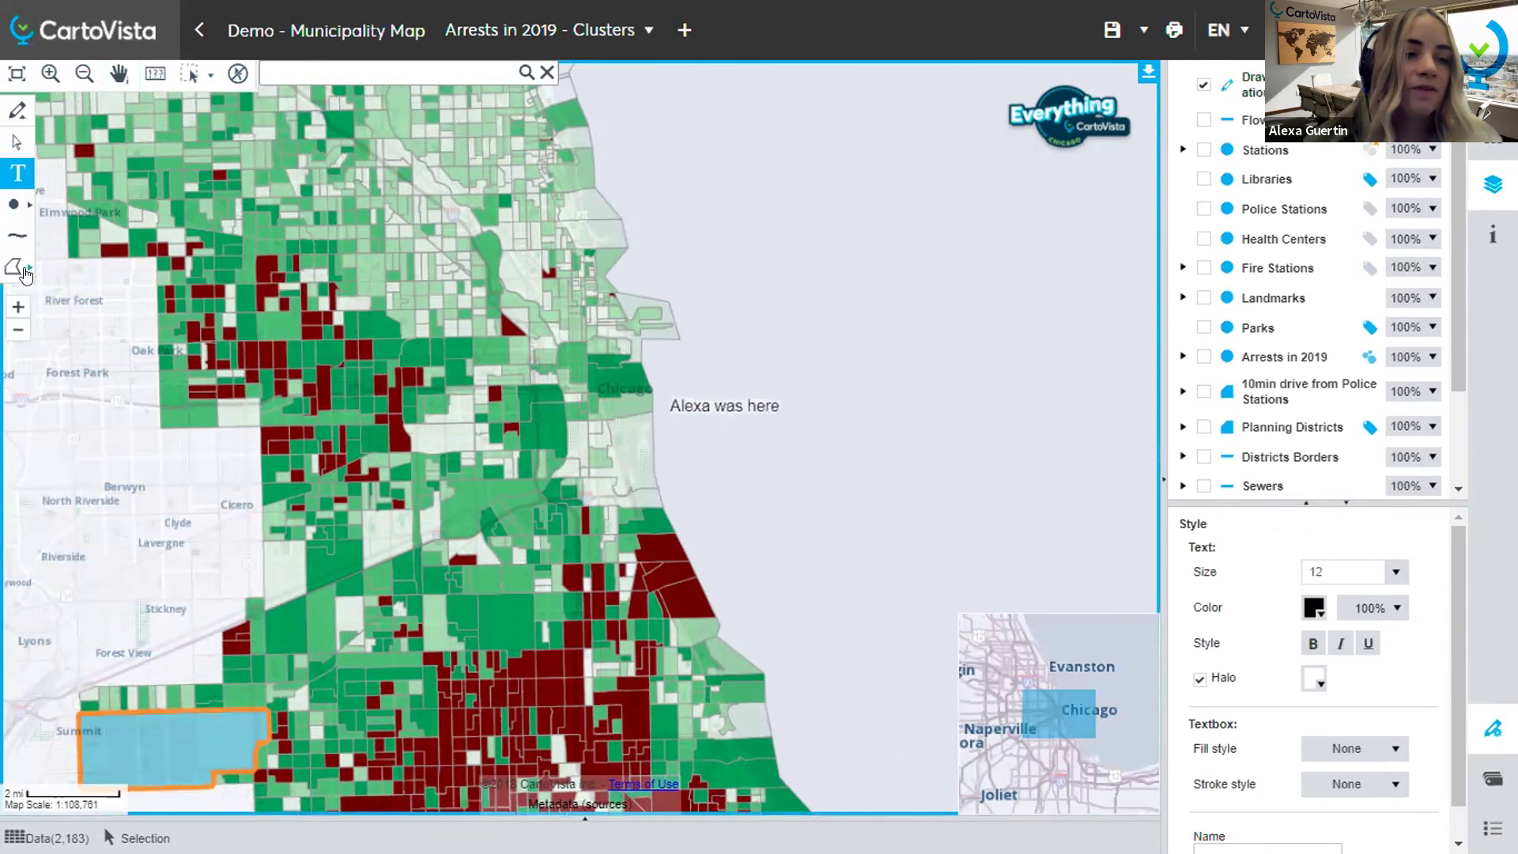
Step: Underline the text annotation with a red line about 2.1 miles long
click(17, 235)
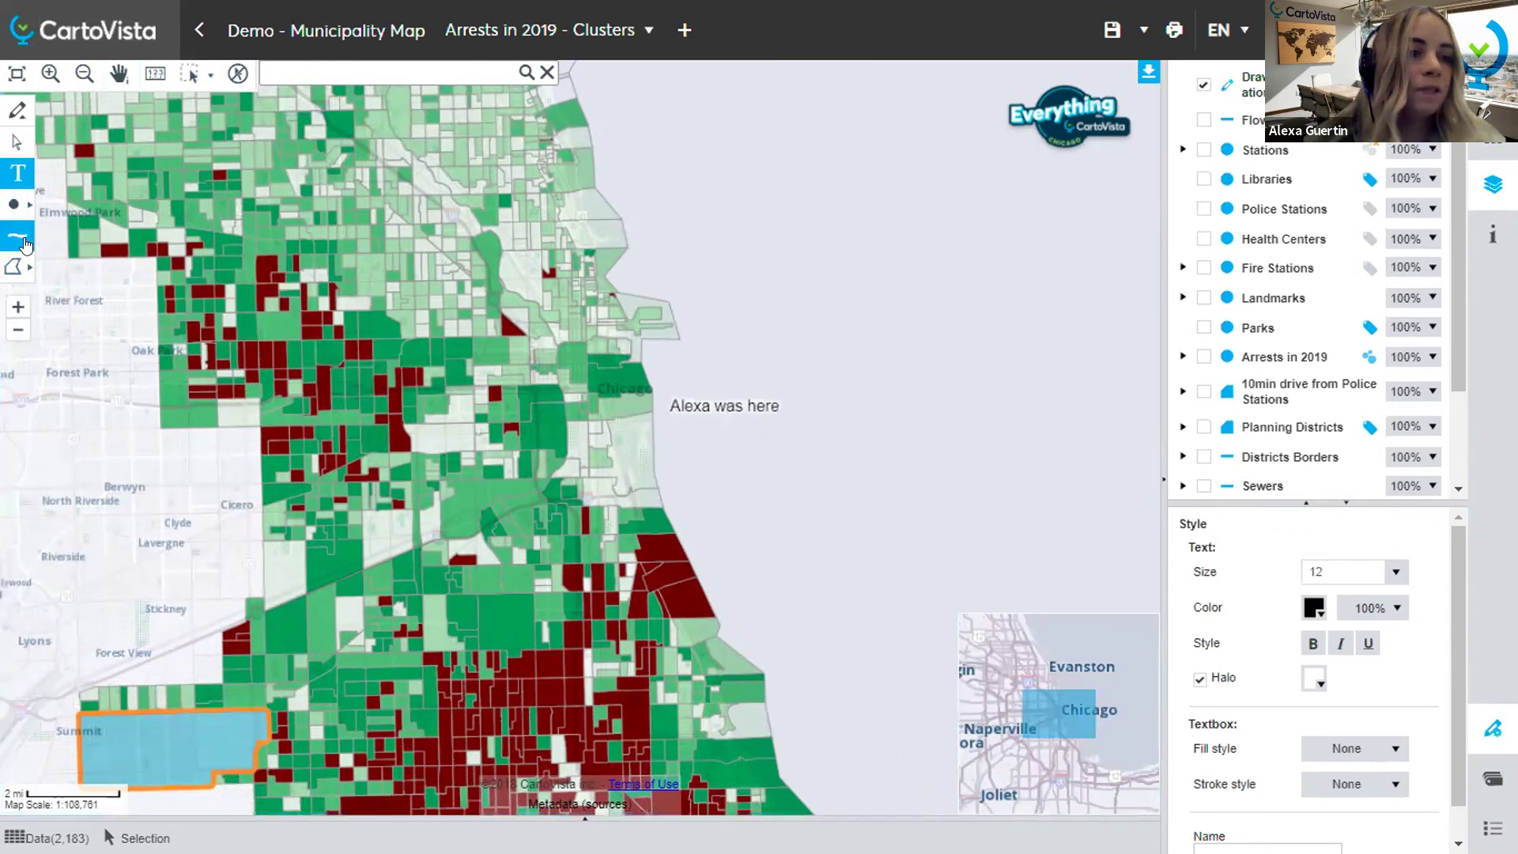
click(670, 430)
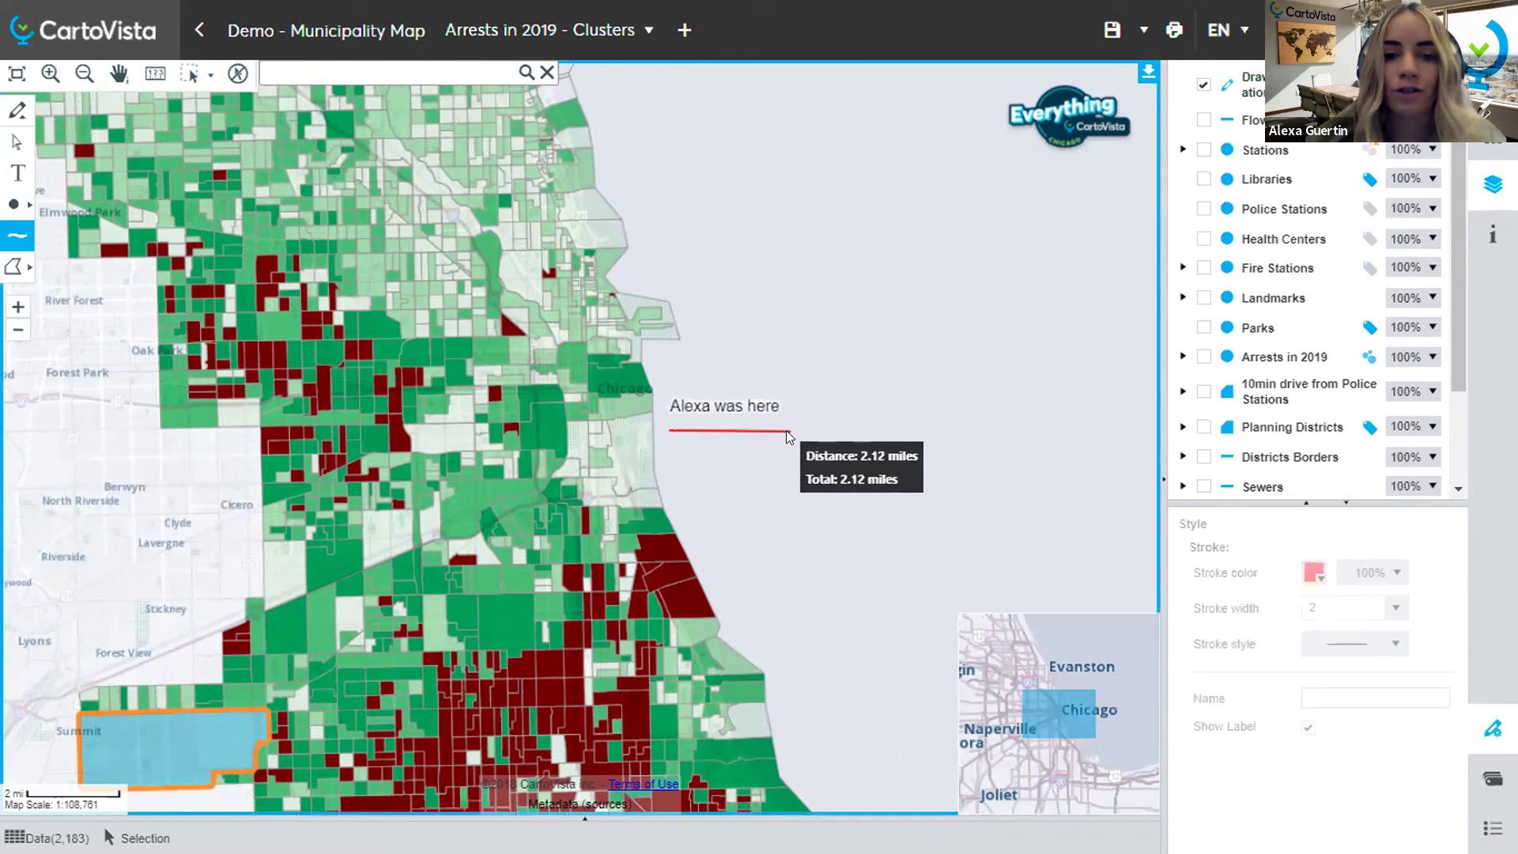
key(Escape)
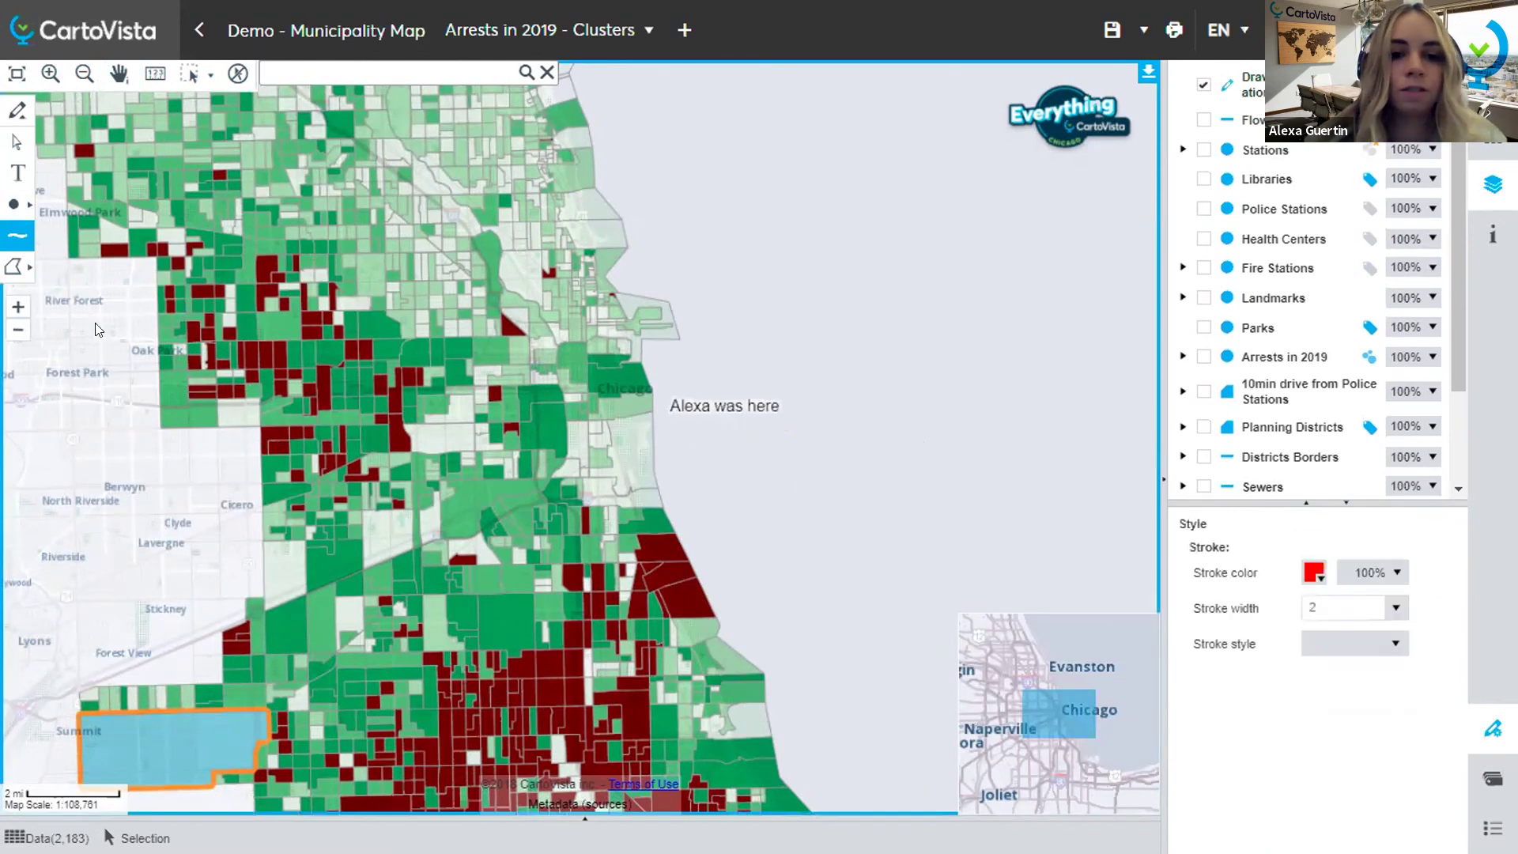
Step: Draw a circle over the text annotation with a perimeter of about 6.7 miles and an area of about 3.6 square miles
click(24, 268)
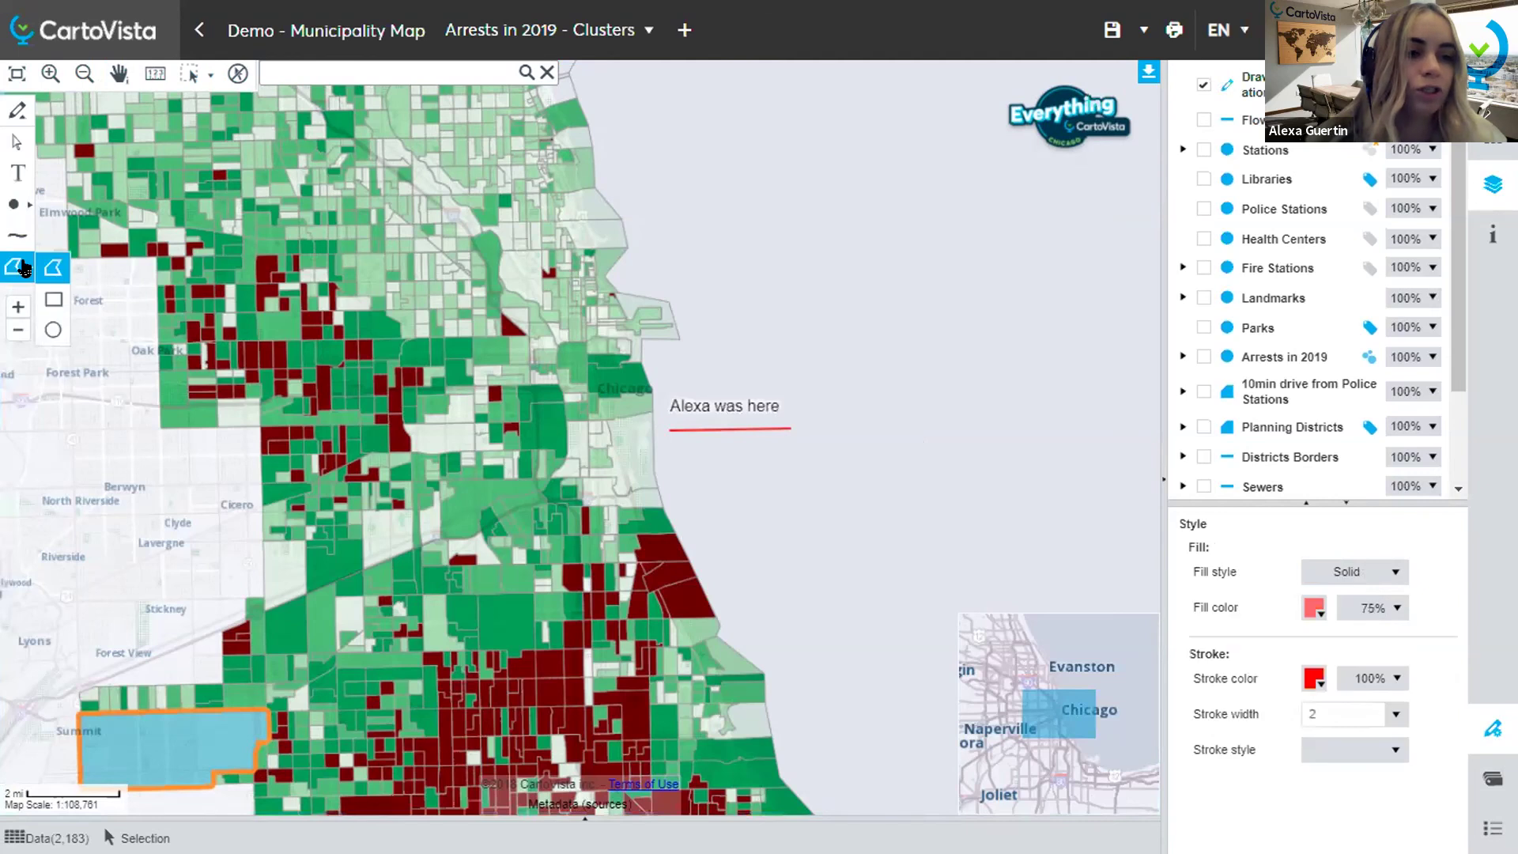
click(51, 331)
drag(729, 367, 799, 432)
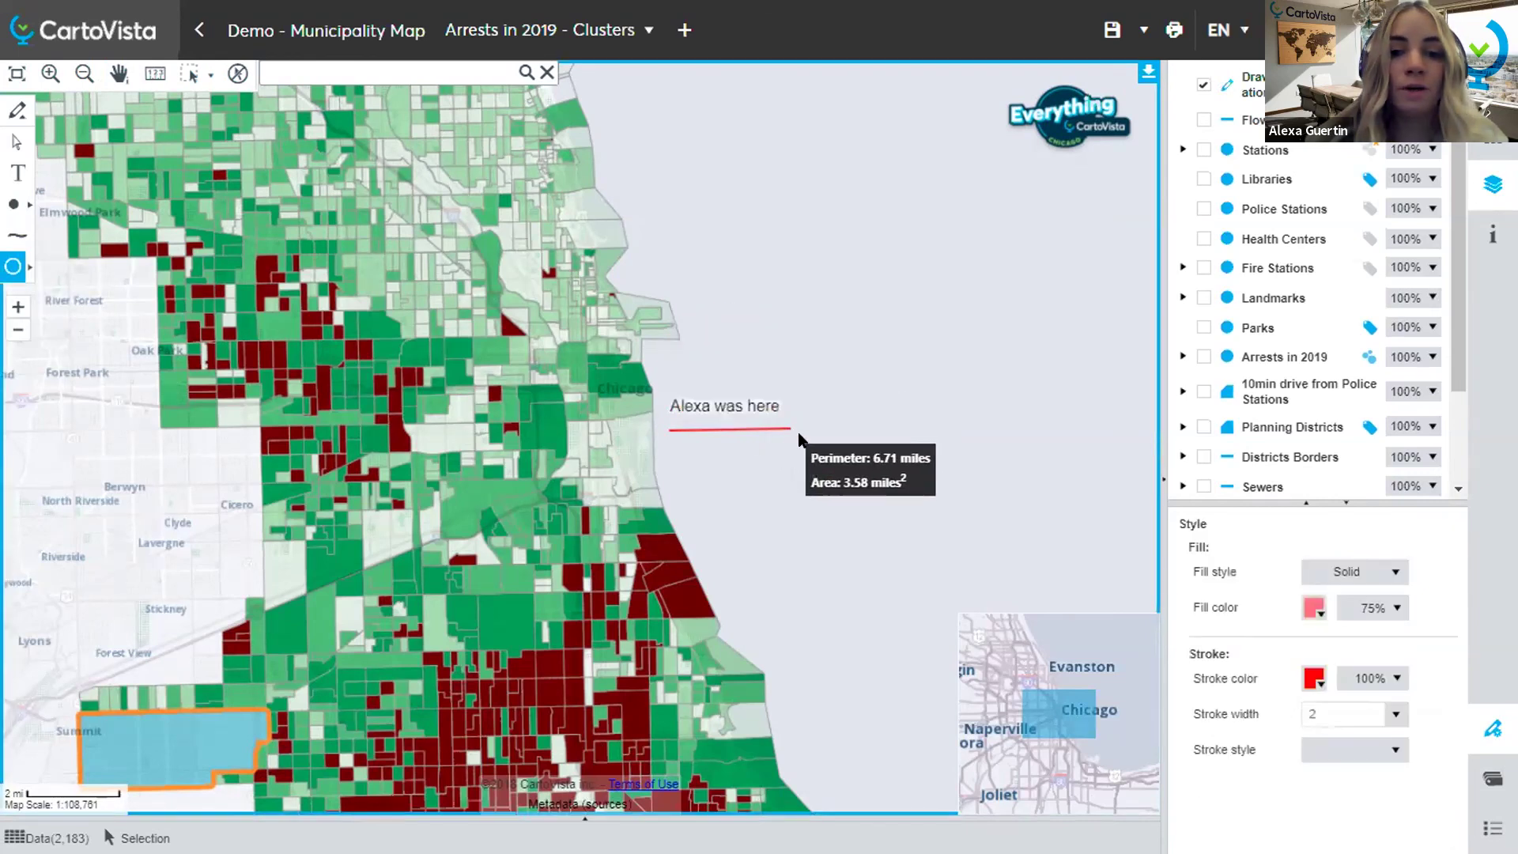
Step: Try adding a point by address using the first suggestion for "95", cancel it, and return to the full map extent
click(18, 208)
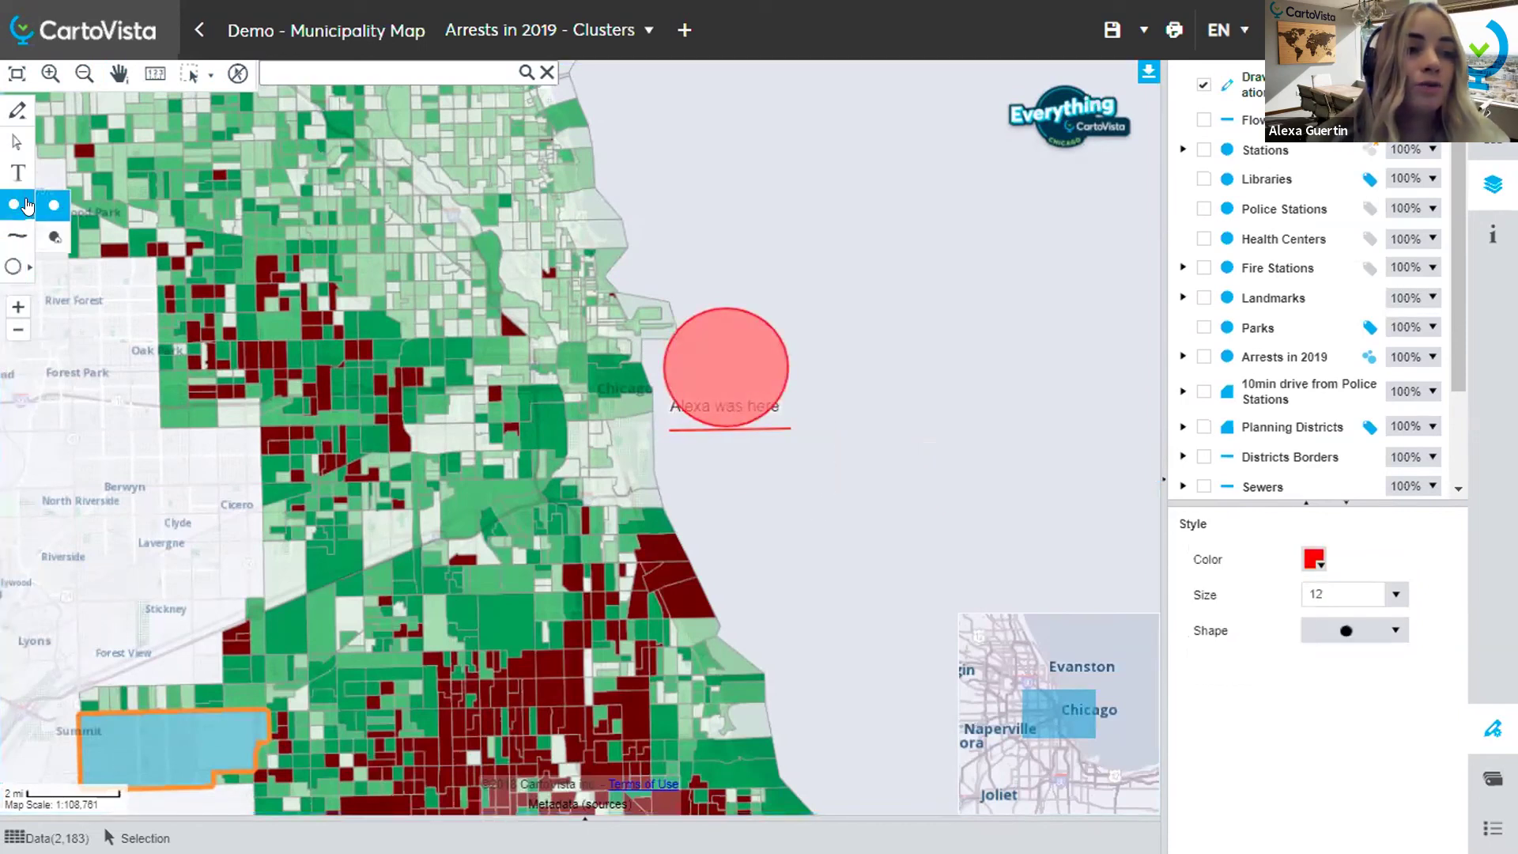
click(30, 205)
click(54, 236)
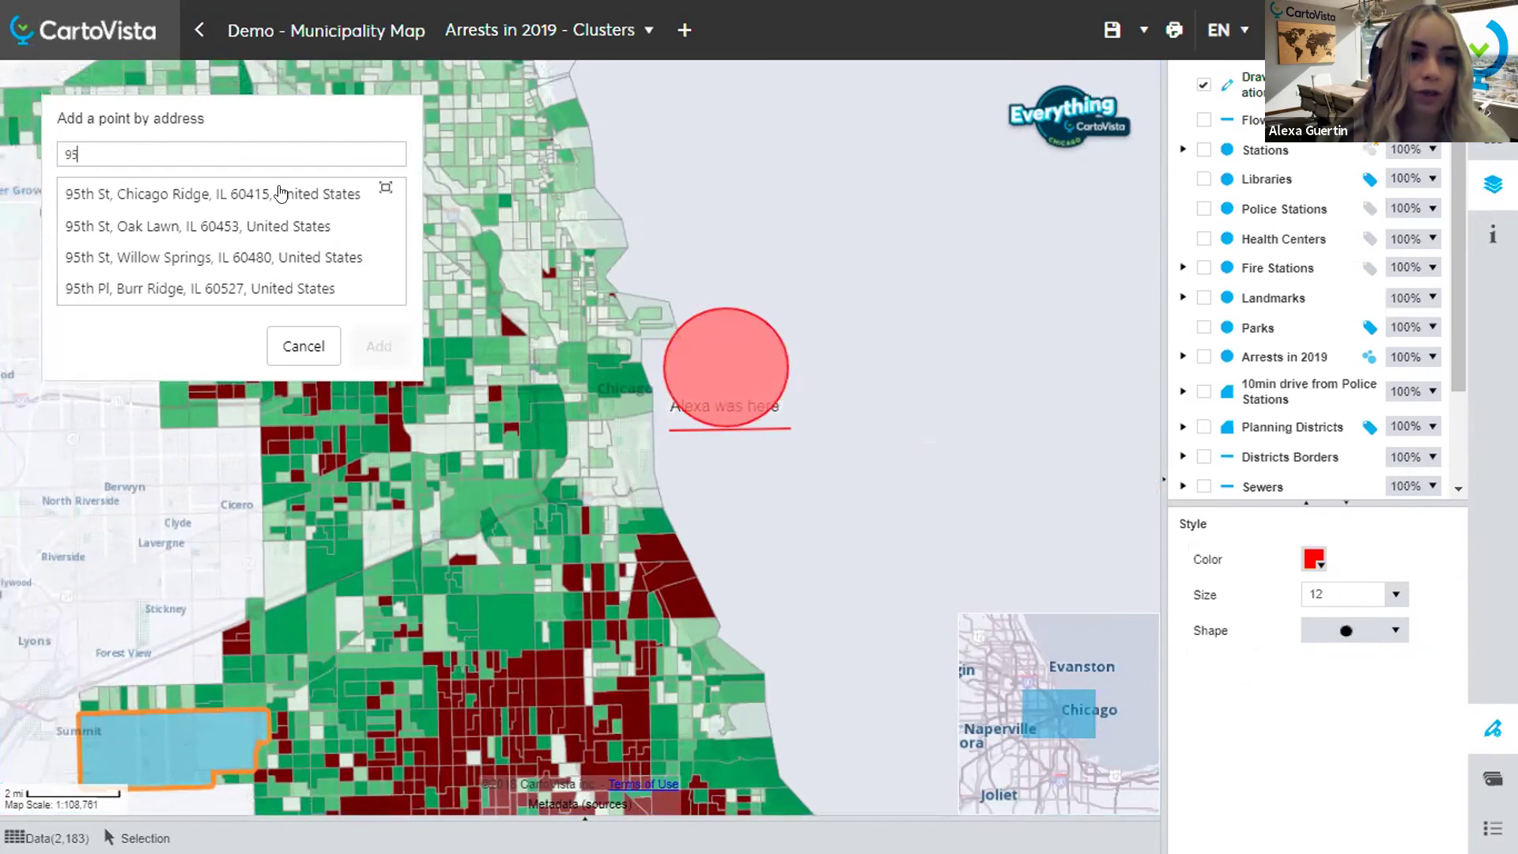
click(316, 195)
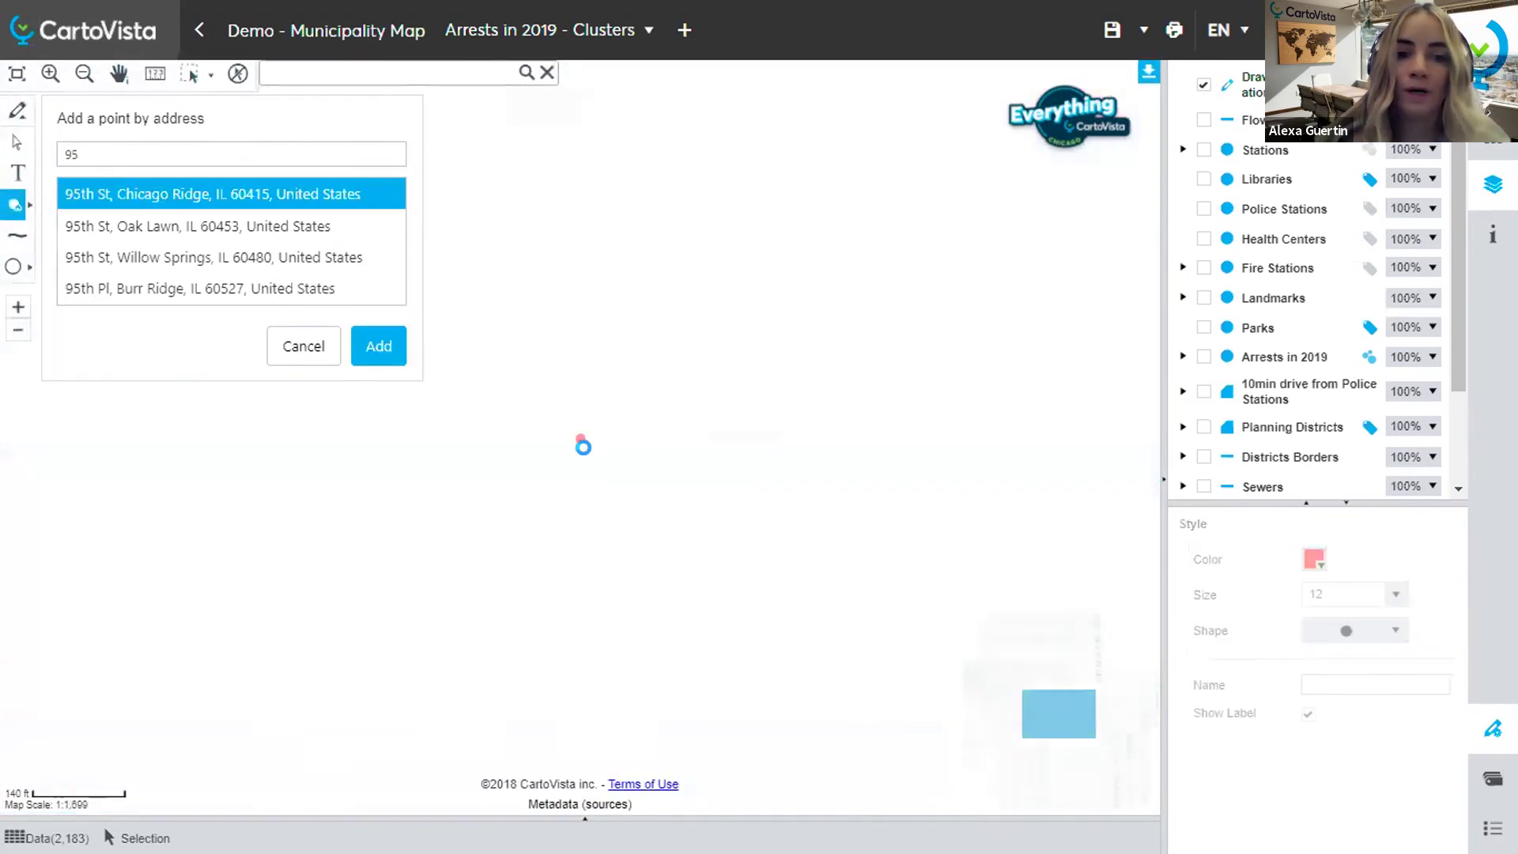
click(312, 352)
click(25, 77)
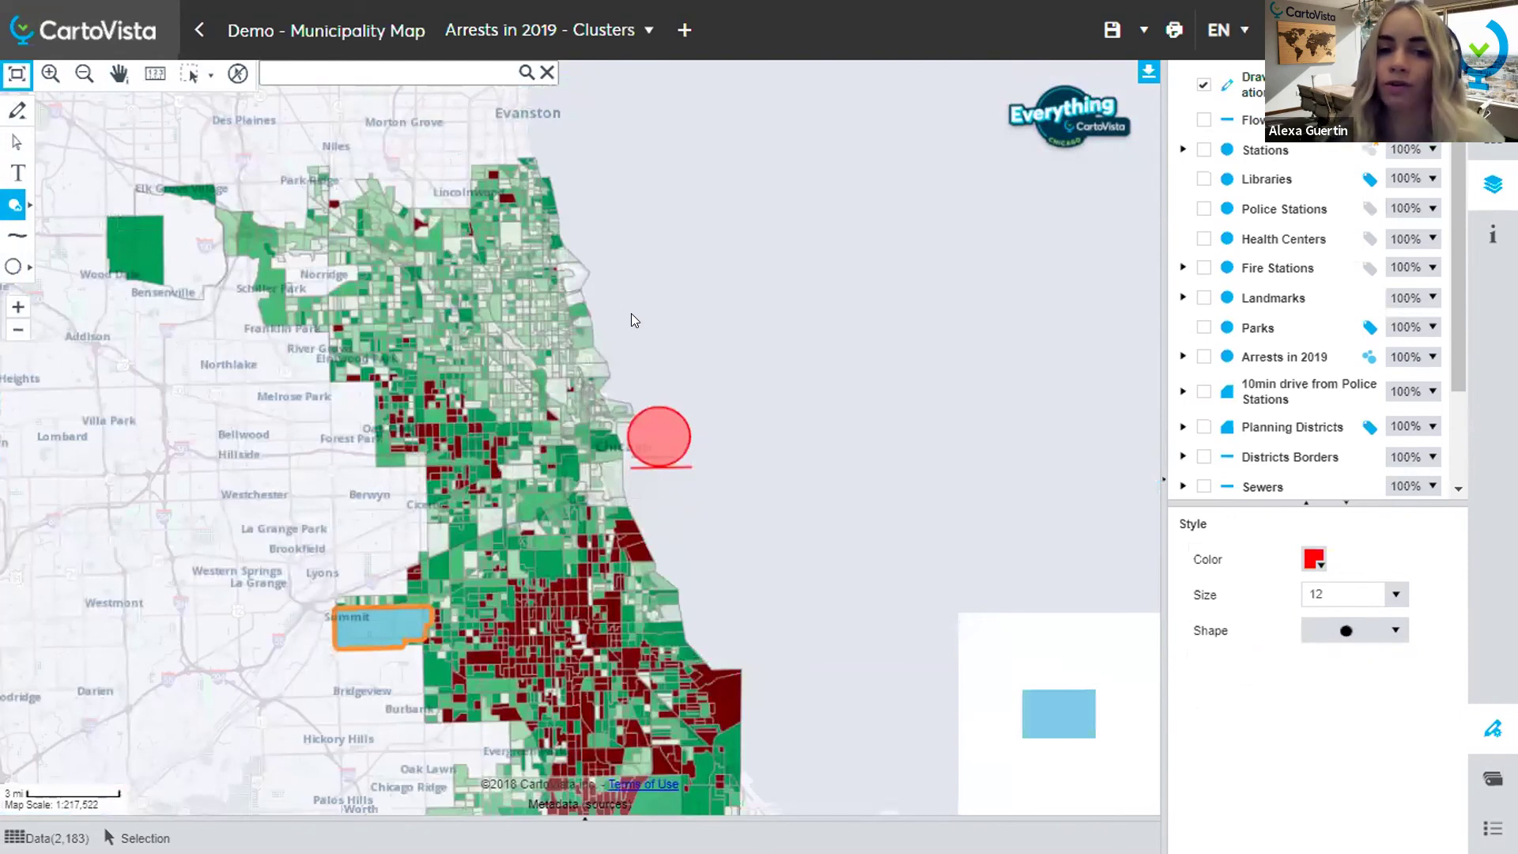
Step: Draft a new session titled with the presenter's first name and "Session", explore its permissions, turn off restricted access, and cancel it
click(1109, 30)
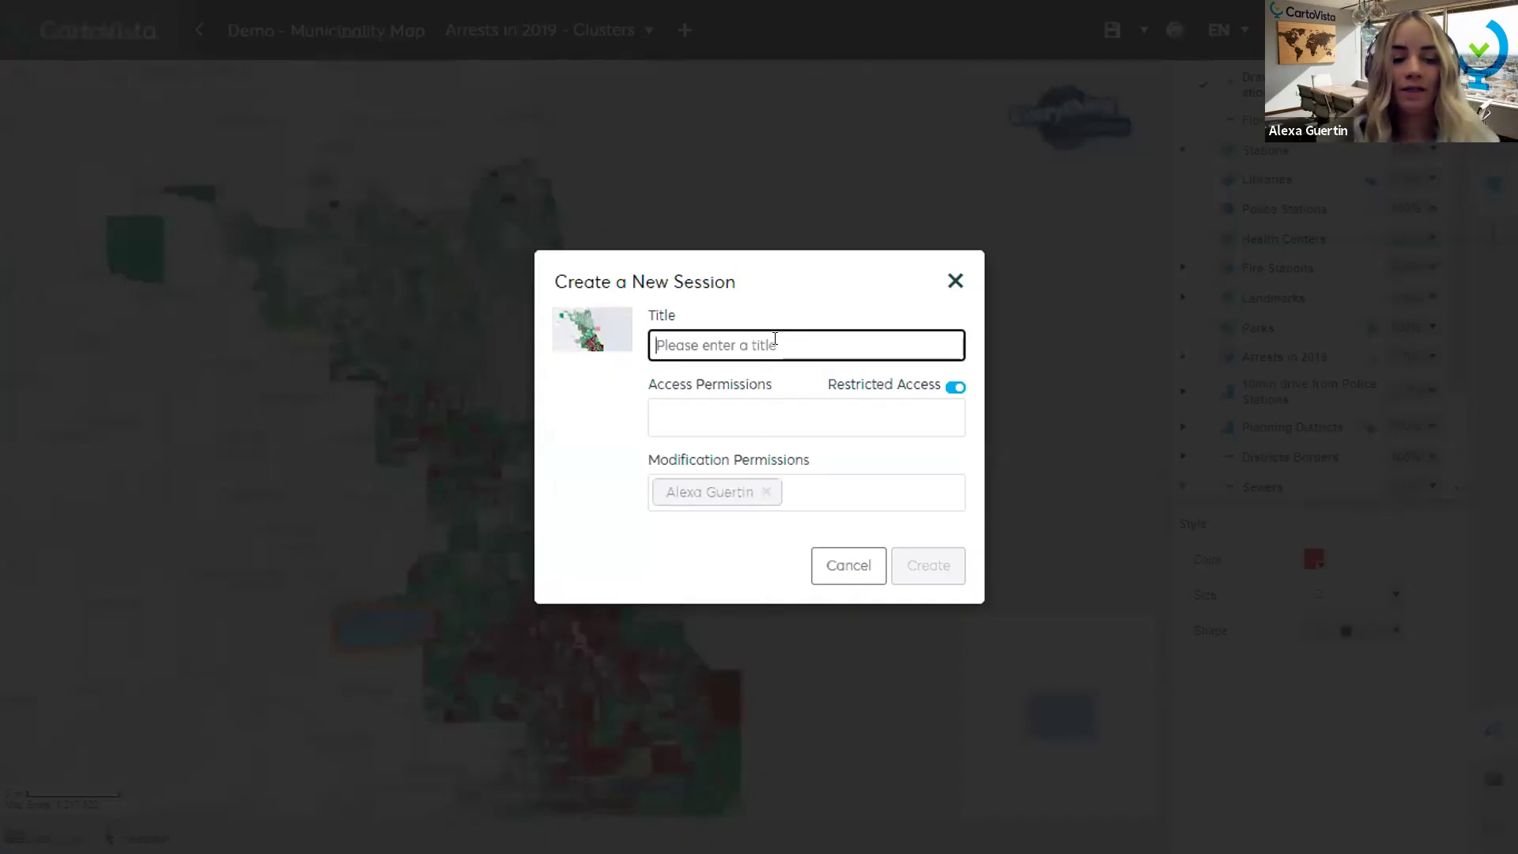
text(Alexa Session)
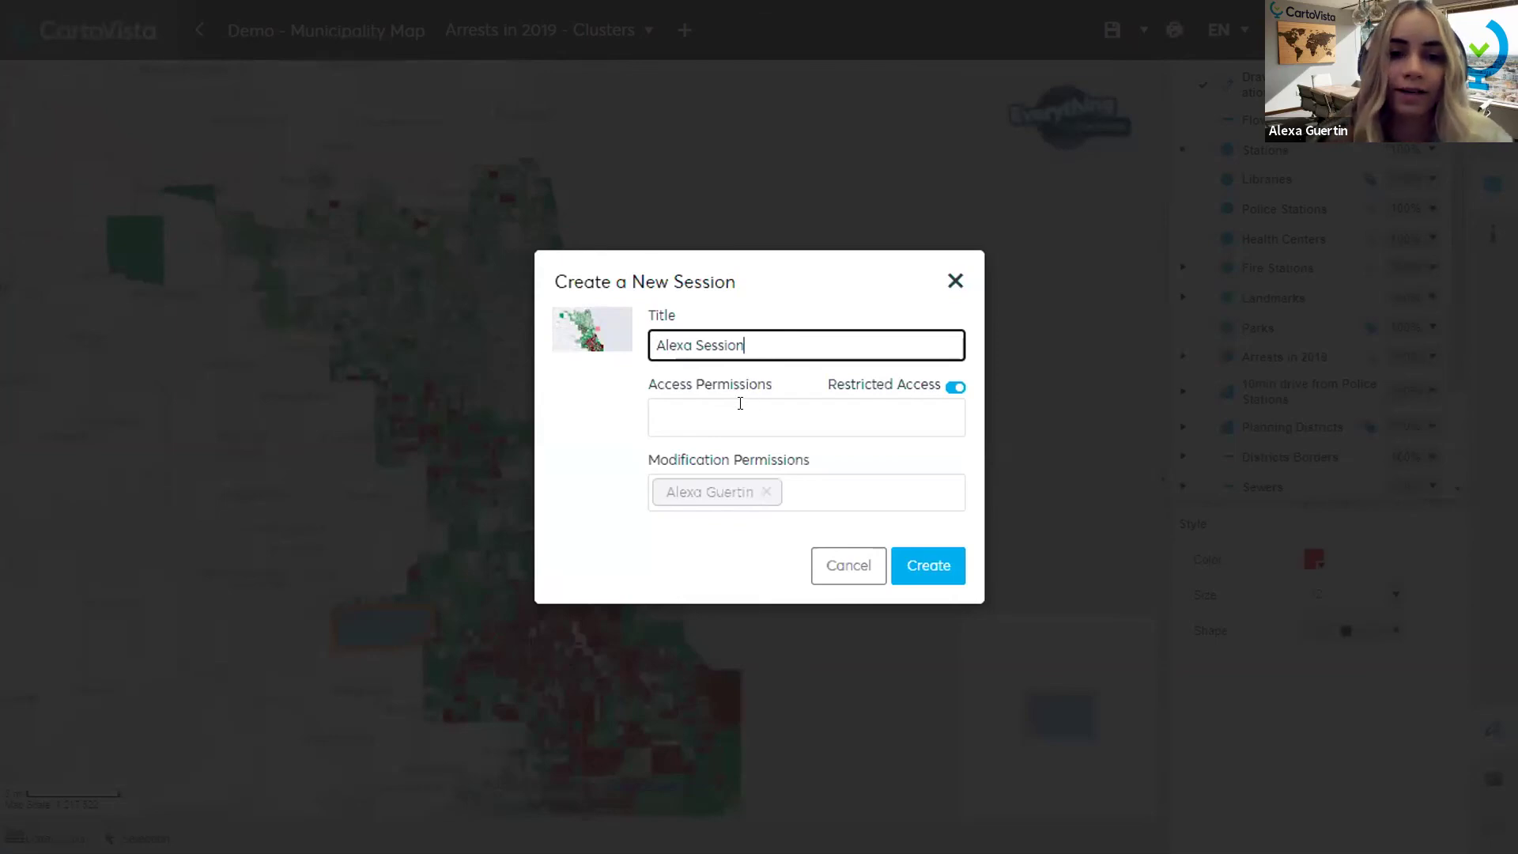
click(740, 404)
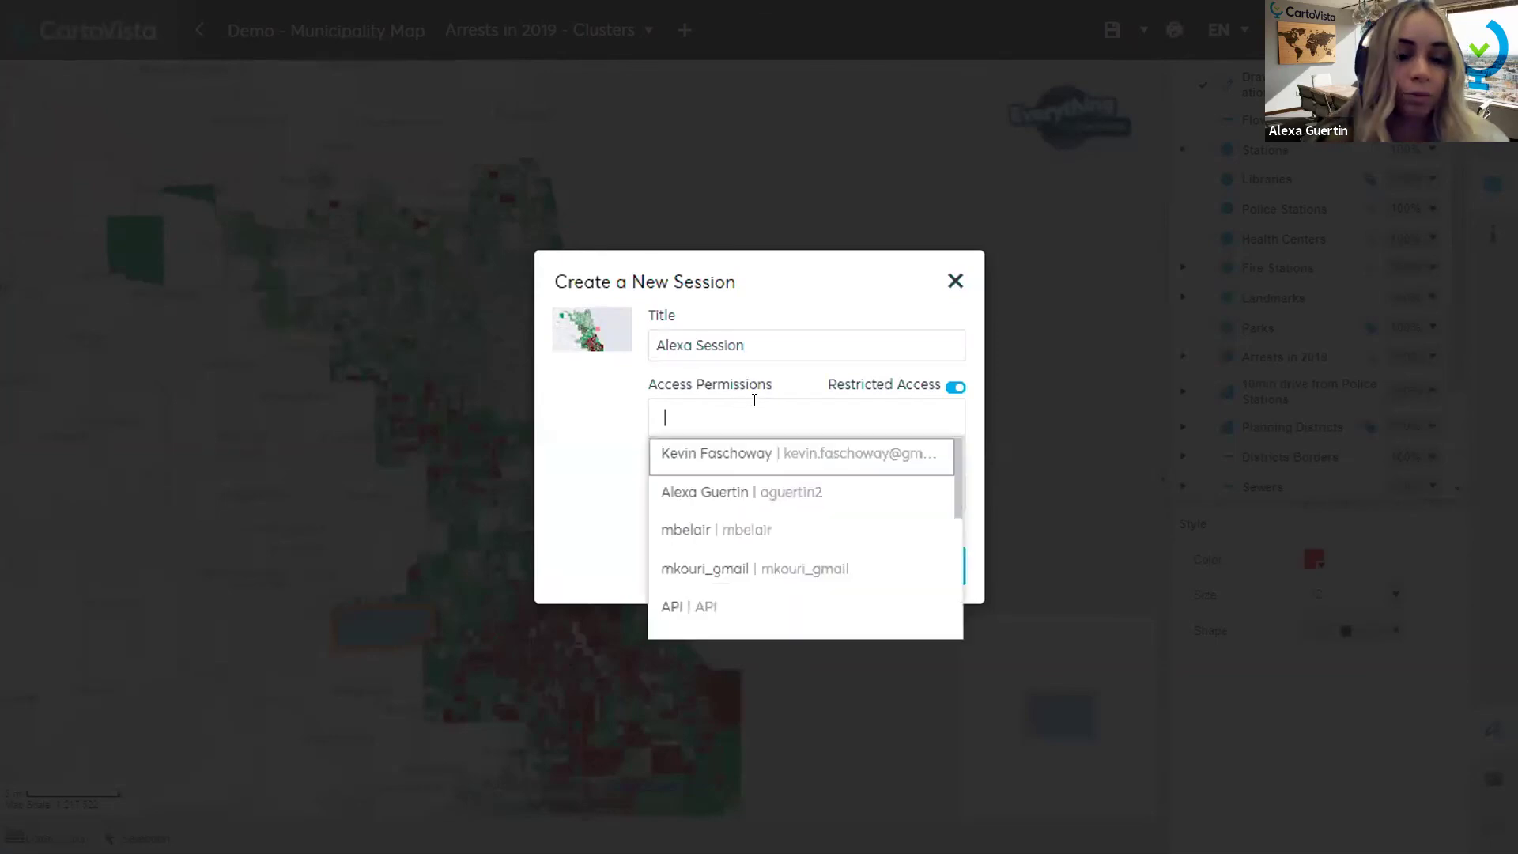
click(607, 487)
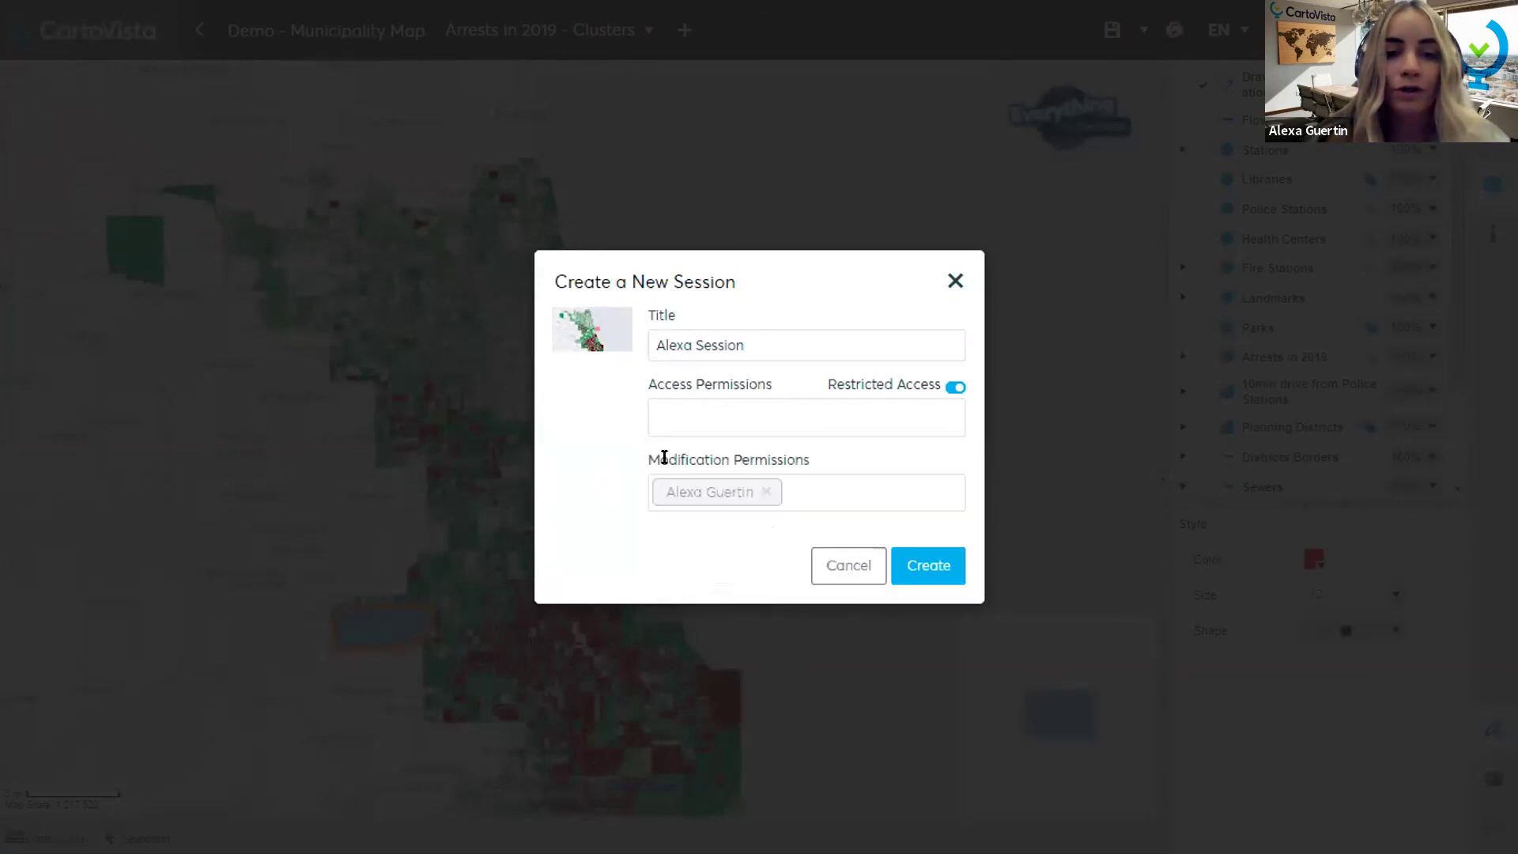
click(809, 493)
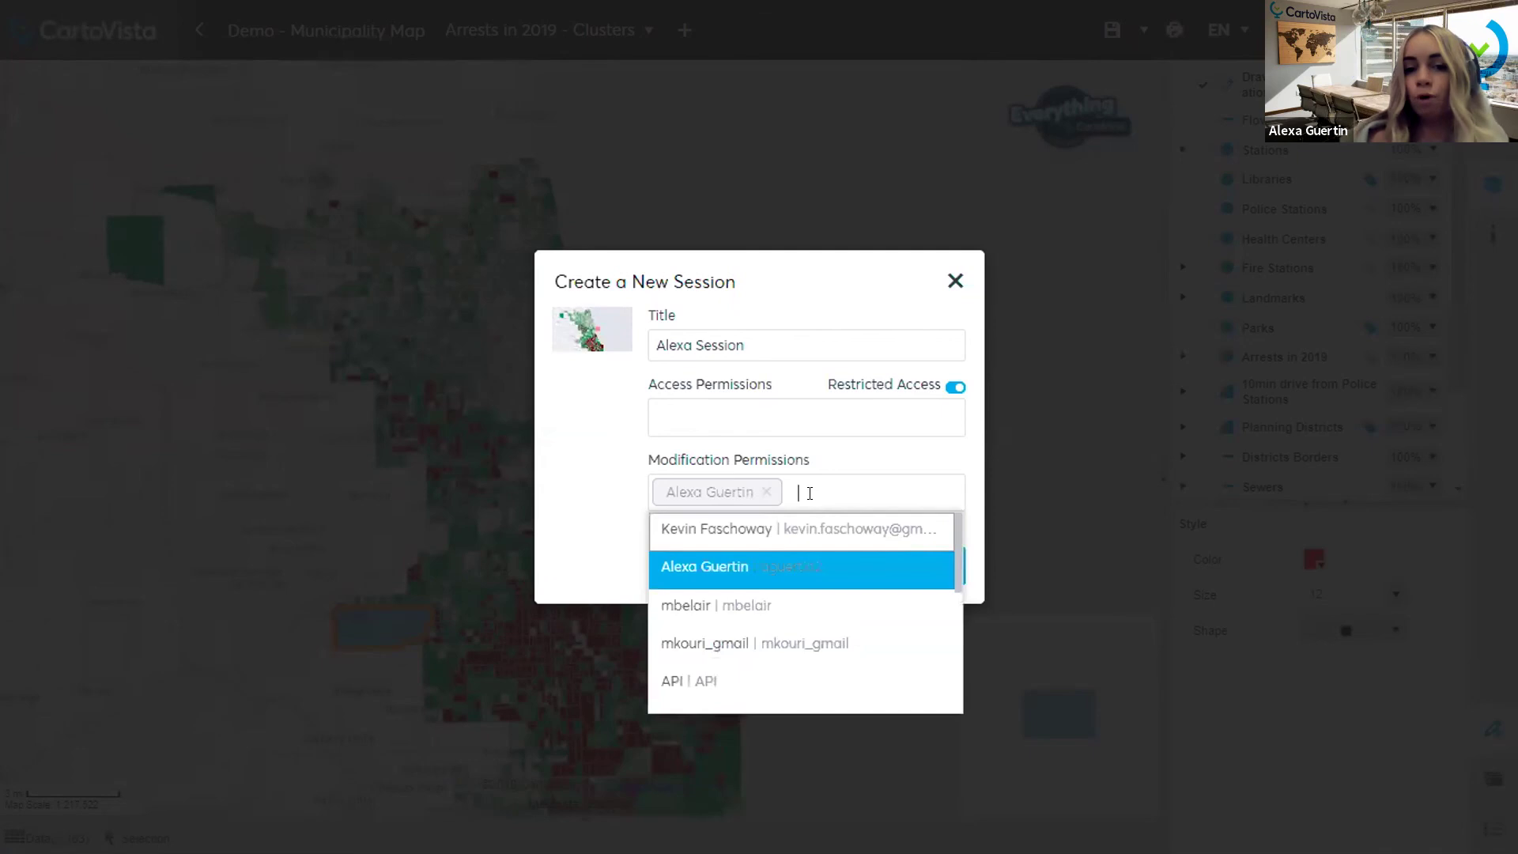
click(750, 411)
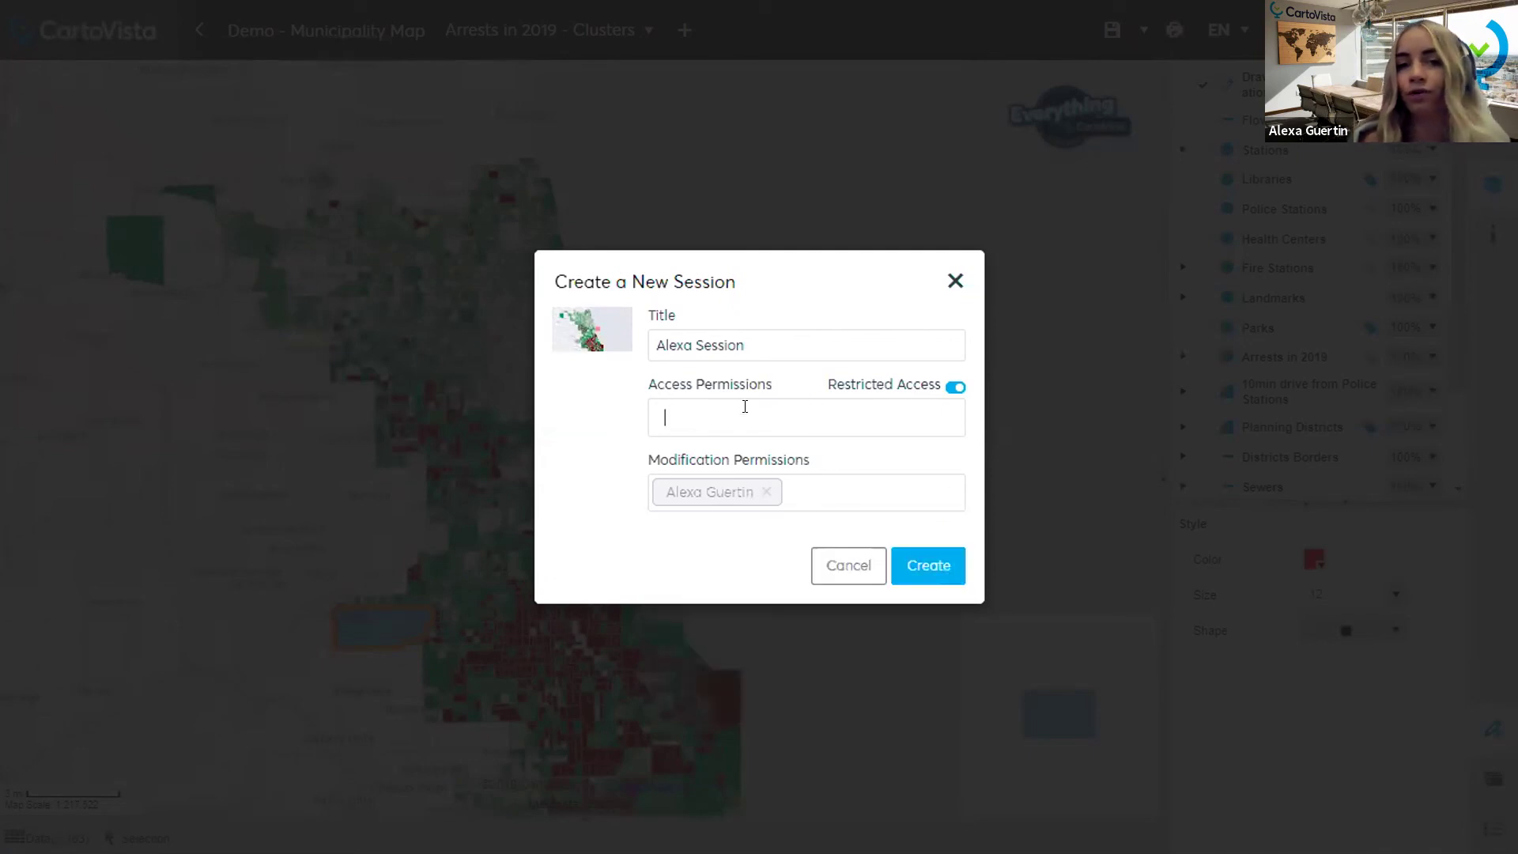
click(946, 386)
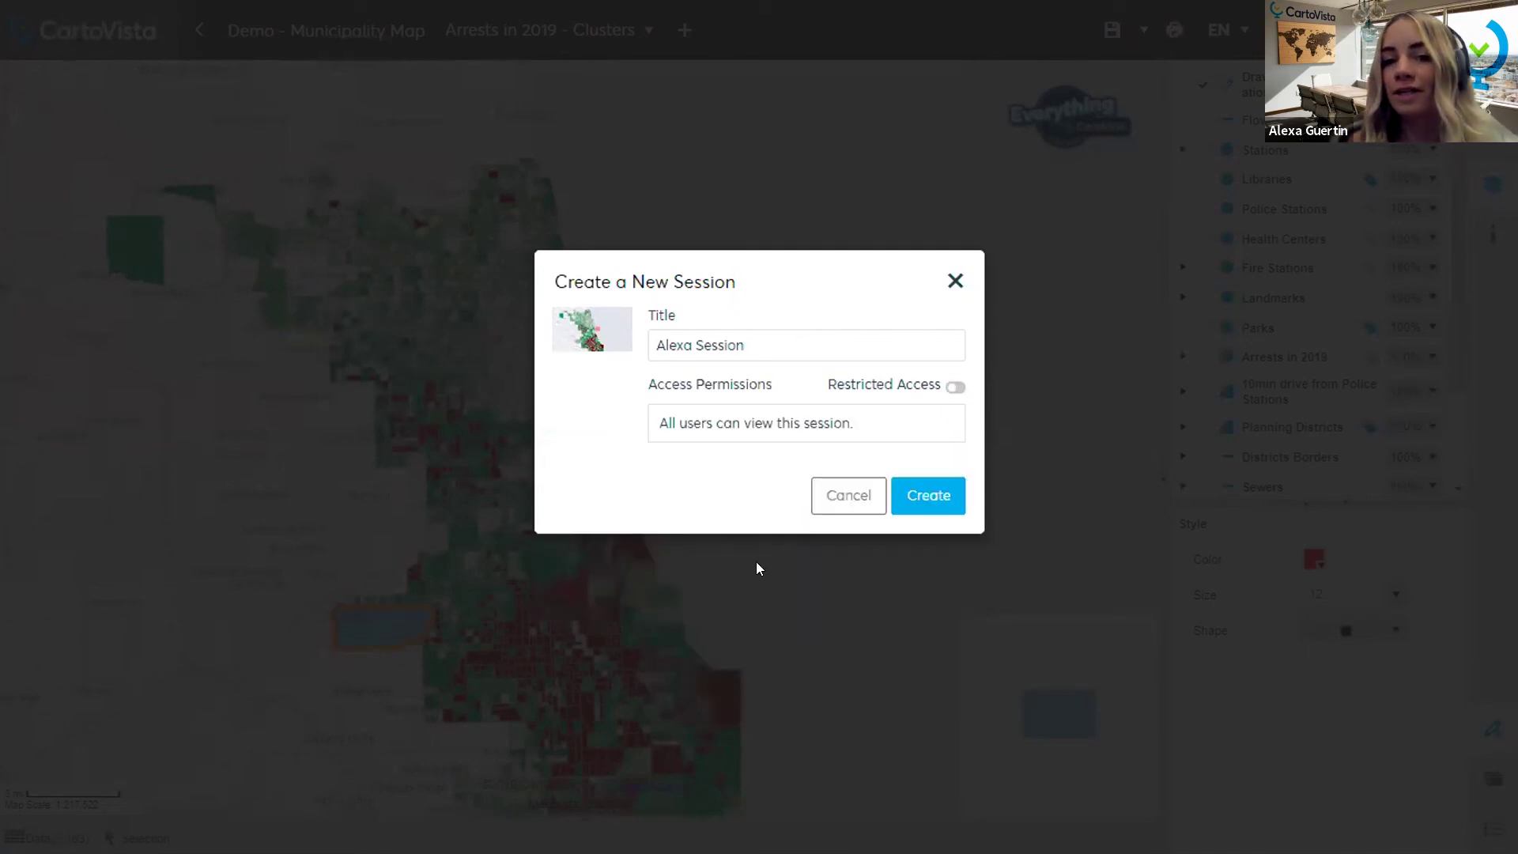
click(844, 495)
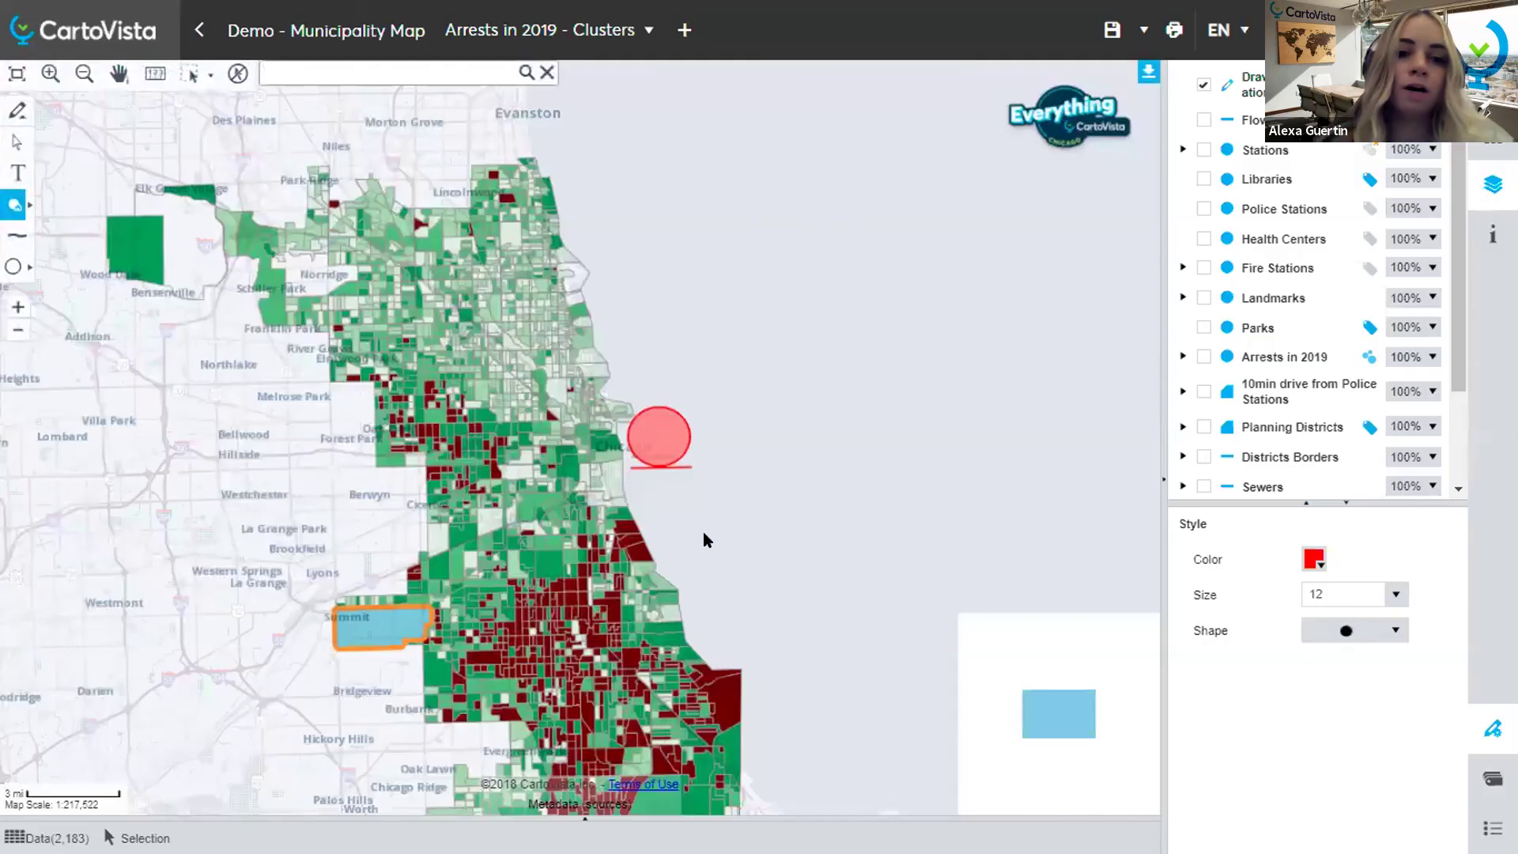
Step: Review the session save and open options and the available map and data export formats
mouse_move(642, 542)
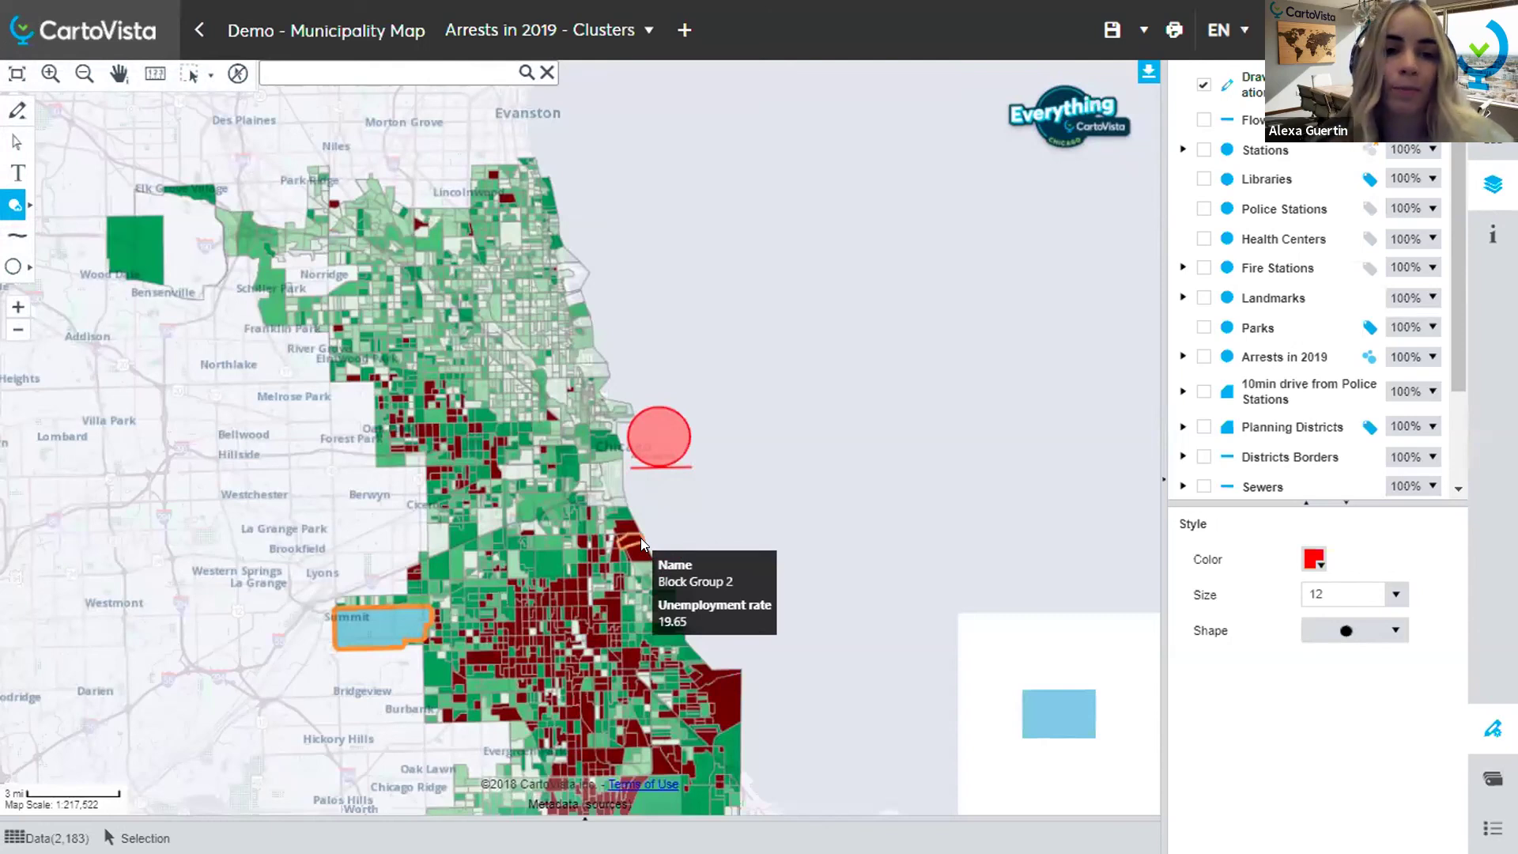
click(1143, 30)
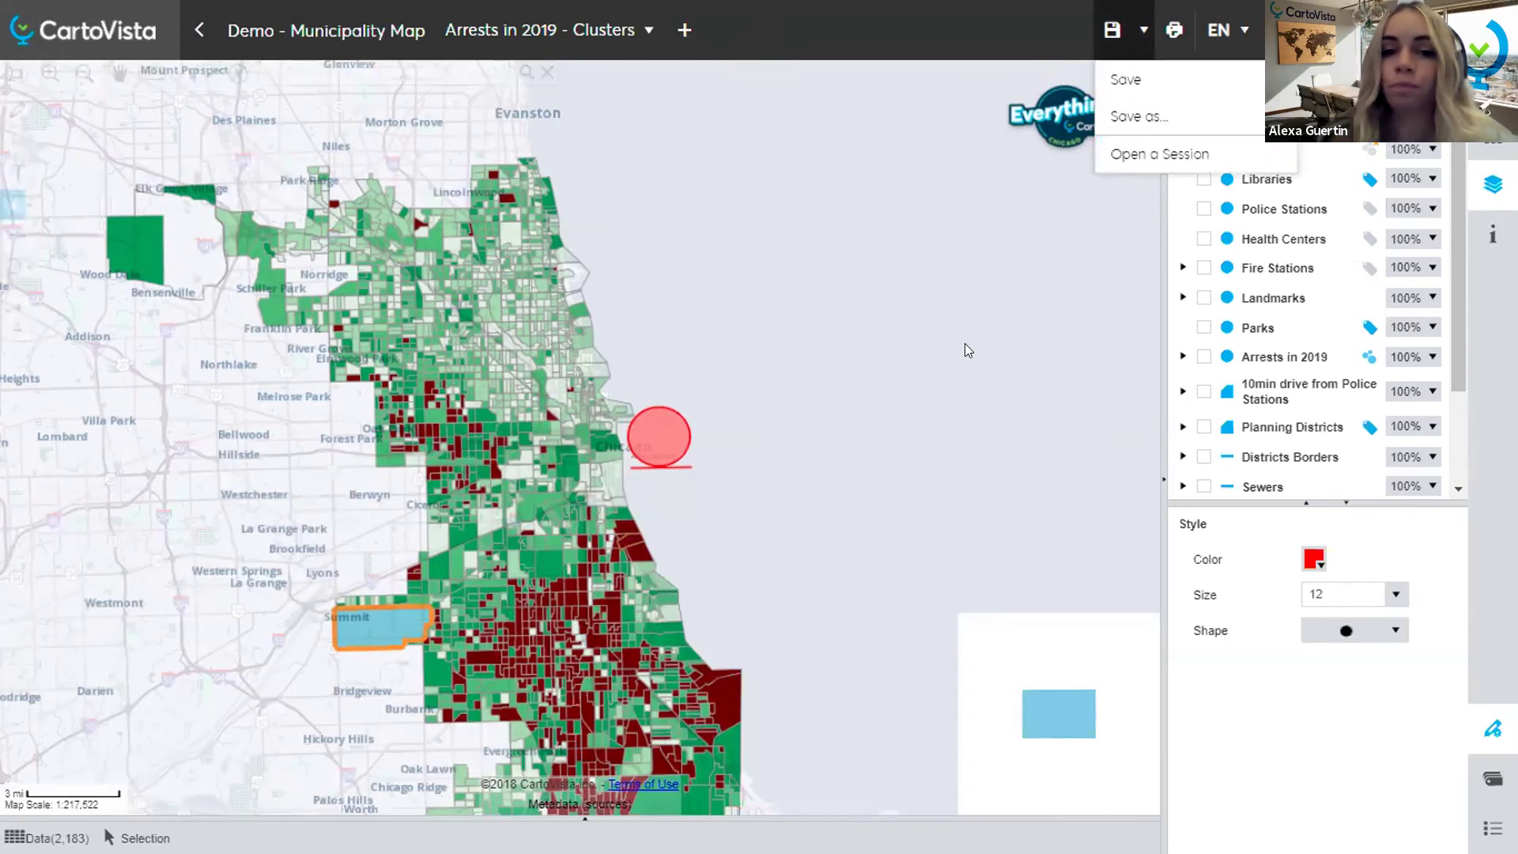
click(998, 39)
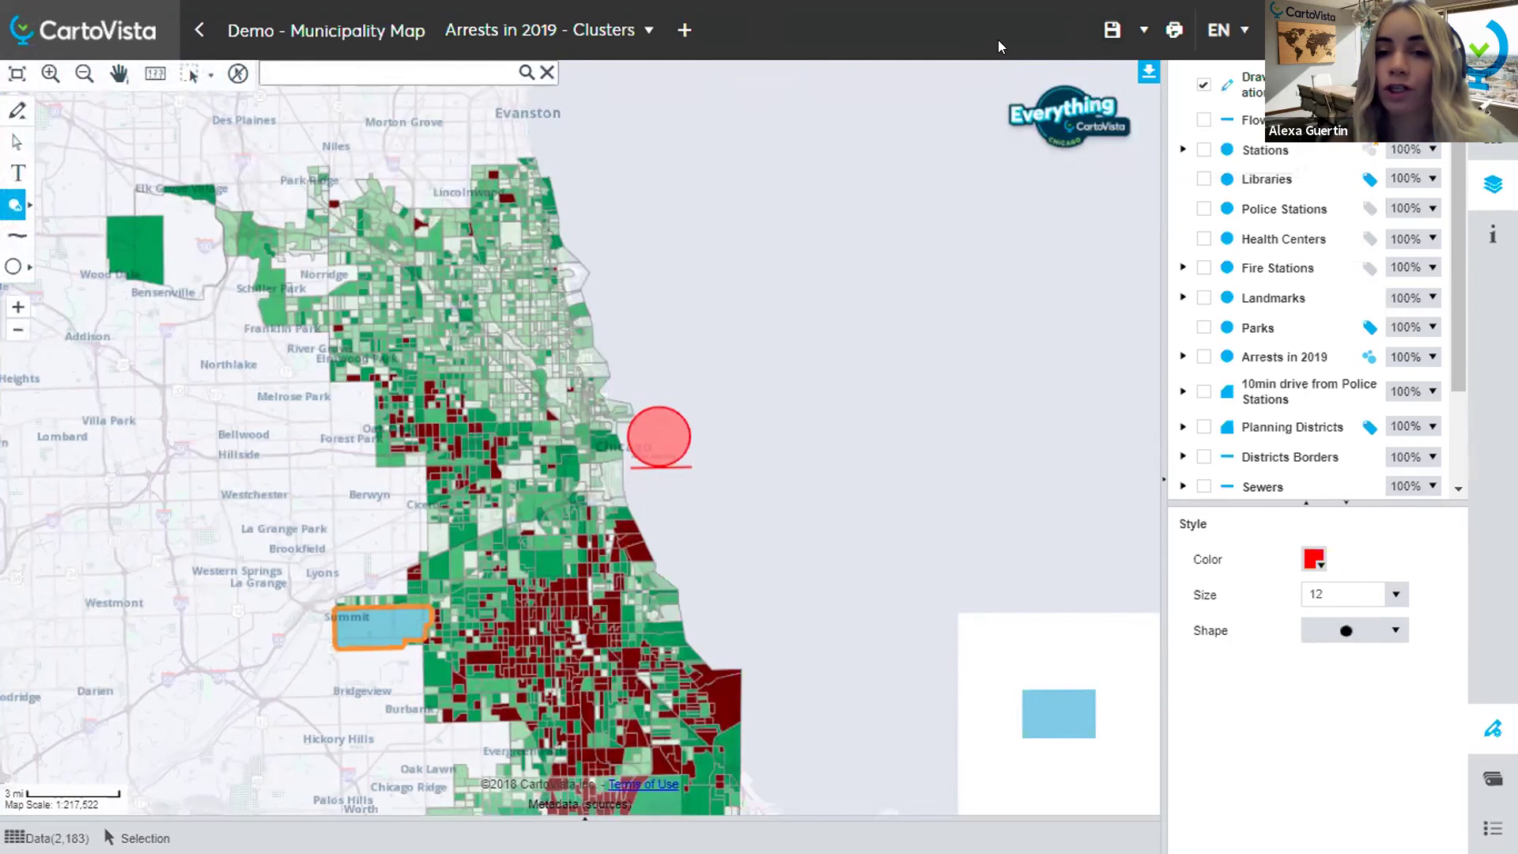
click(1149, 74)
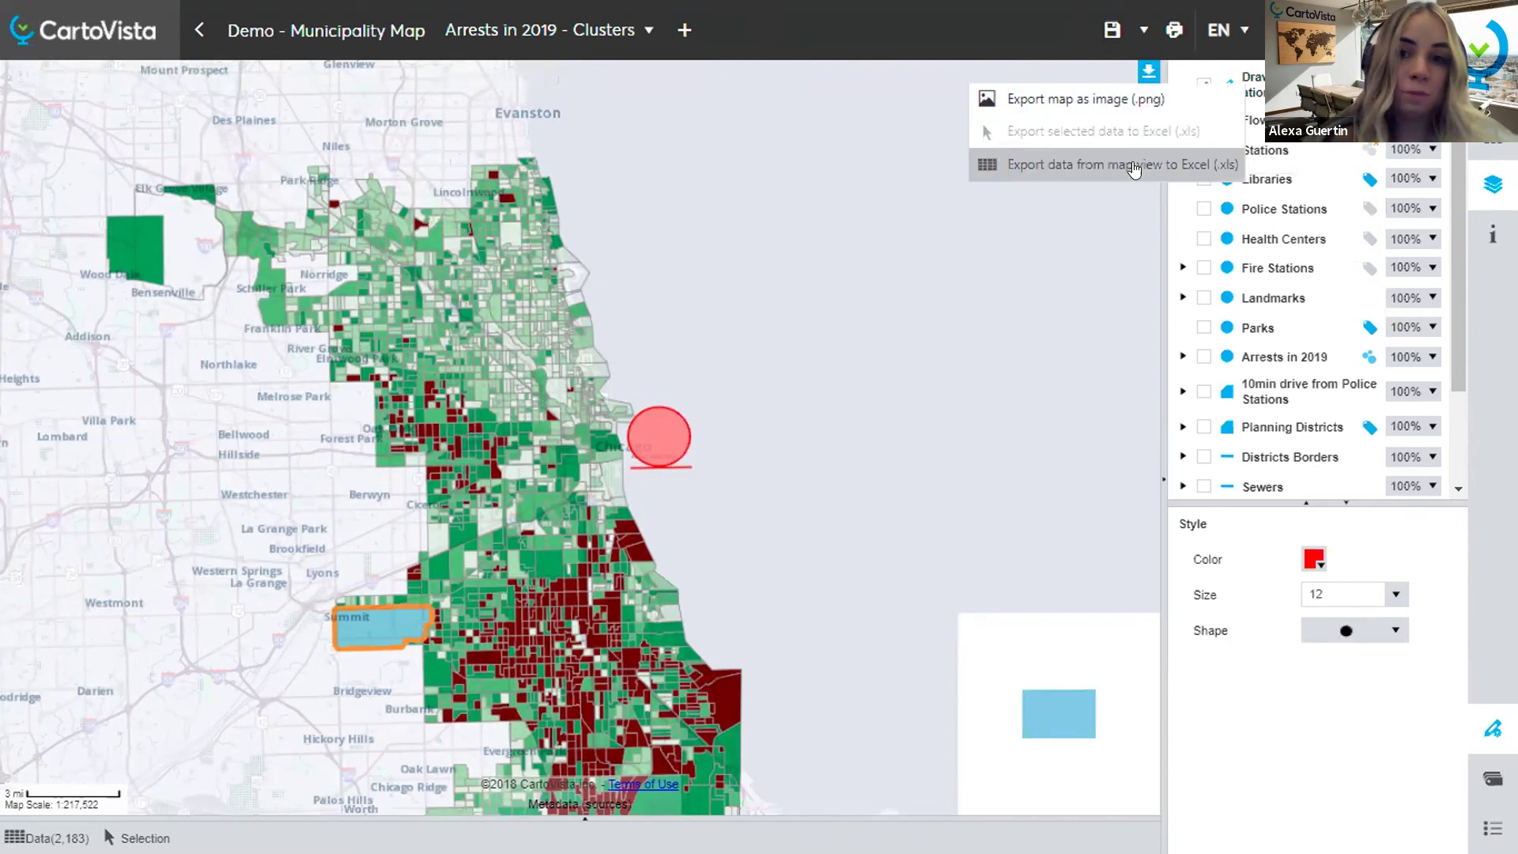
Step: Open the map's print layout, look over the page, and widen the legend box slightly
click(1173, 33)
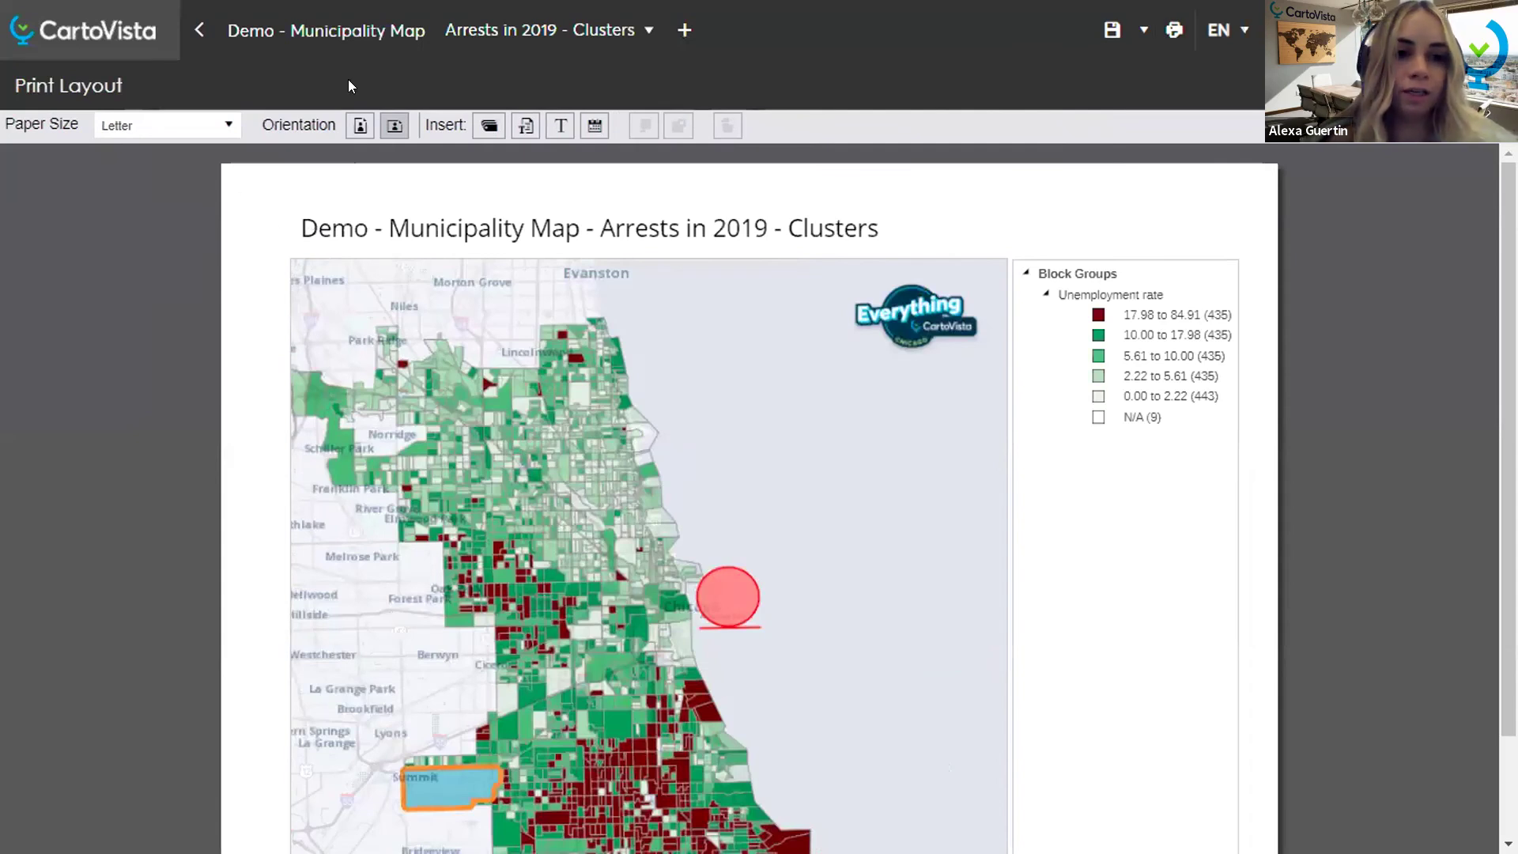
scroll(934, 340, down, 2)
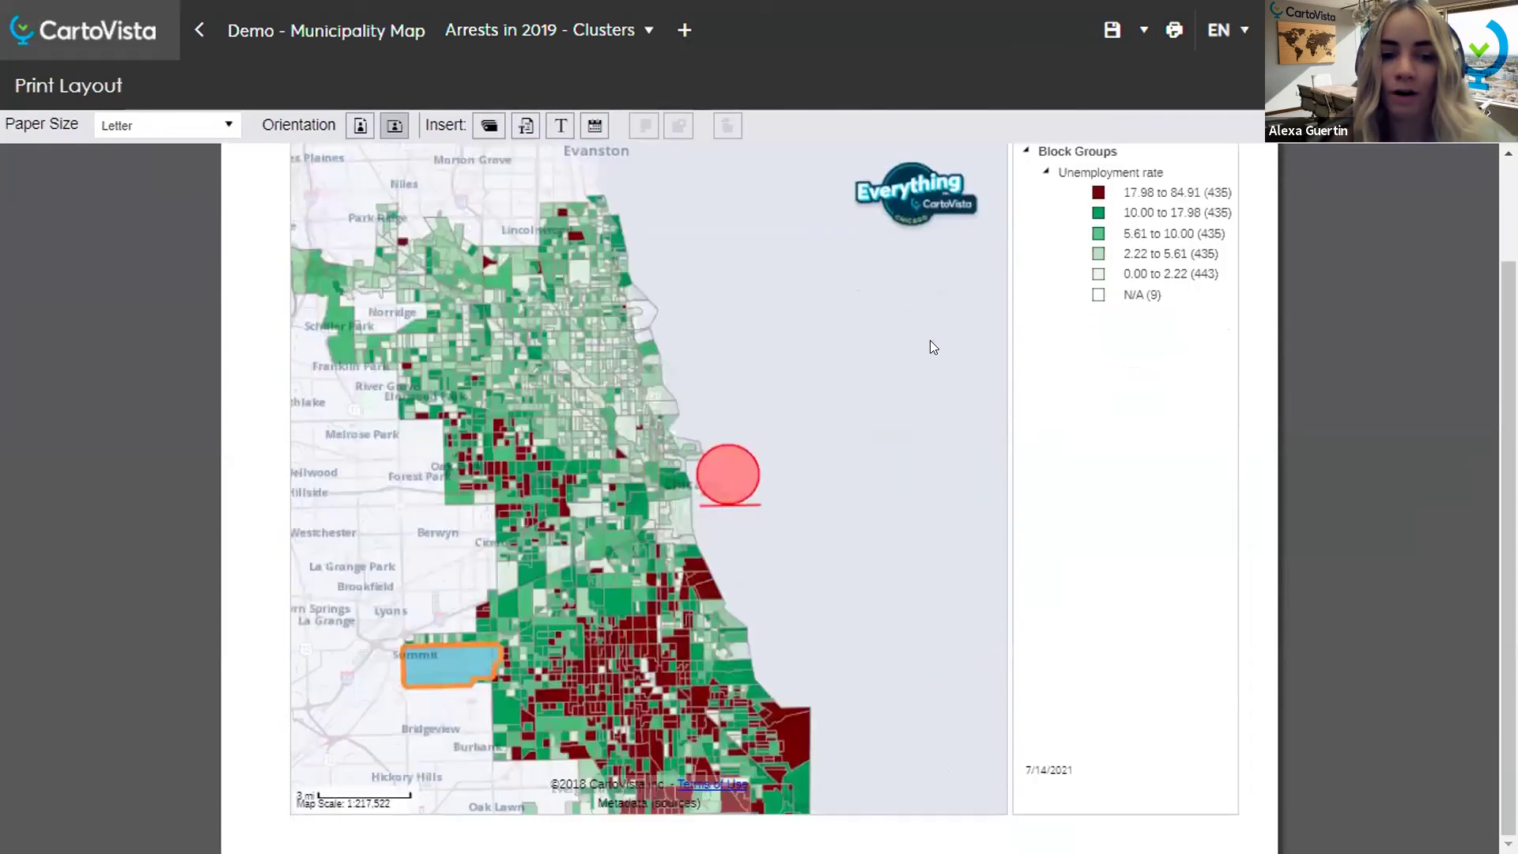
scroll(1059, 518, up, 2)
click(1107, 273)
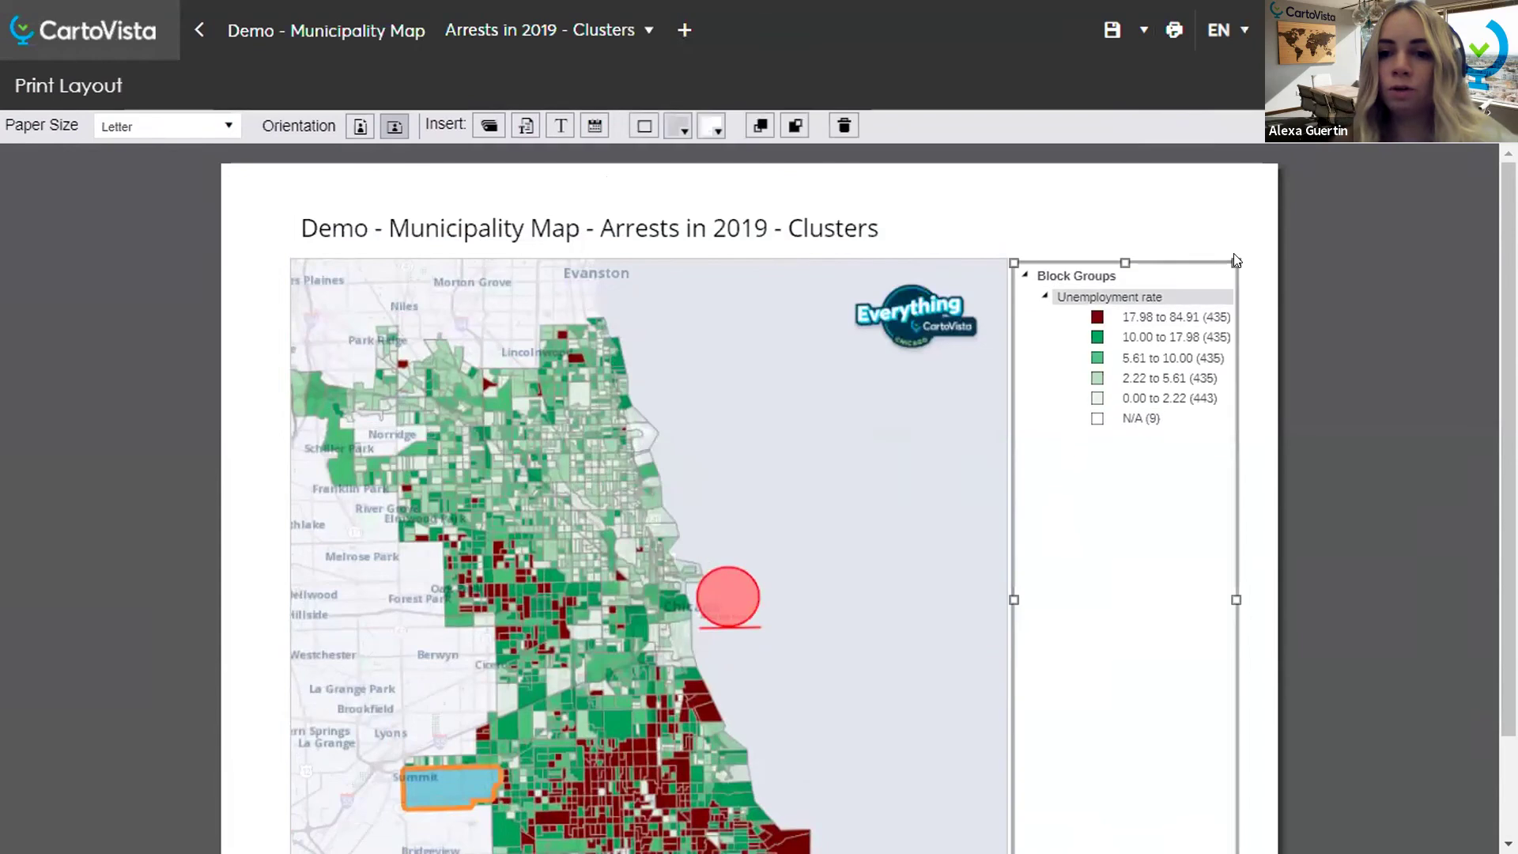
mouse_move(1240, 257)
mouse_down()
mouse_move(1223, 229)
mouse_move(1256, 266)
mouse_up()
click(578, 205)
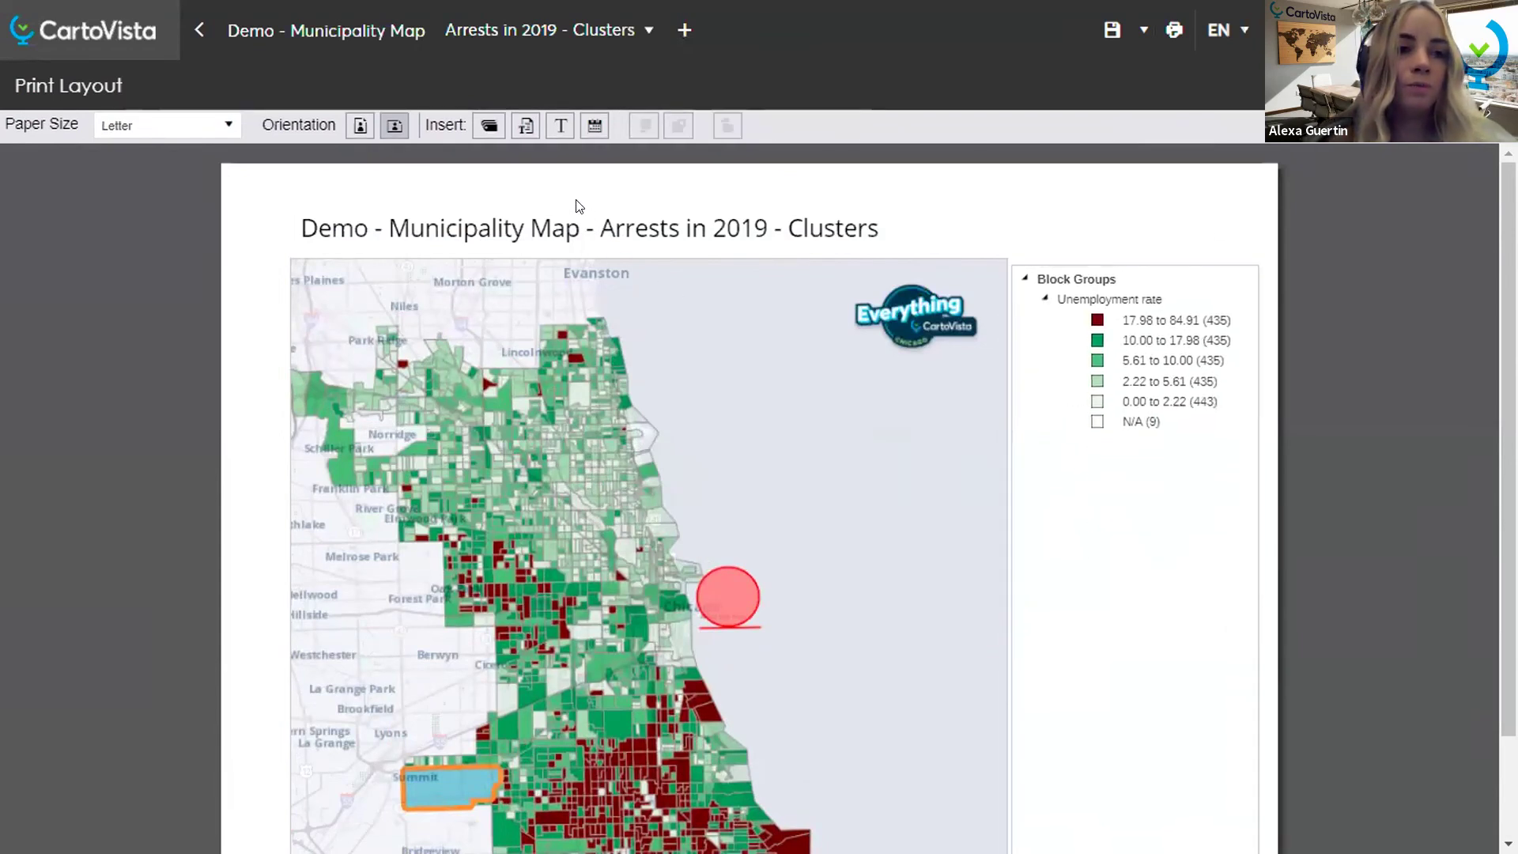
Step: Review the available paper sizes, keeping Letter, and leave the print layout
click(224, 125)
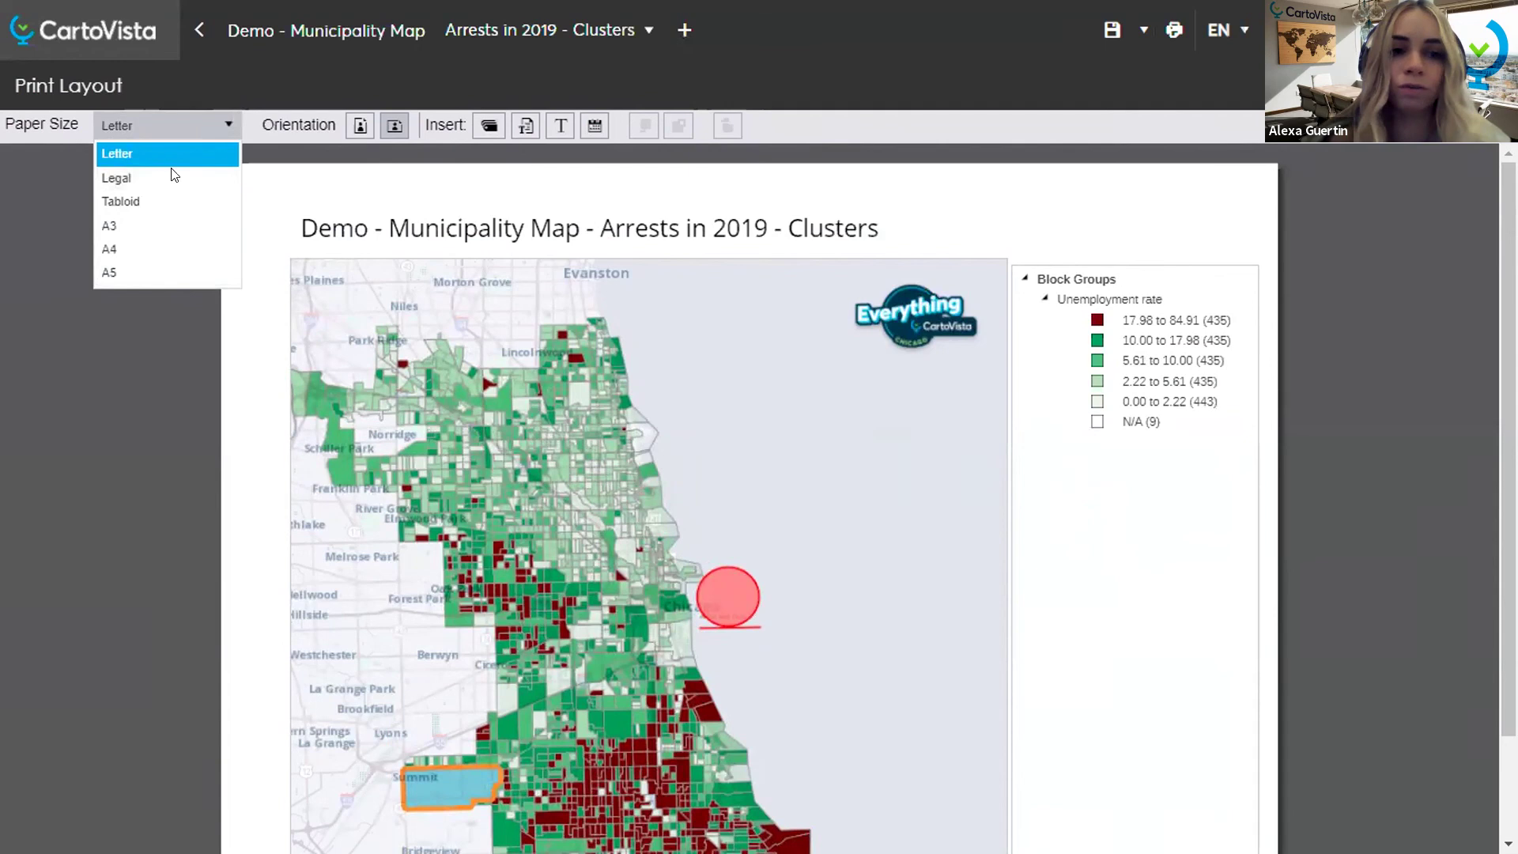
click(997, 170)
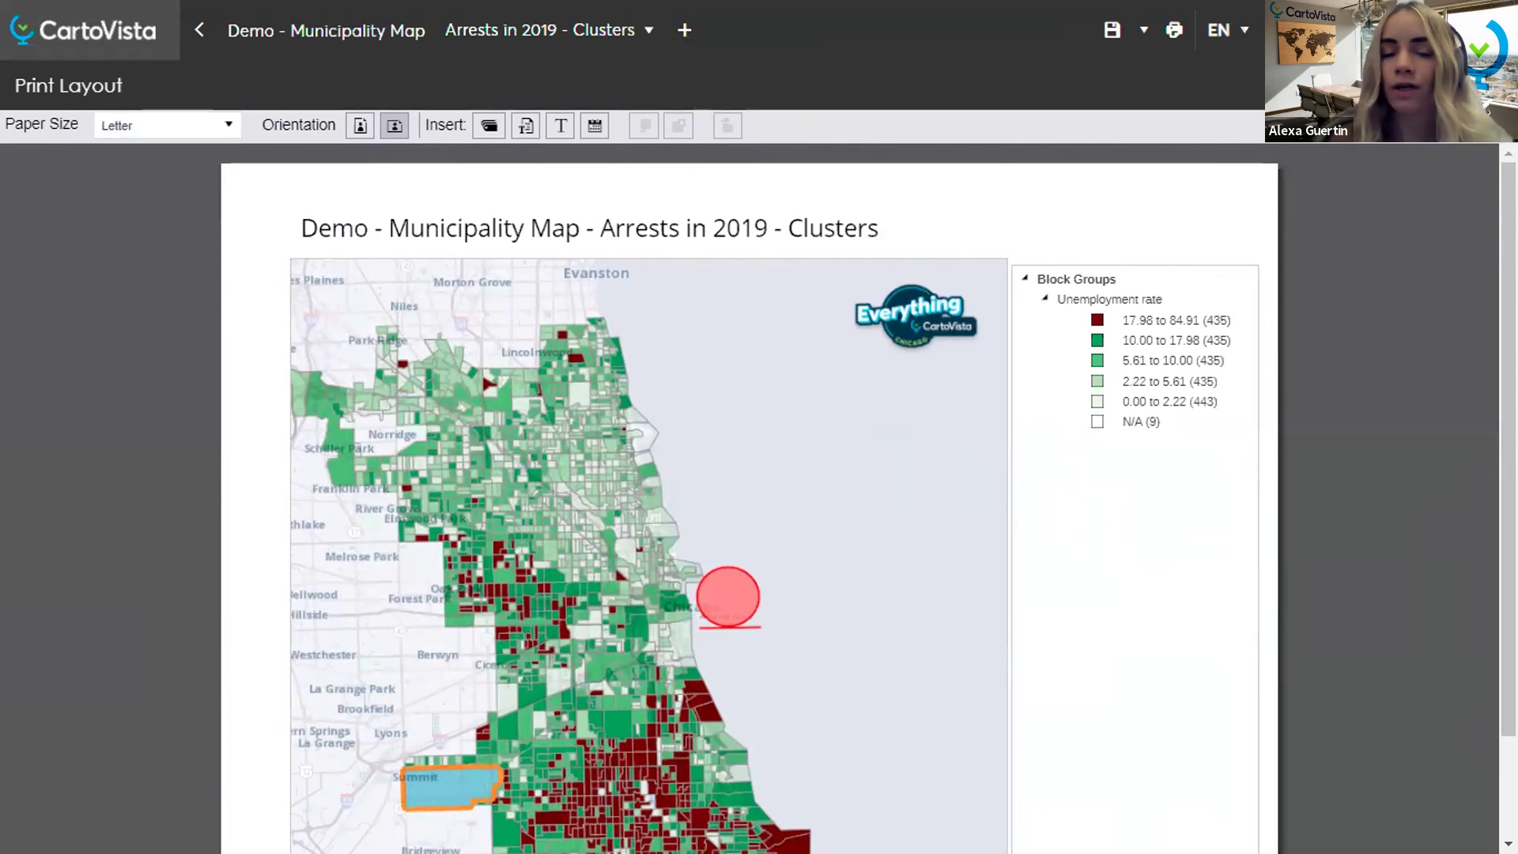
click(1493, 86)
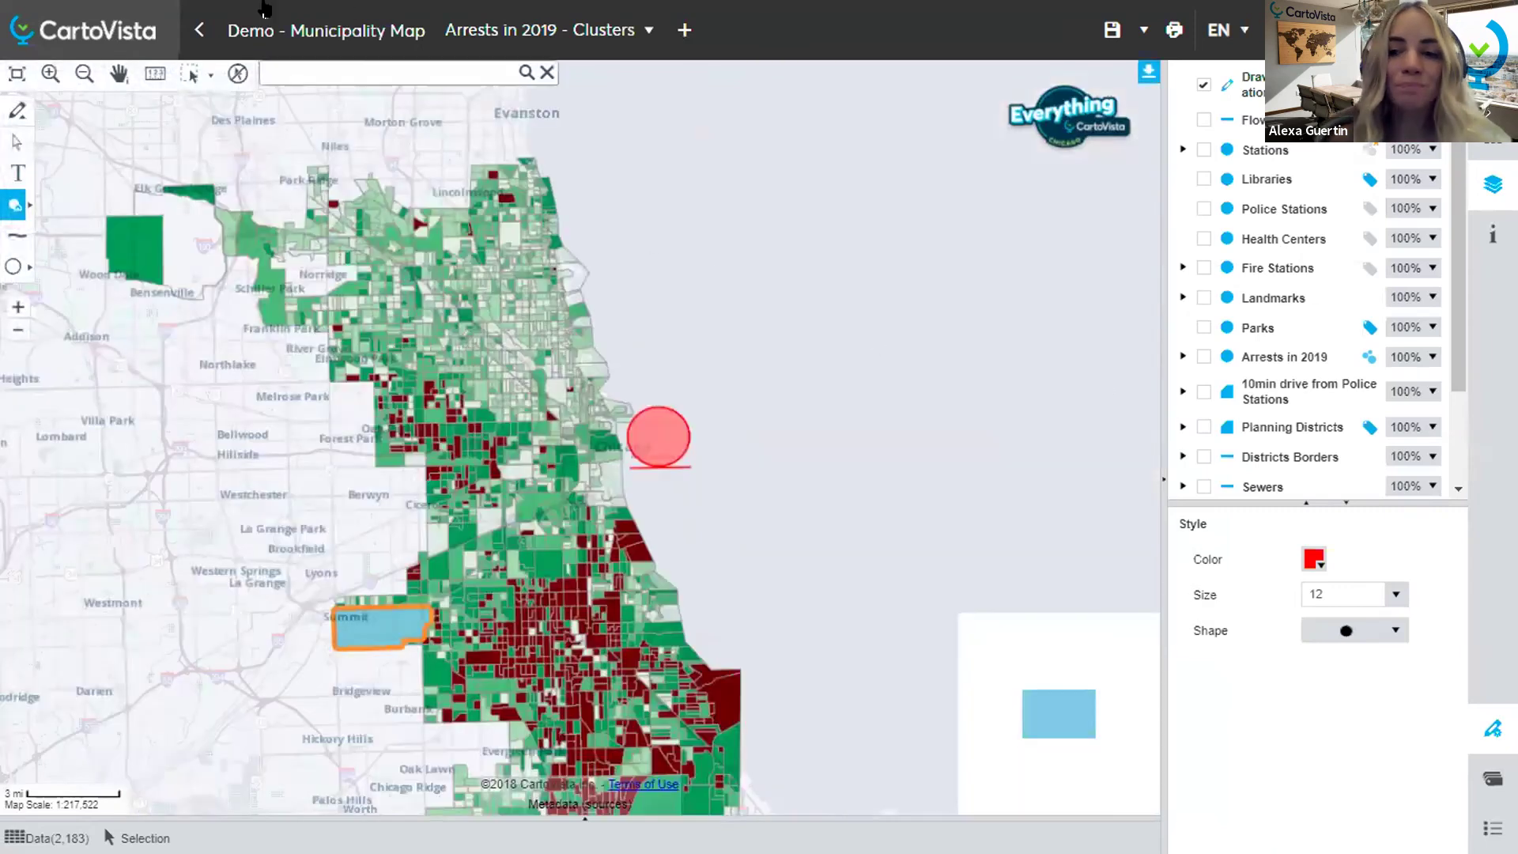
Step: Switch to the Demo - Grid Layers Map and inspect the precipitable water values at several places on the map
click(200, 26)
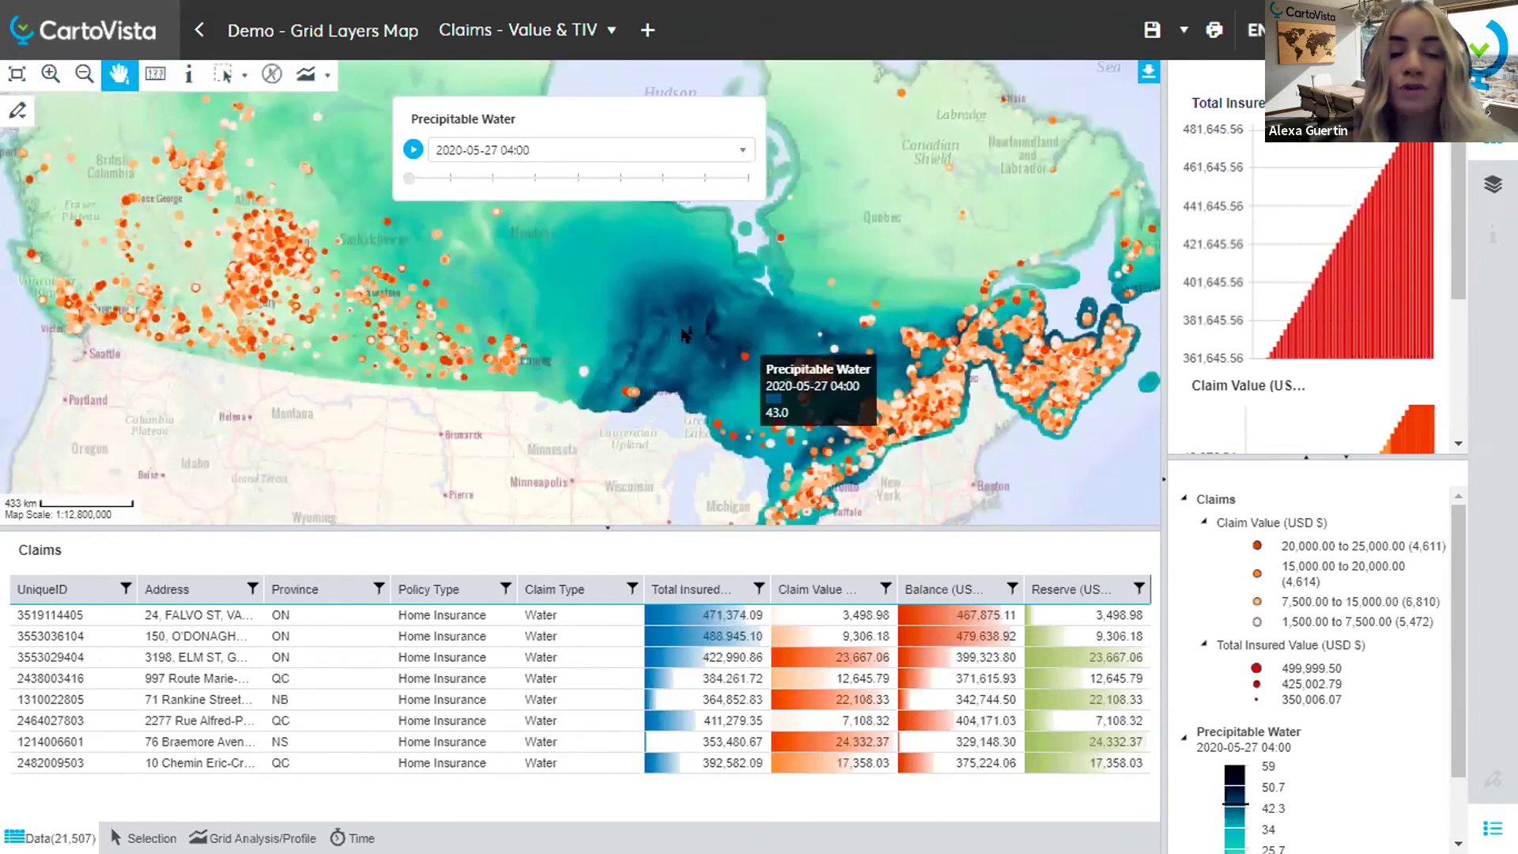
mouse_move(684, 335)
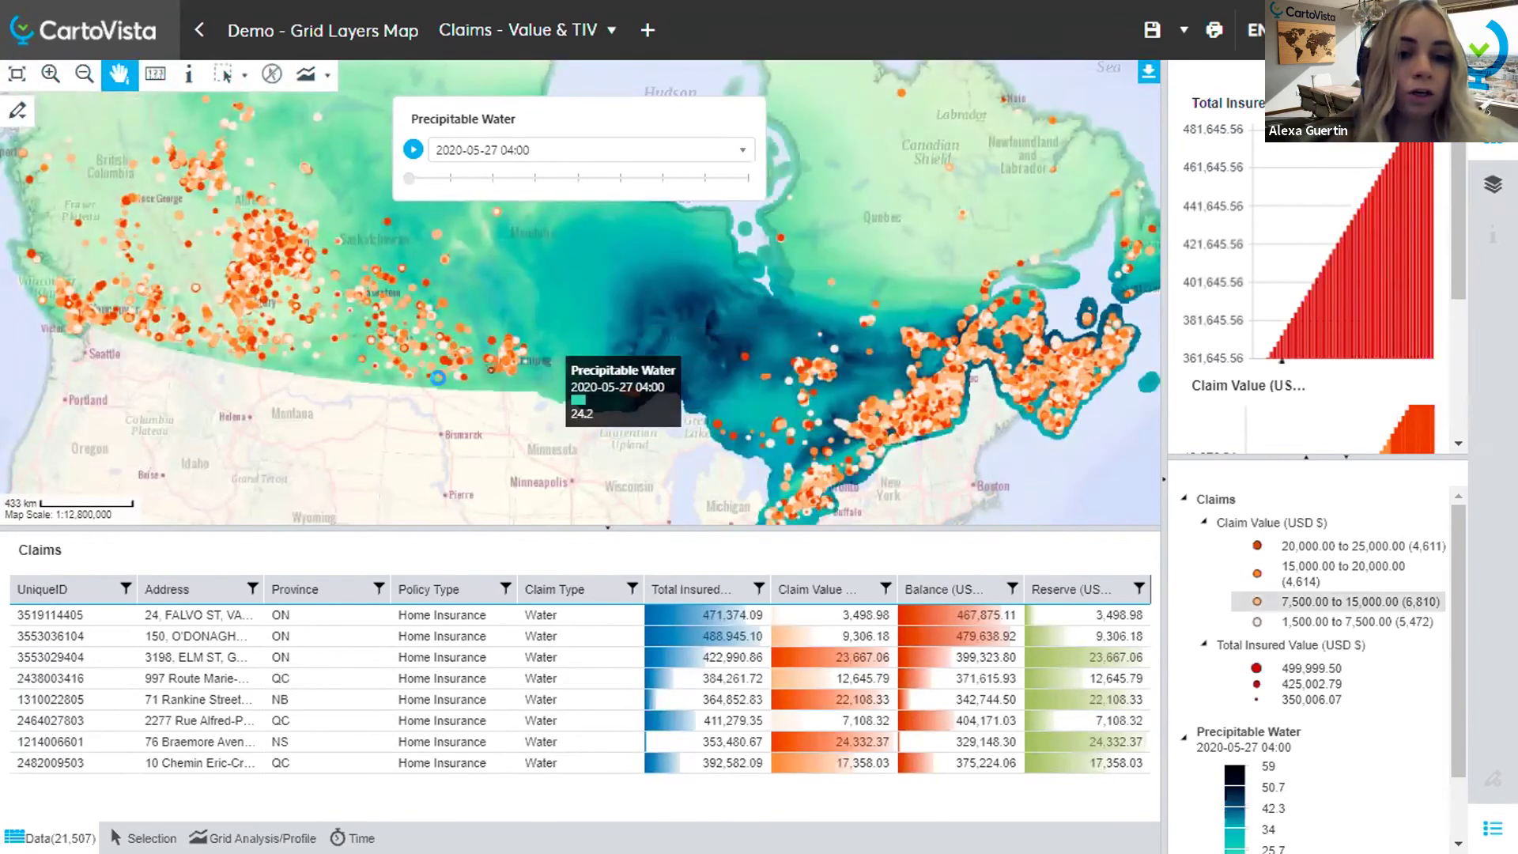
mouse_move(447, 388)
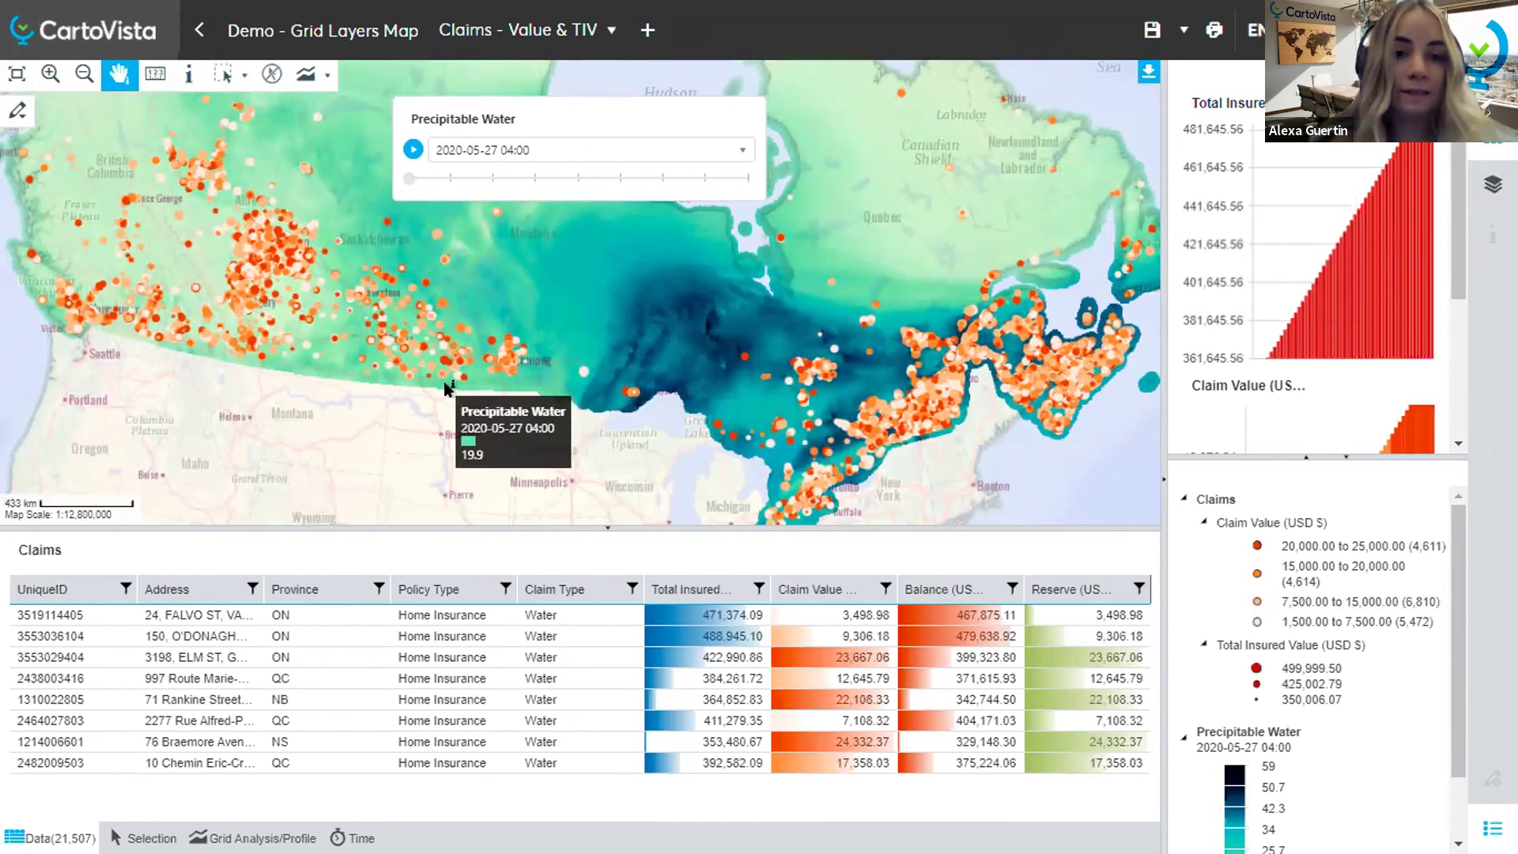
mouse_move(618, 259)
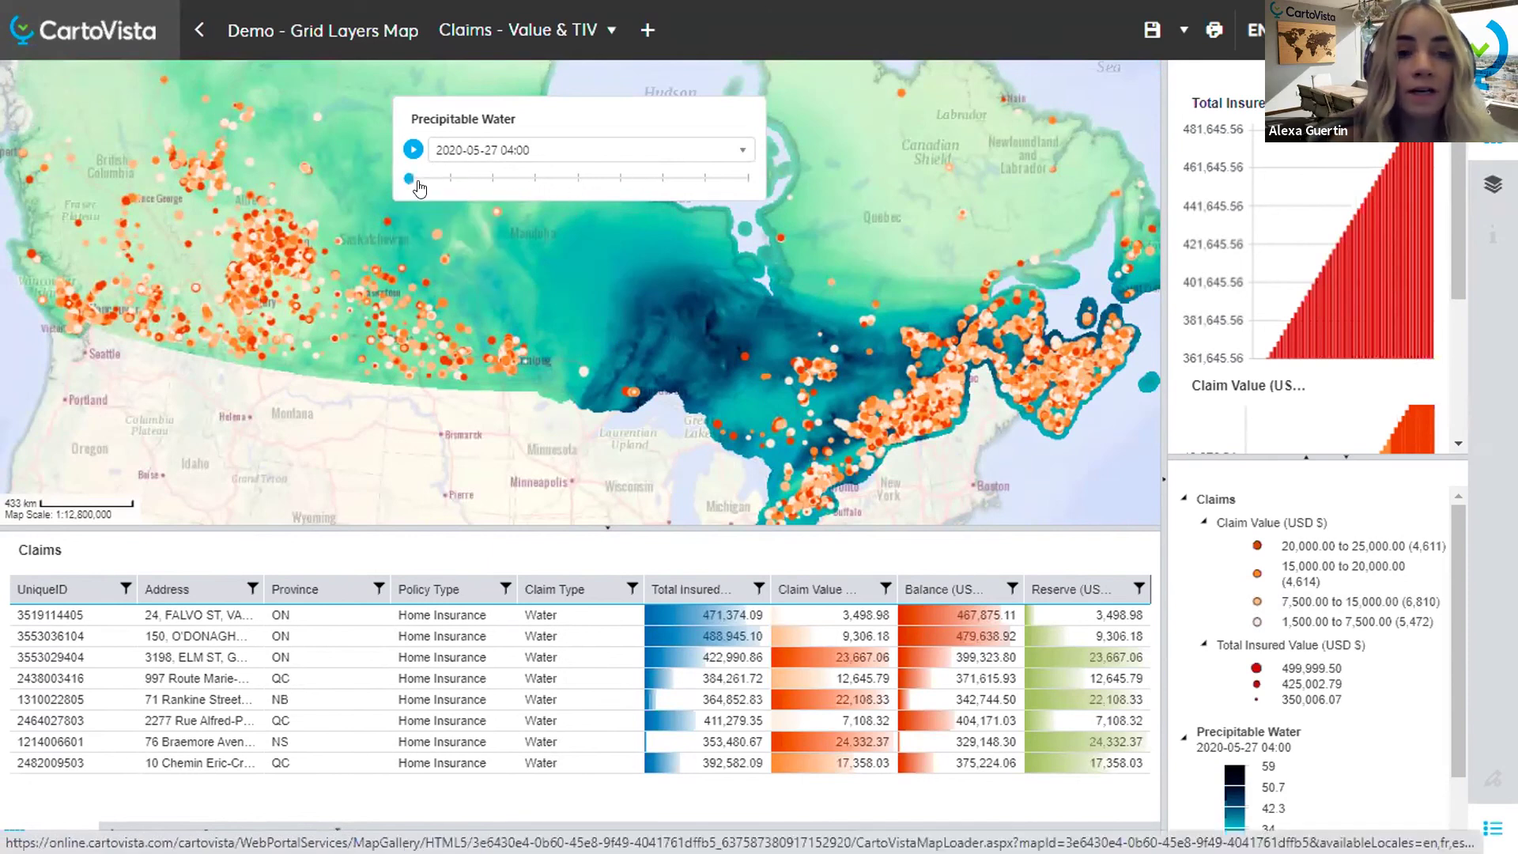
click(451, 182)
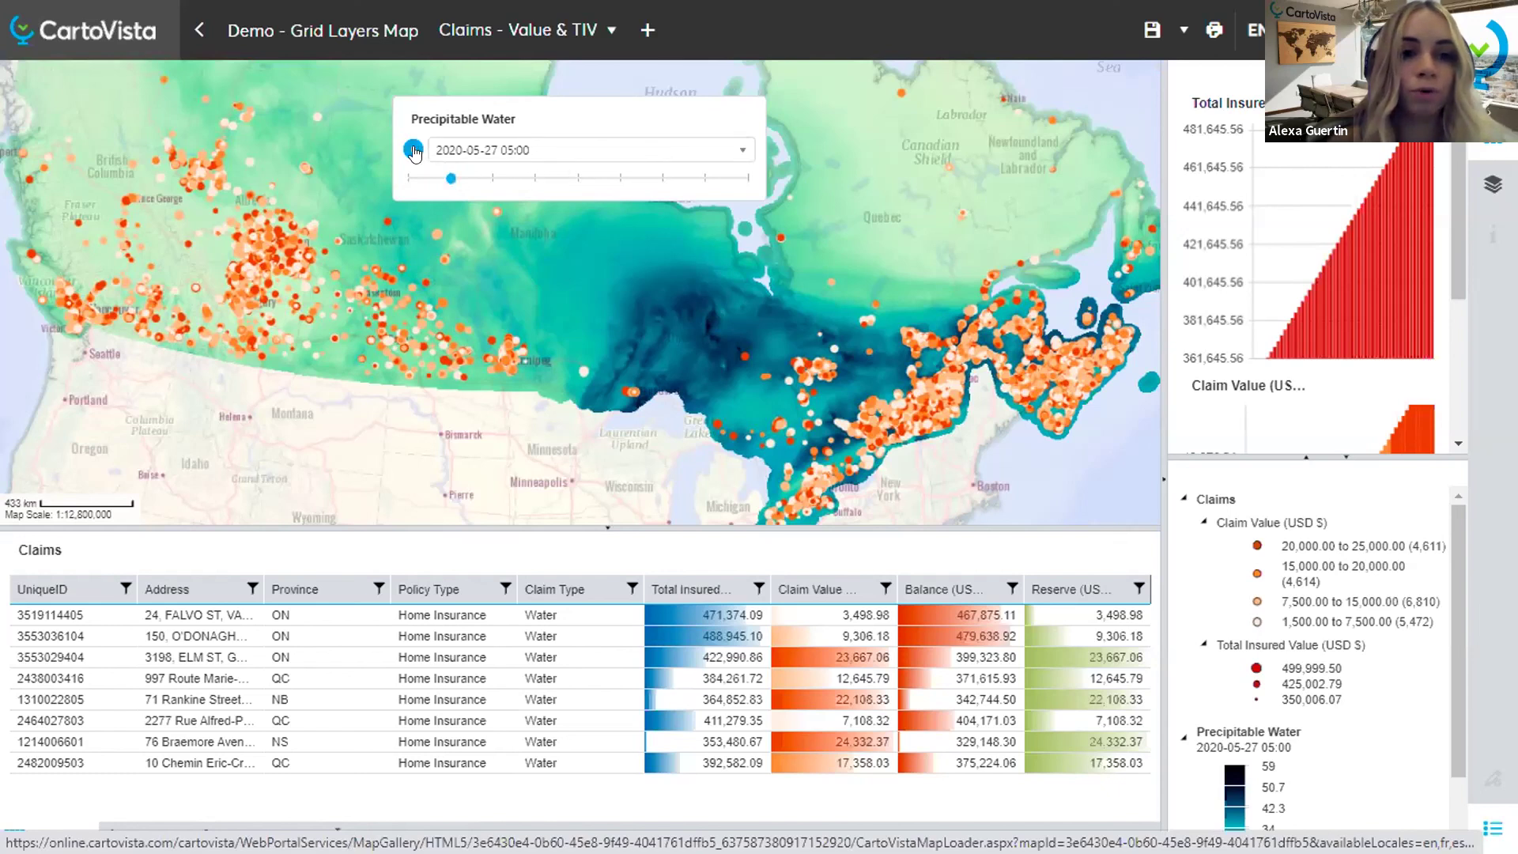
click(492, 178)
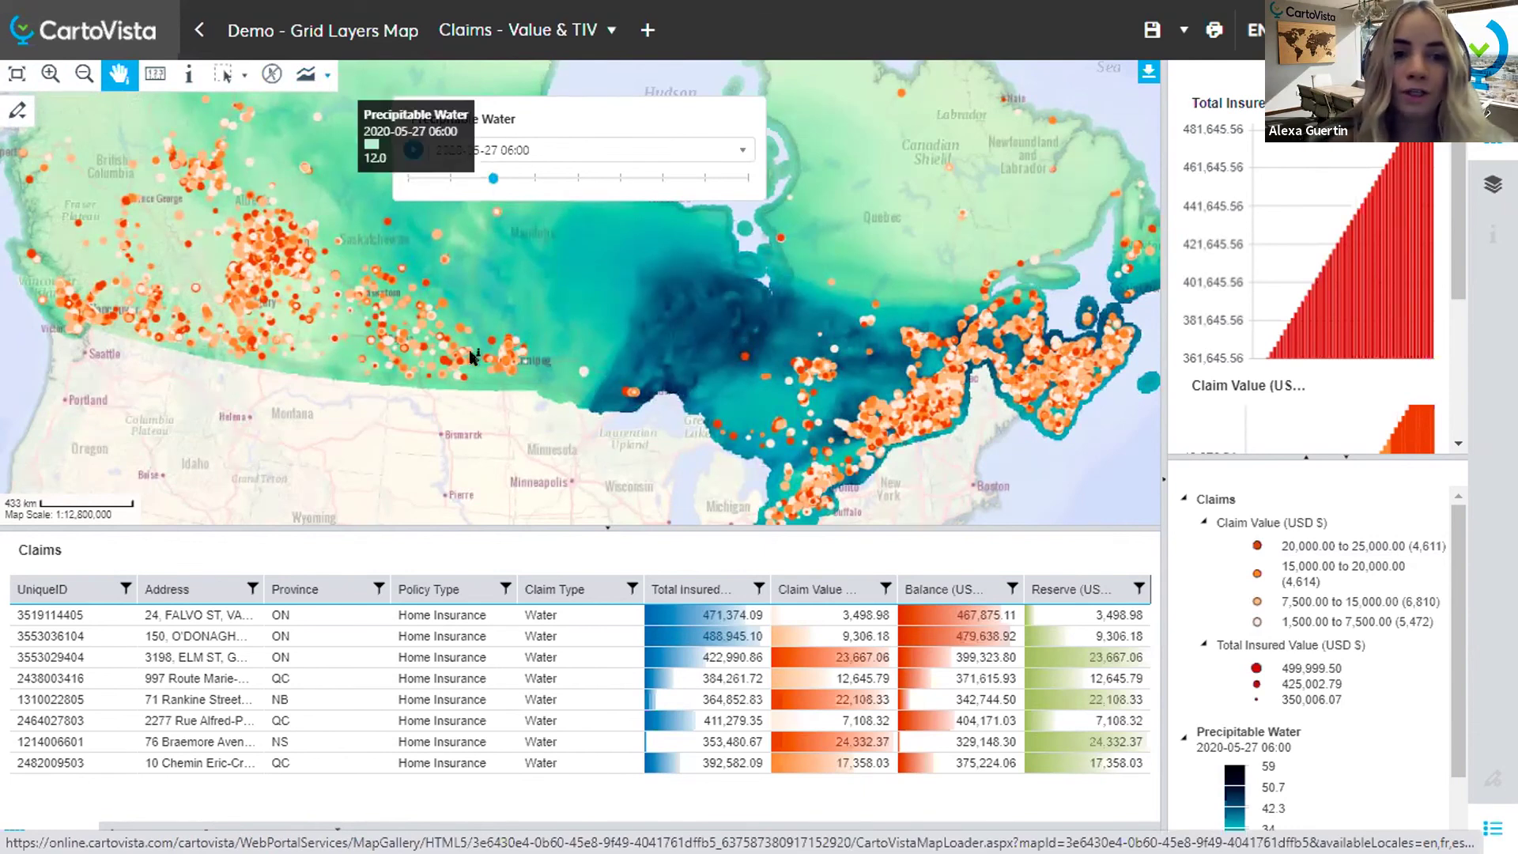
Step: Run a circular grid analysis of Precipitable Water on the area just east of the Manitoba label, covering about 119,360 km²
click(327, 80)
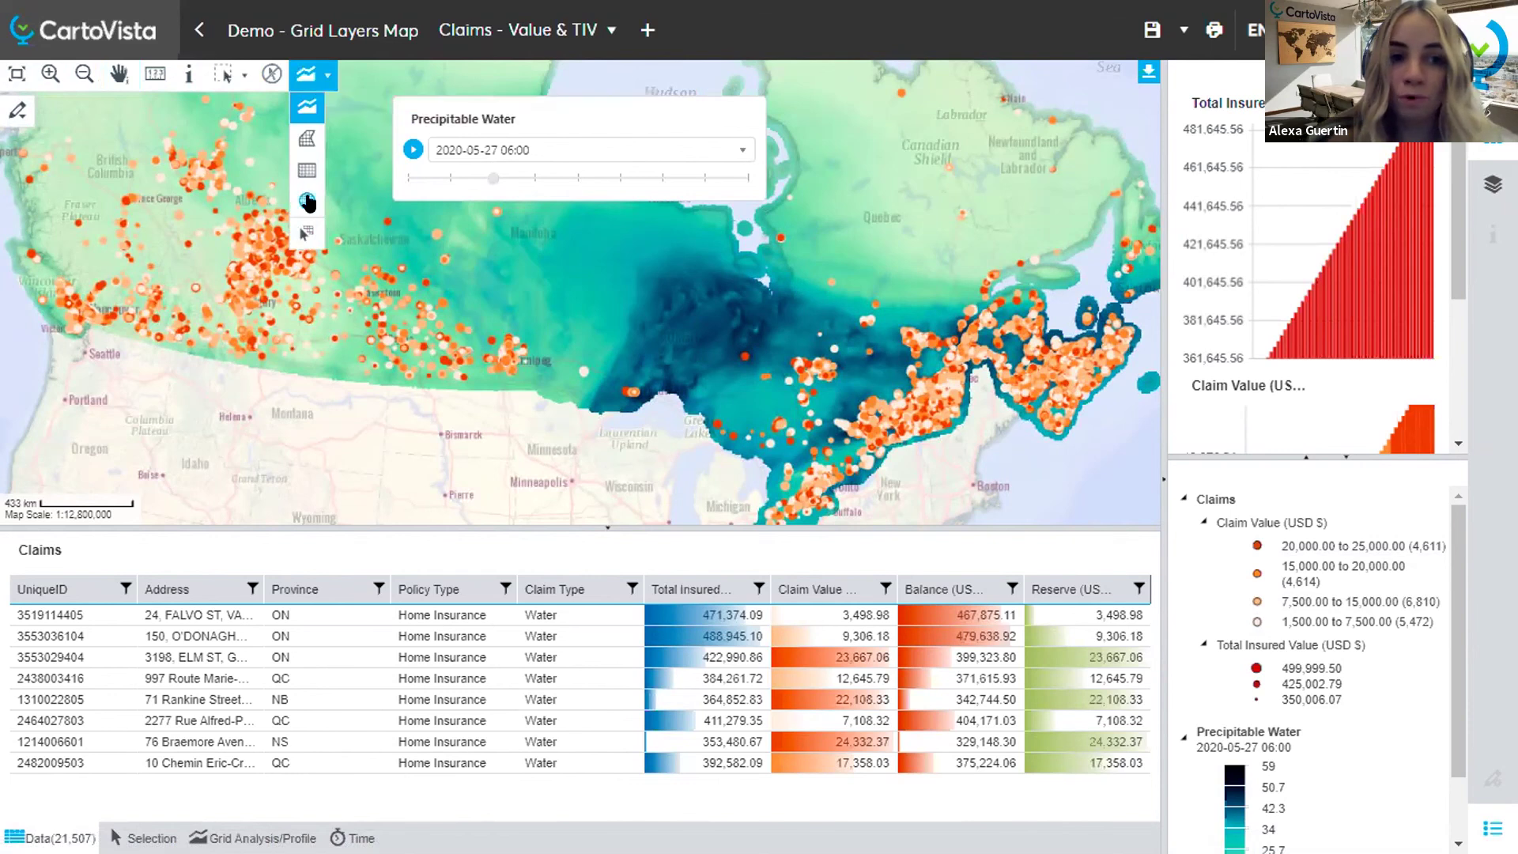
click(306, 200)
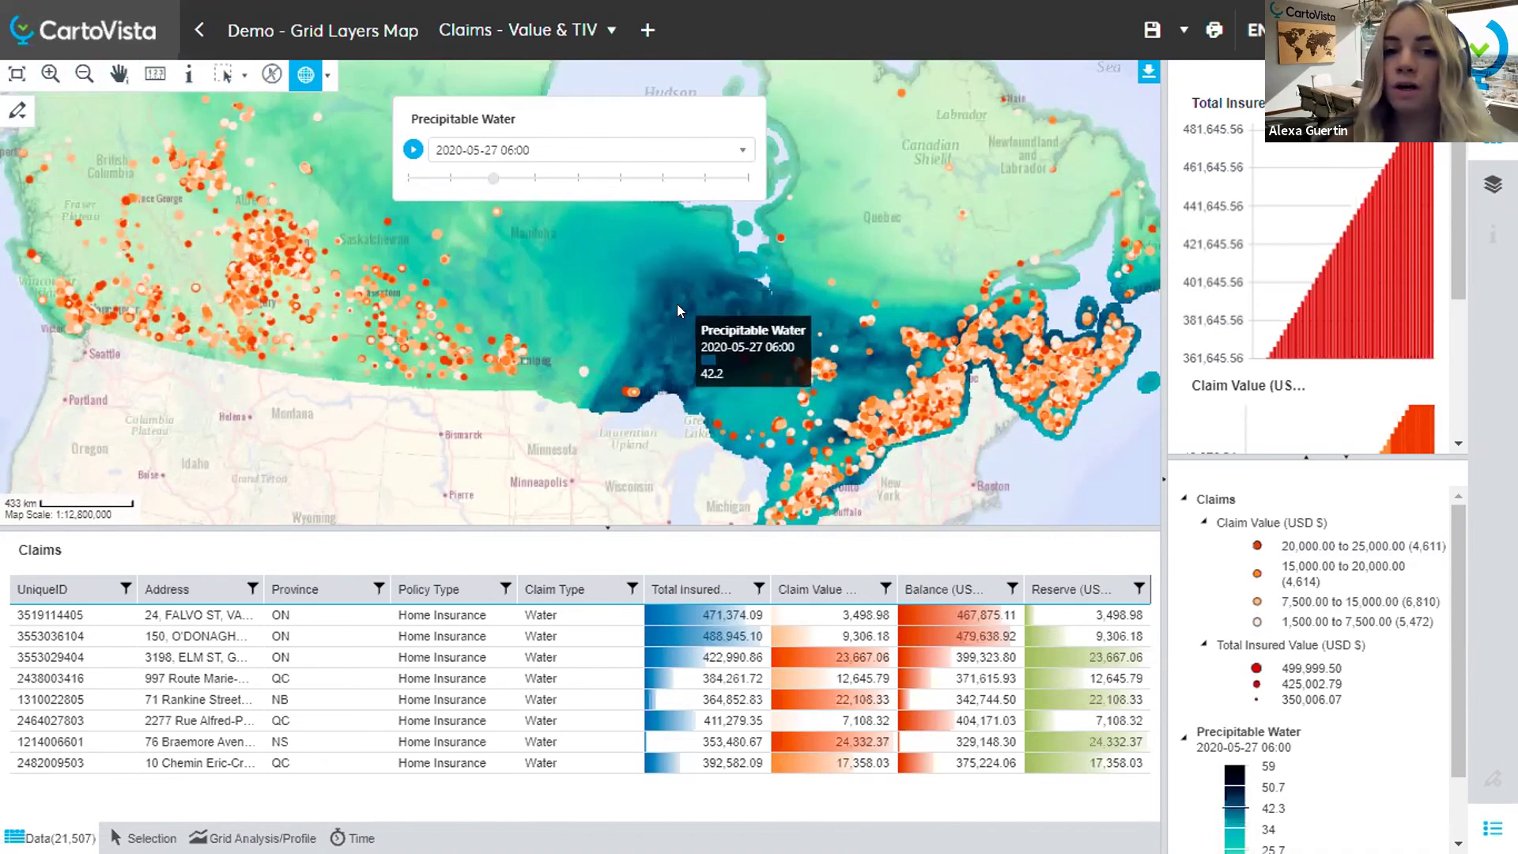
click(617, 261)
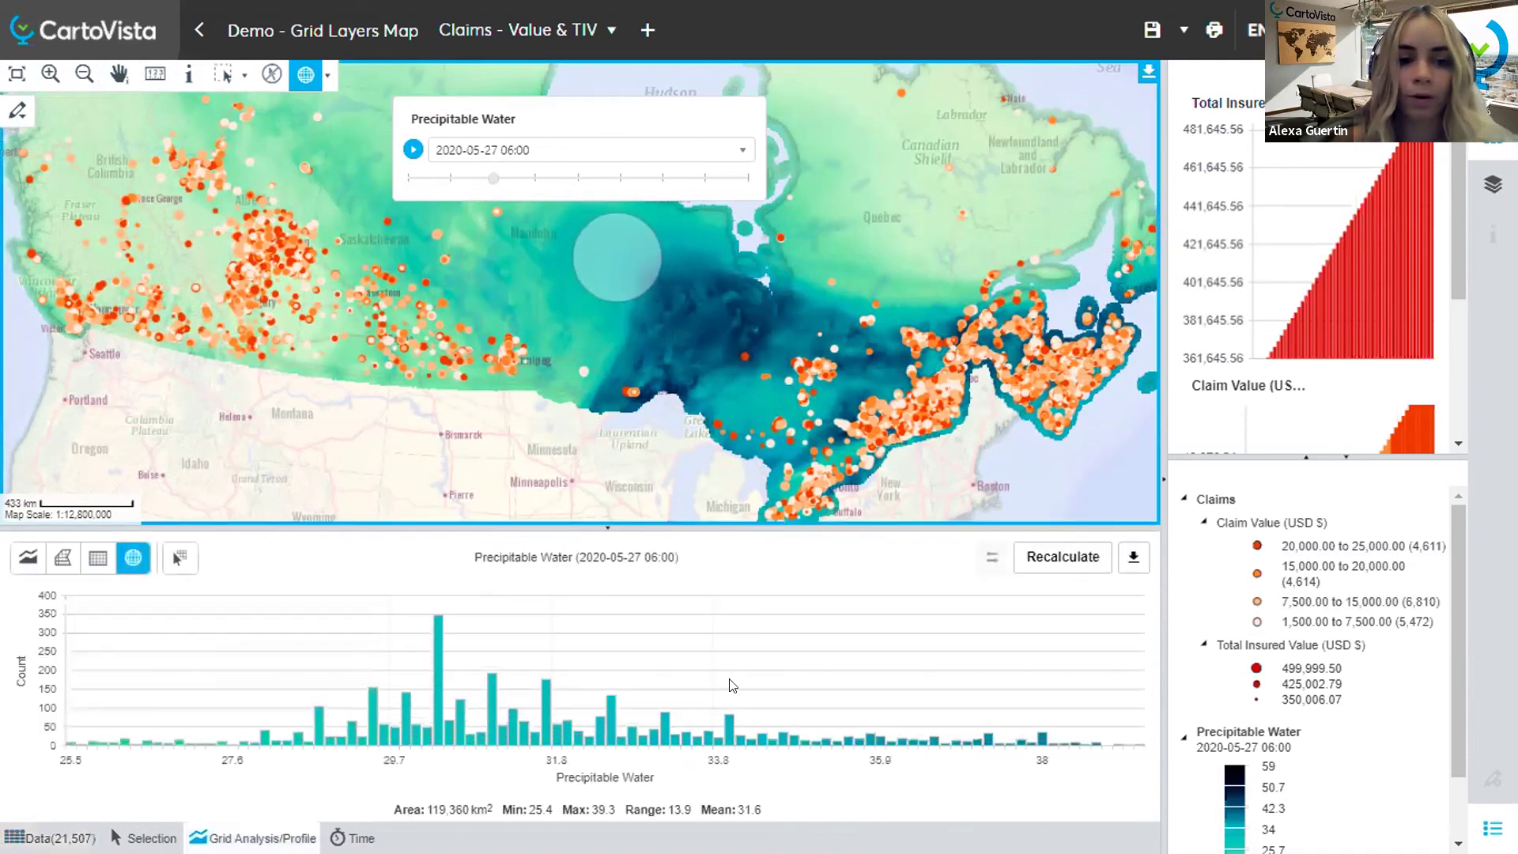
Step: Enlarge the grid analysis chart and examine its value ranges and the Precipitable Water legend
drag(616, 527, 616, 467)
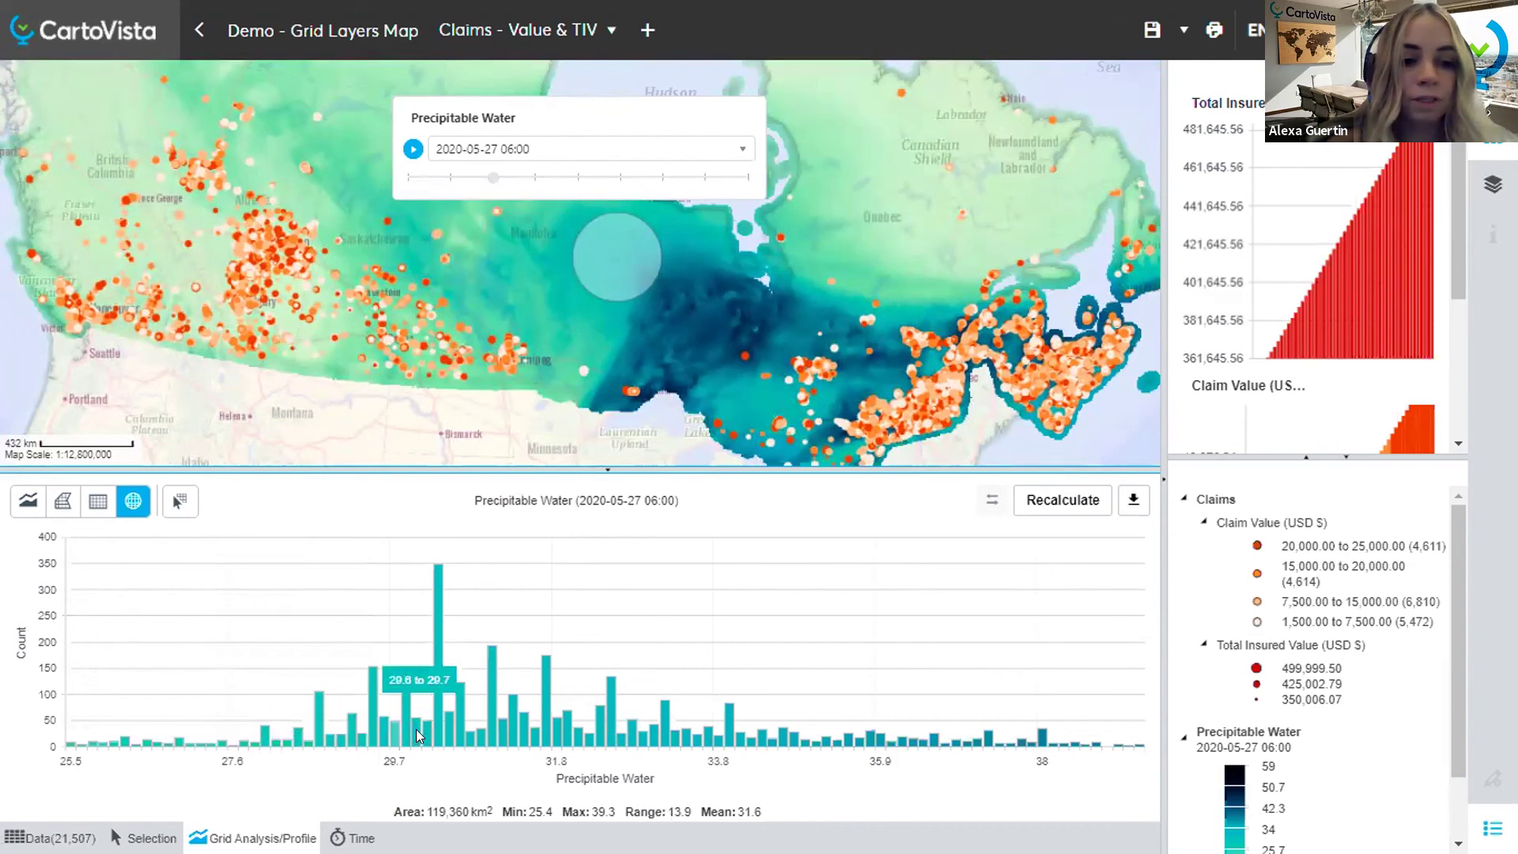
mouse_move(435, 733)
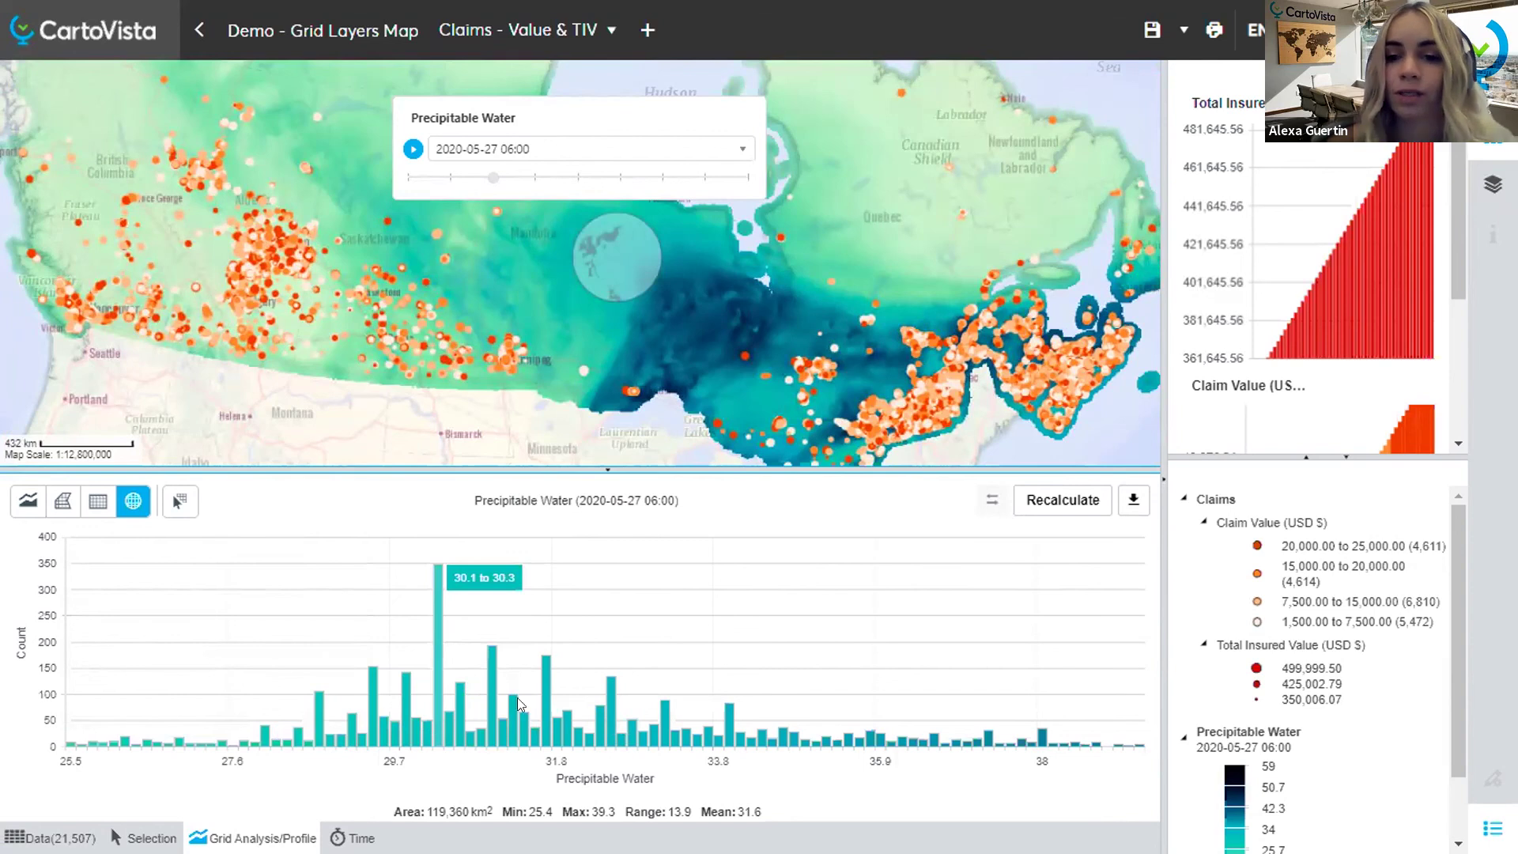
scroll(1432, 544, down, 1)
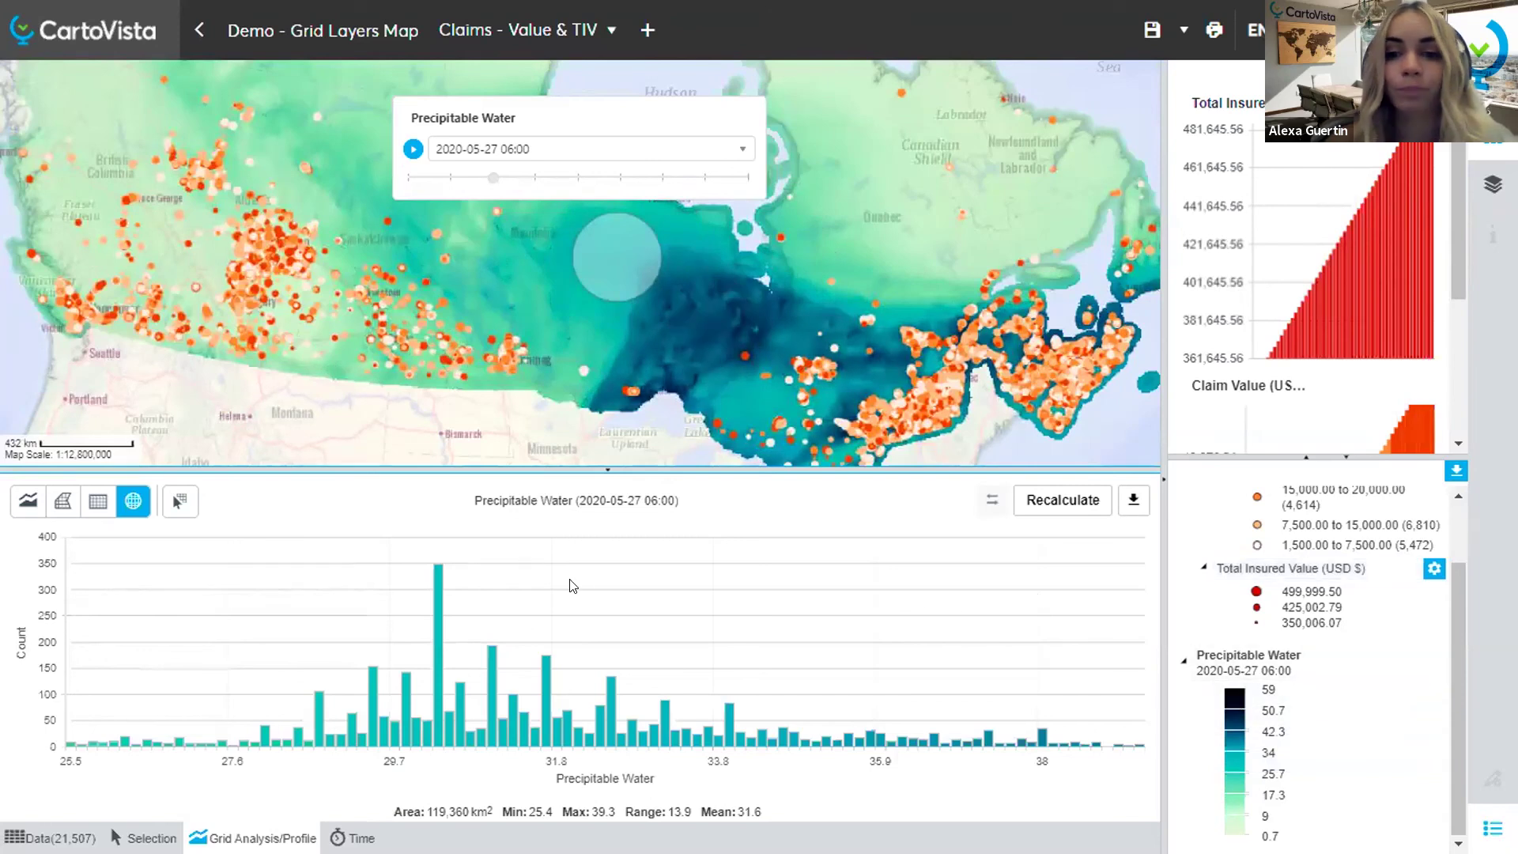
Step: Export the Precipitable Water grid analysis chart as an SVG image
click(1133, 503)
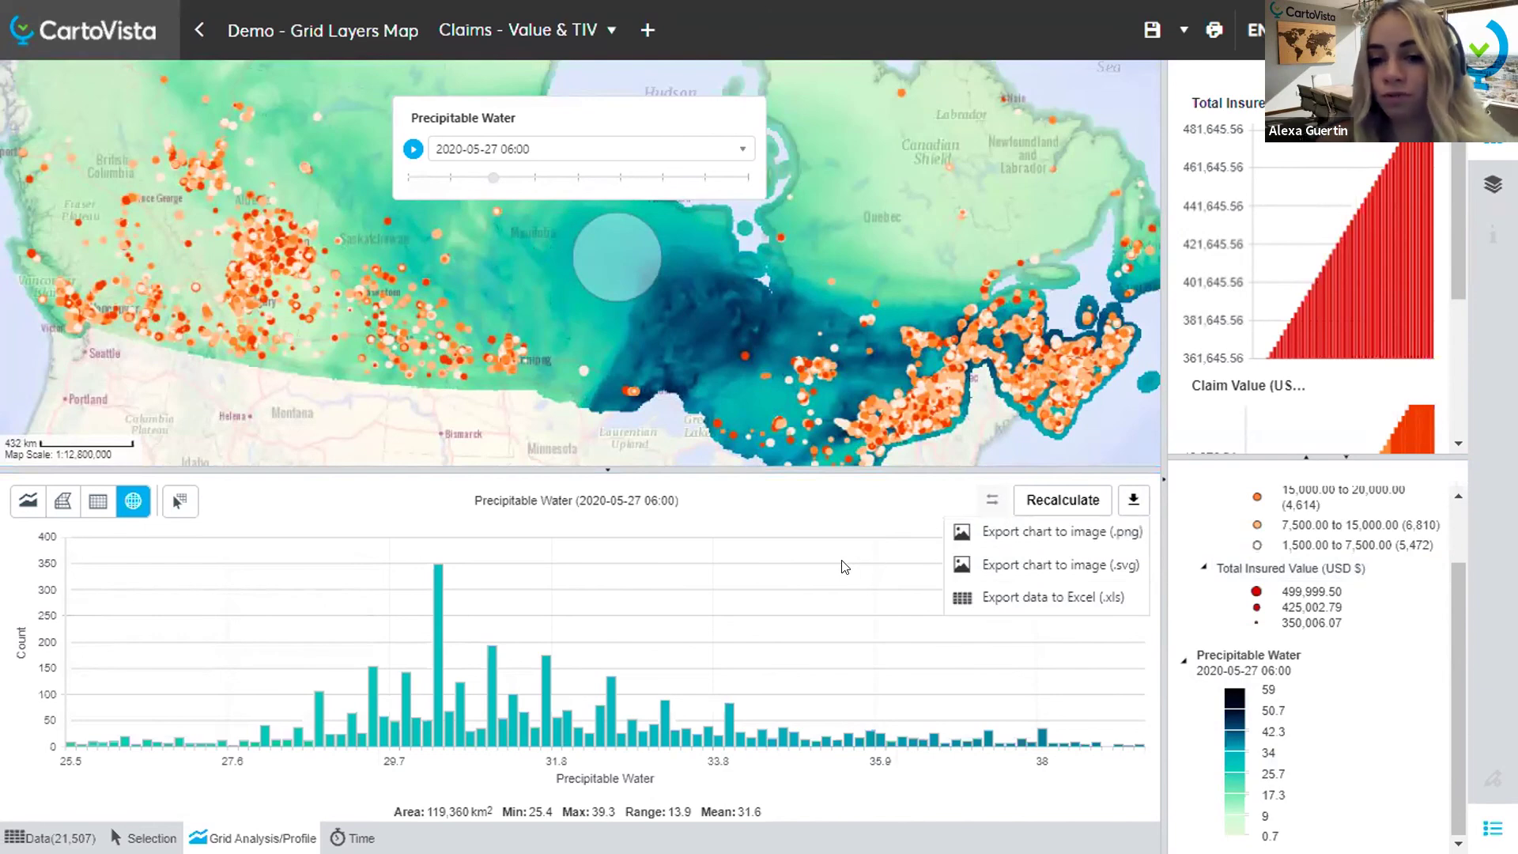
click(1011, 567)
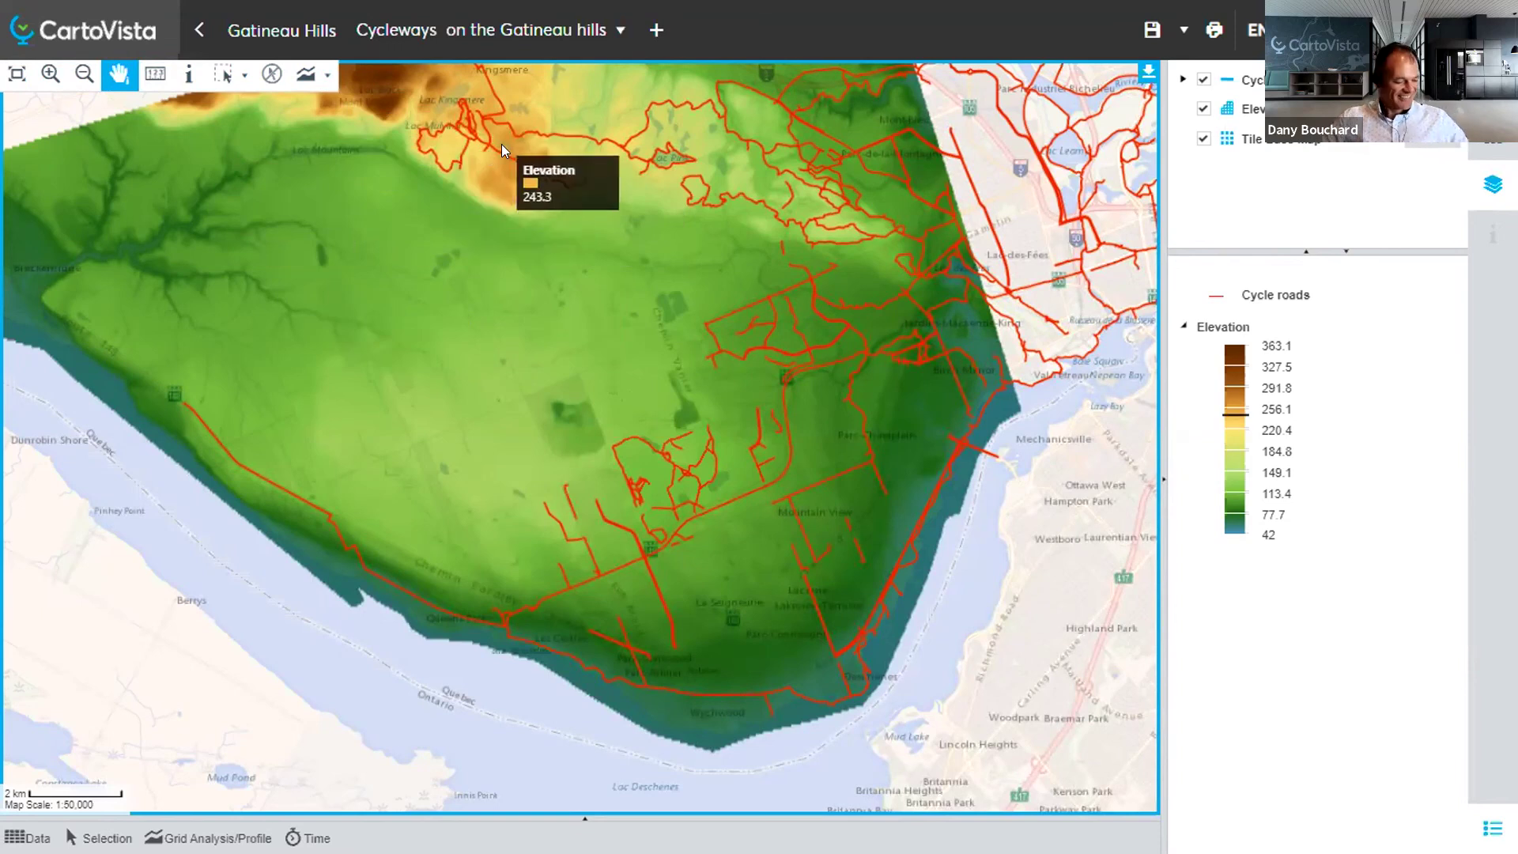
Step: On the Gatineau Hills map, run an elevation profile along a line about 1 km long heading southeast across the hill beside Promenade de la Gatineau
scroll(525, 134, up, 1)
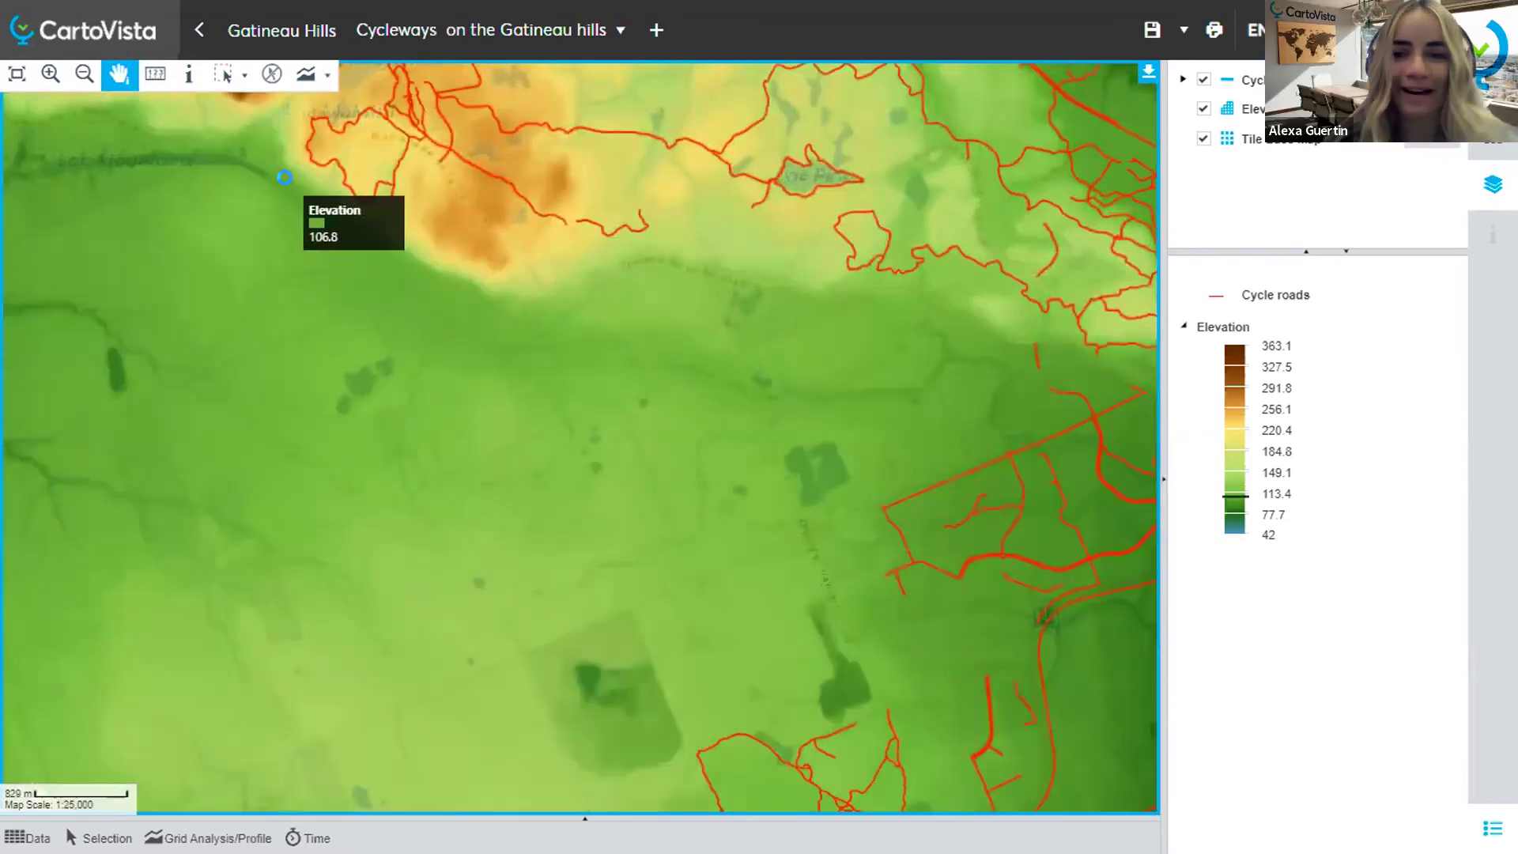
drag(397, 406, 420, 438)
click(308, 75)
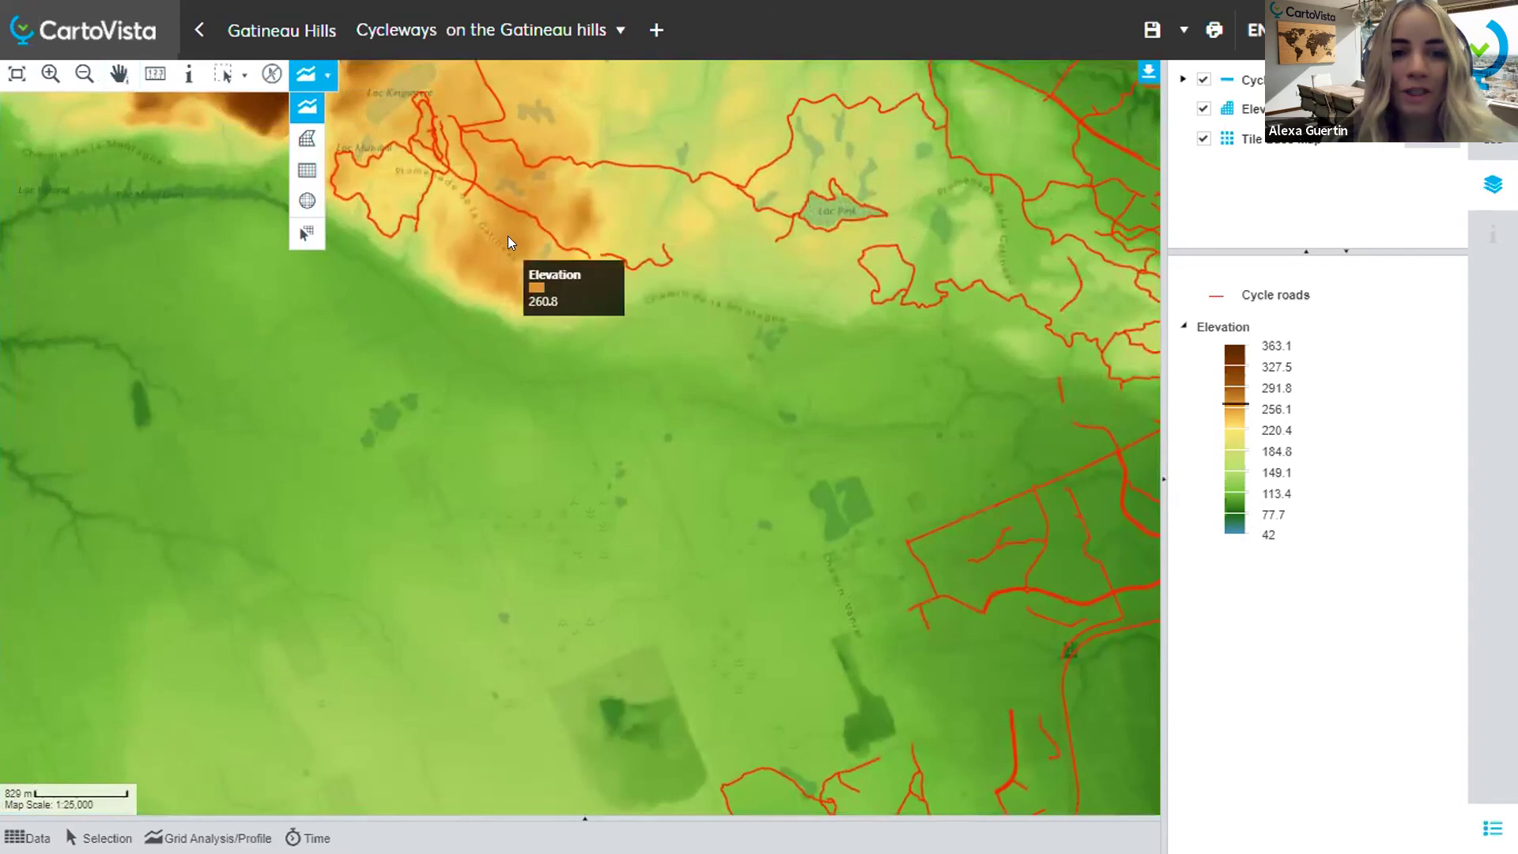
click(499, 213)
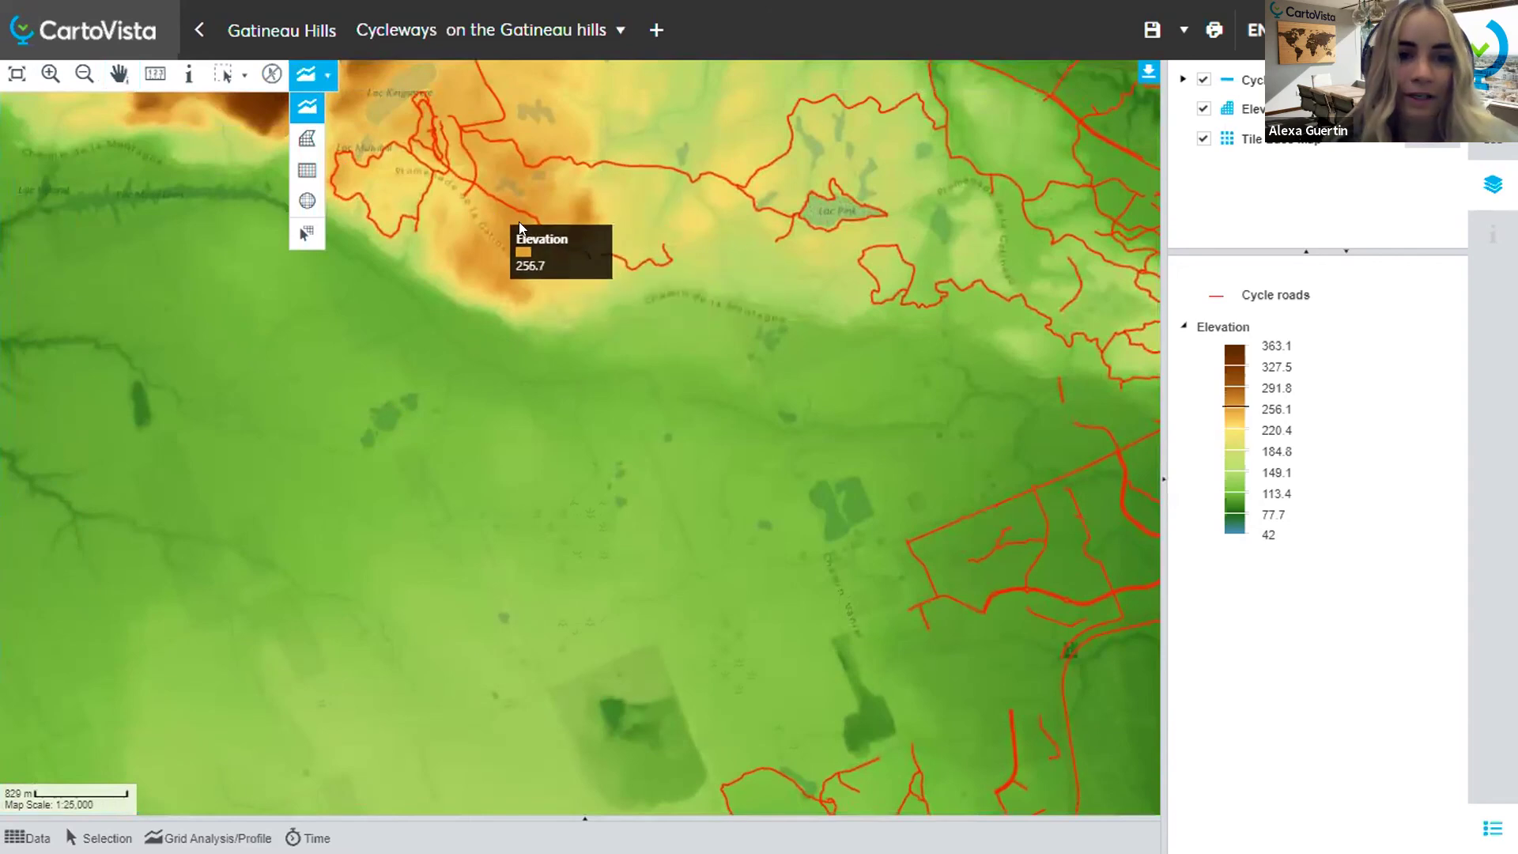
double_click(592, 305)
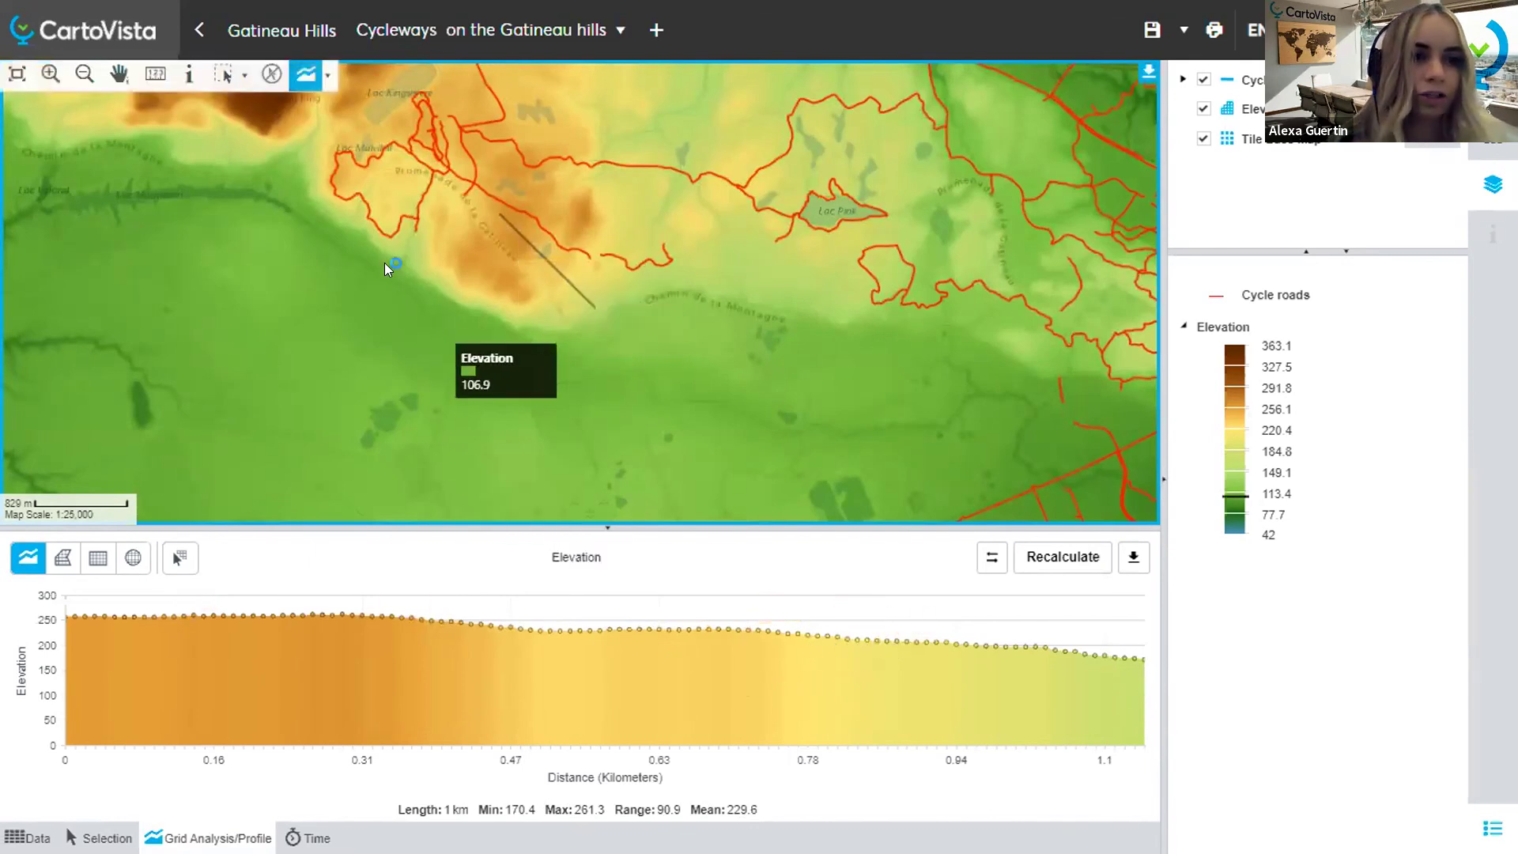
Step: Run an elevation profile along the existing cycle road crossing the same hill and inspect the elevations along its chart
click(327, 75)
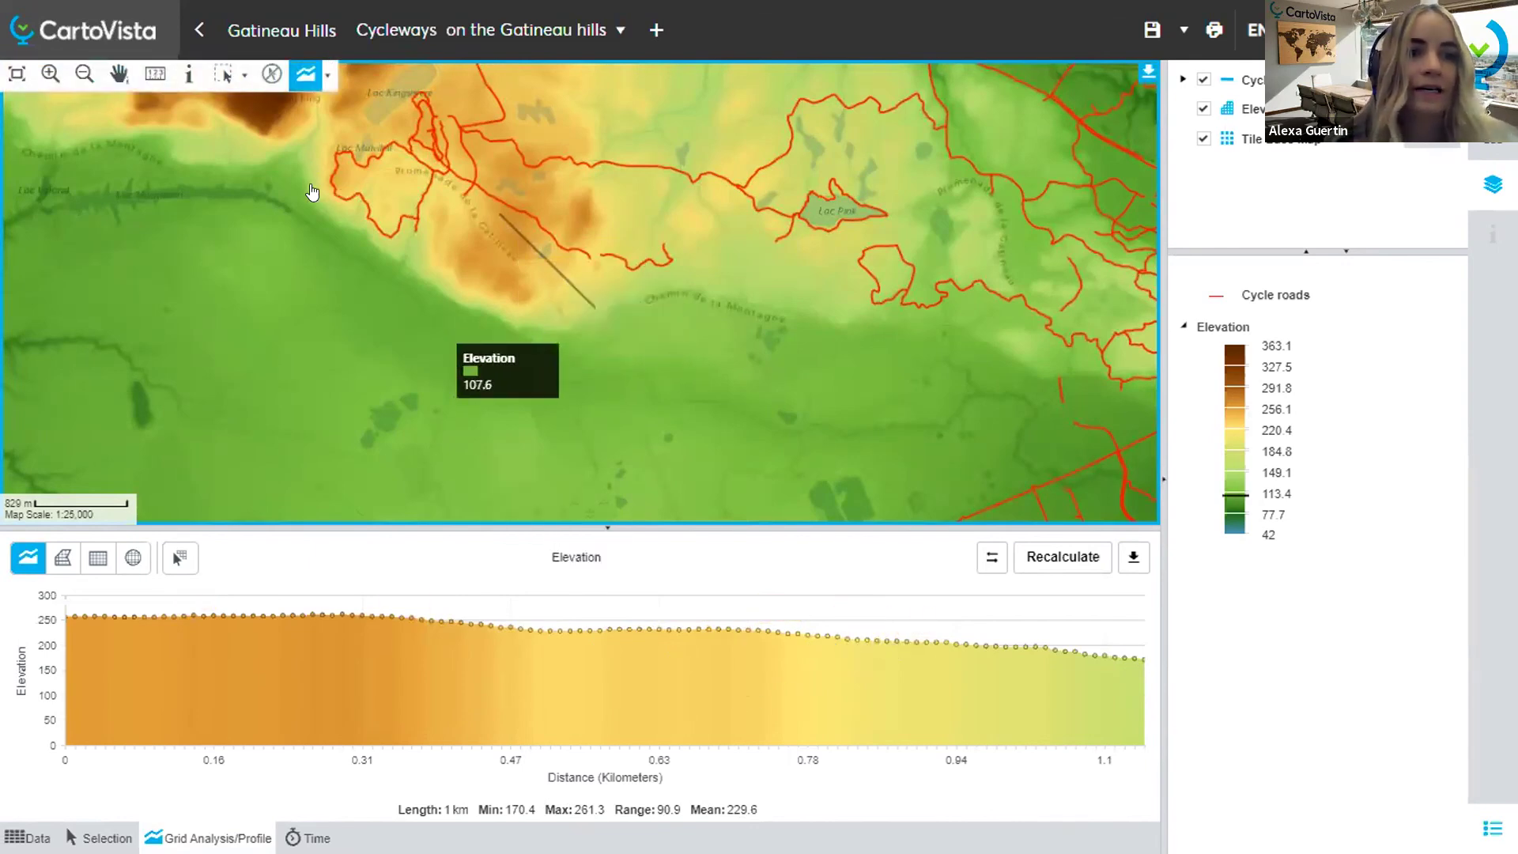
click(303, 229)
mouse_move(534, 204)
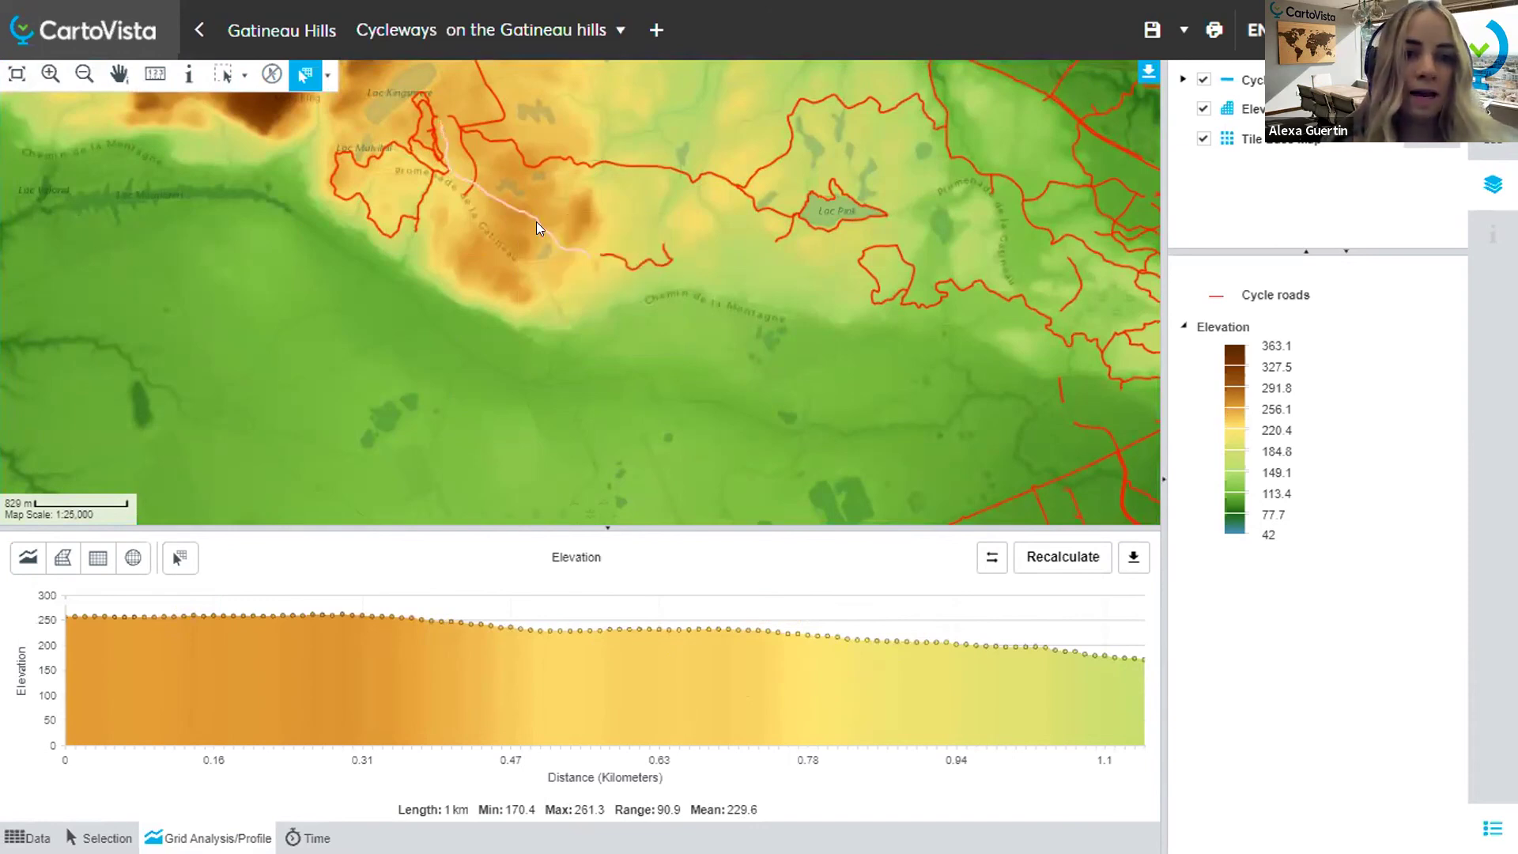
click(537, 224)
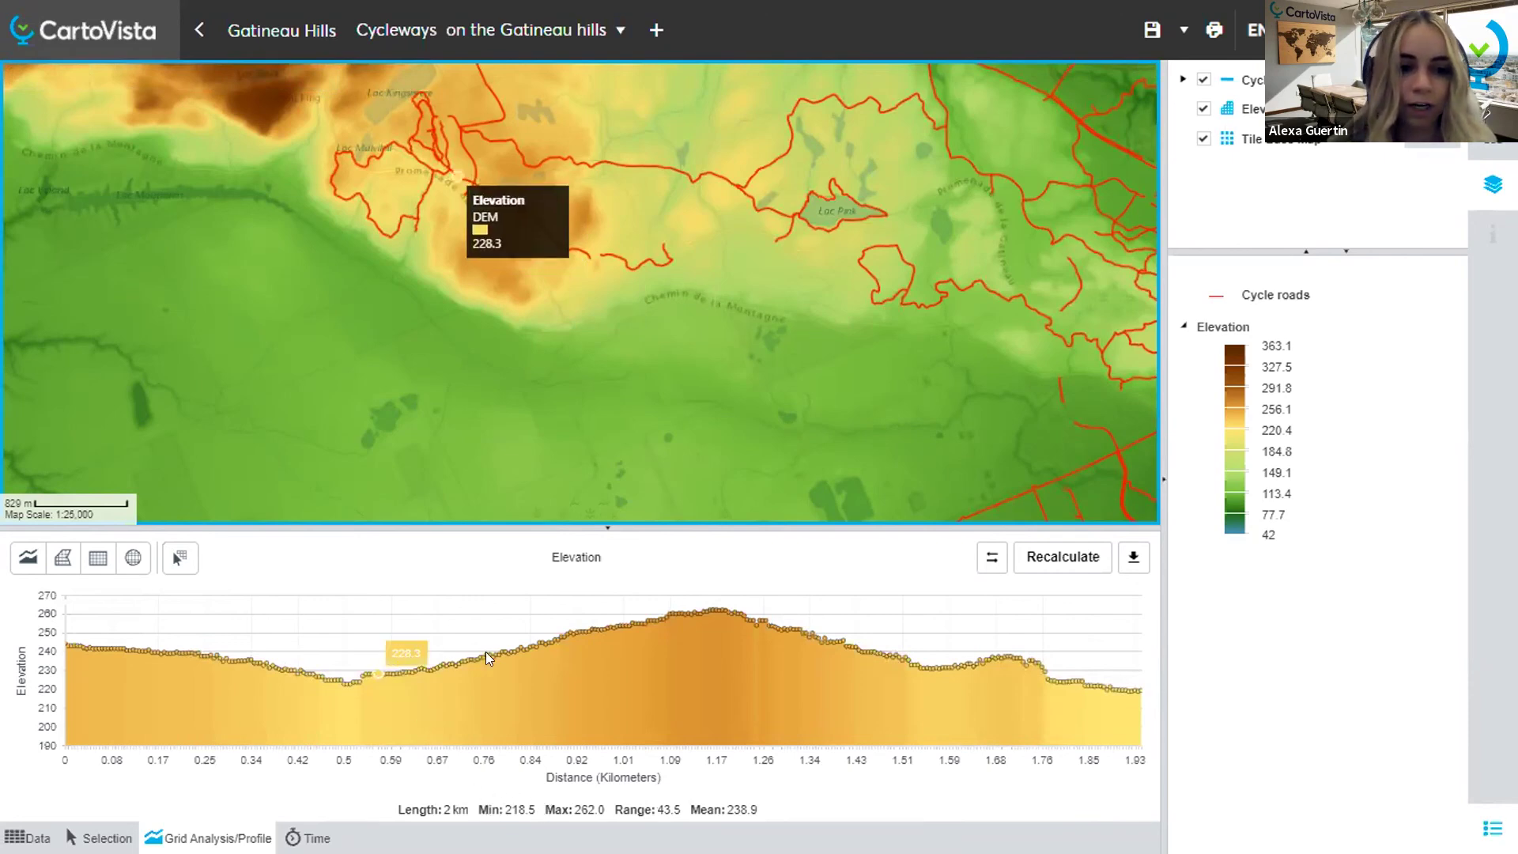
mouse_move(717, 593)
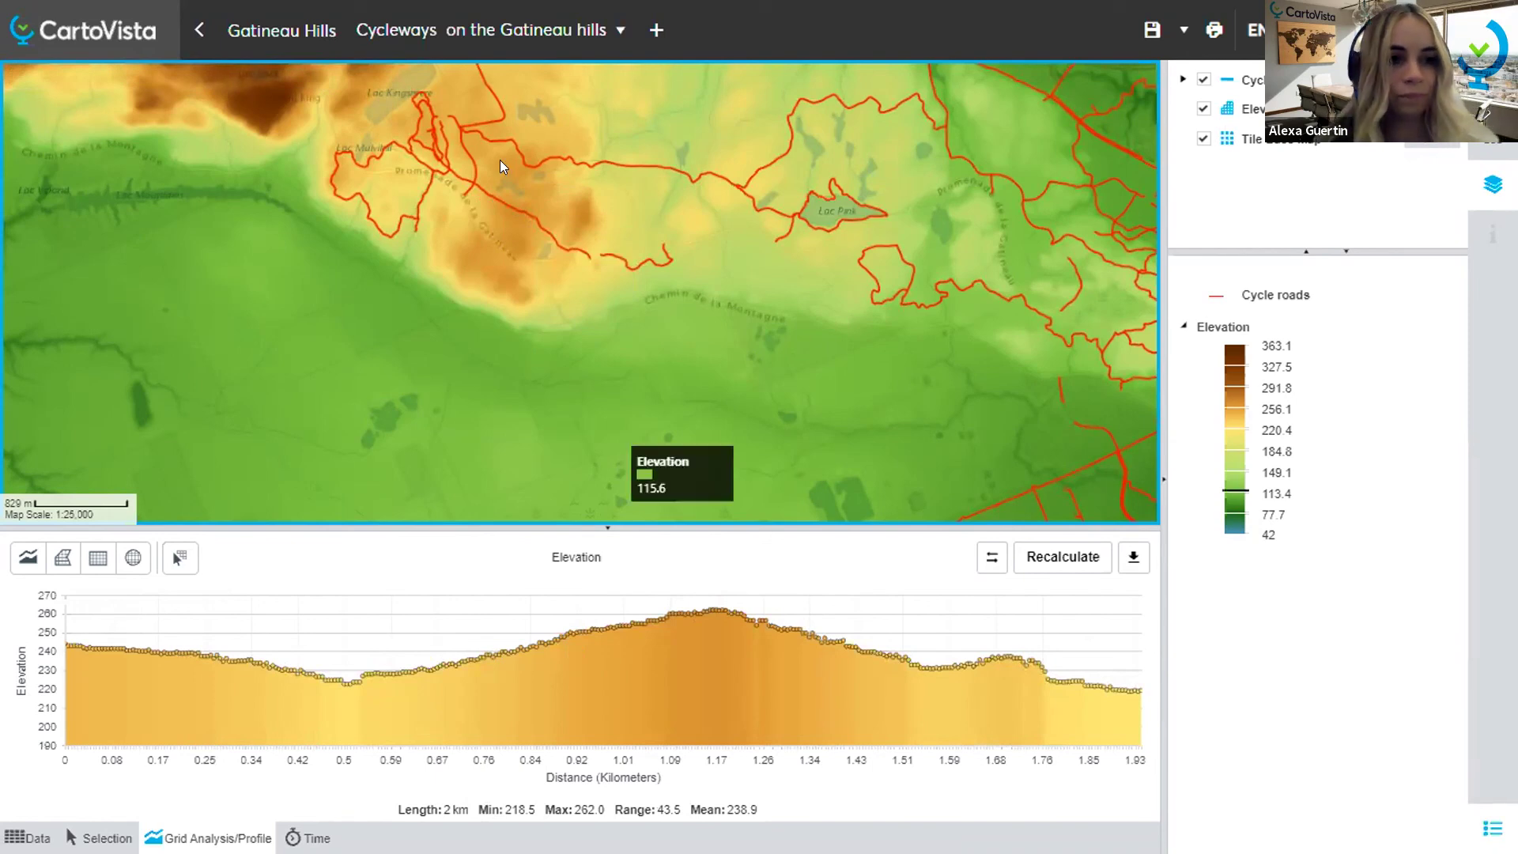
Step: Return to the Maps gallery and view the notifications
click(202, 31)
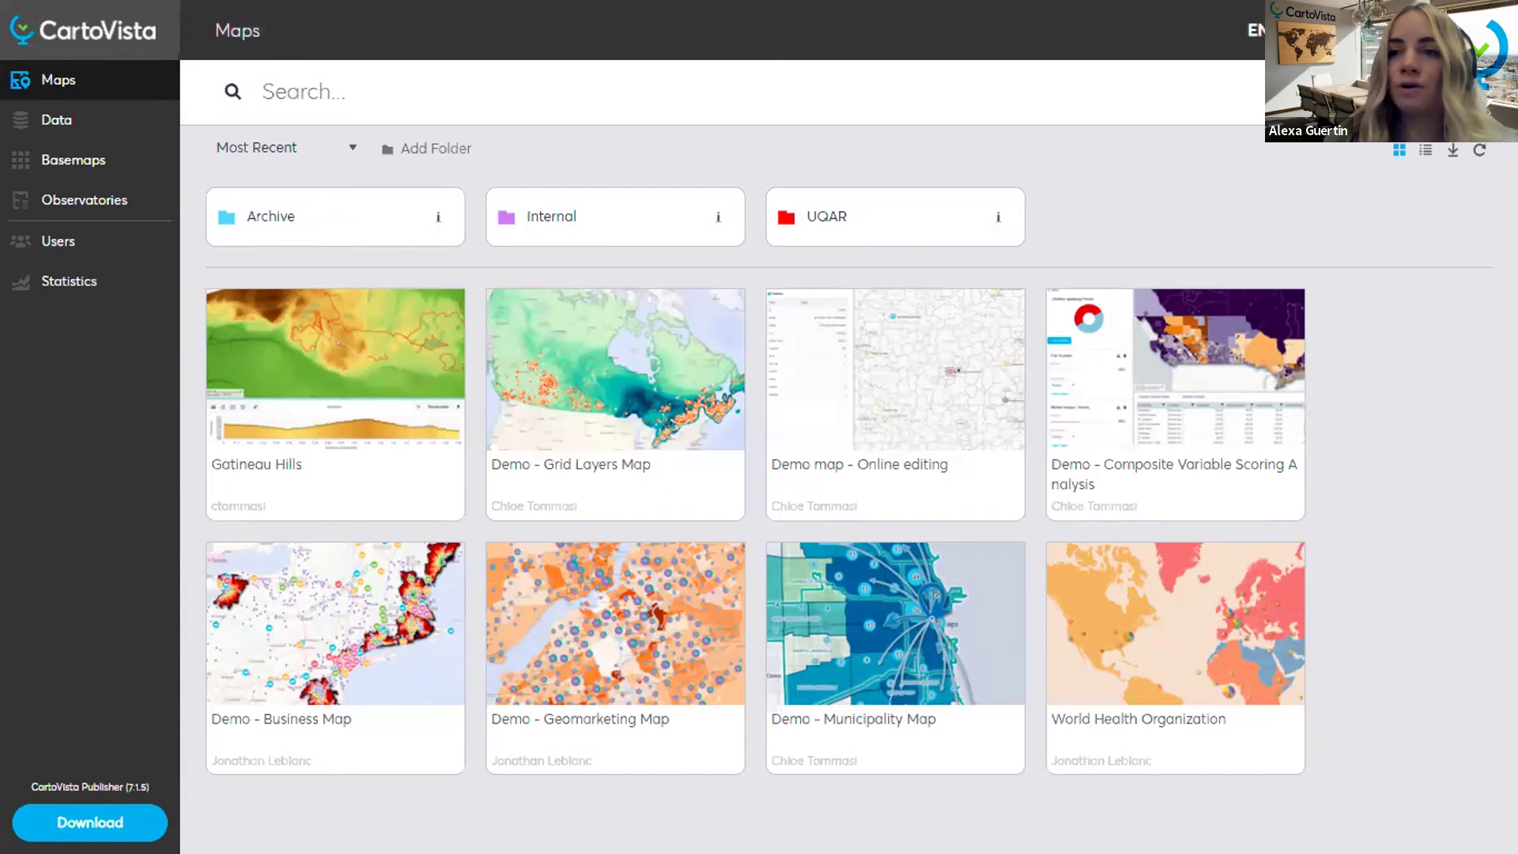
click(1375, 30)
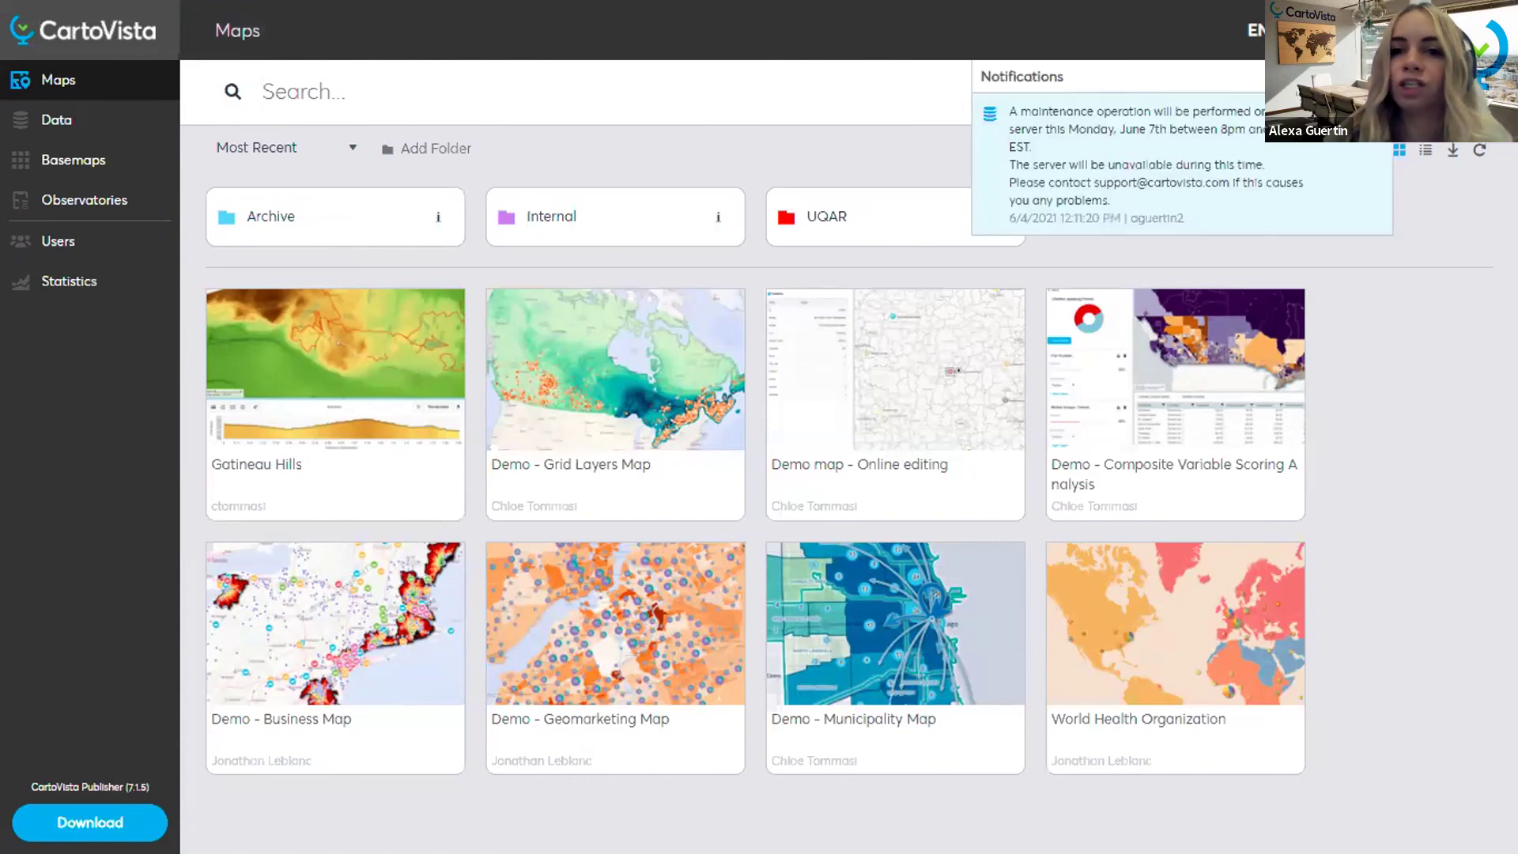
click(1377, 162)
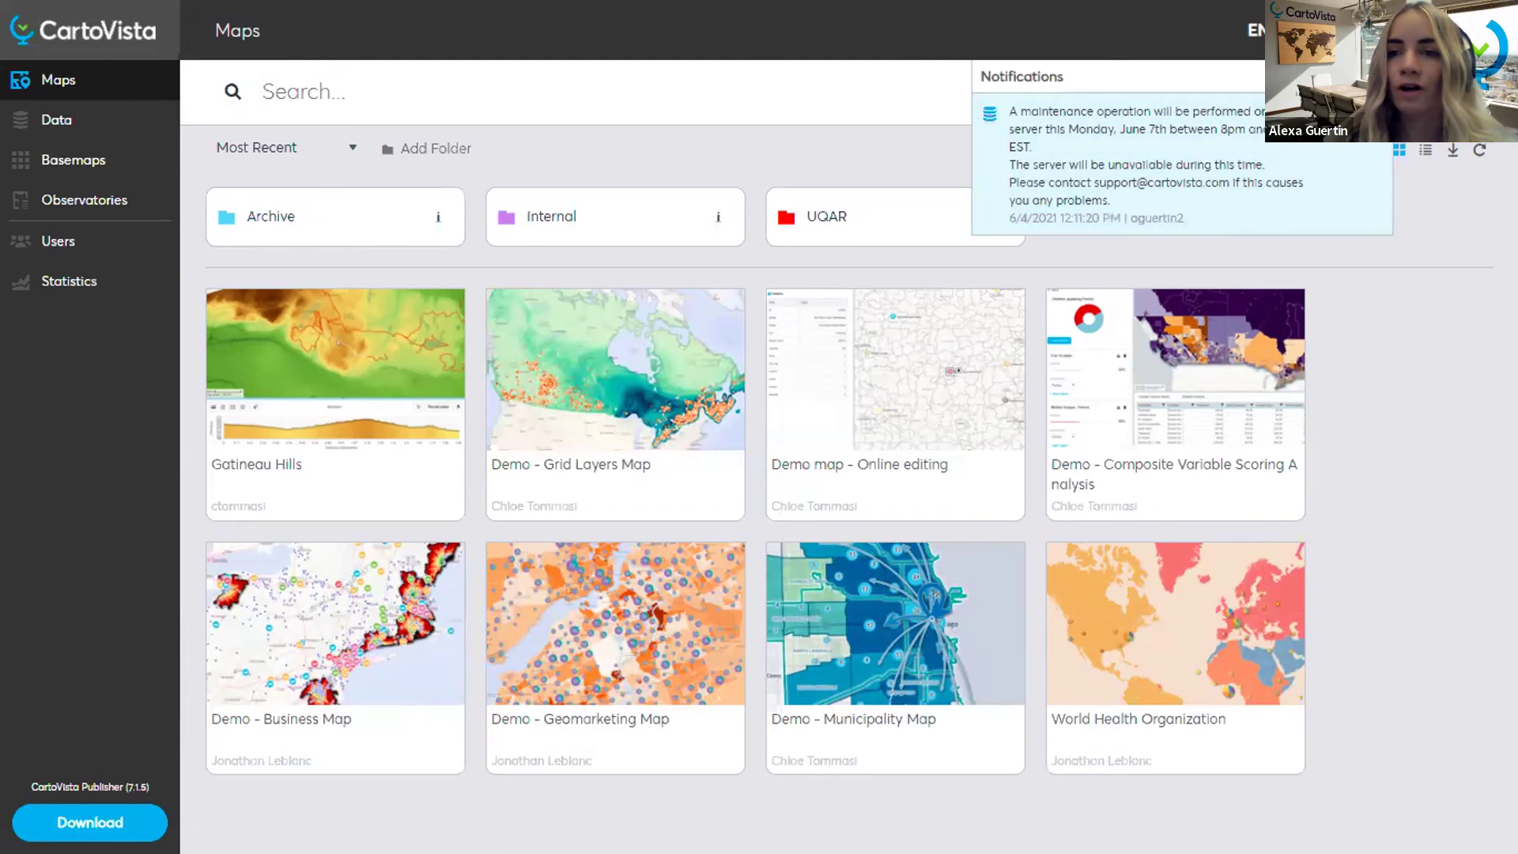
Step: Review the available interface languages and the help options
click(1257, 30)
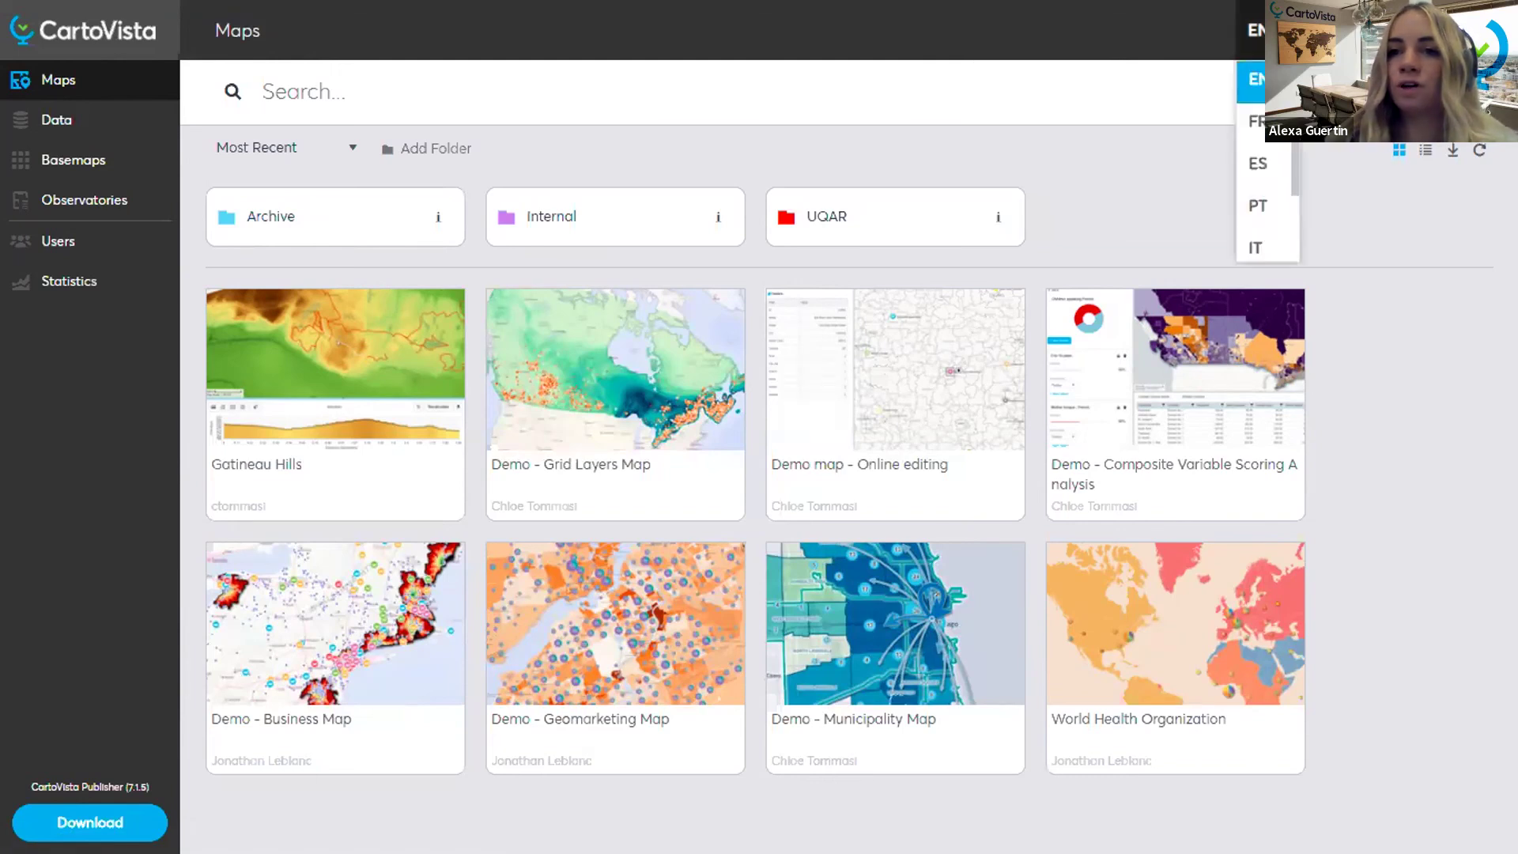
scroll(1265, 189, down, 2)
drag(1310, 191, 1308, 83)
click(1315, 30)
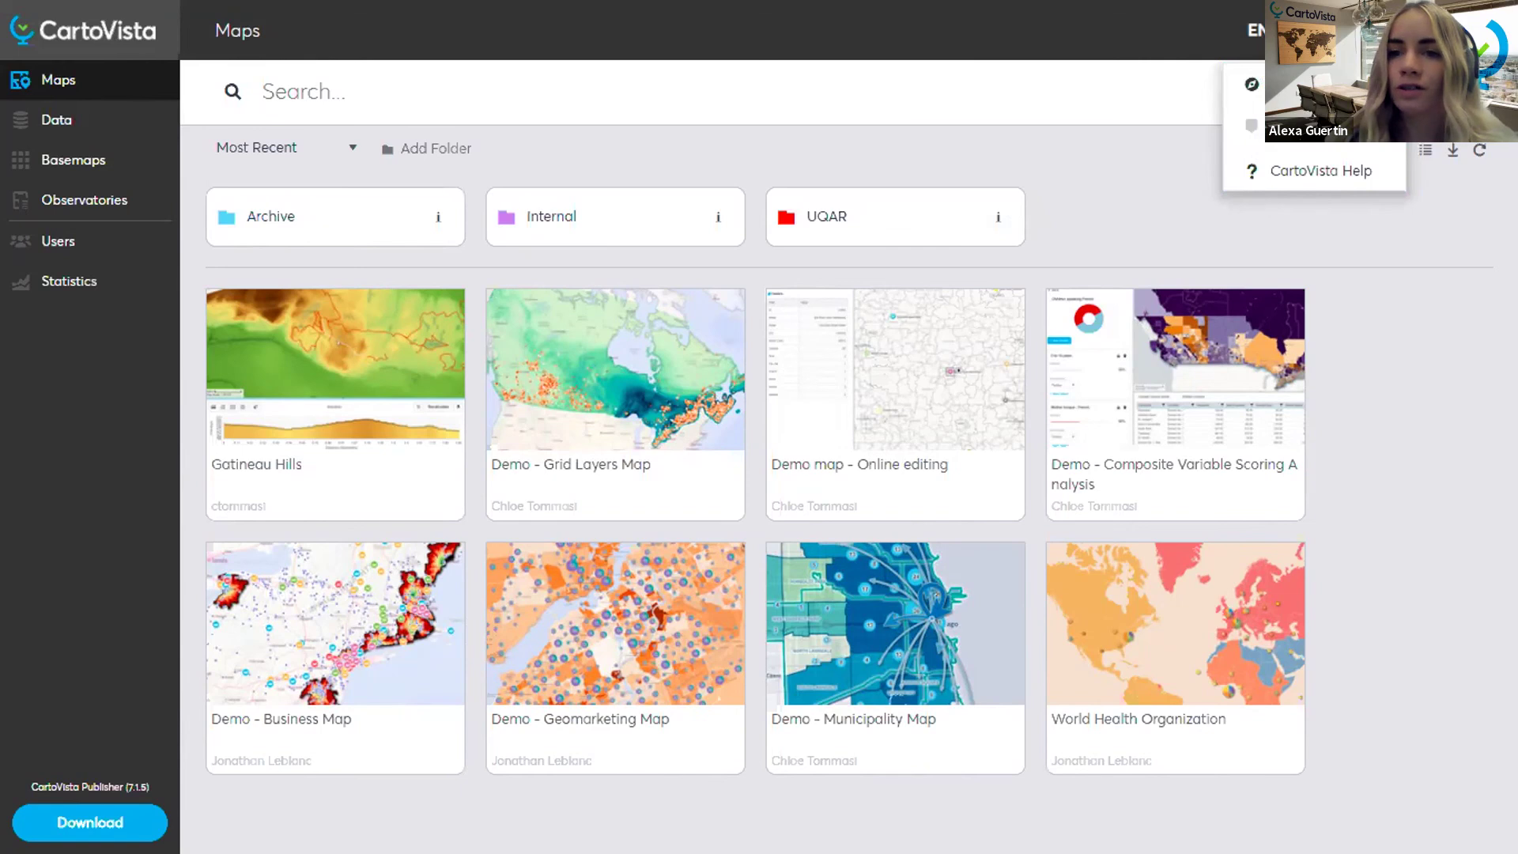
click(1126, 170)
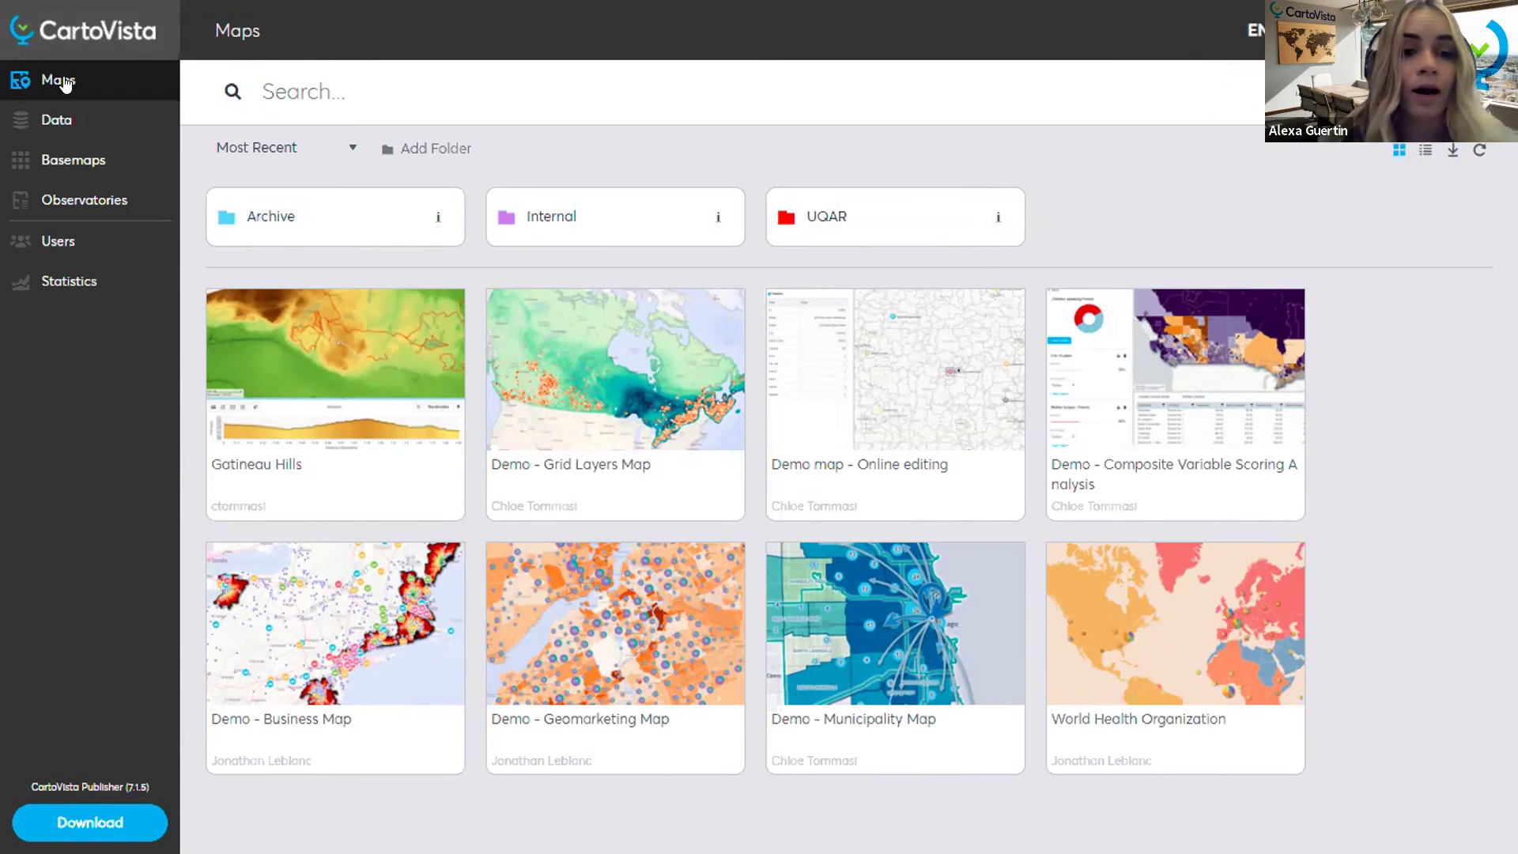
Step: Browse the data layers in the Demo - Municipality Map and Demo - Online Editing folders, closing the Block Groups details
click(60, 129)
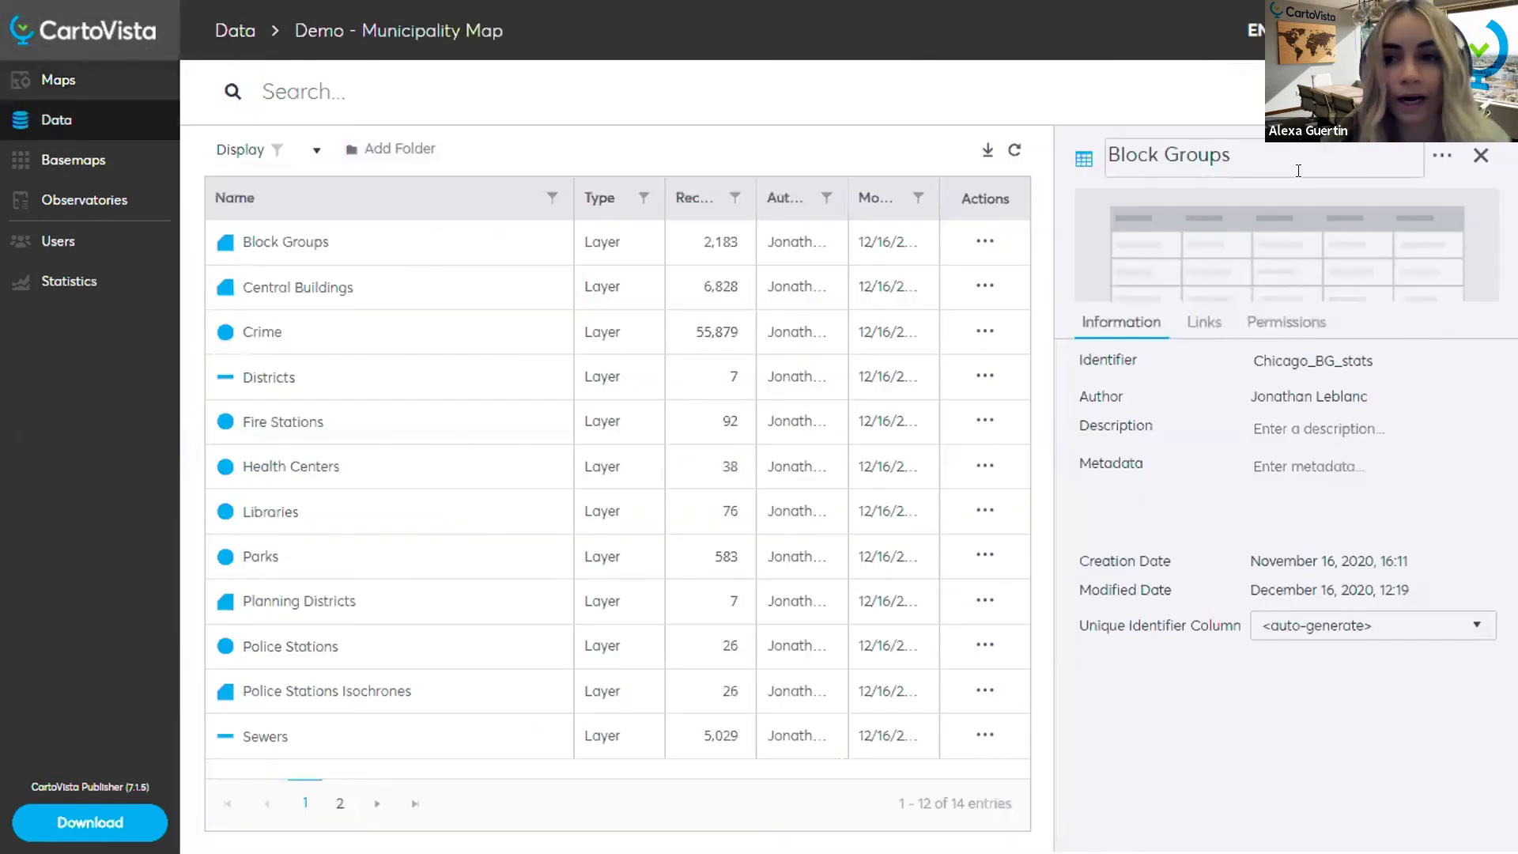
click(1480, 155)
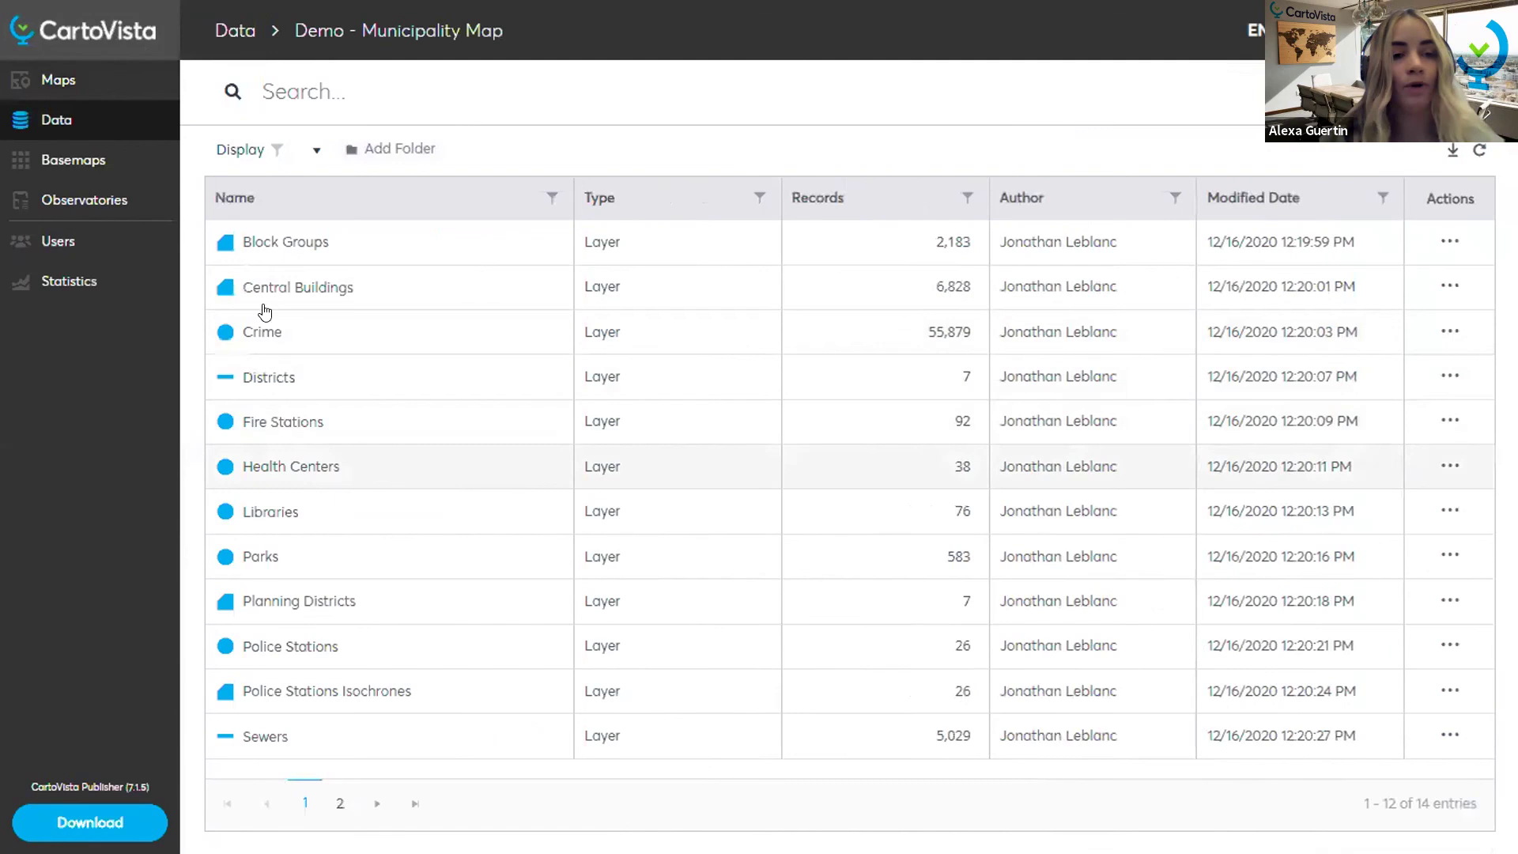
click(230, 31)
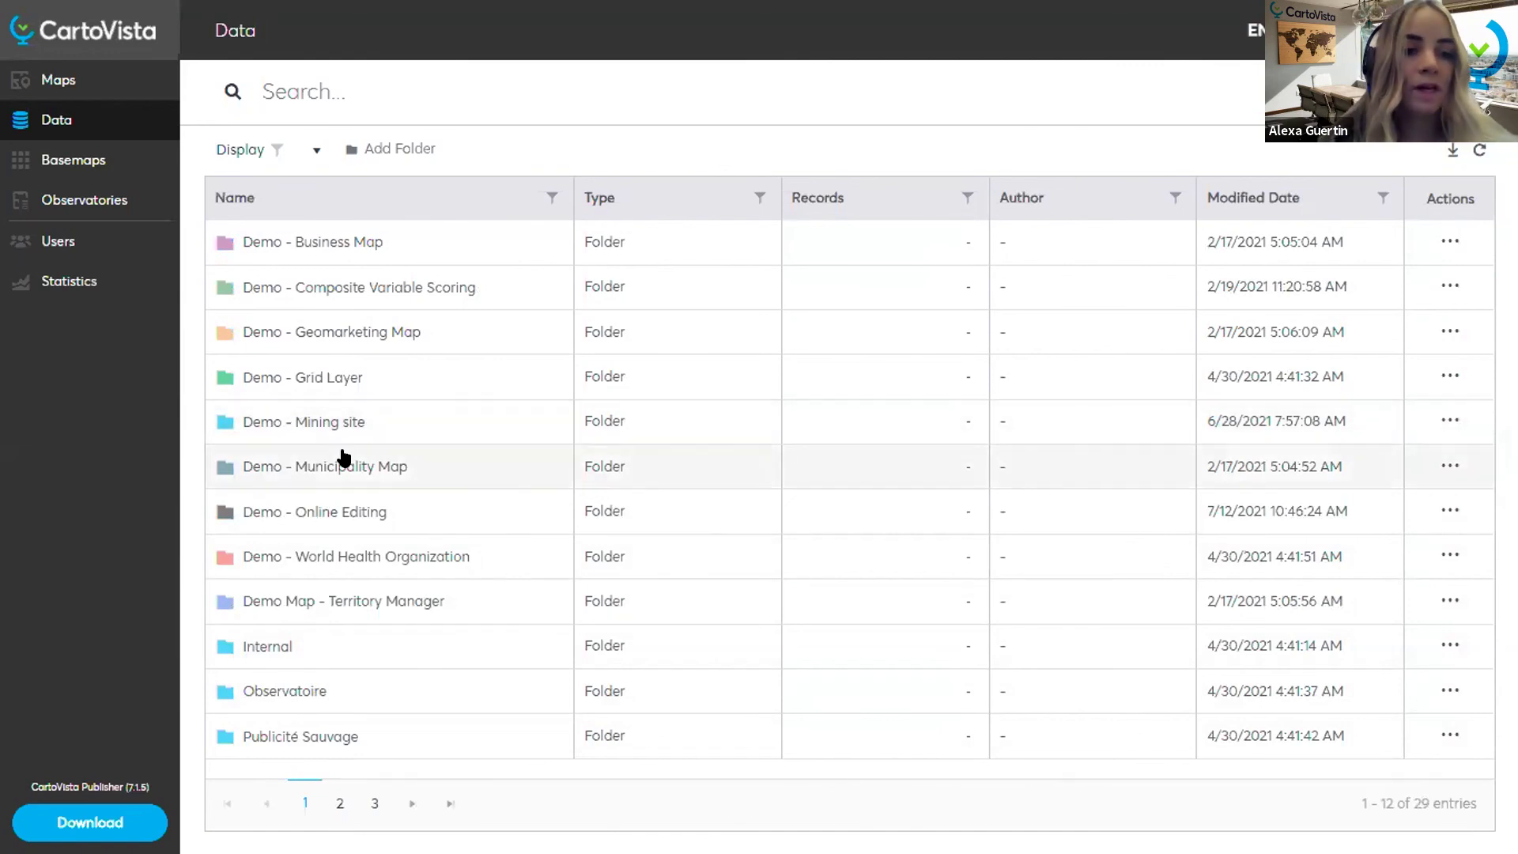
click(332, 512)
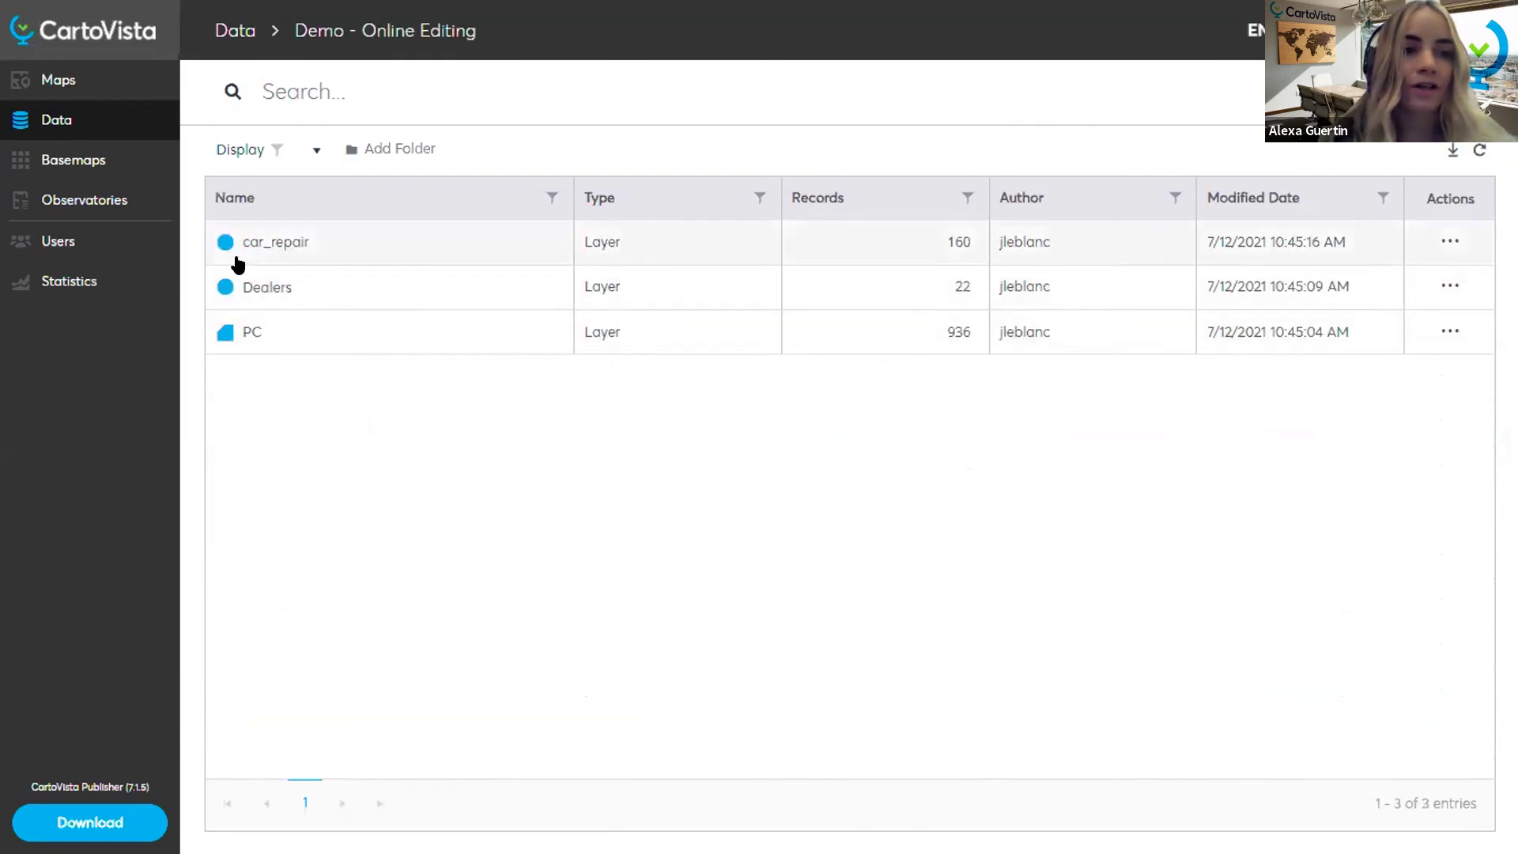
Step: Open the GeoTIFF list of the Precipitable Water raster grid layer in the Demo - Grid Layer data folder
click(237, 32)
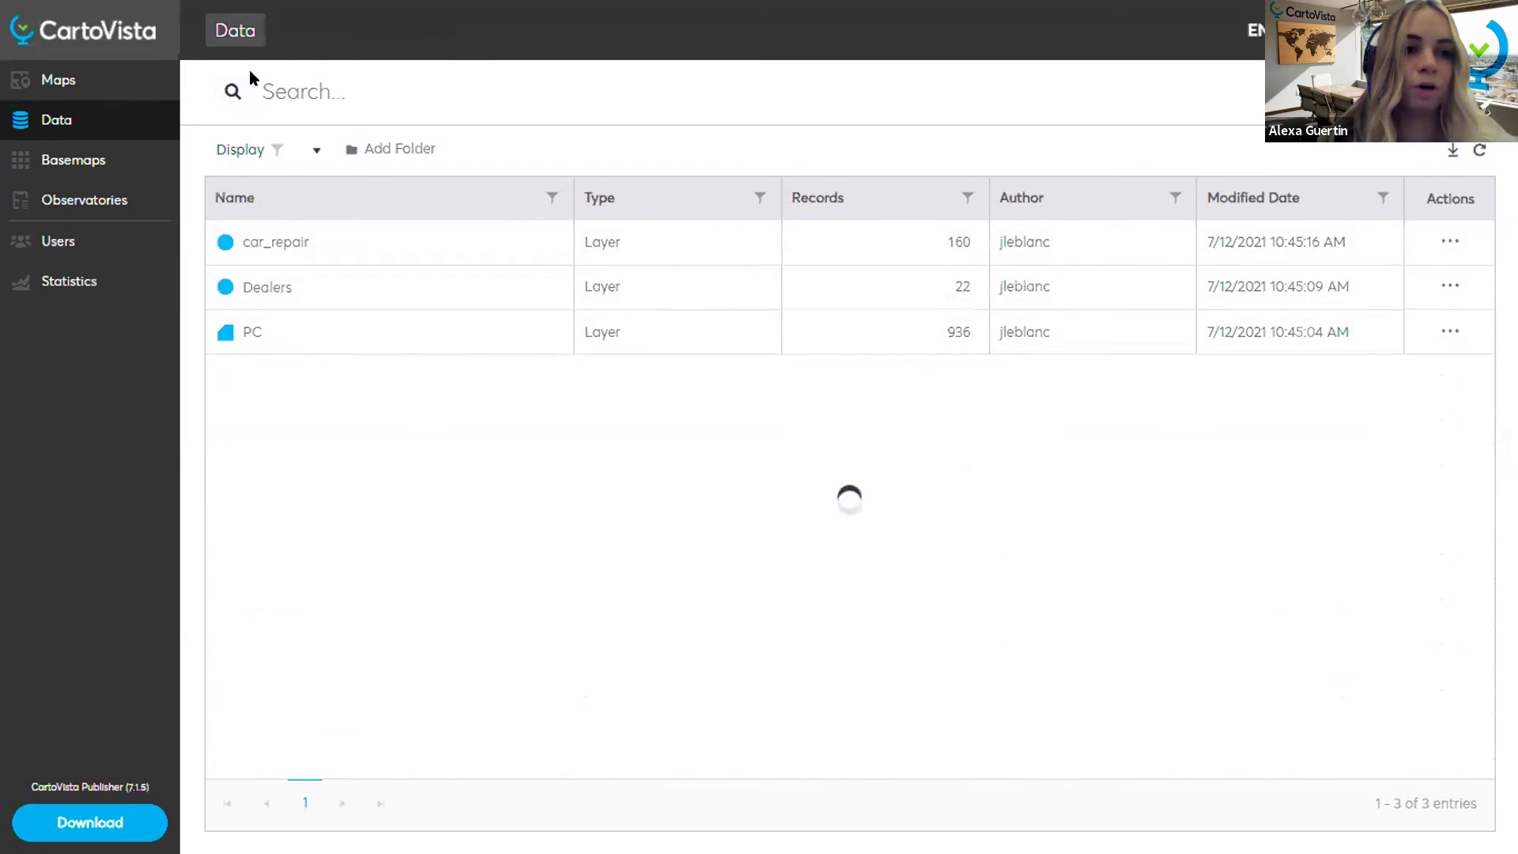
click(319, 369)
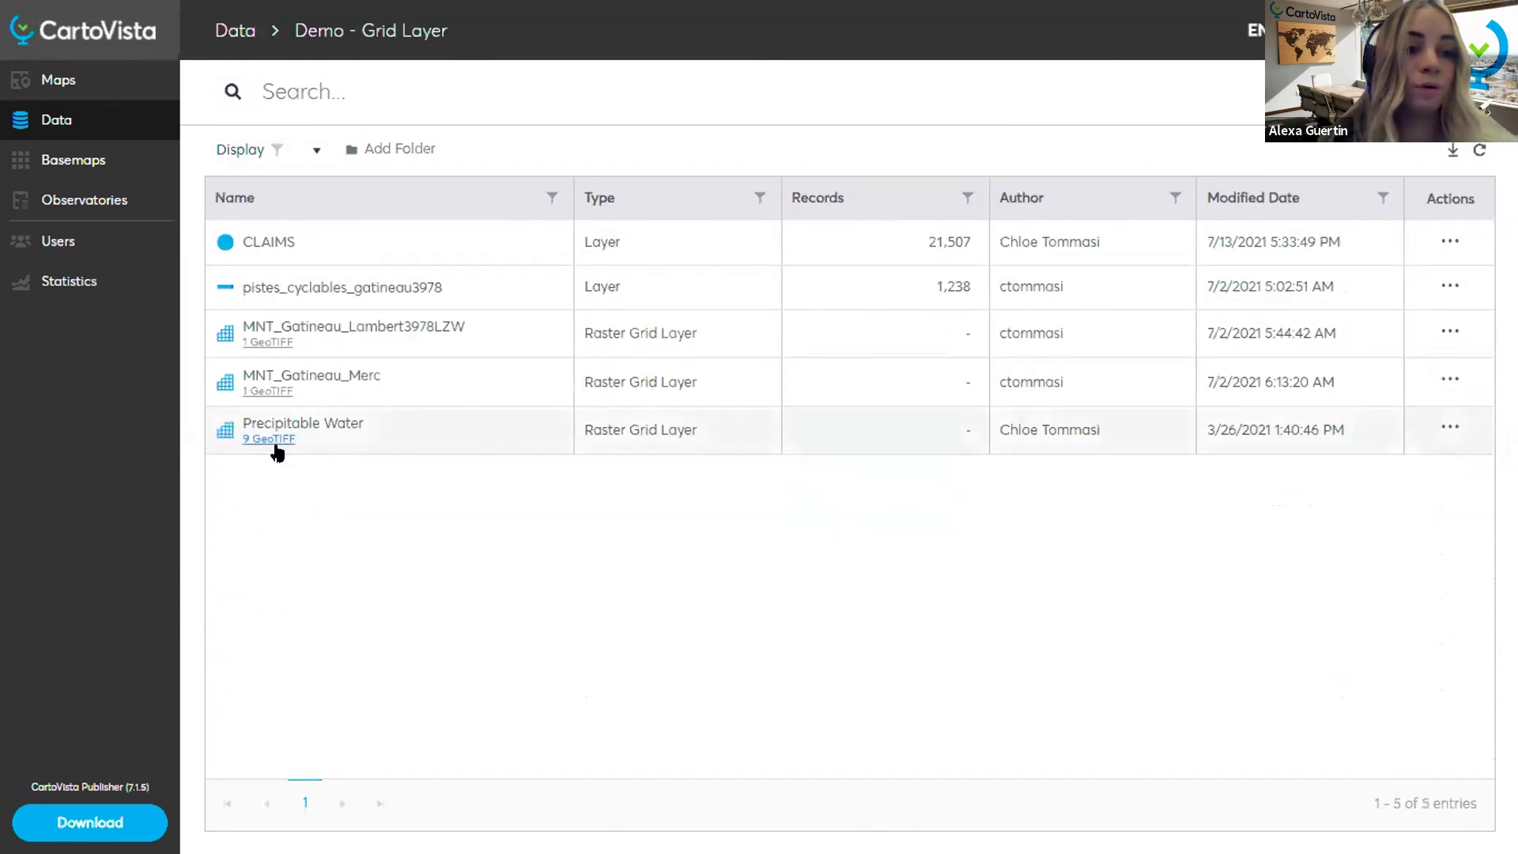
click(281, 449)
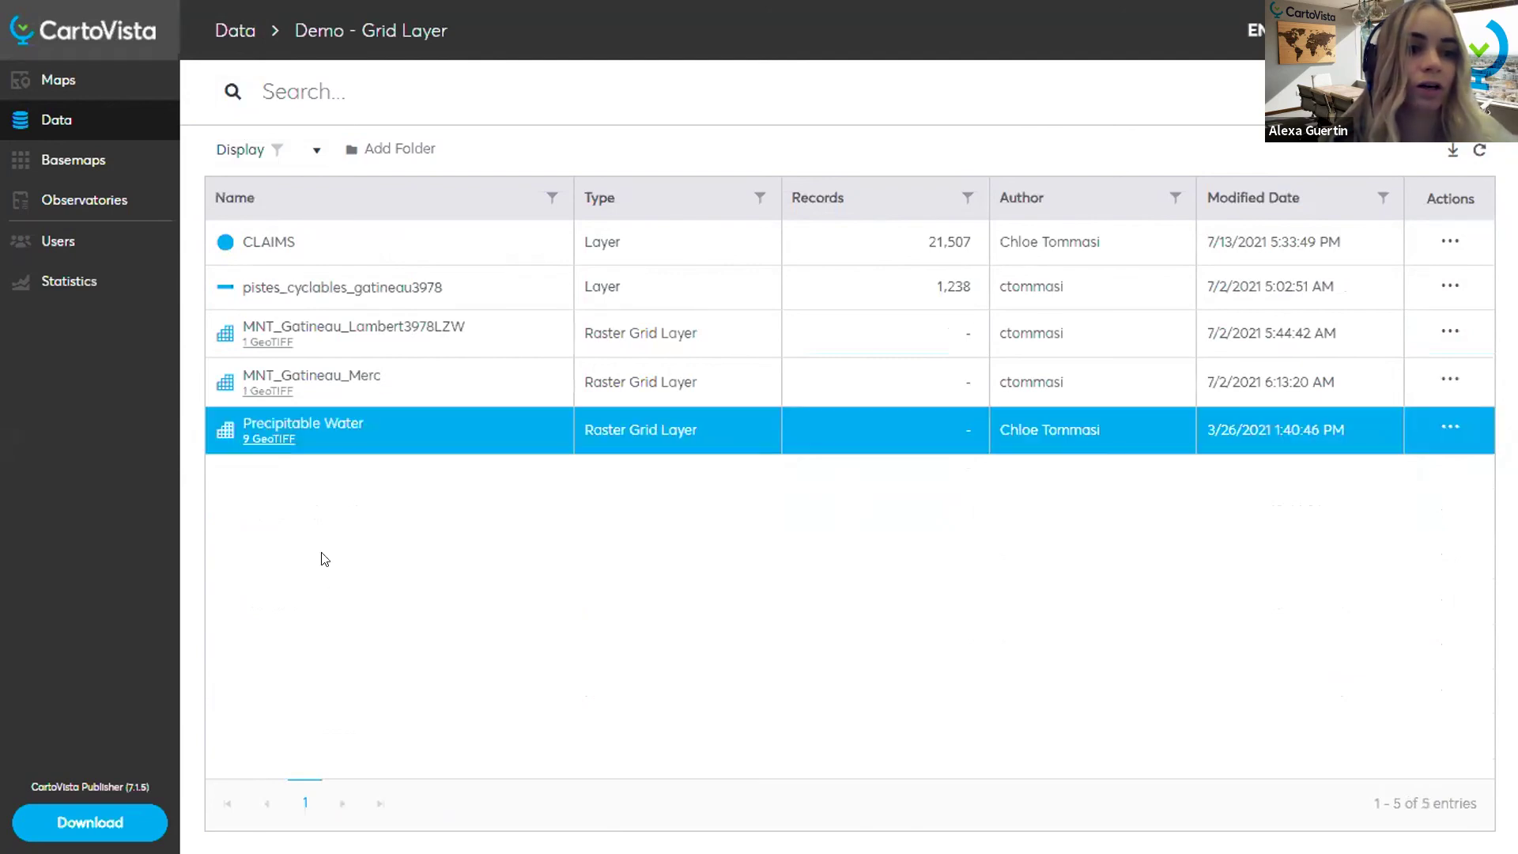
click(262, 446)
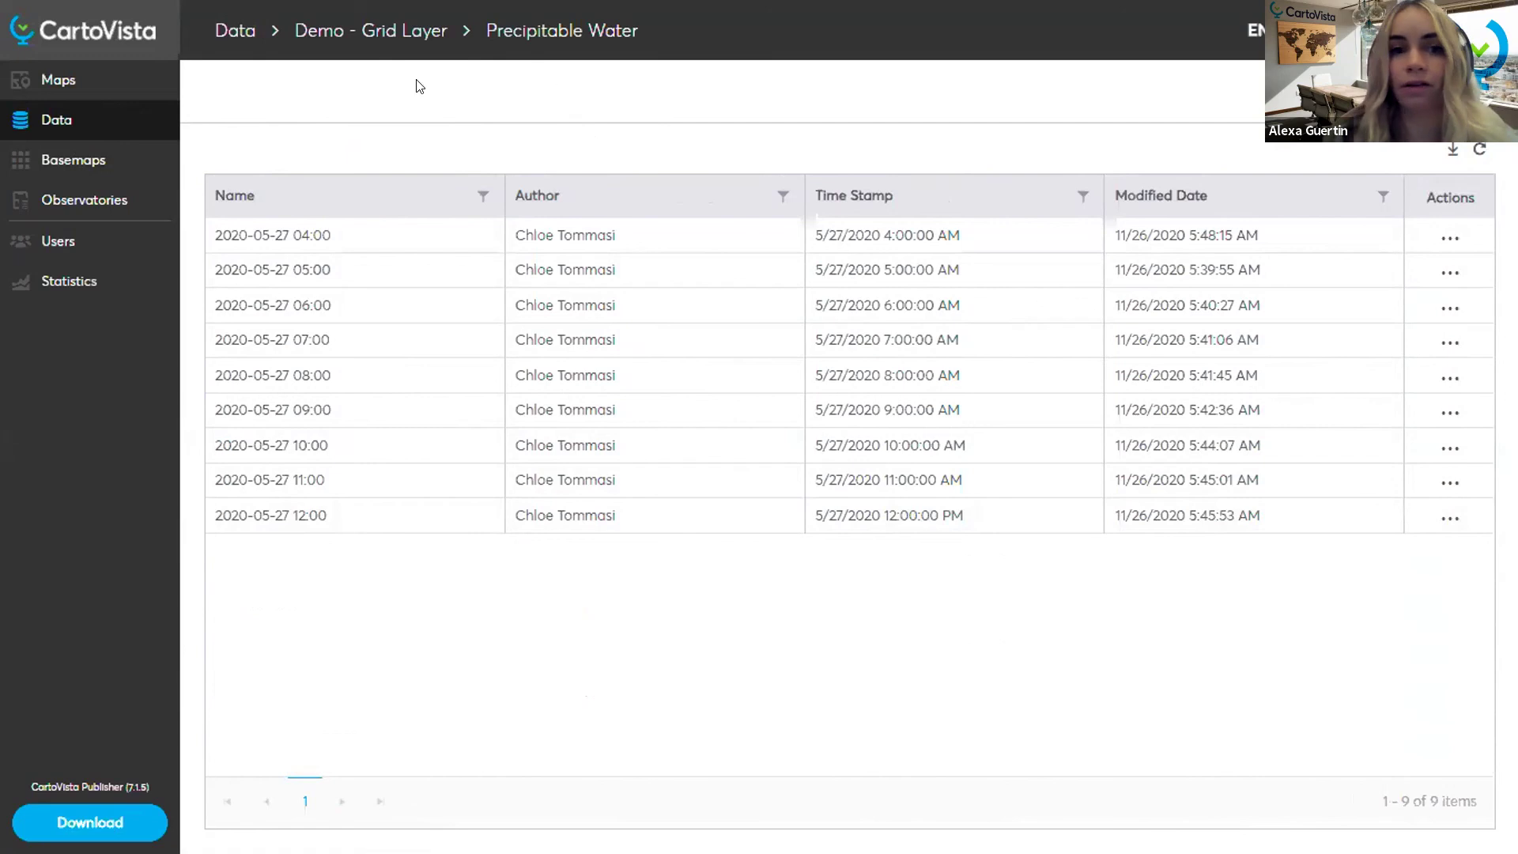
Step: Return to the main data folder list and open the Demo - Mining site folder
click(255, 42)
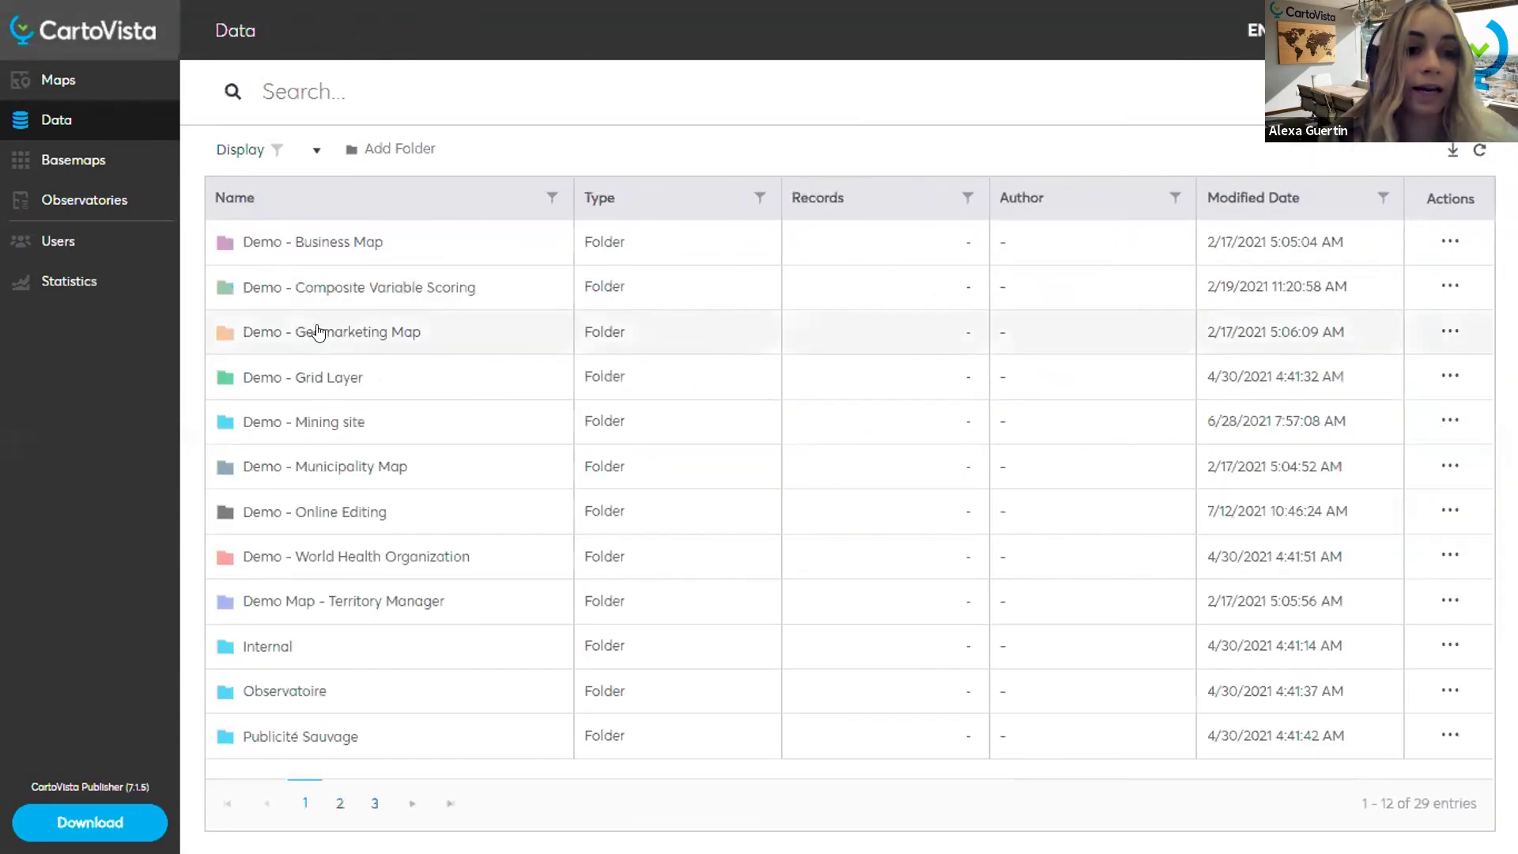
click(314, 423)
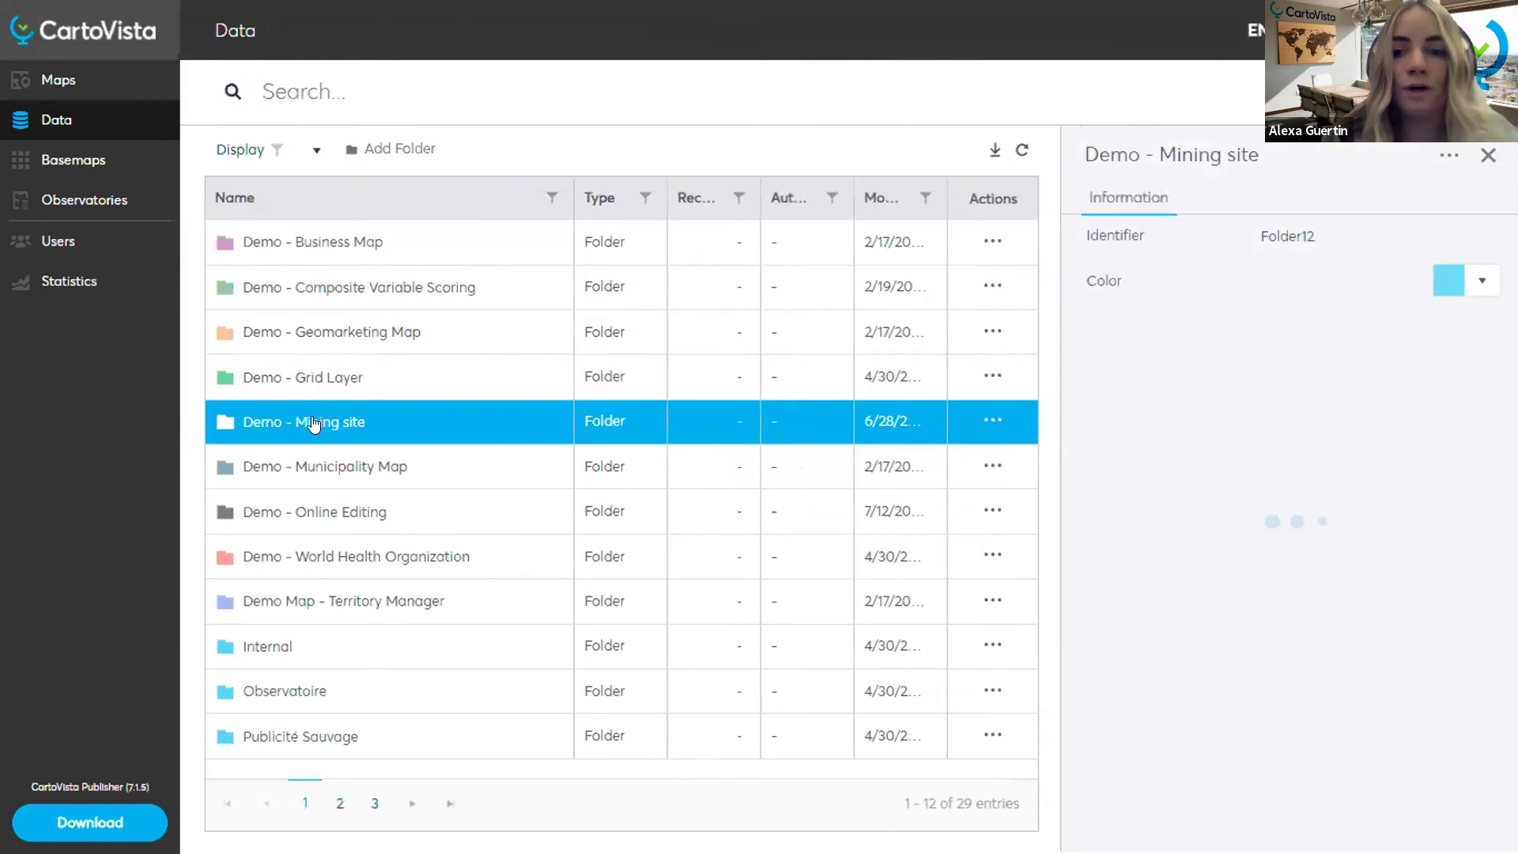
double_click(277, 424)
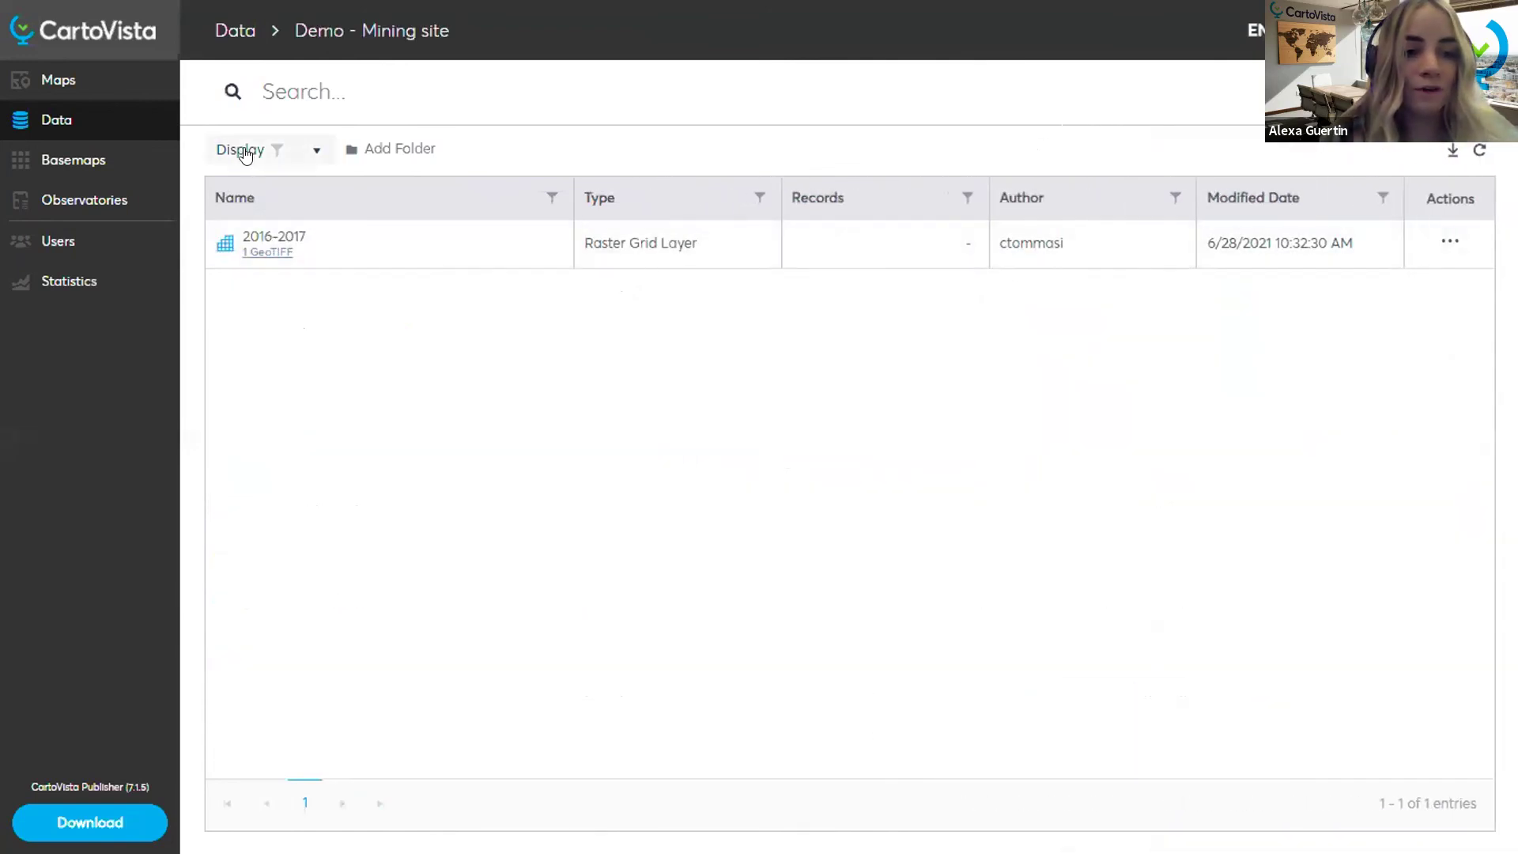
Step: In the Demo - Business Map data folder, view the data table linked to the All_EV_Sales_P layer
click(242, 31)
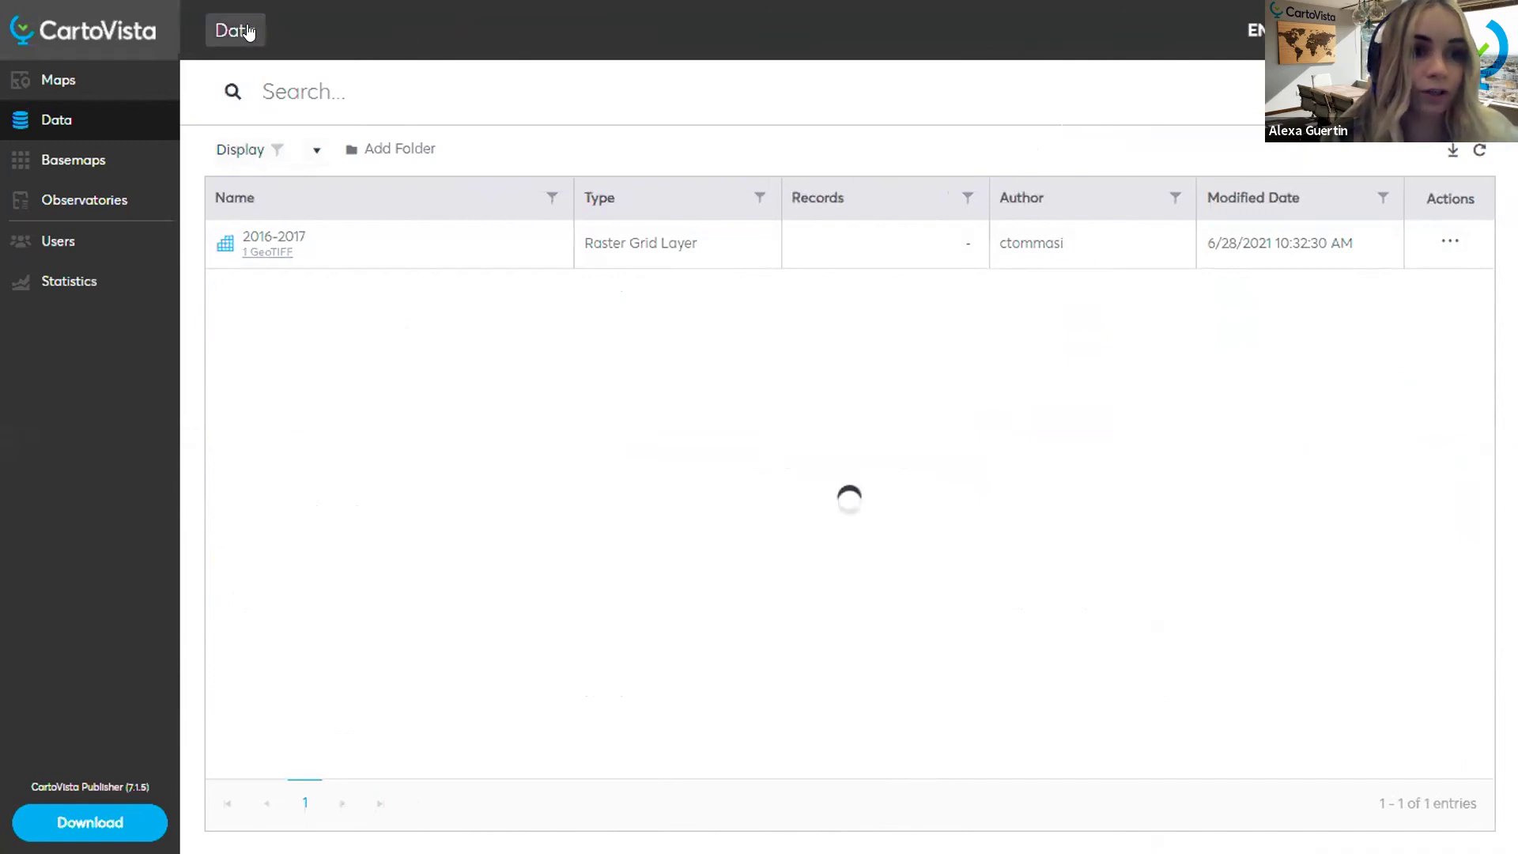
double_click(352, 245)
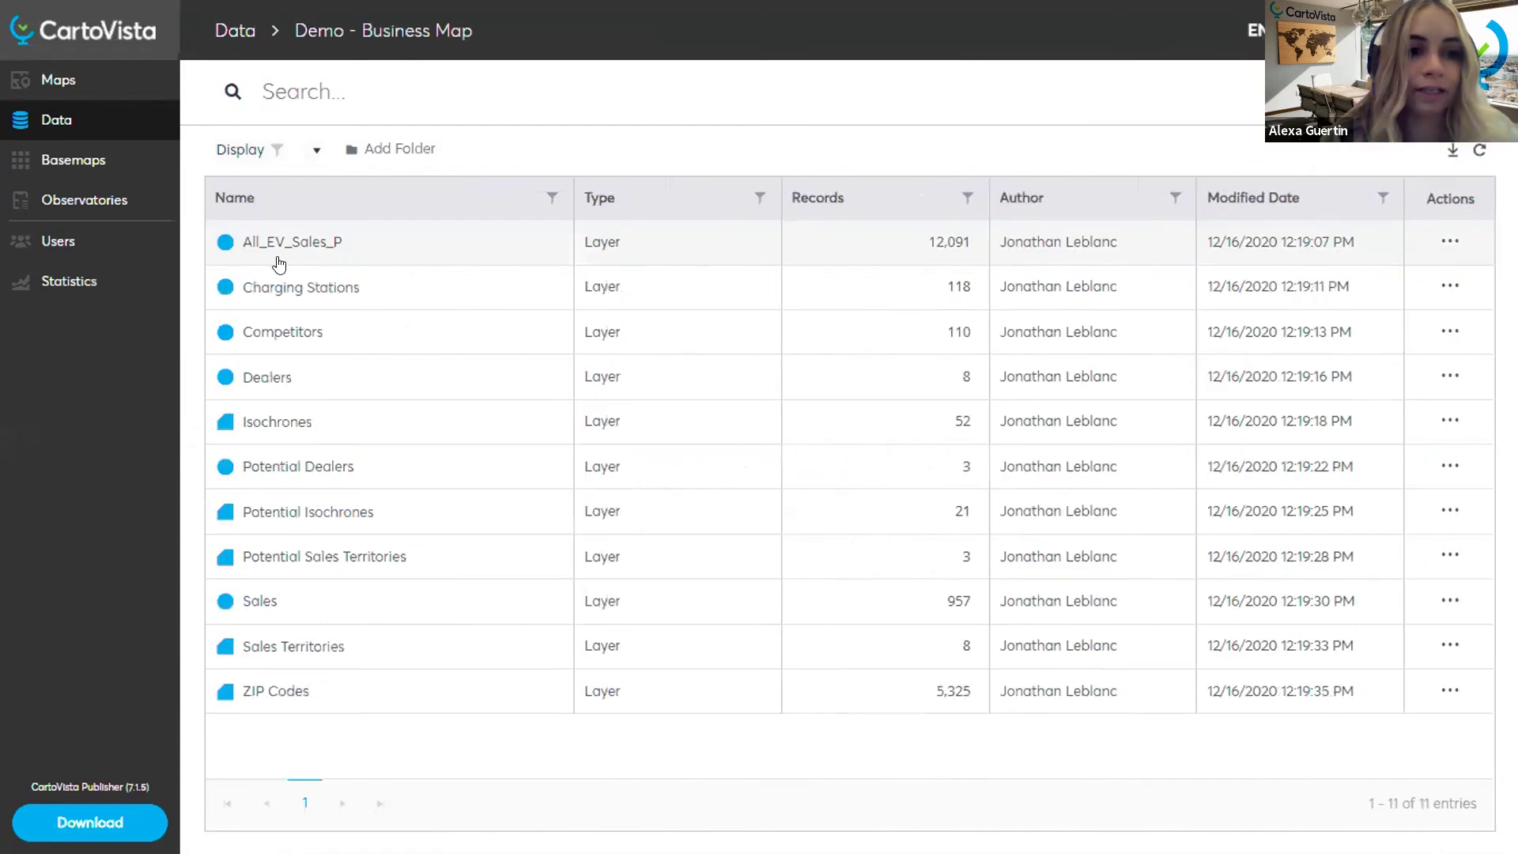
click(267, 247)
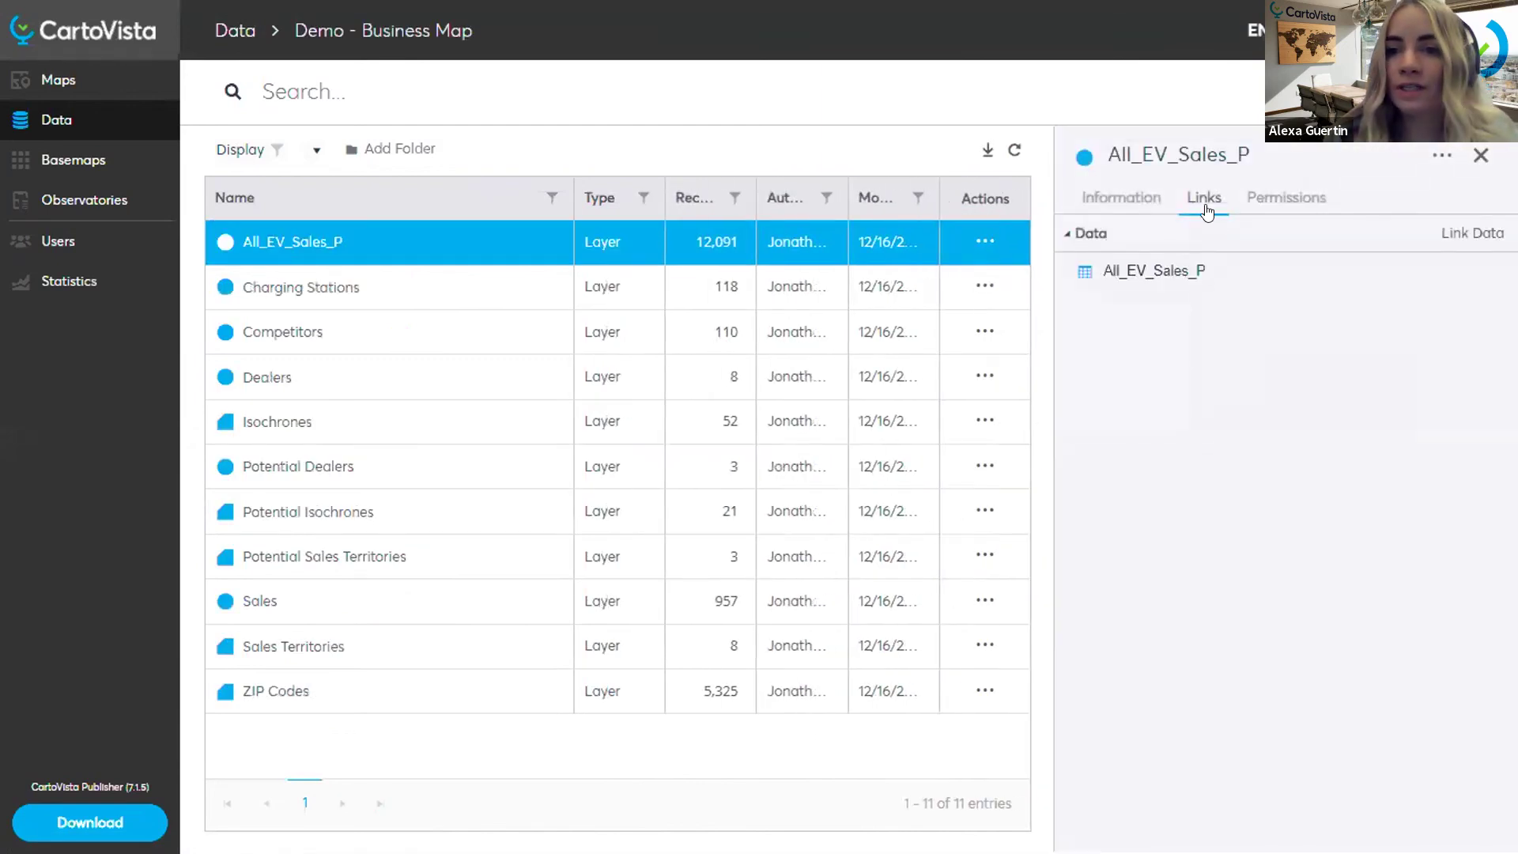
click(1199, 265)
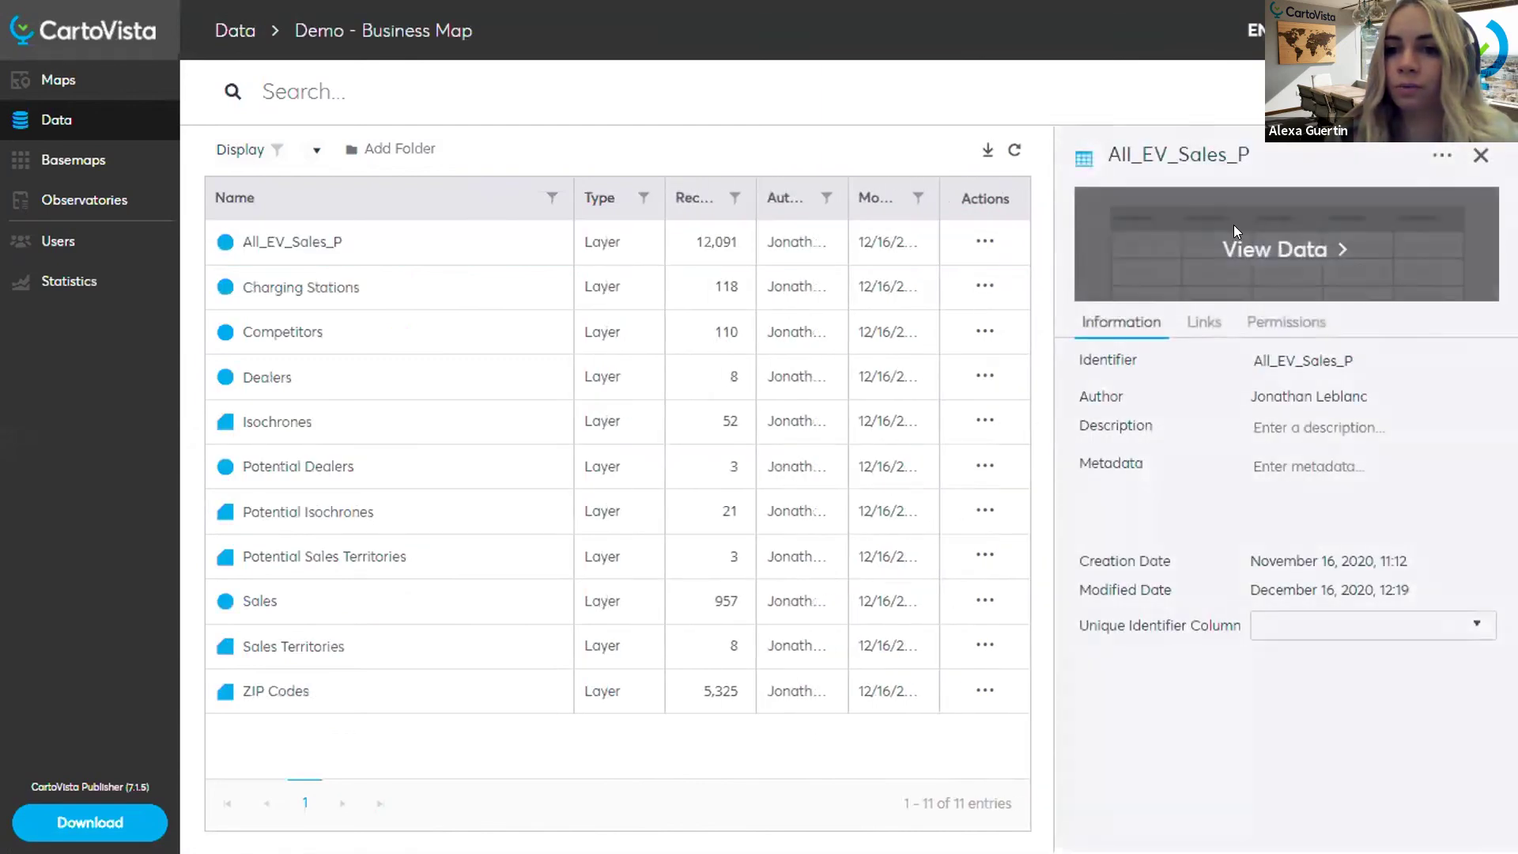
click(1233, 225)
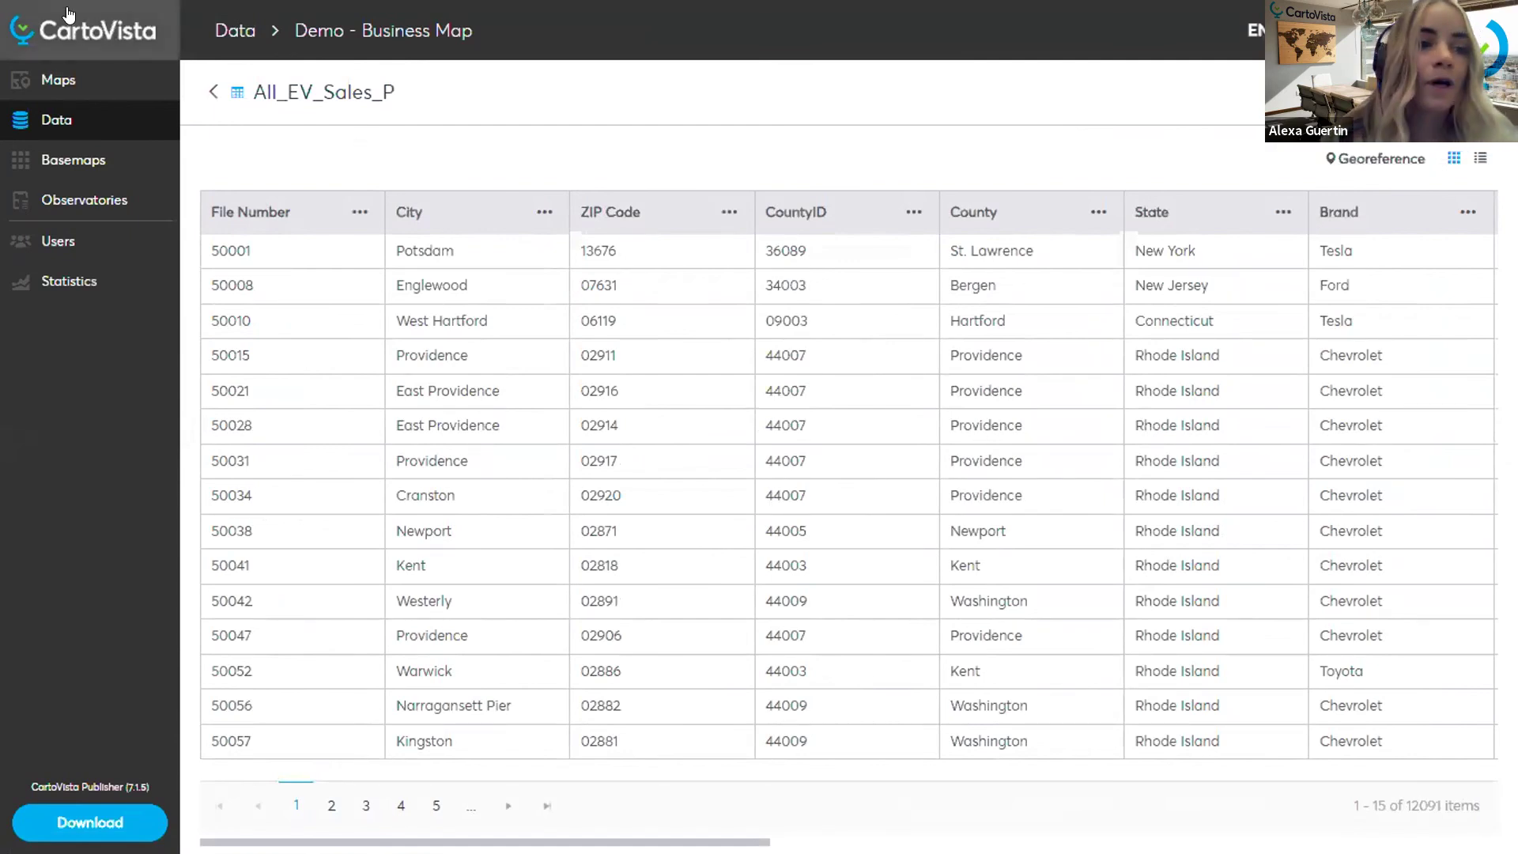
Step: In user management, review the roles offered for a new user in the Add User form, and cancel without adding anyone
click(68, 241)
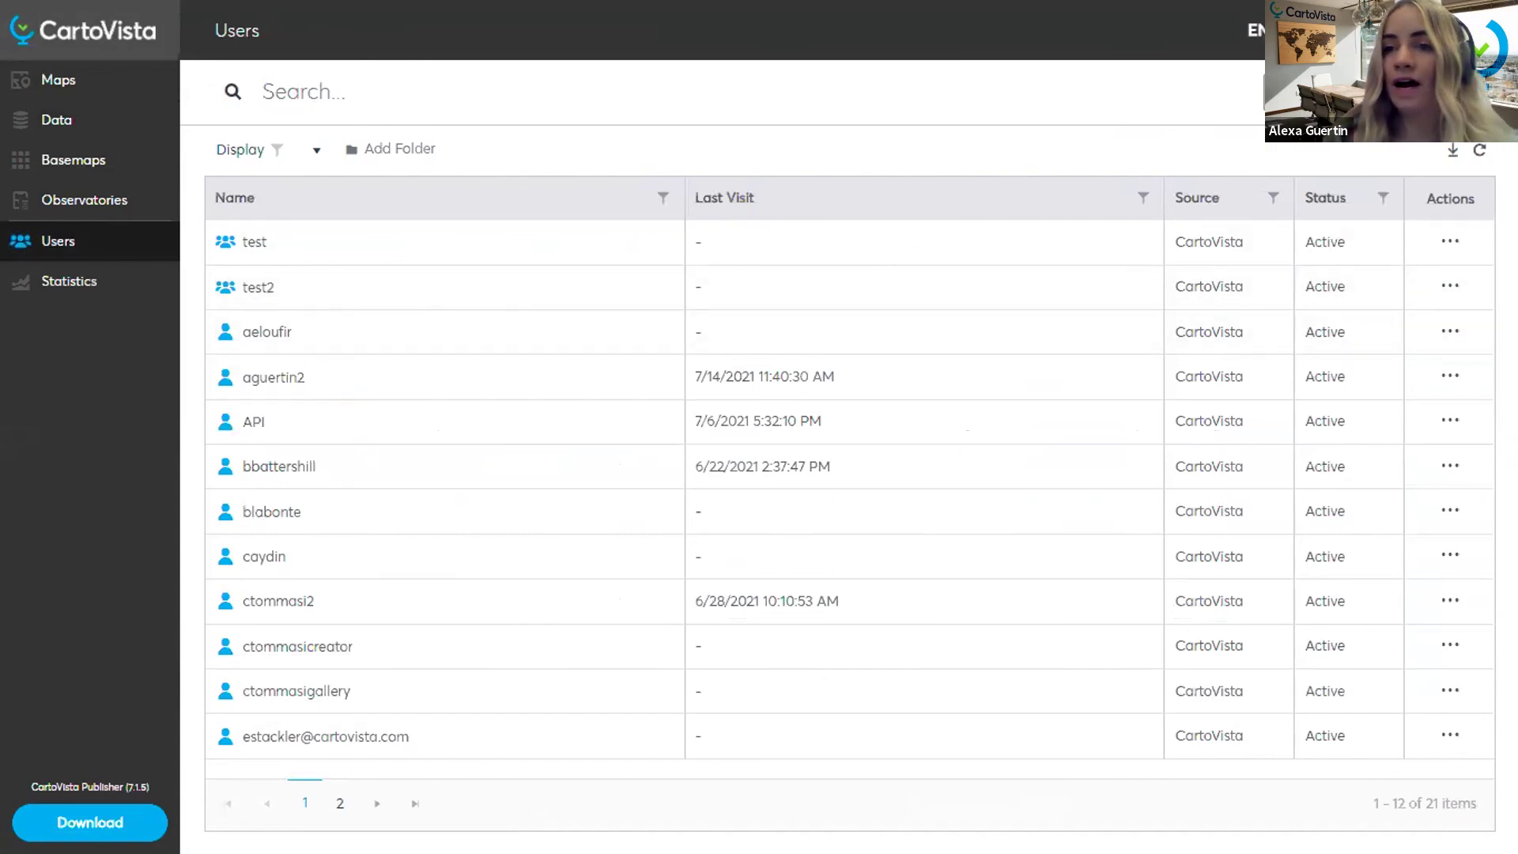
click(1423, 91)
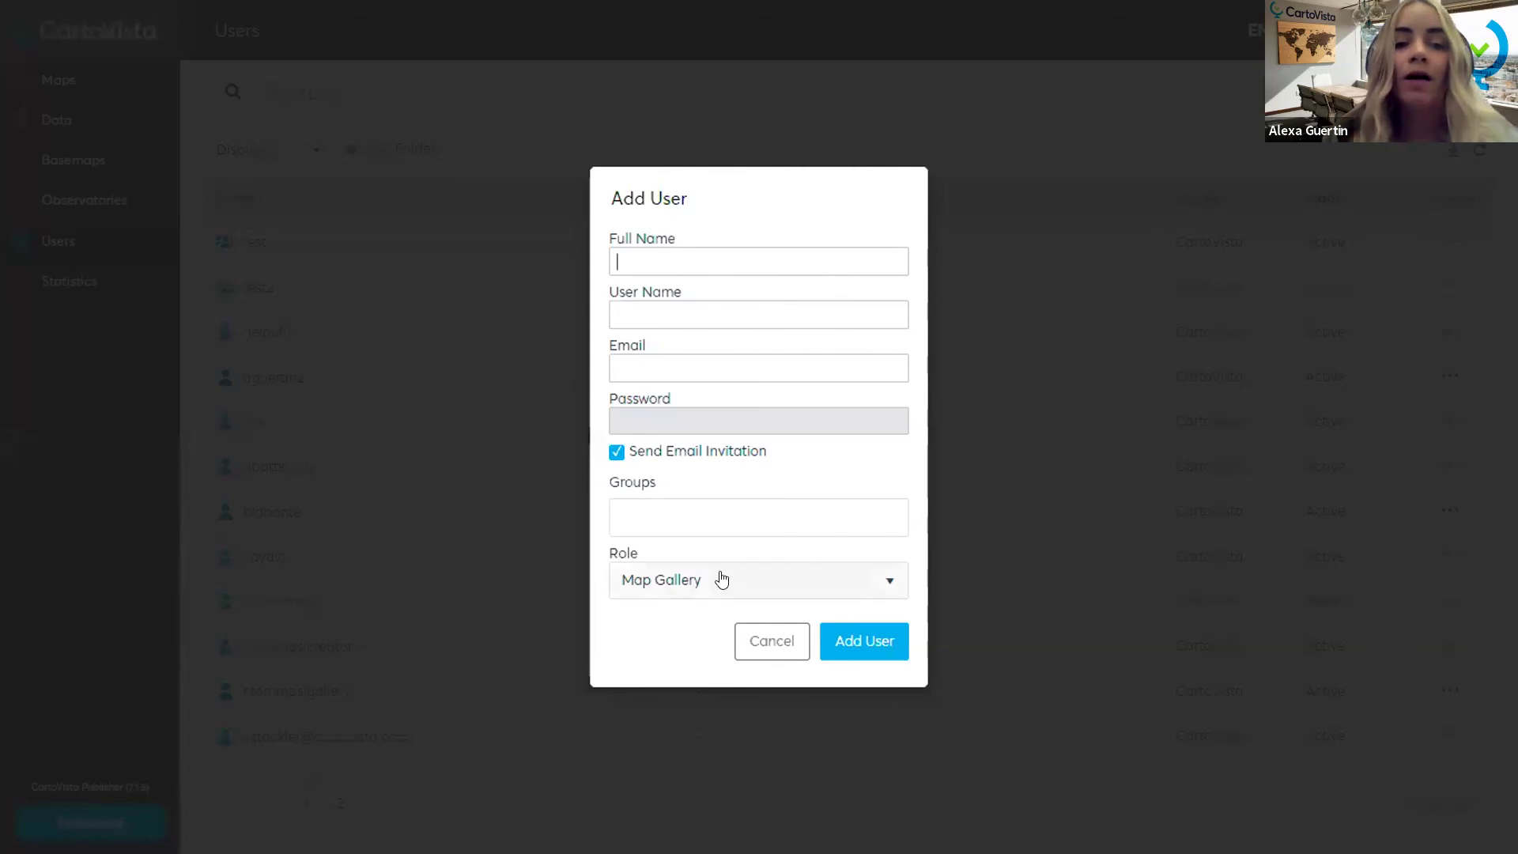
click(653, 593)
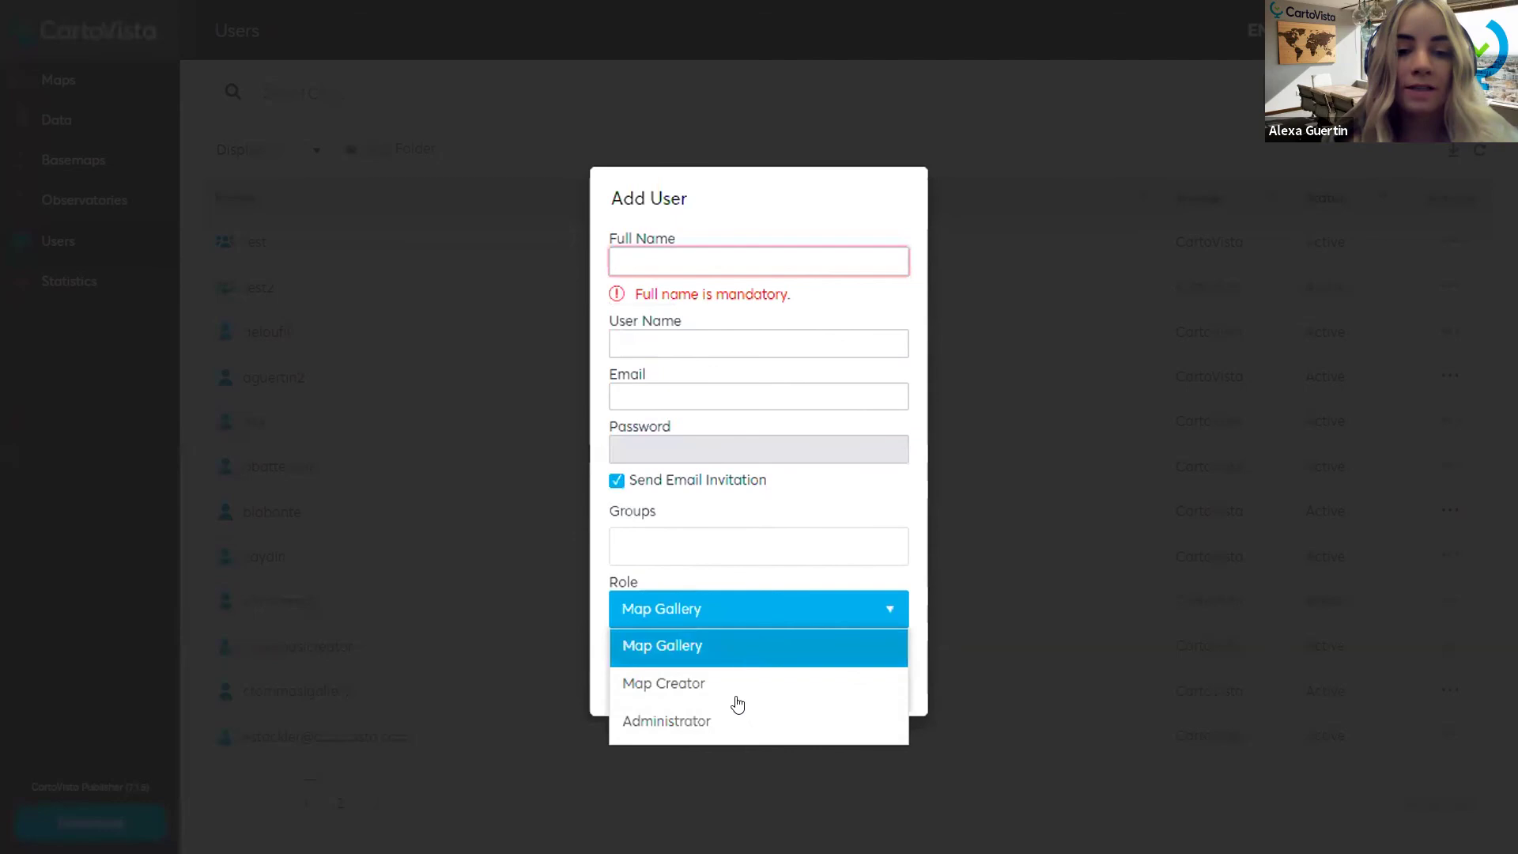
click(607, 694)
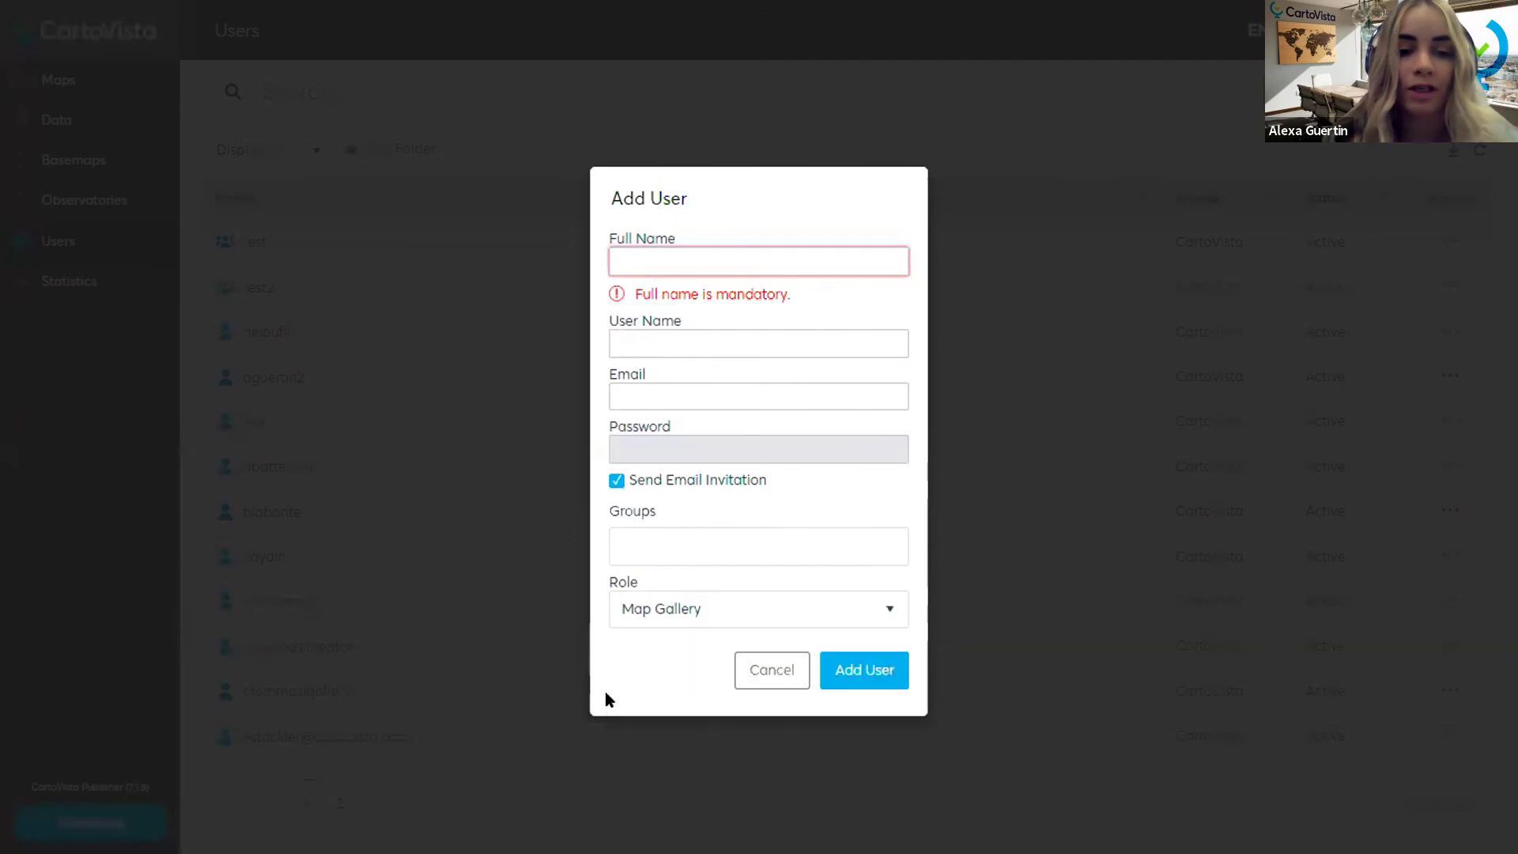
click(771, 670)
Step: Show the portal's usage statistics log and leave full-screen mode
click(49, 294)
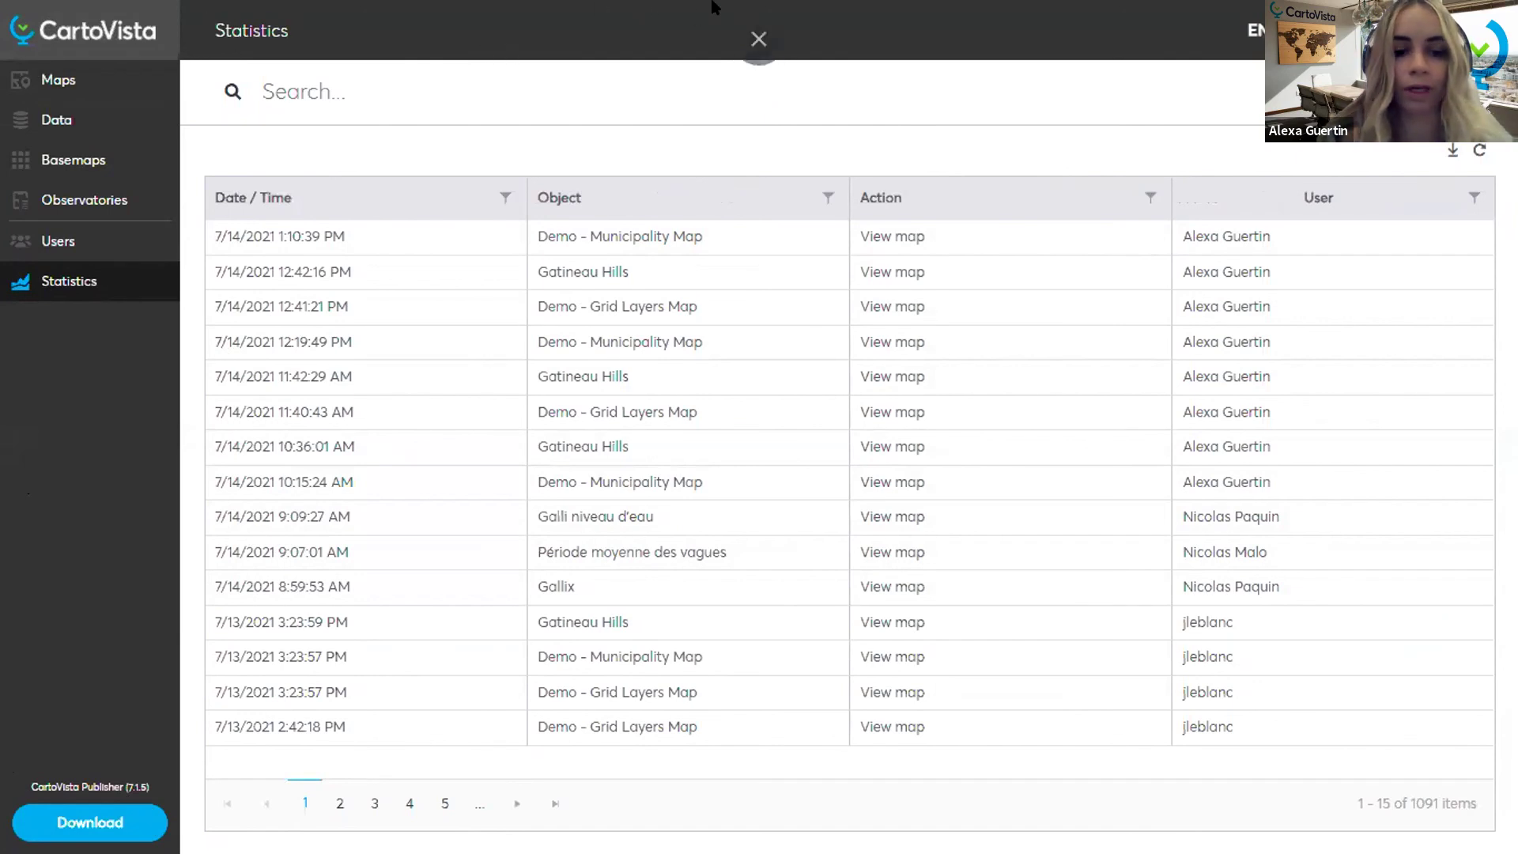
key(F11)
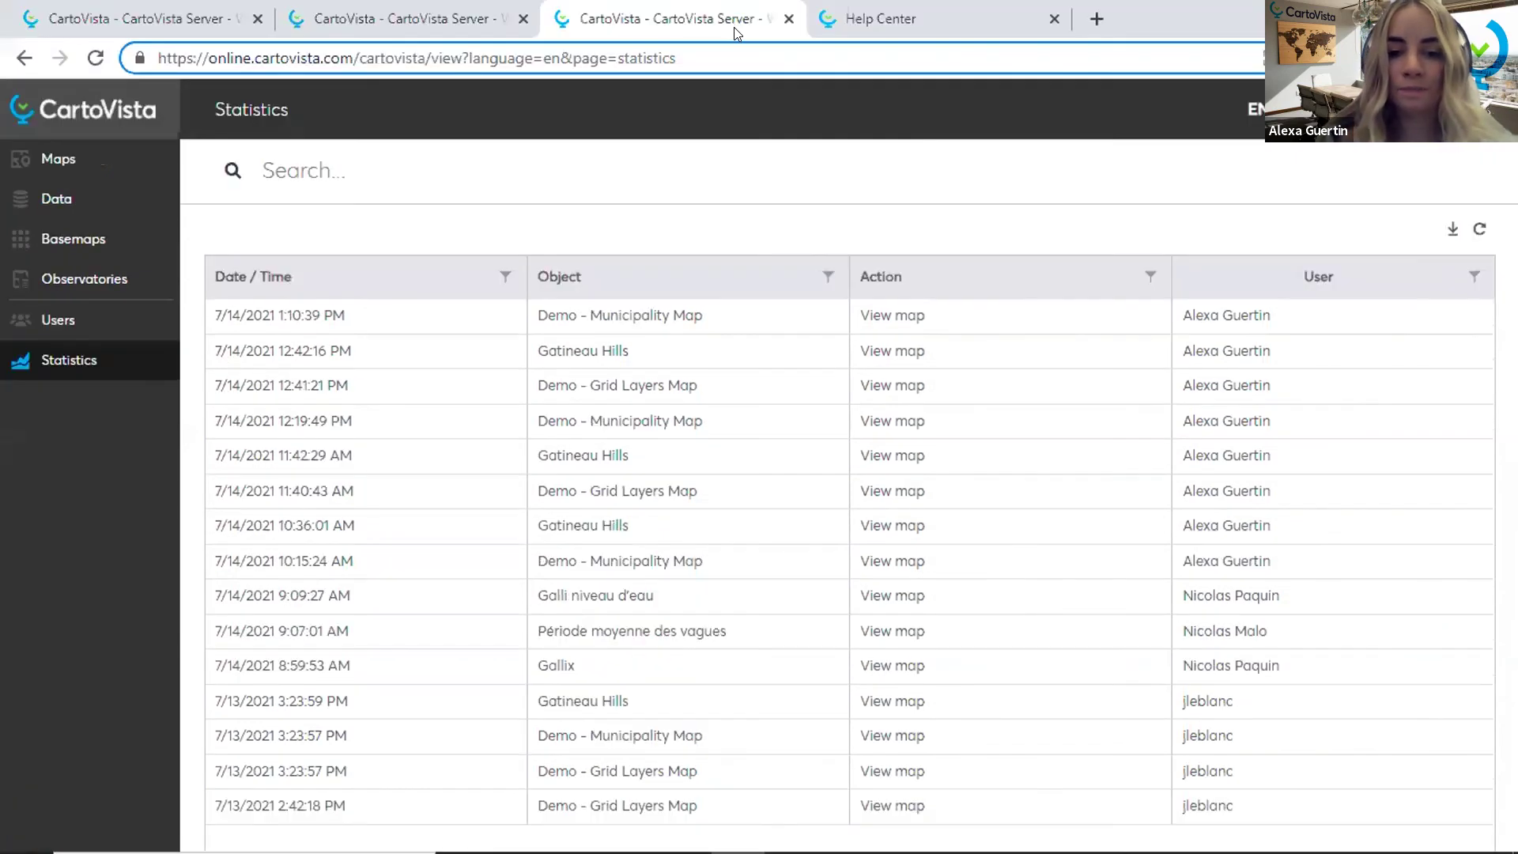
Step: Switch to CartoVista Publisher and expand the Demo - Mining site folder in the server map sources
mouse_move(791, 831)
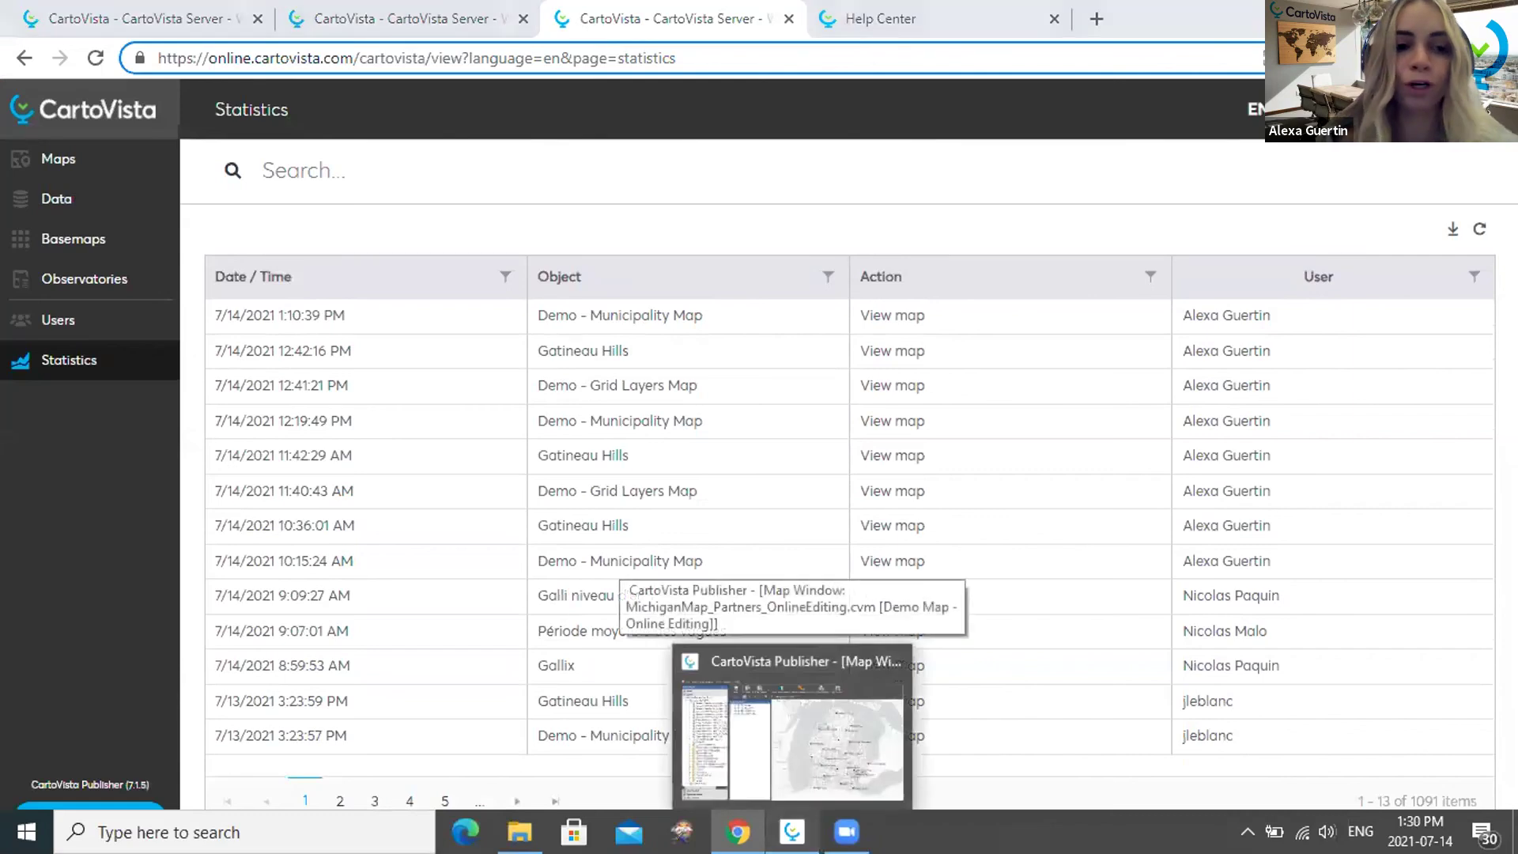
click(792, 739)
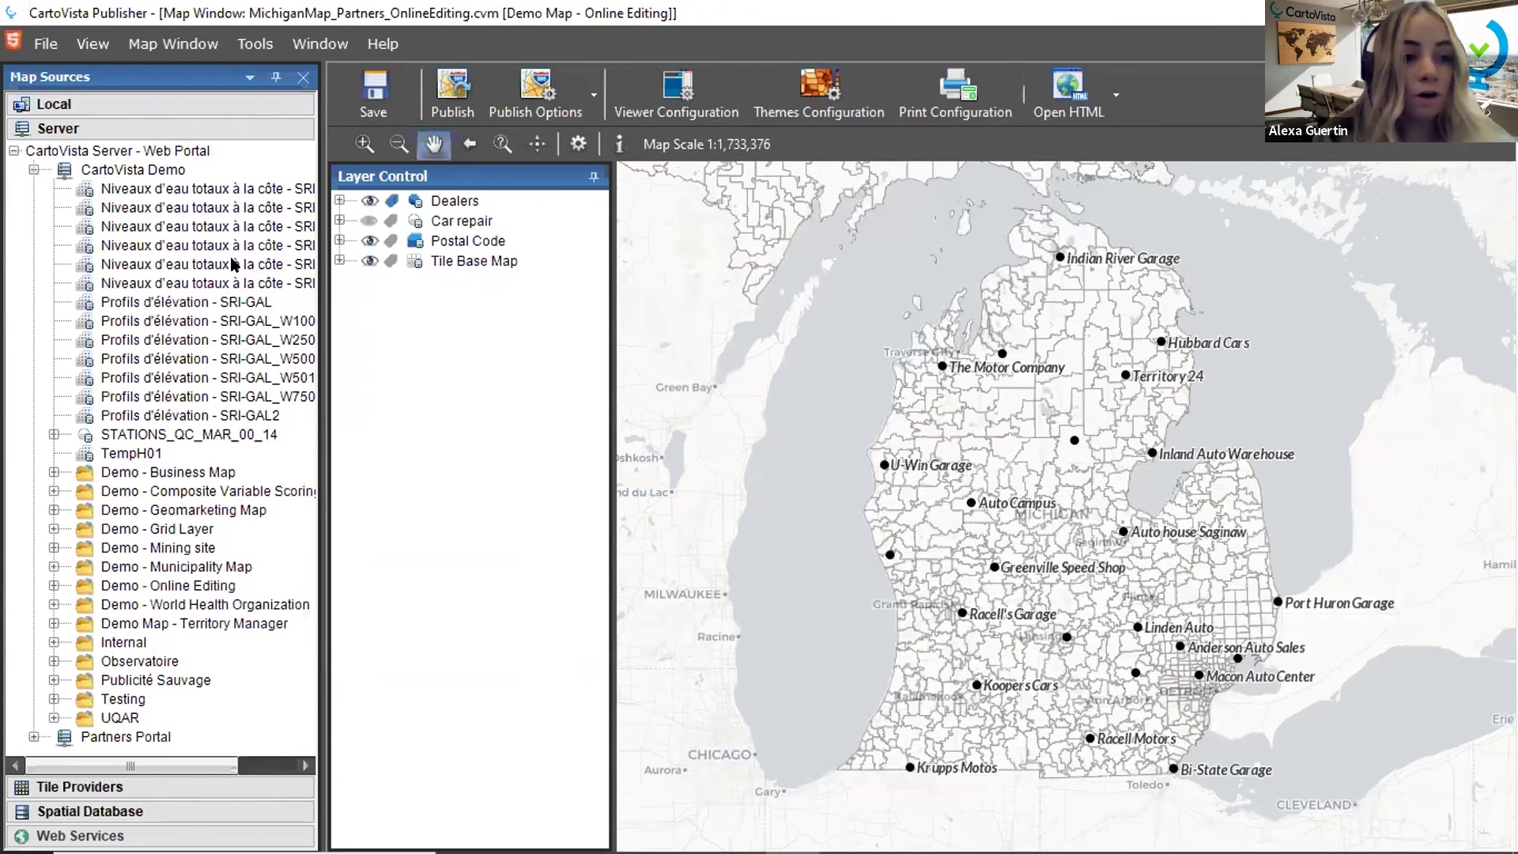
click(54, 548)
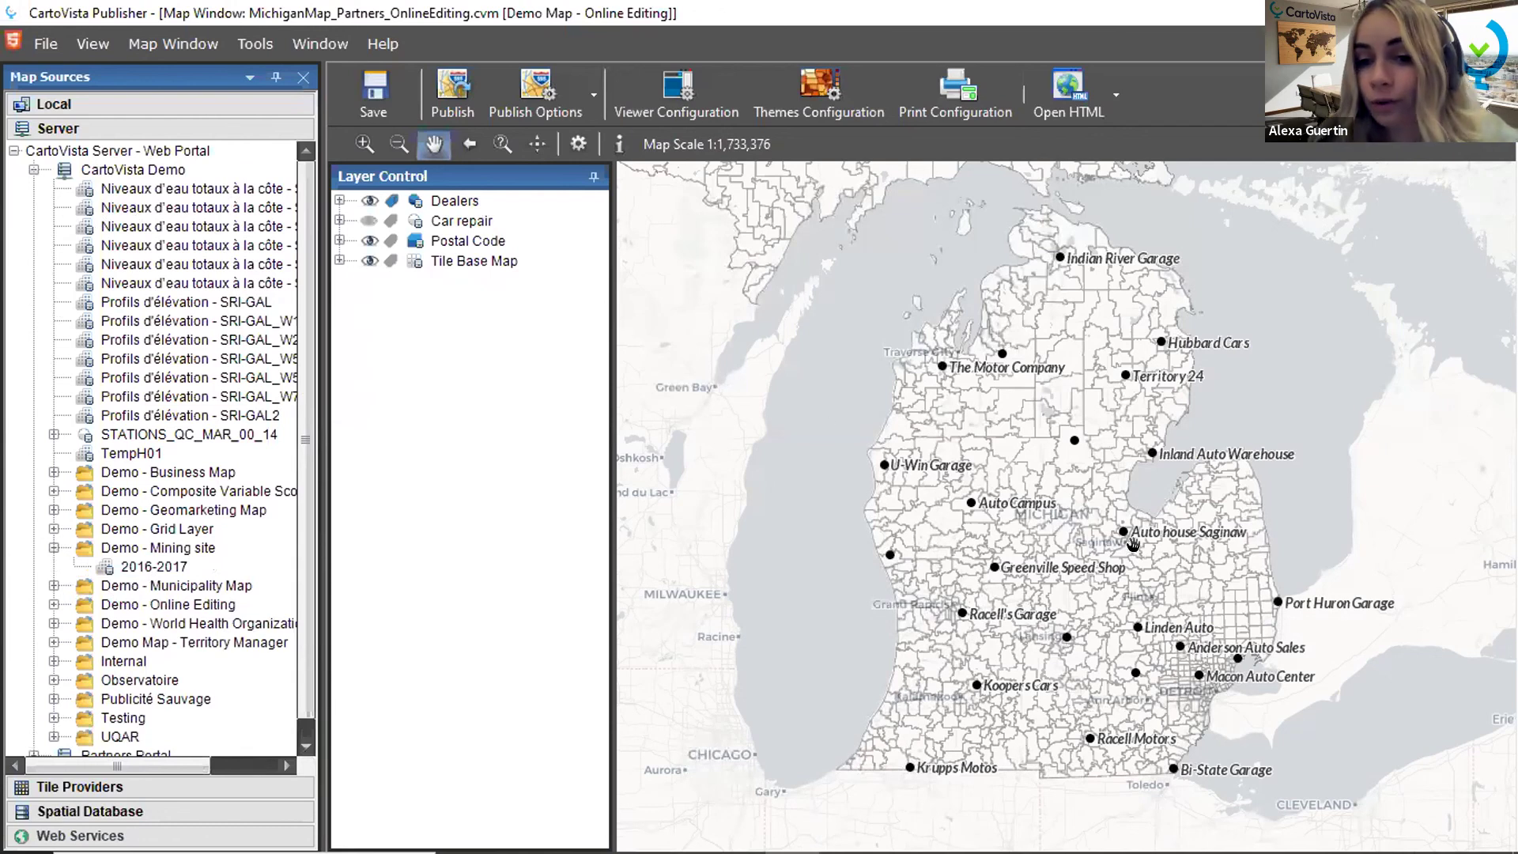
Step: View the property categories available for the Dealers layer, including Interactivity, without opening any of them
right_click(456, 203)
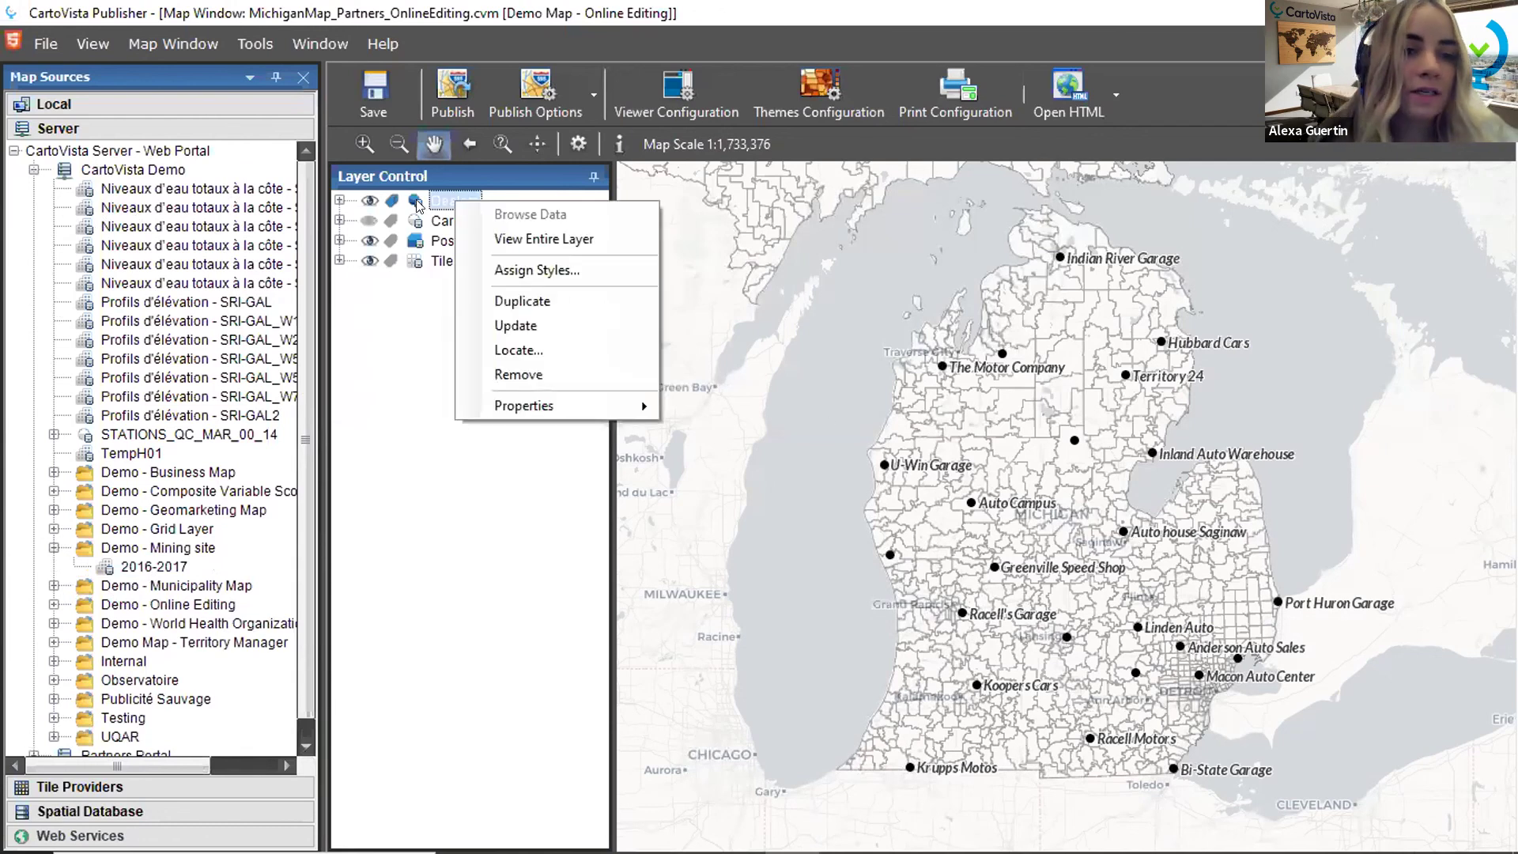
mouse_move(609, 408)
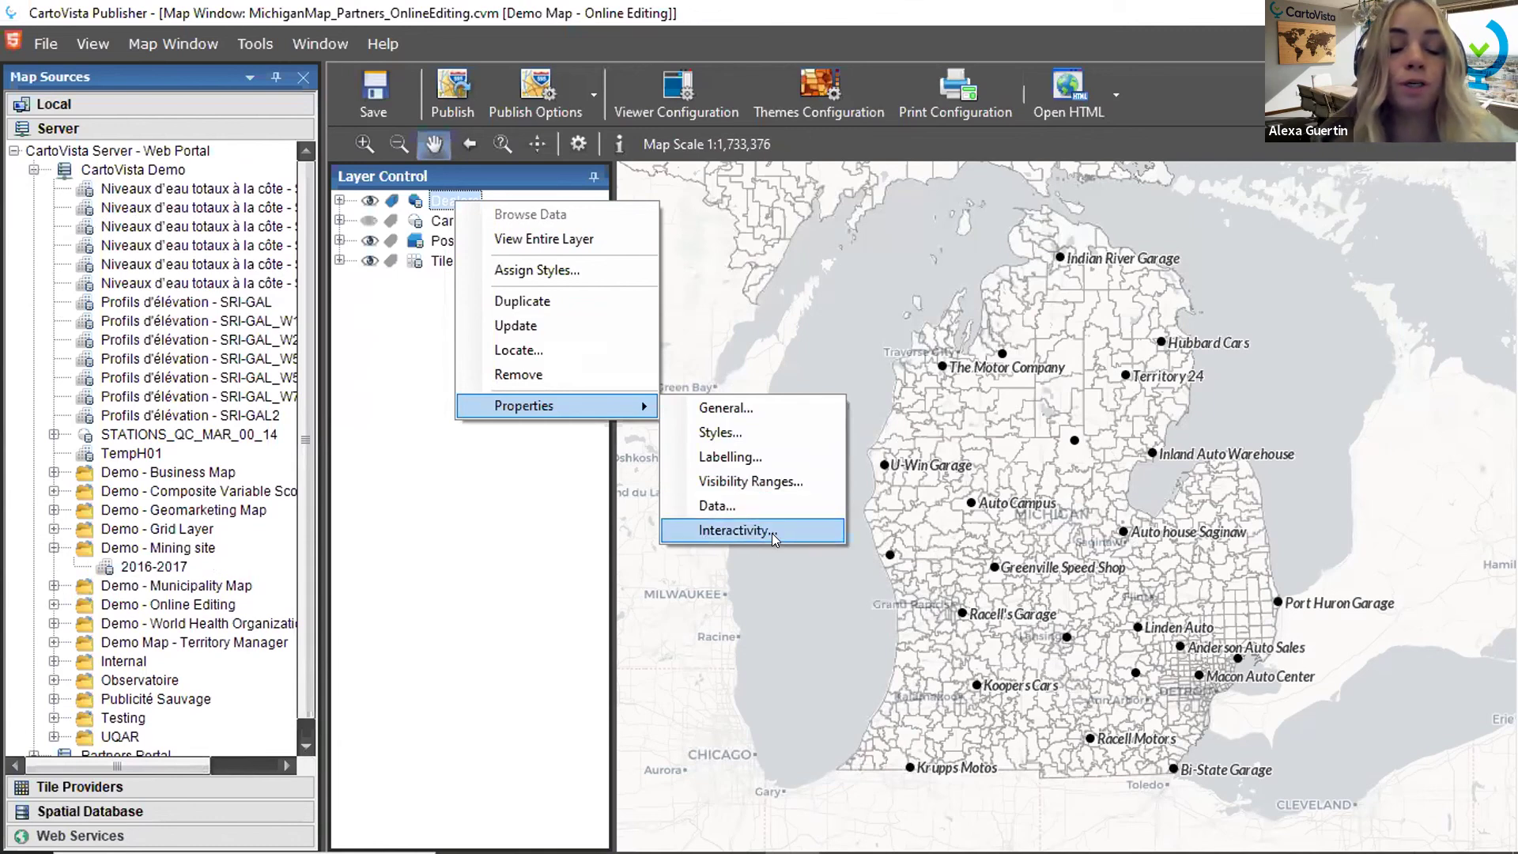
click(529, 524)
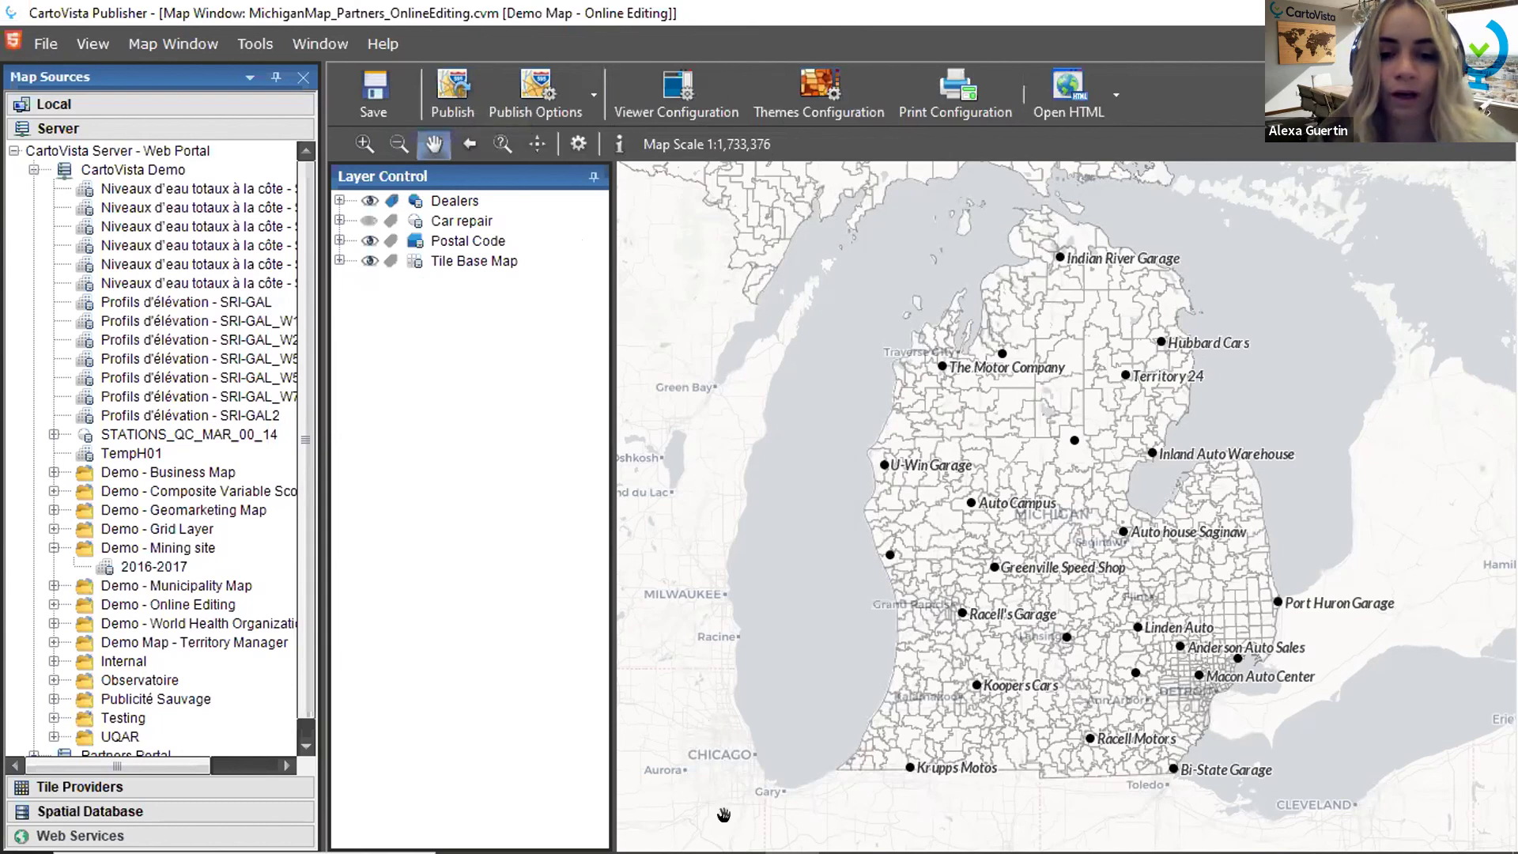
Step: Switch back to Chrome and look over the article categories in the CartoVista Help Center
mouse_move(737, 832)
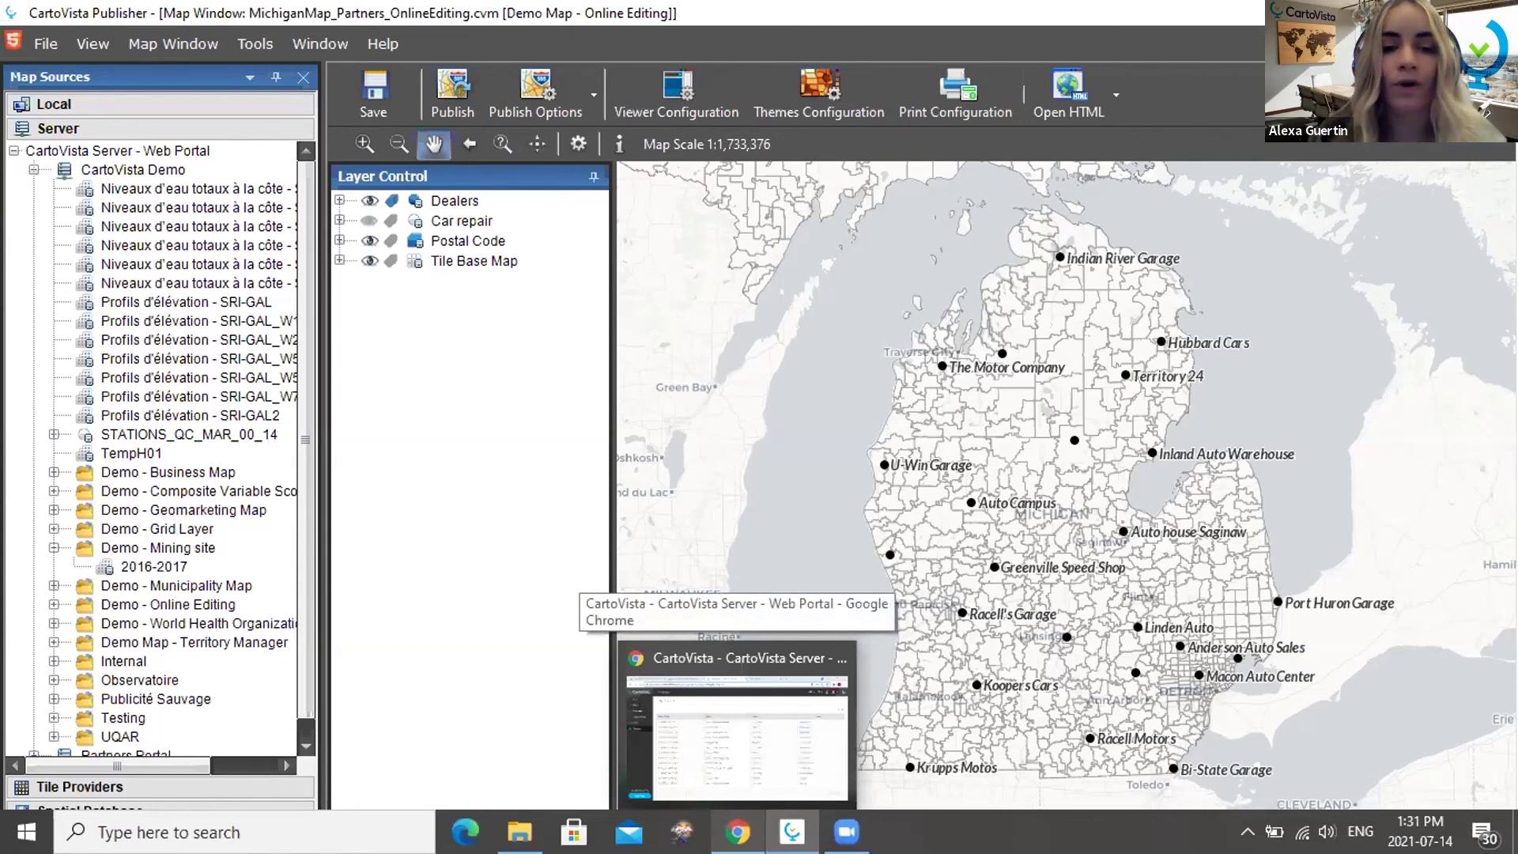
click(737, 735)
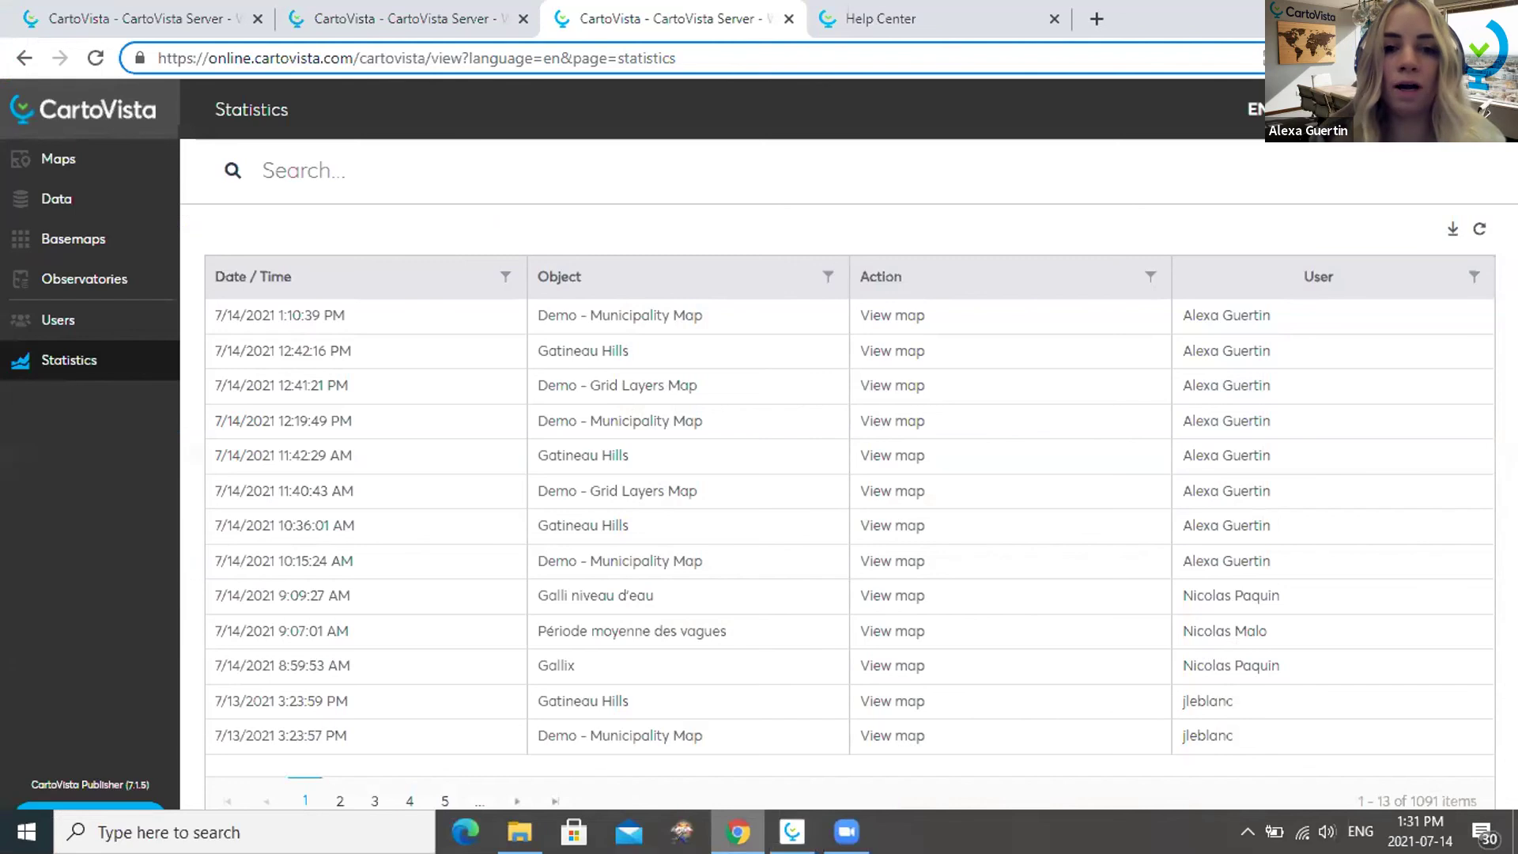
click(856, 24)
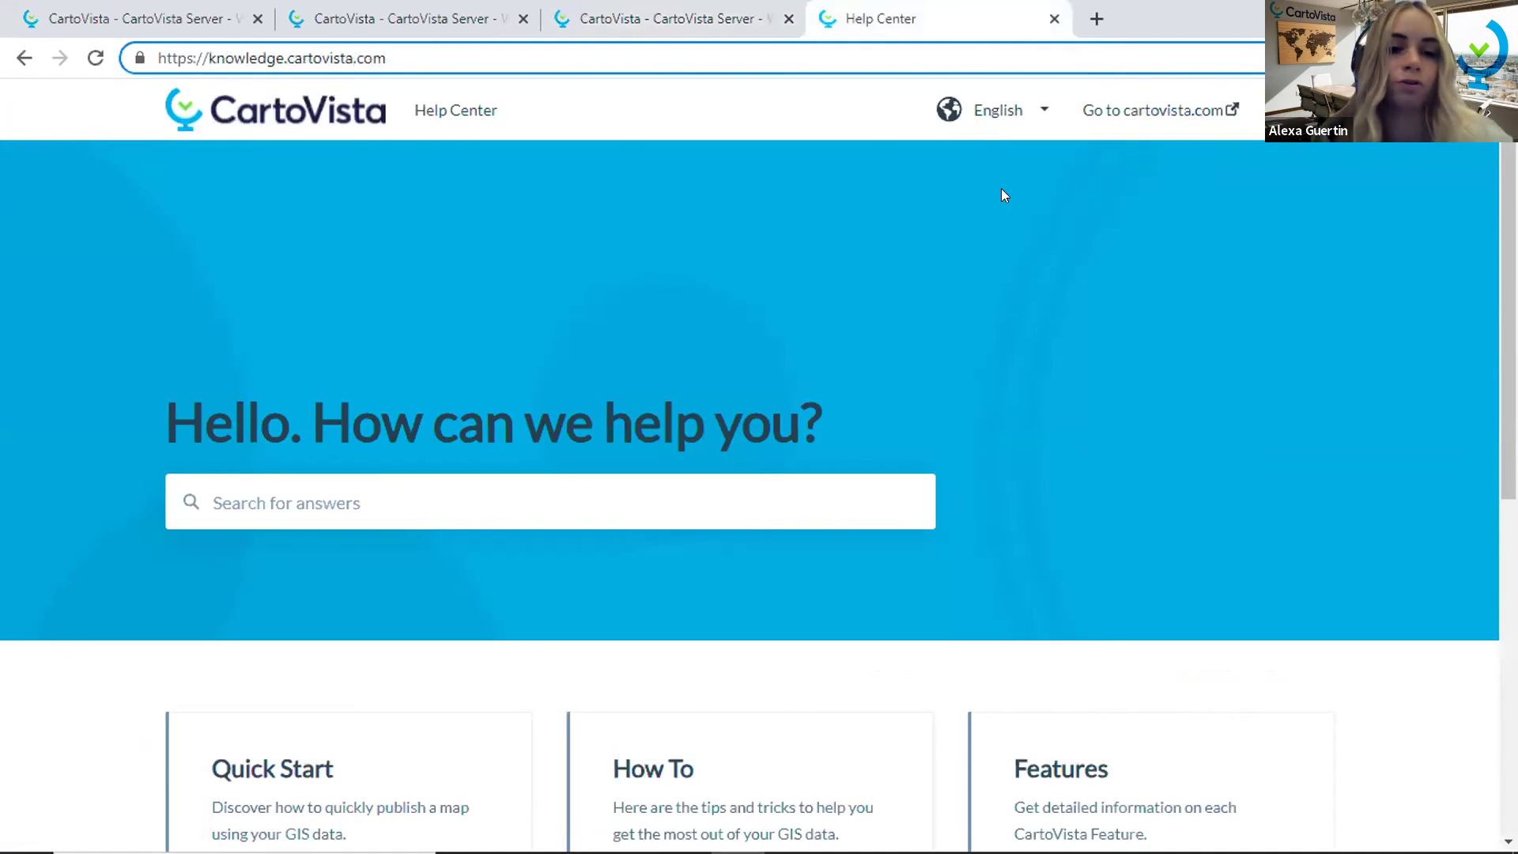
scroll(1001, 193, down, 5)
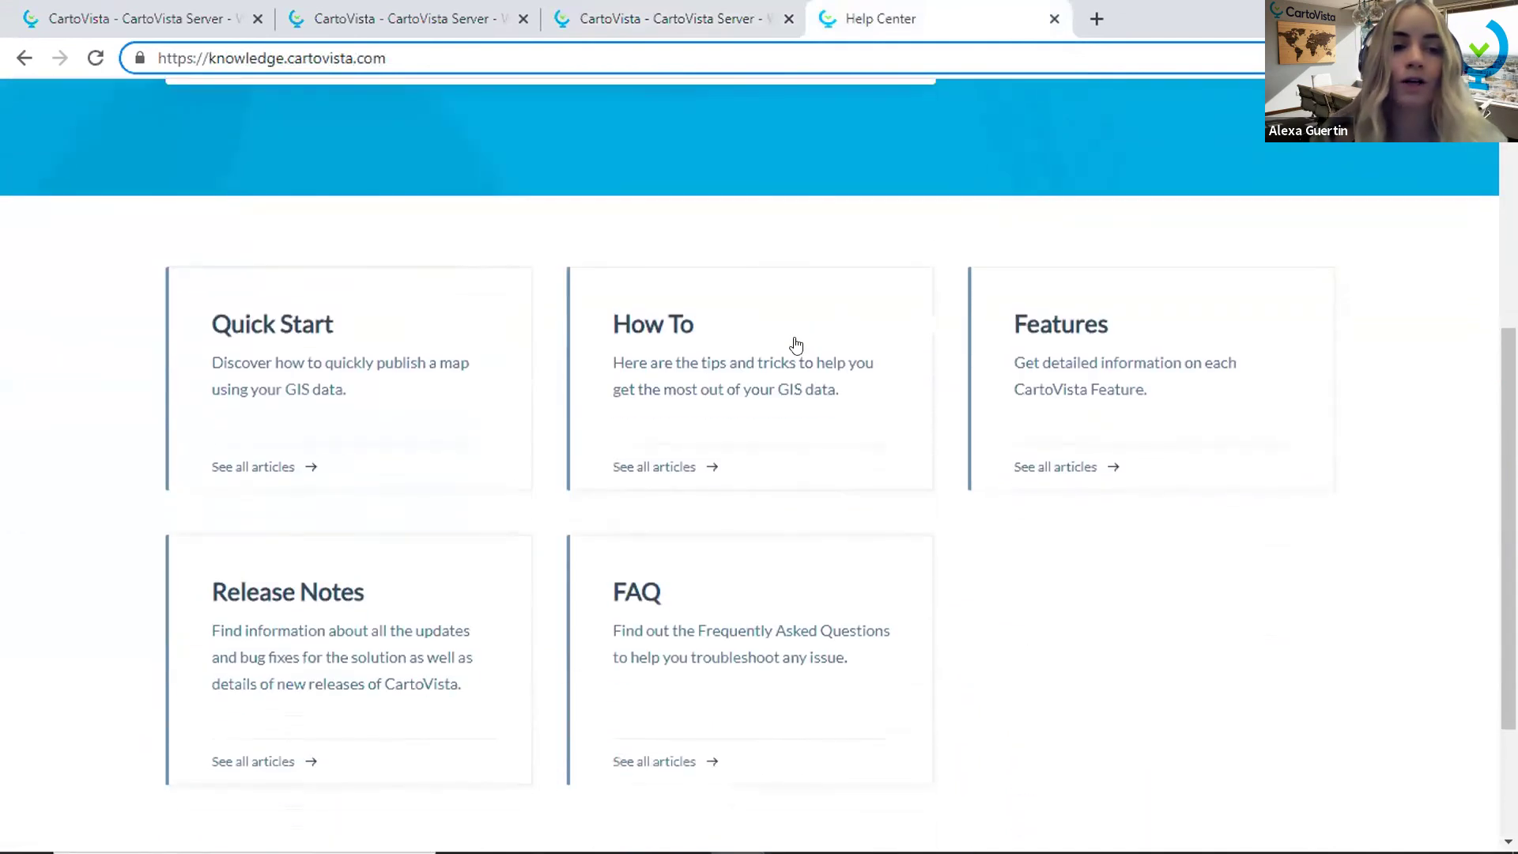
scroll(806, 402, up, 4)
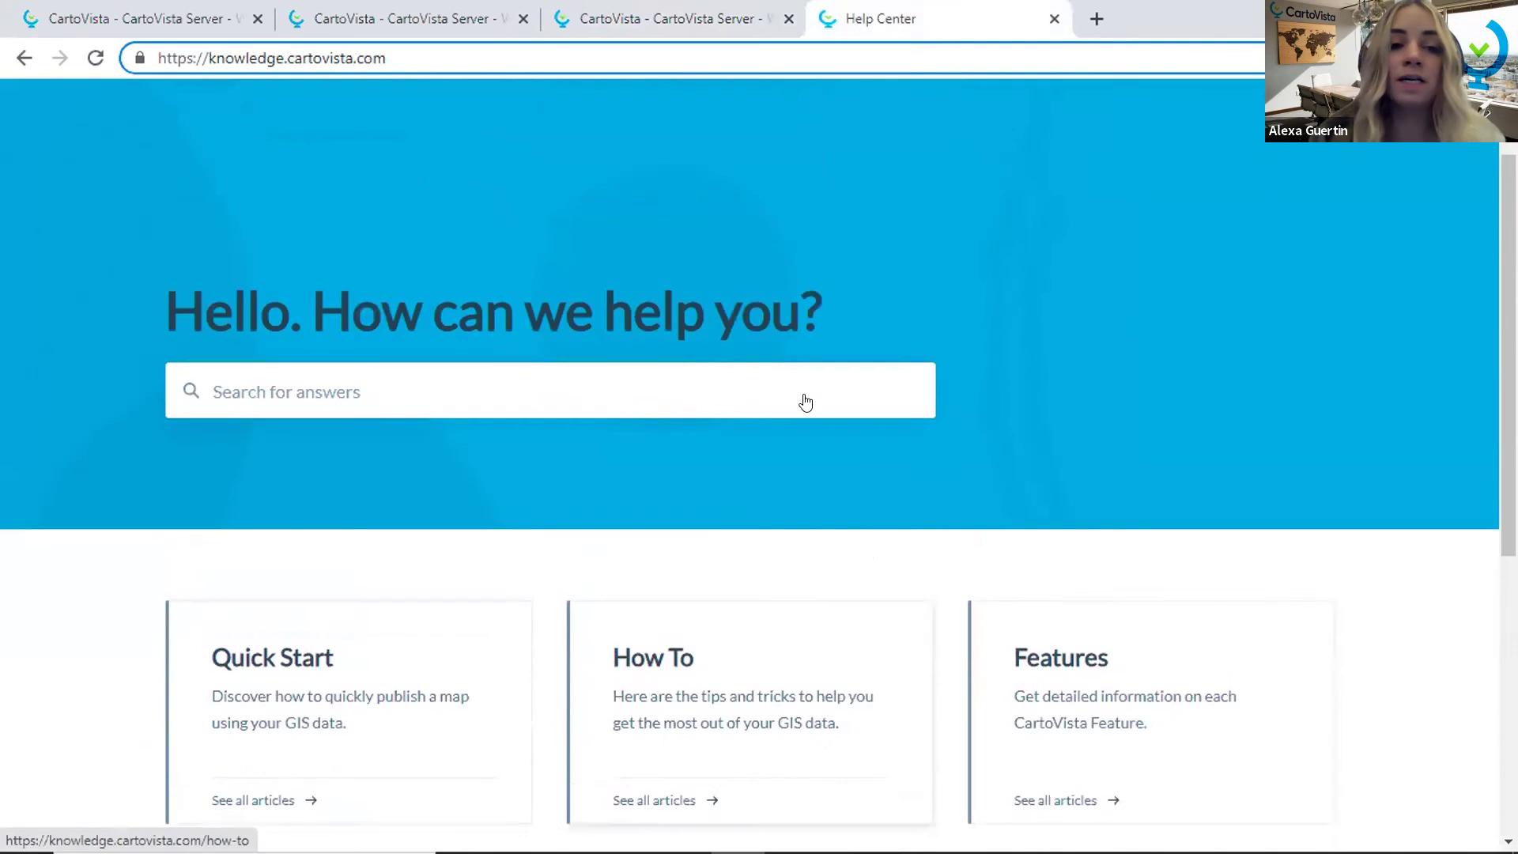
Step: Search the Help Center for "point style" and look through the resulting articles
click(745, 385)
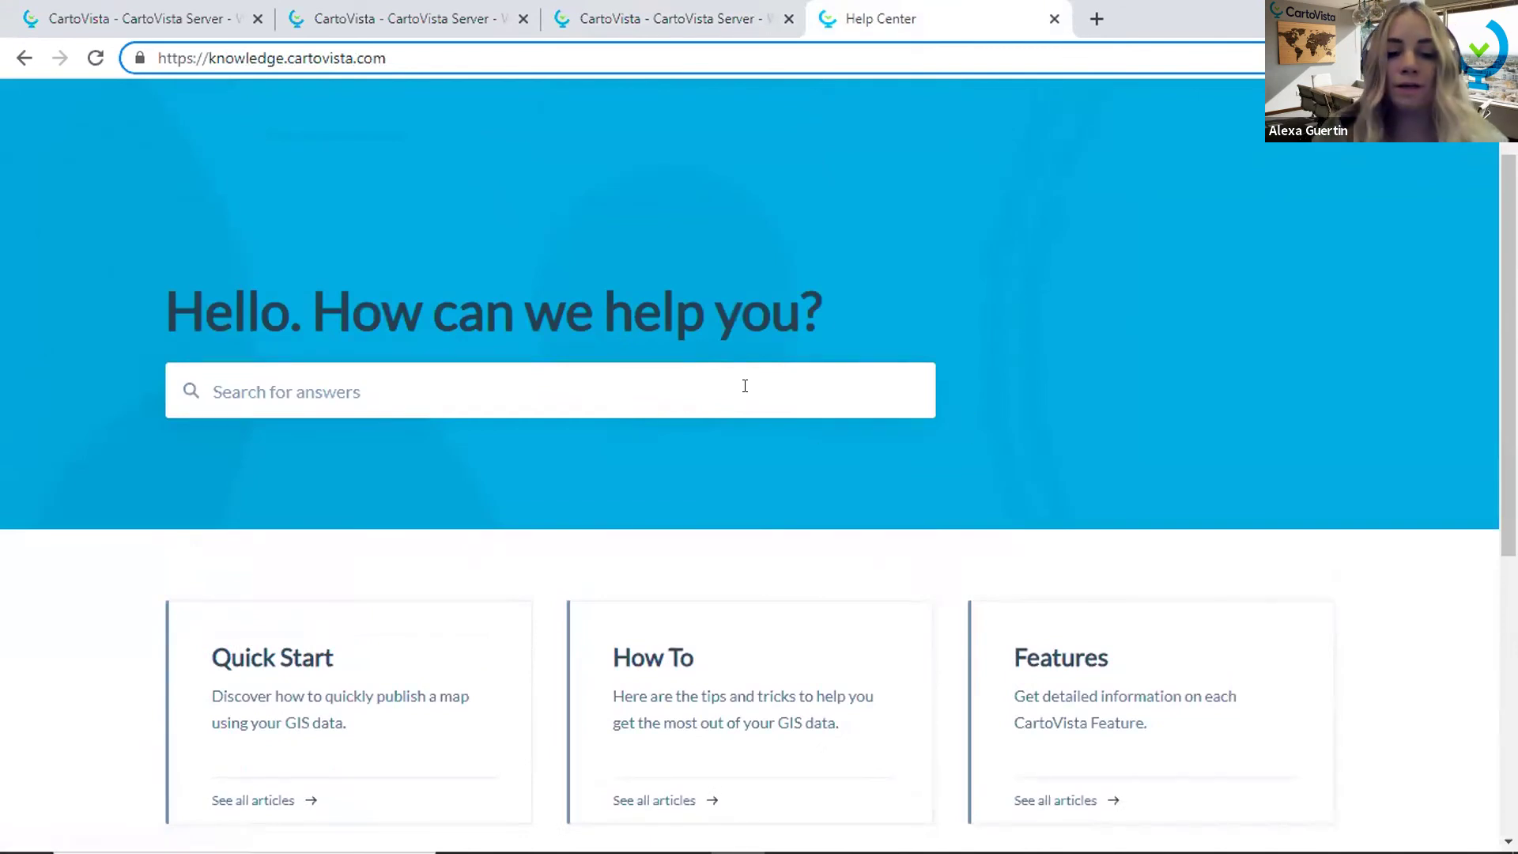
text(point)
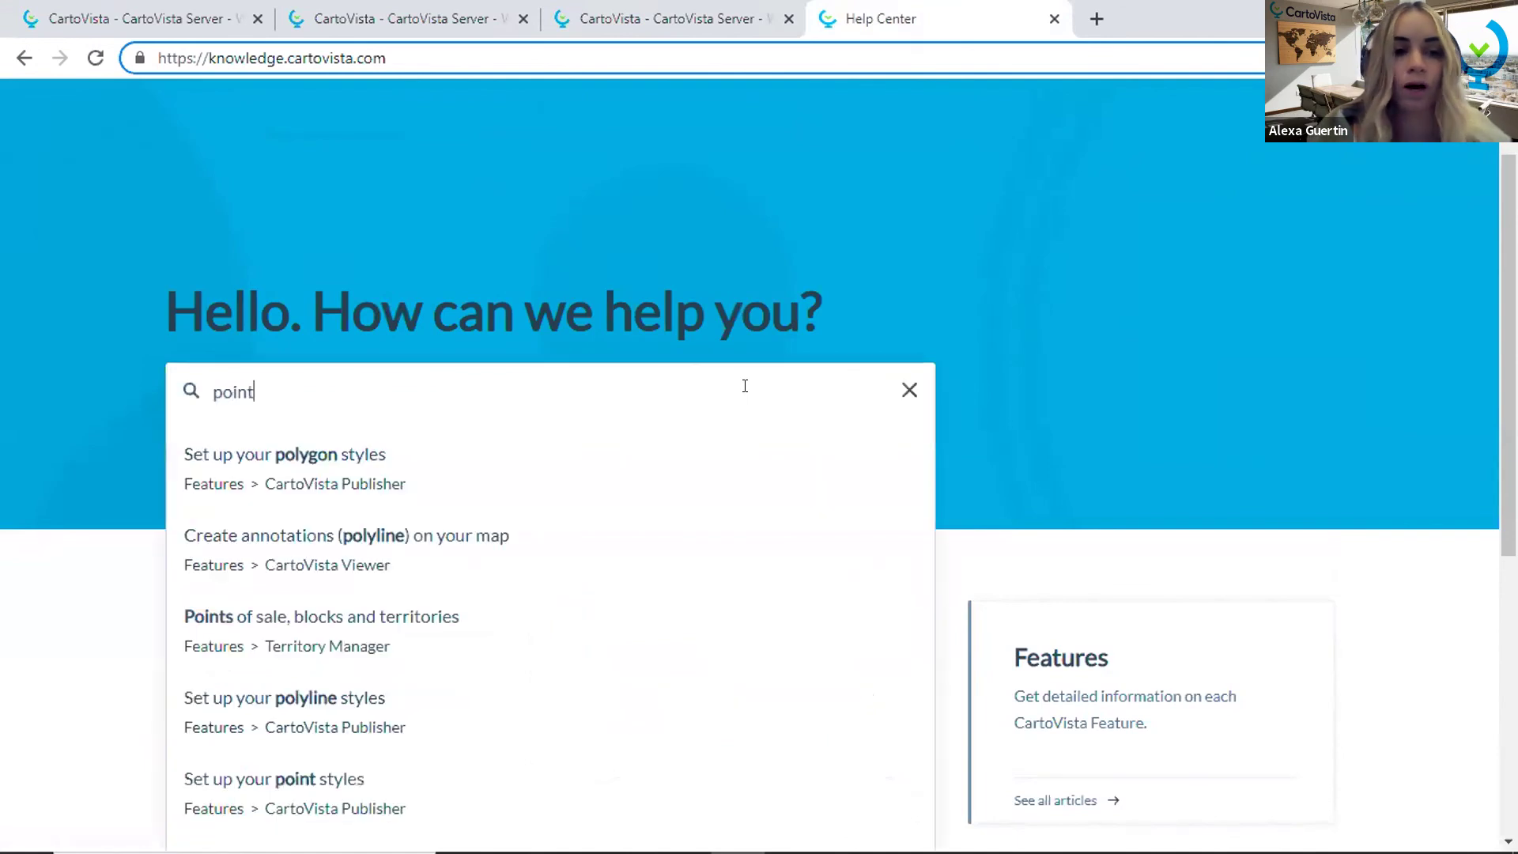
text( style)
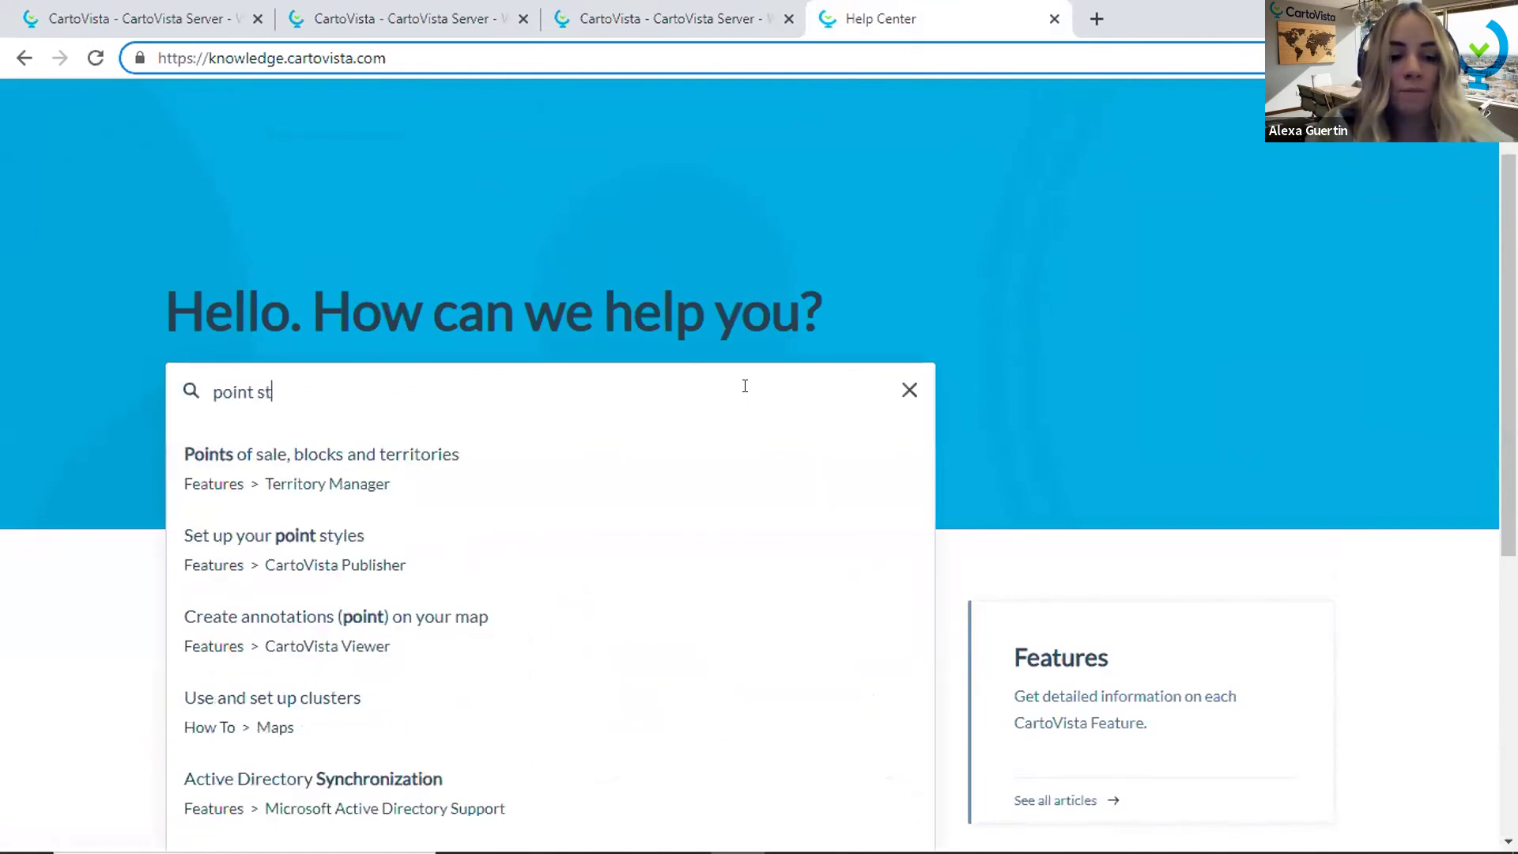
key(Return)
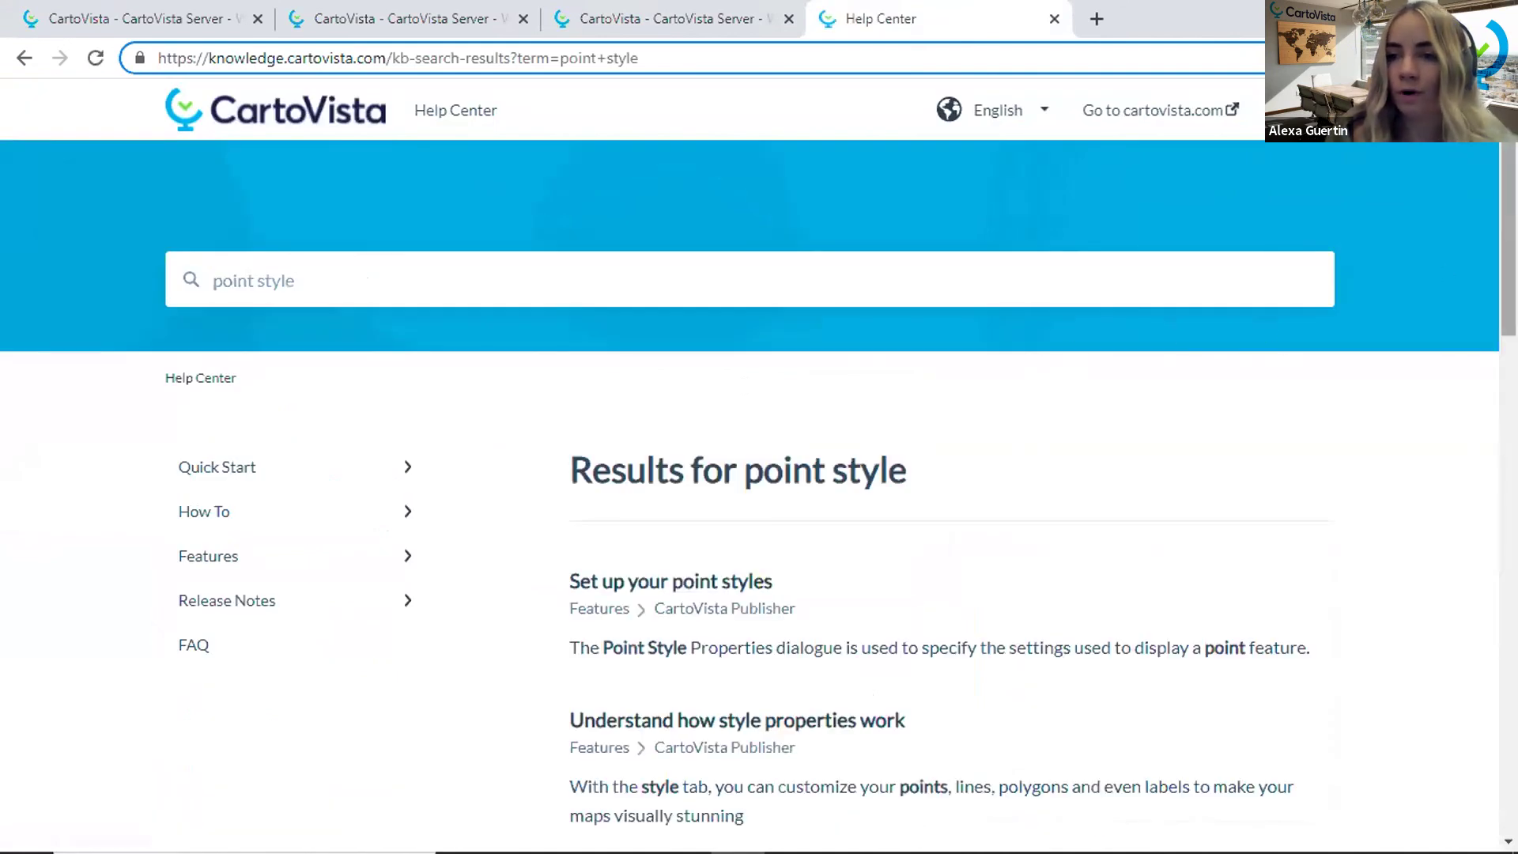
scroll(1451, 275, down, 3)
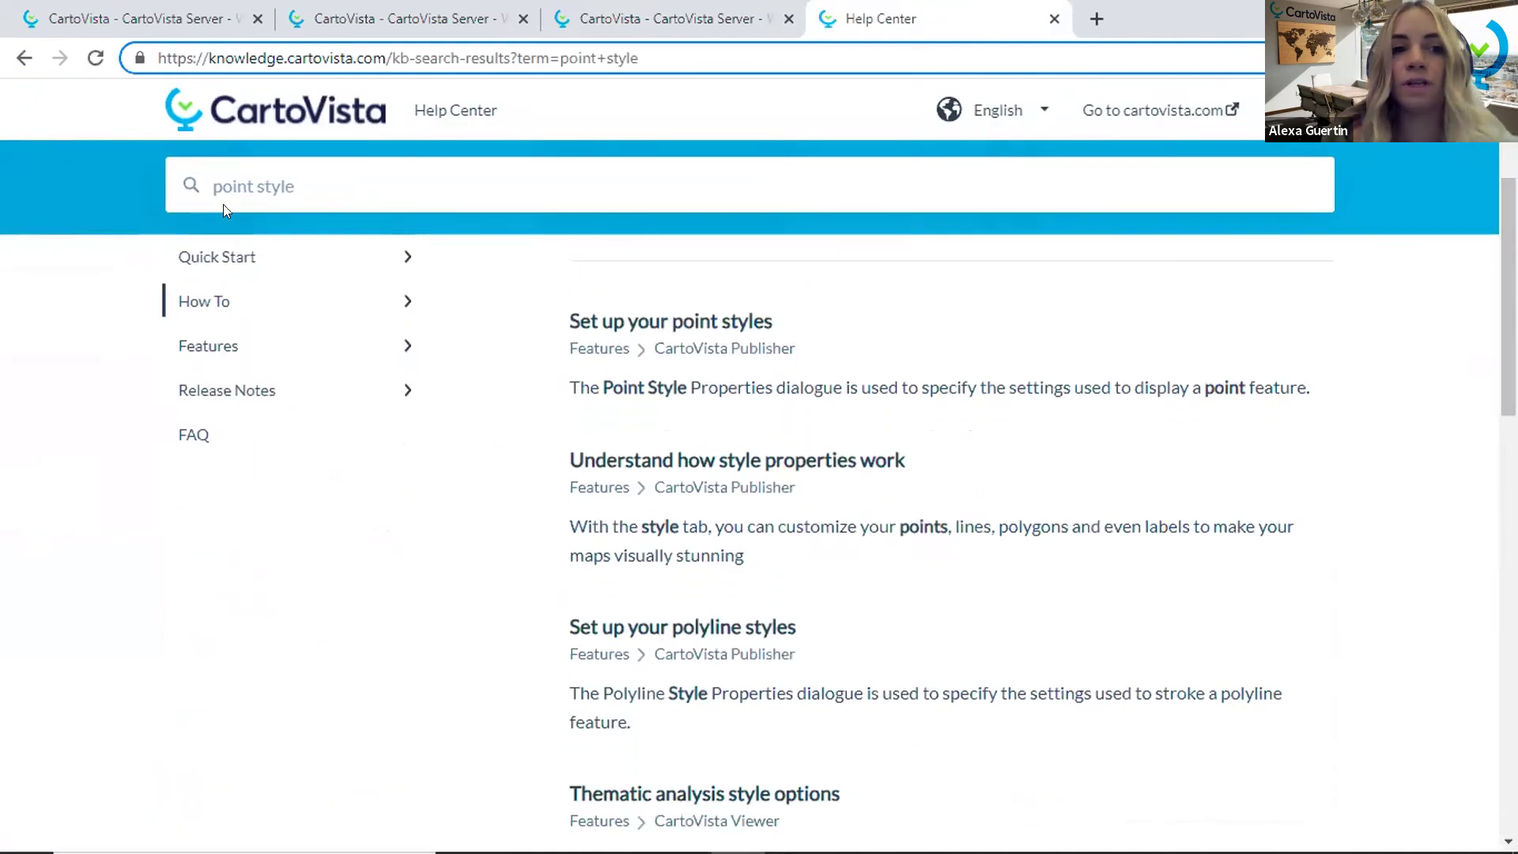
scroll(930, 404, down, 1)
scroll(930, 404, down, 4)
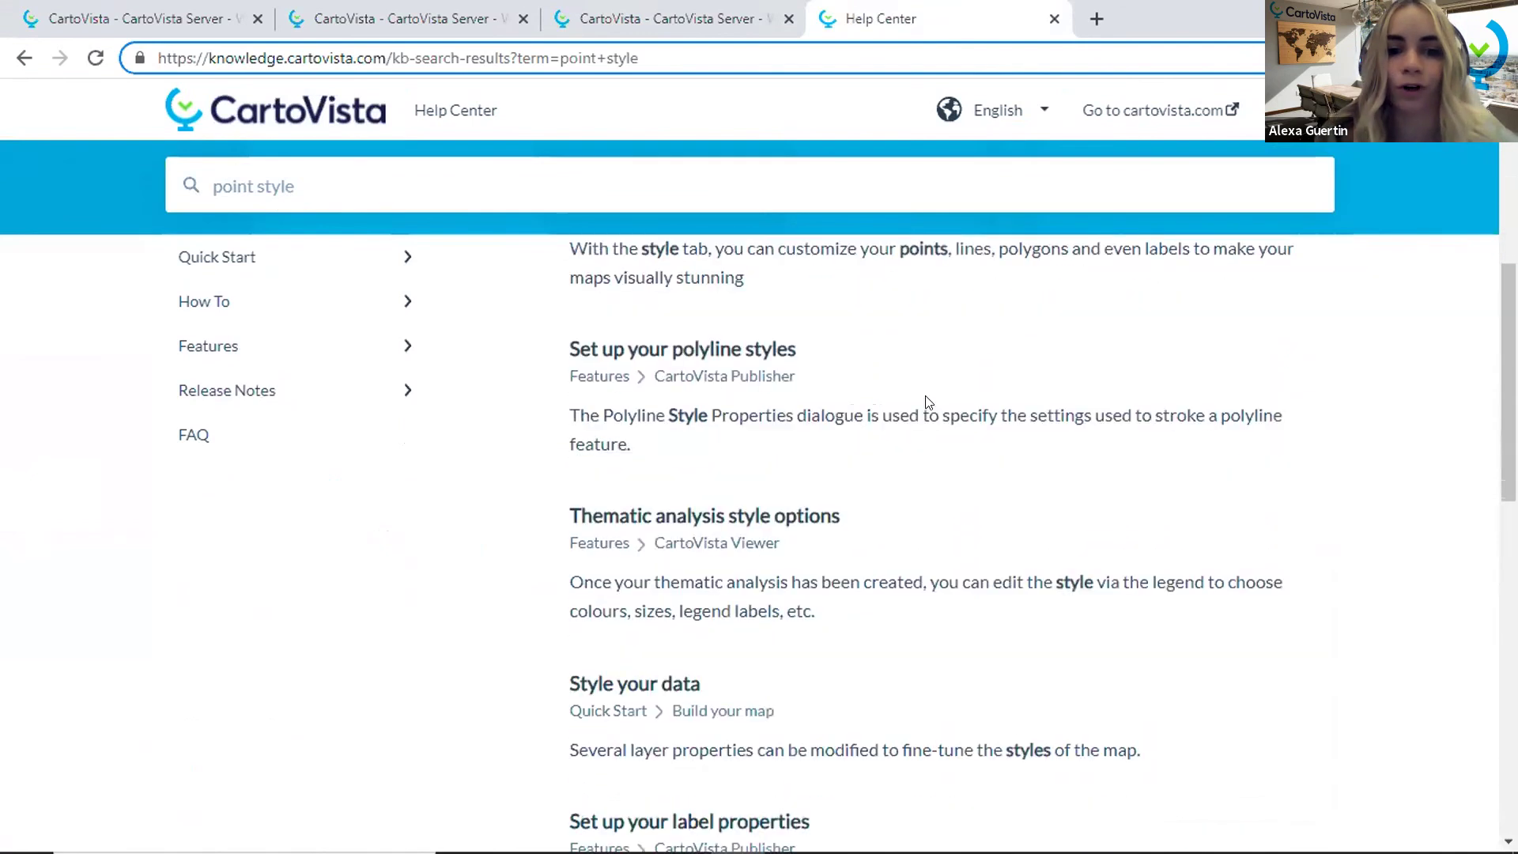
scroll(740, 444, down, 8)
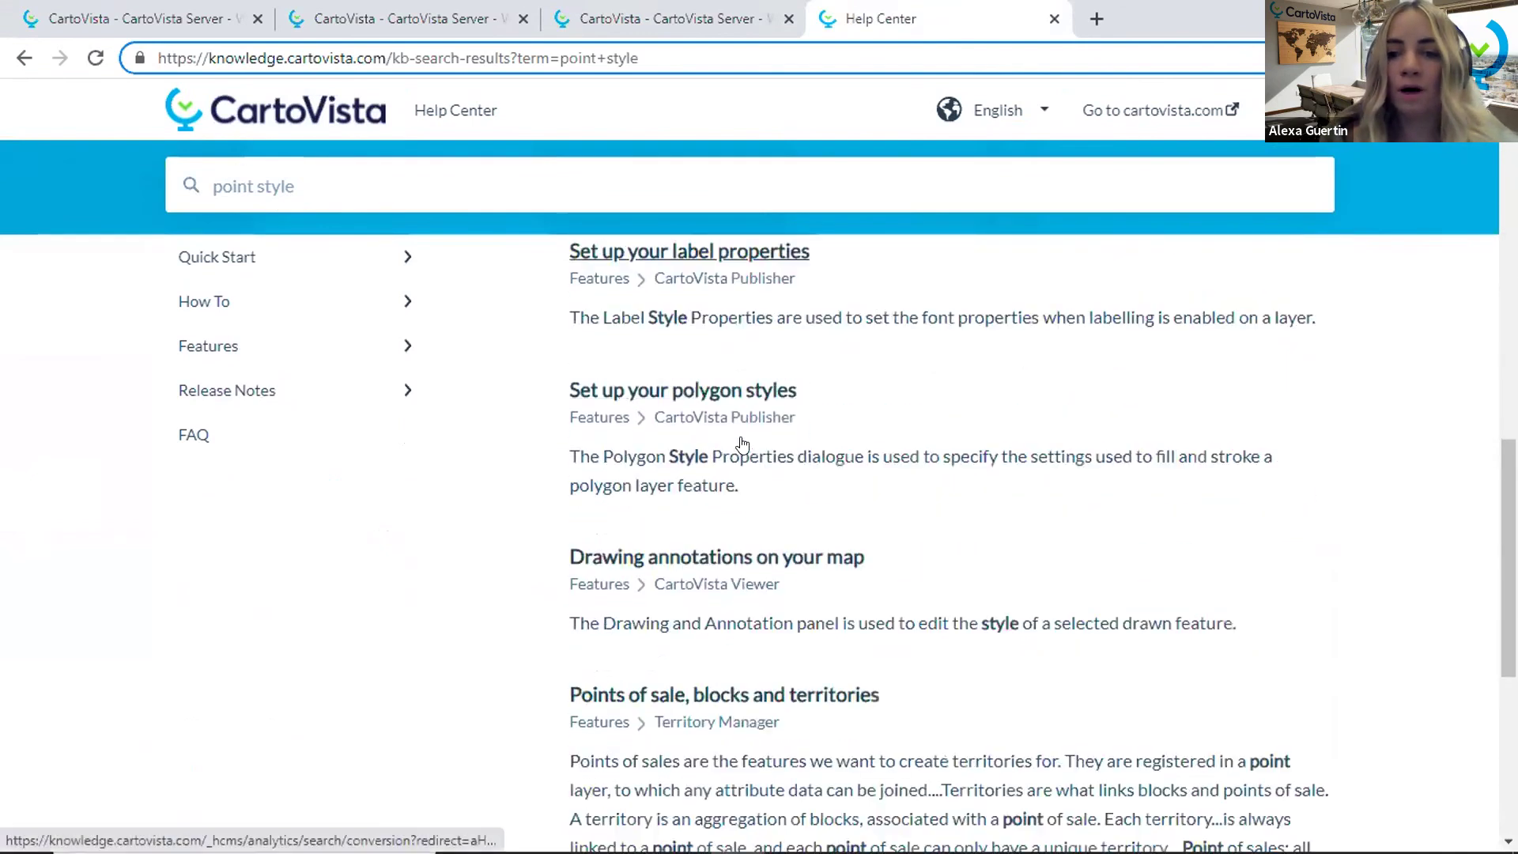
scroll(772, 502, up, 10)
scroll(771, 496, up, 8)
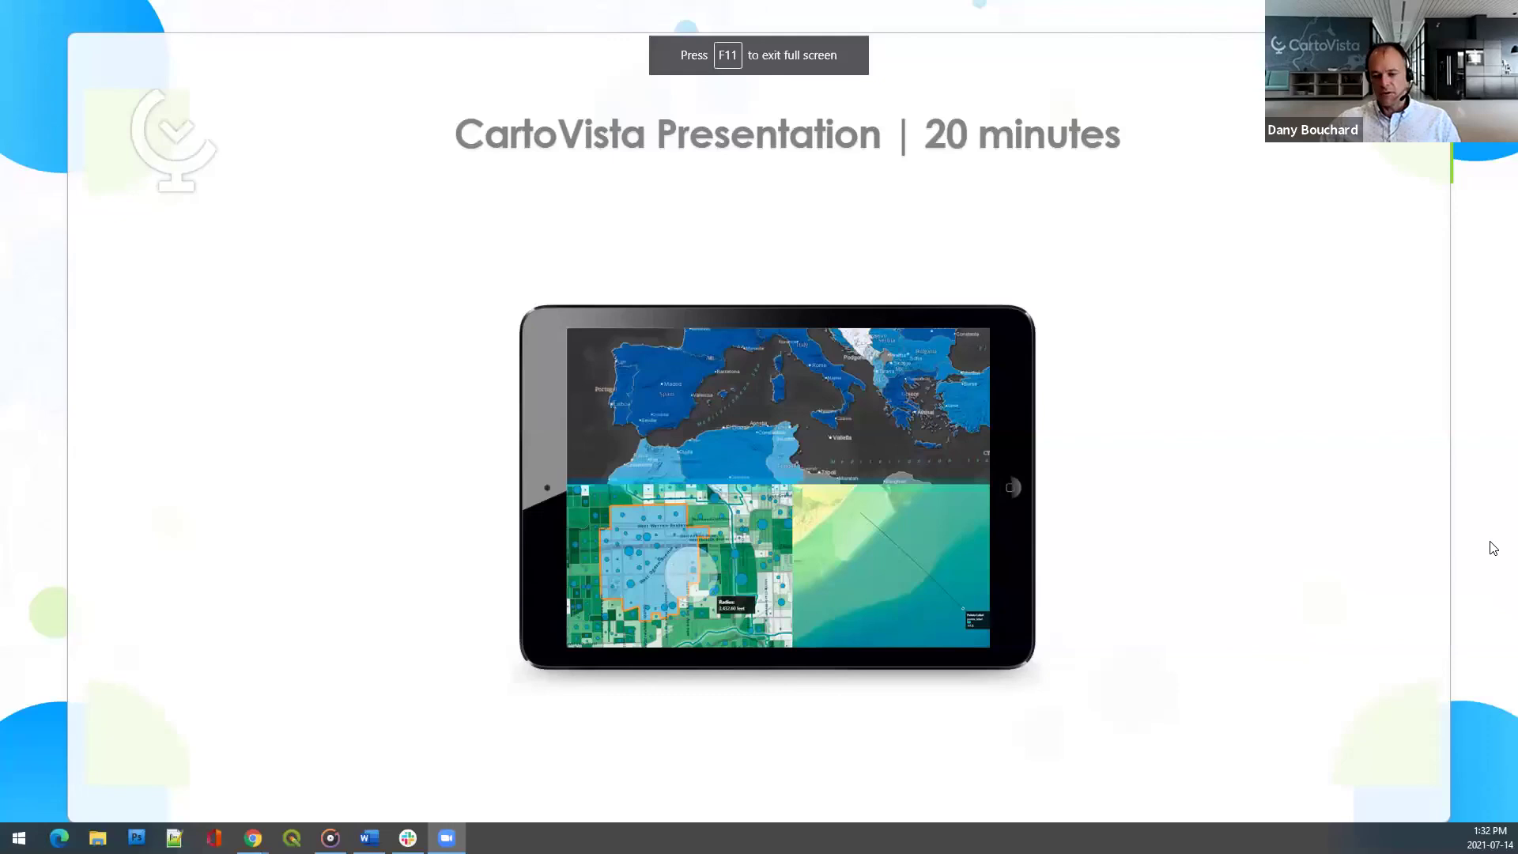
key(Right)
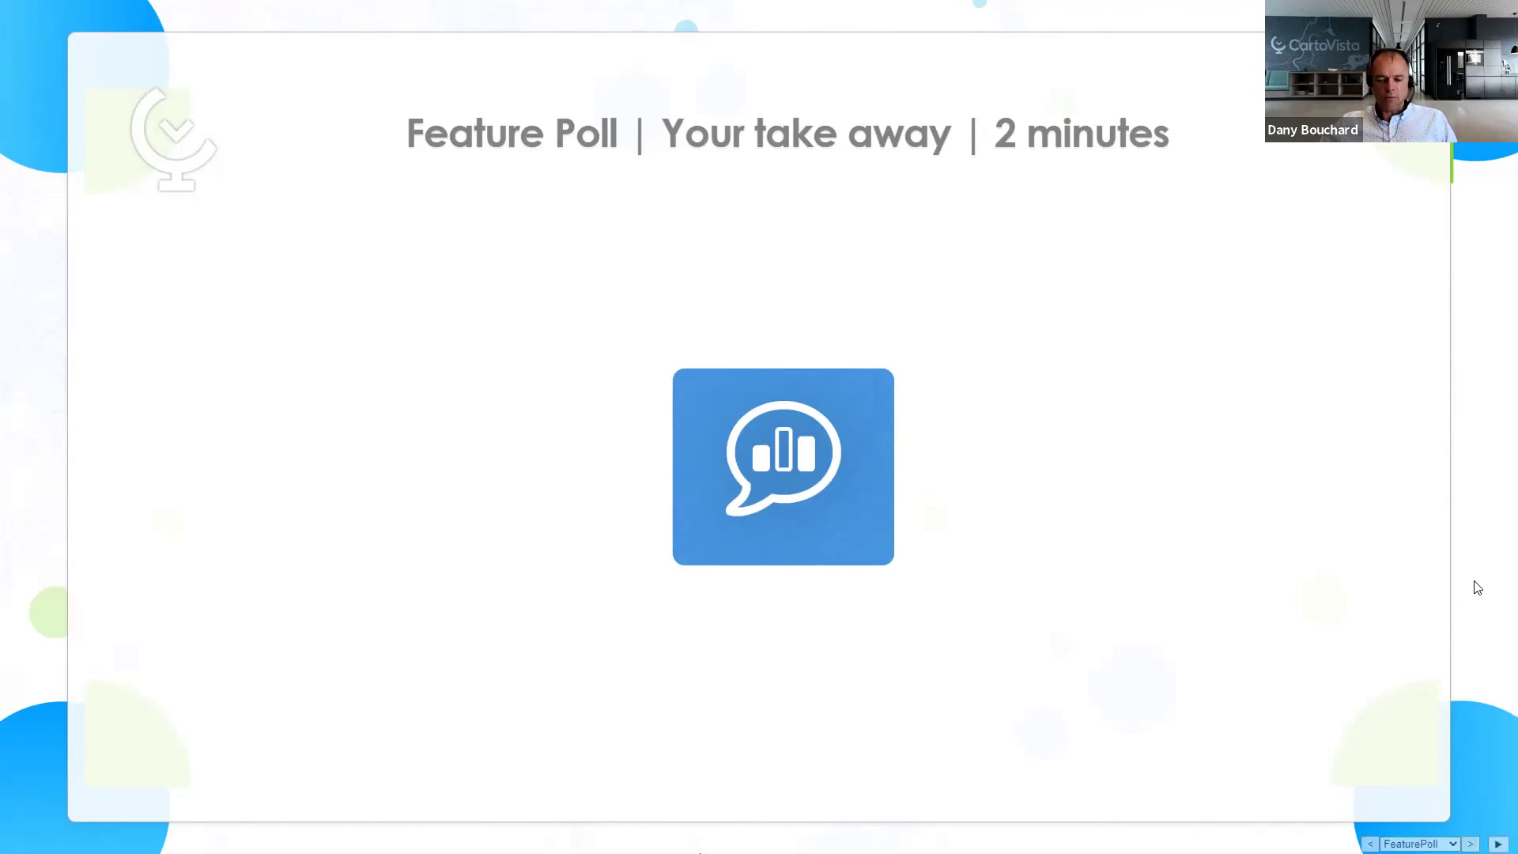
key(Right)
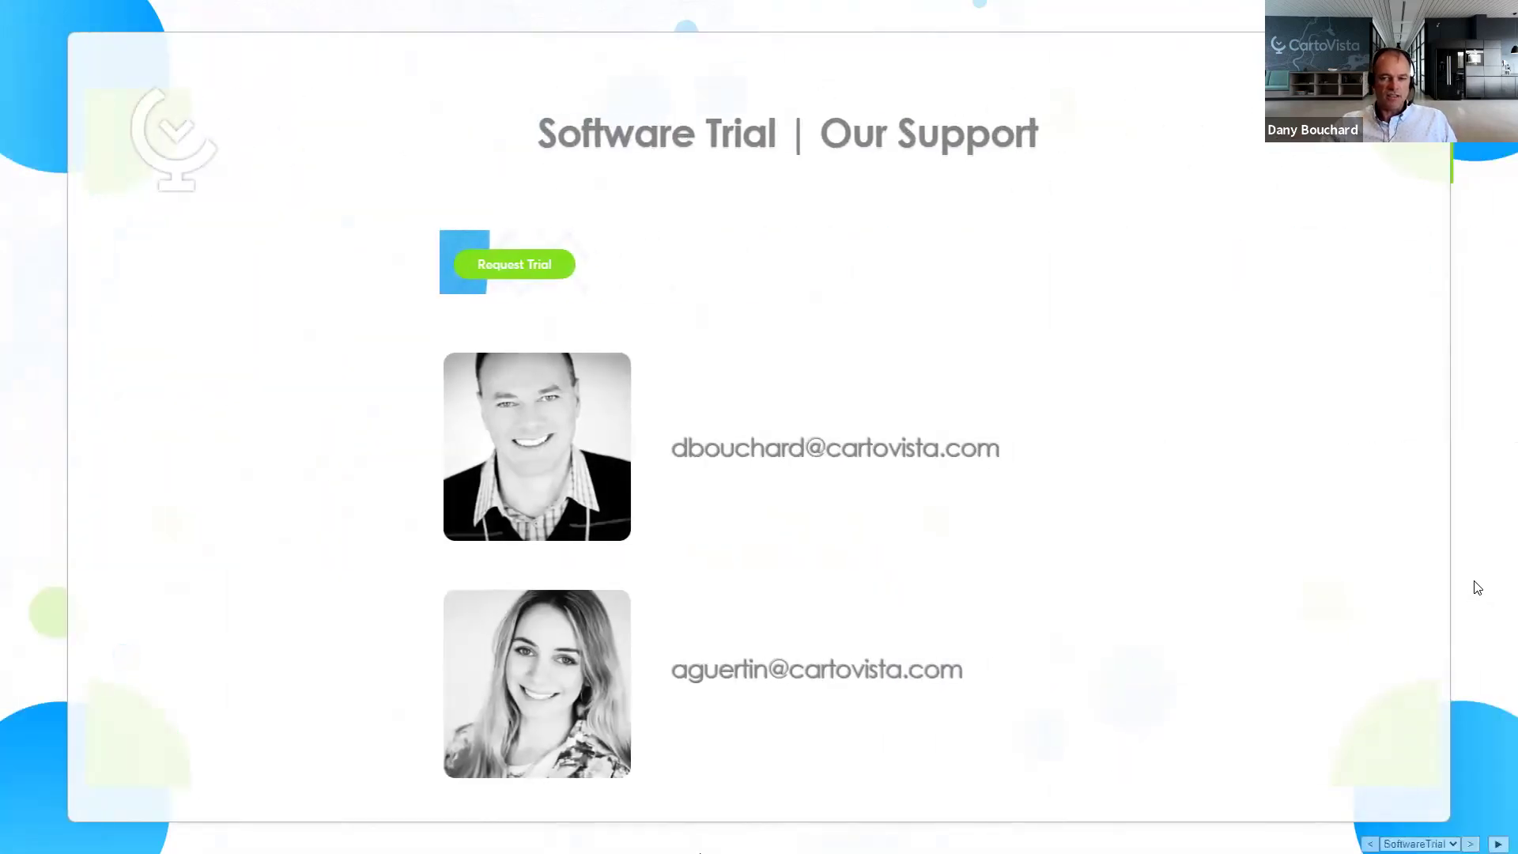